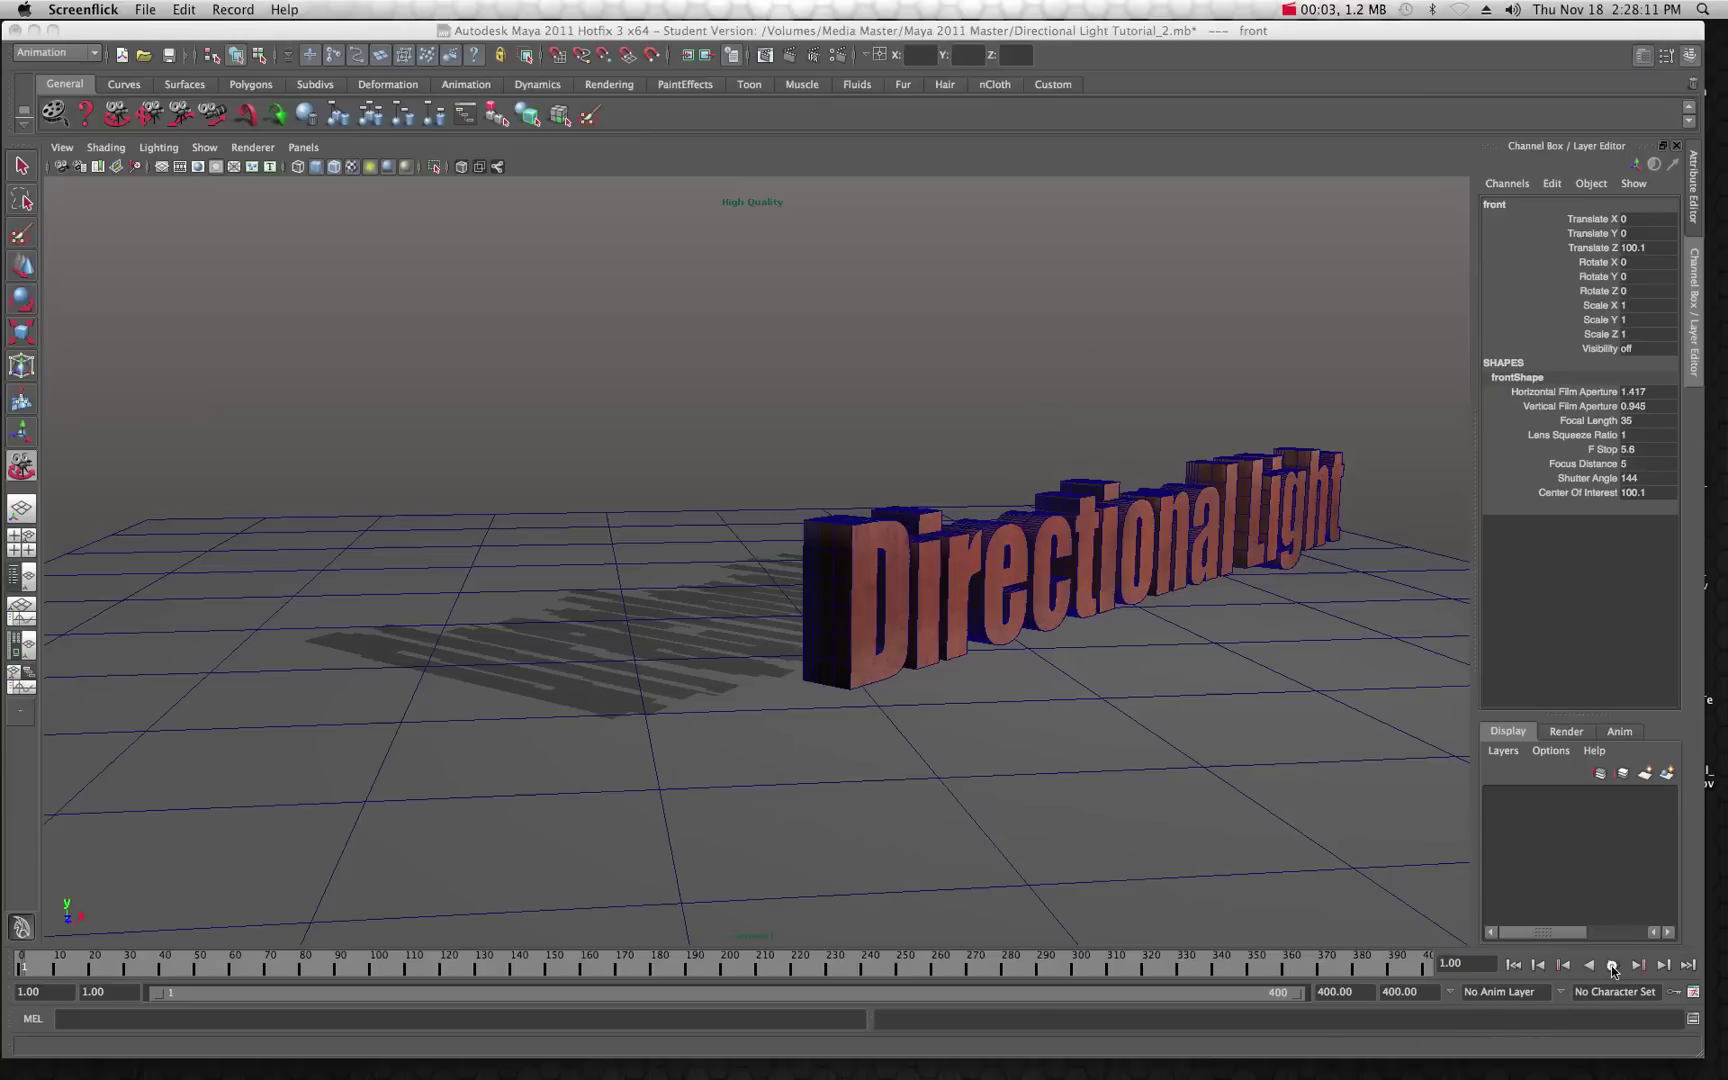
Step: Play the light animation, stop it at frame 343, and view the text, its shadow and the ground plane as a whole
left_click(1611, 965)
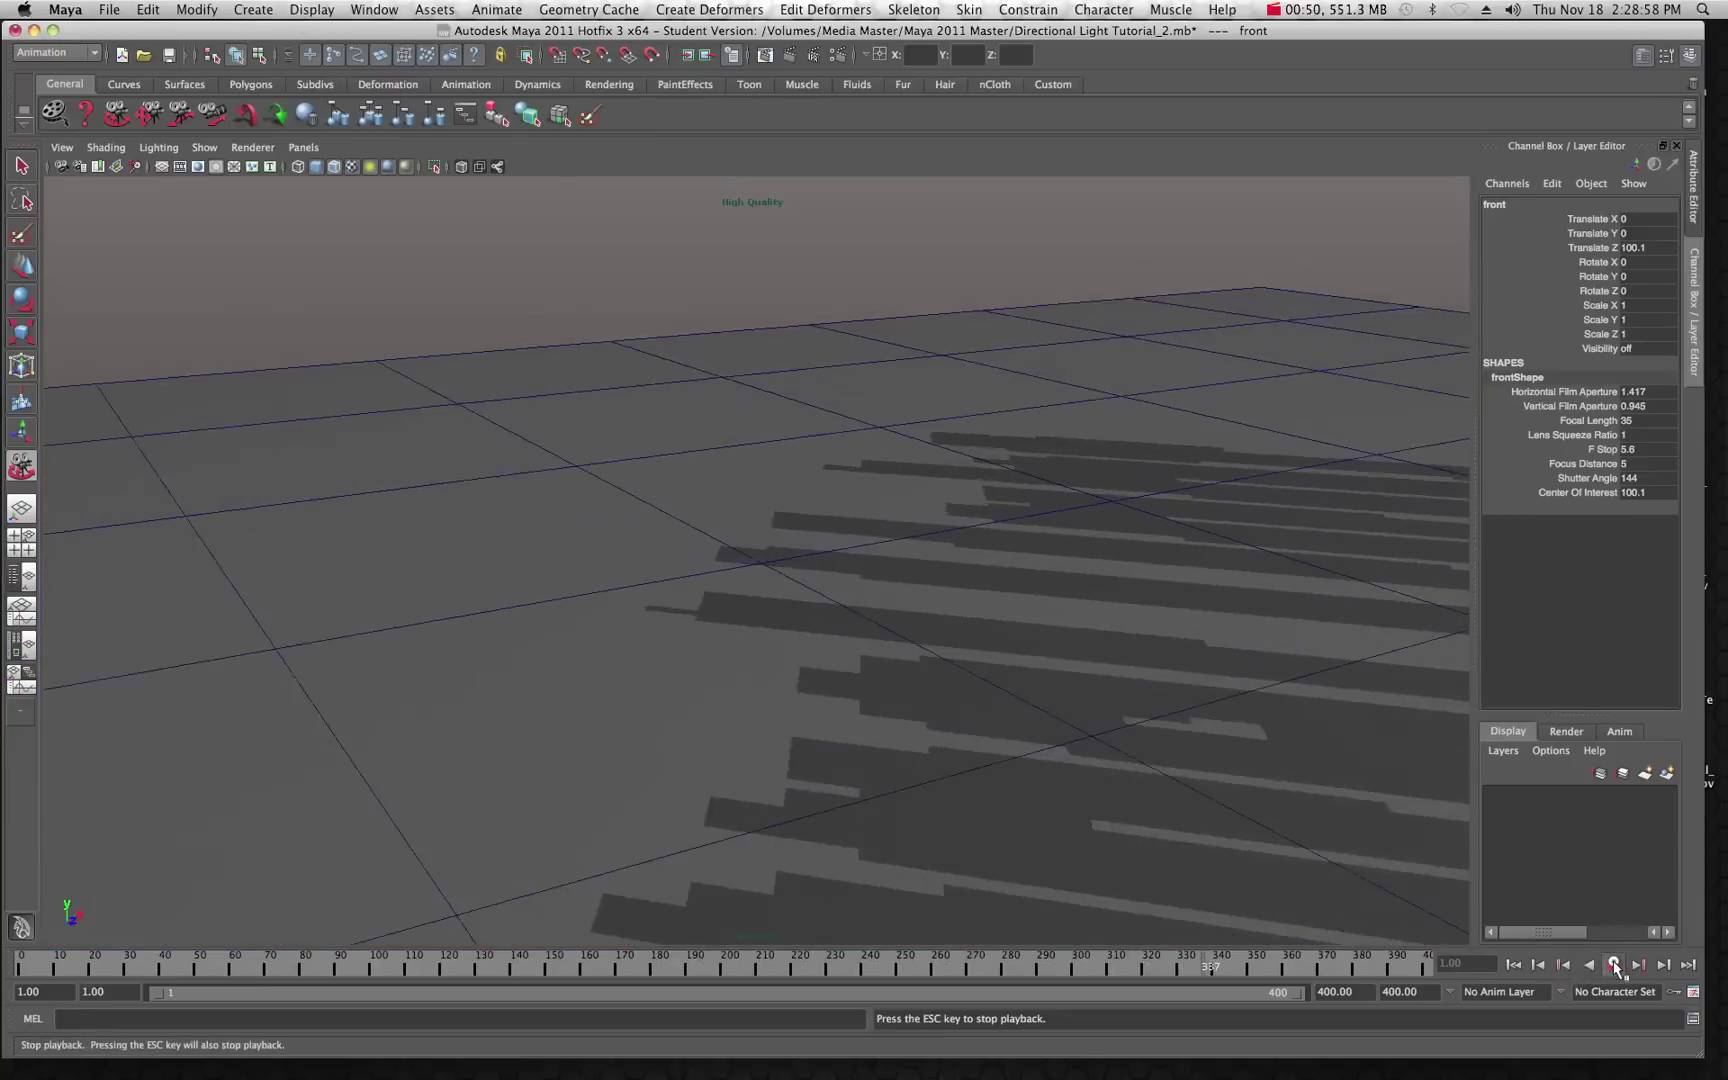
left_click(1614, 964)
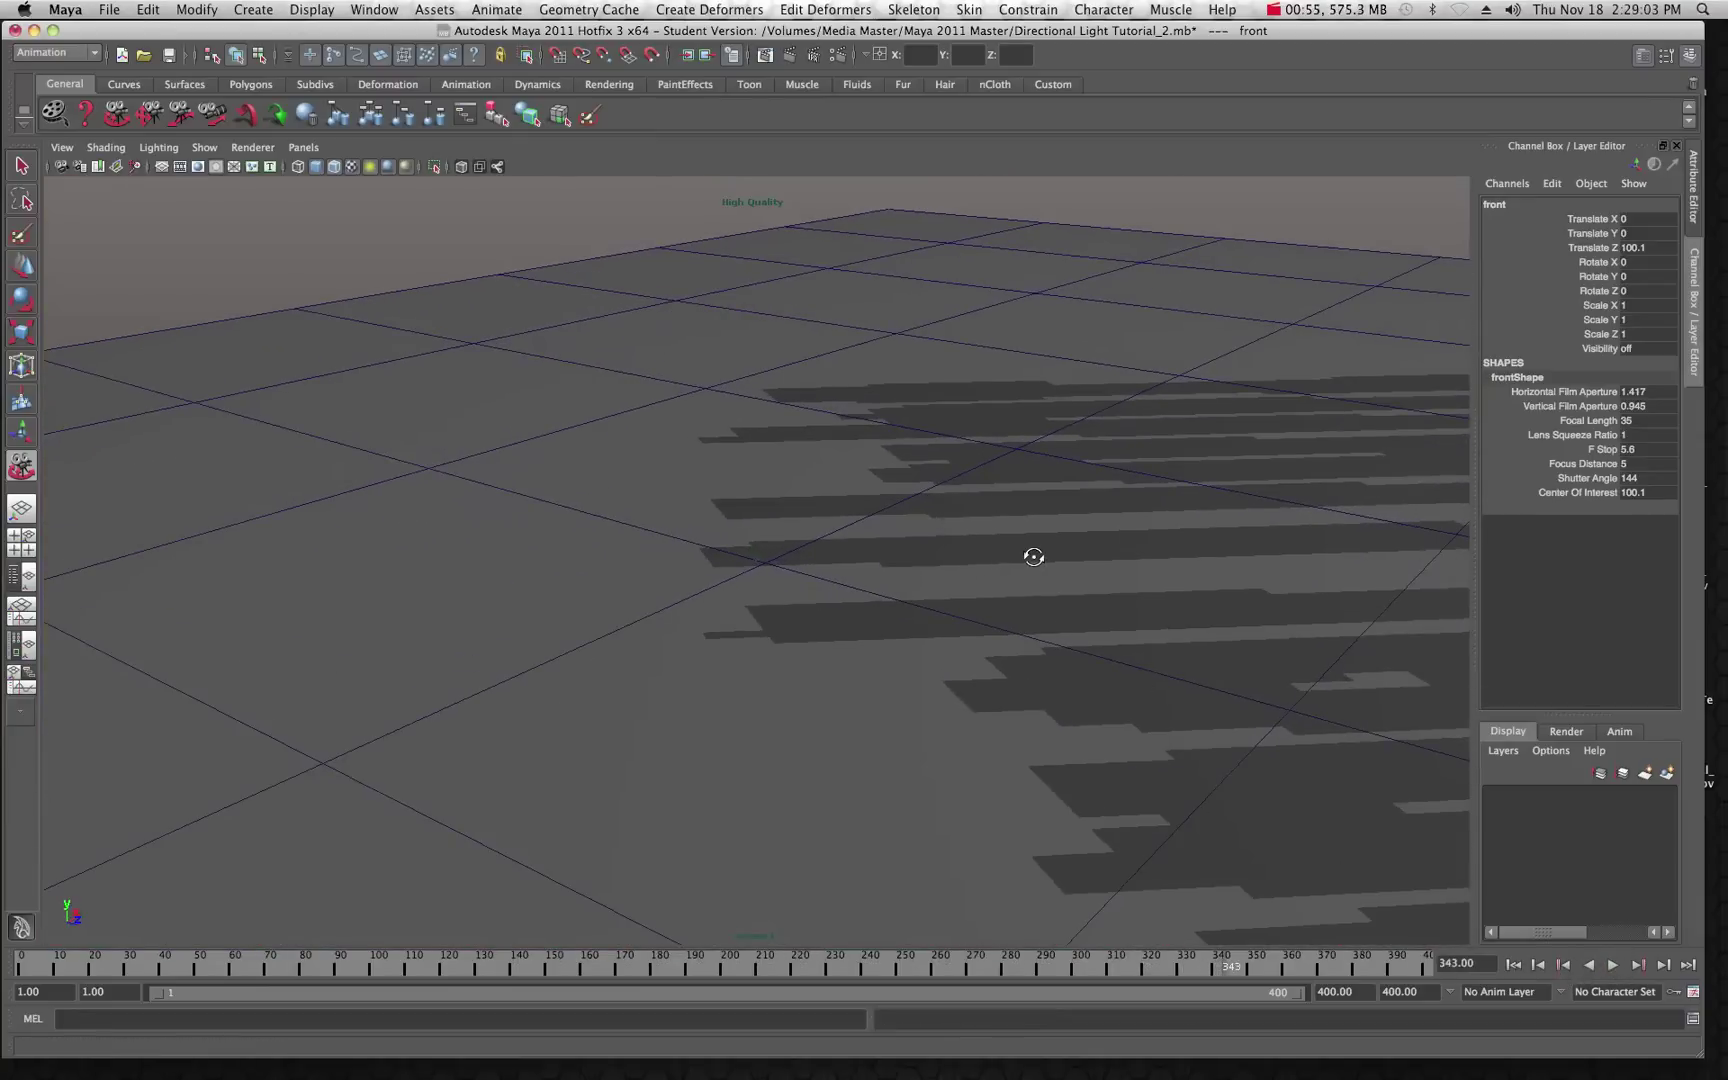
left_click_drag(1034, 557, 563, 540, "alt")
scroll(684, 552, "down", 10)
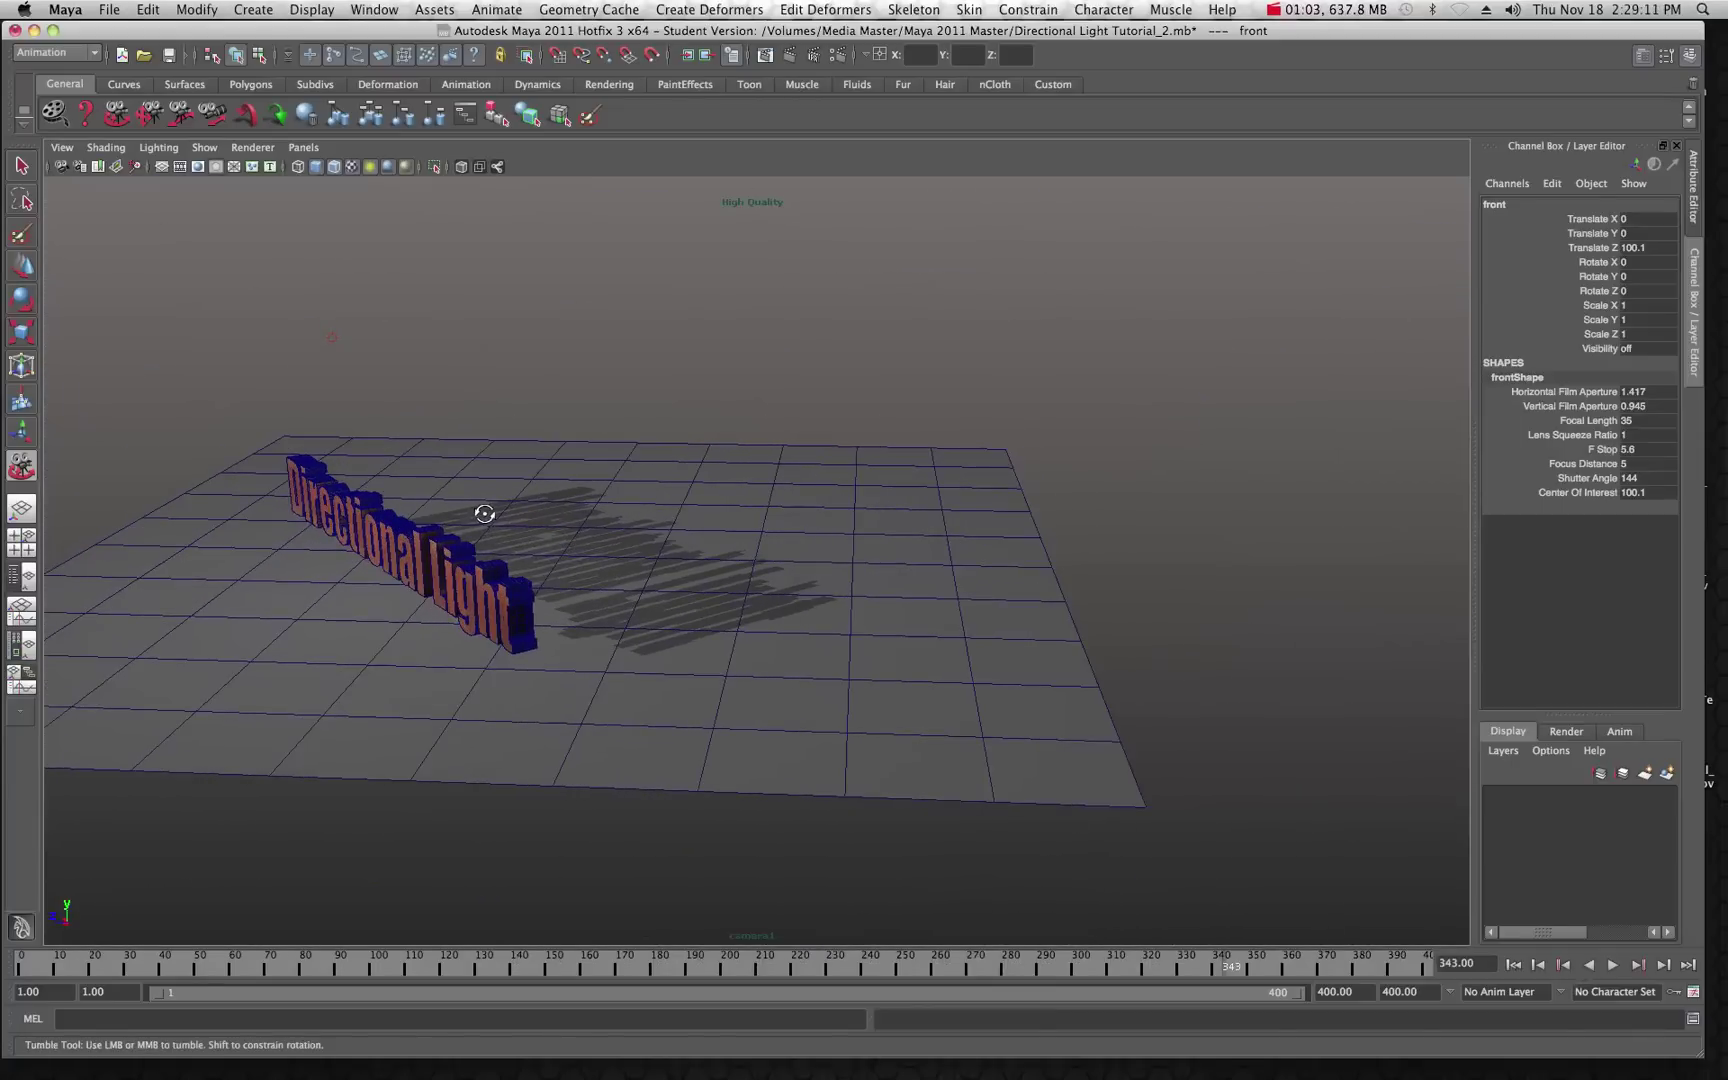
left_click_drag(670, 602, 671, 594, "alt")
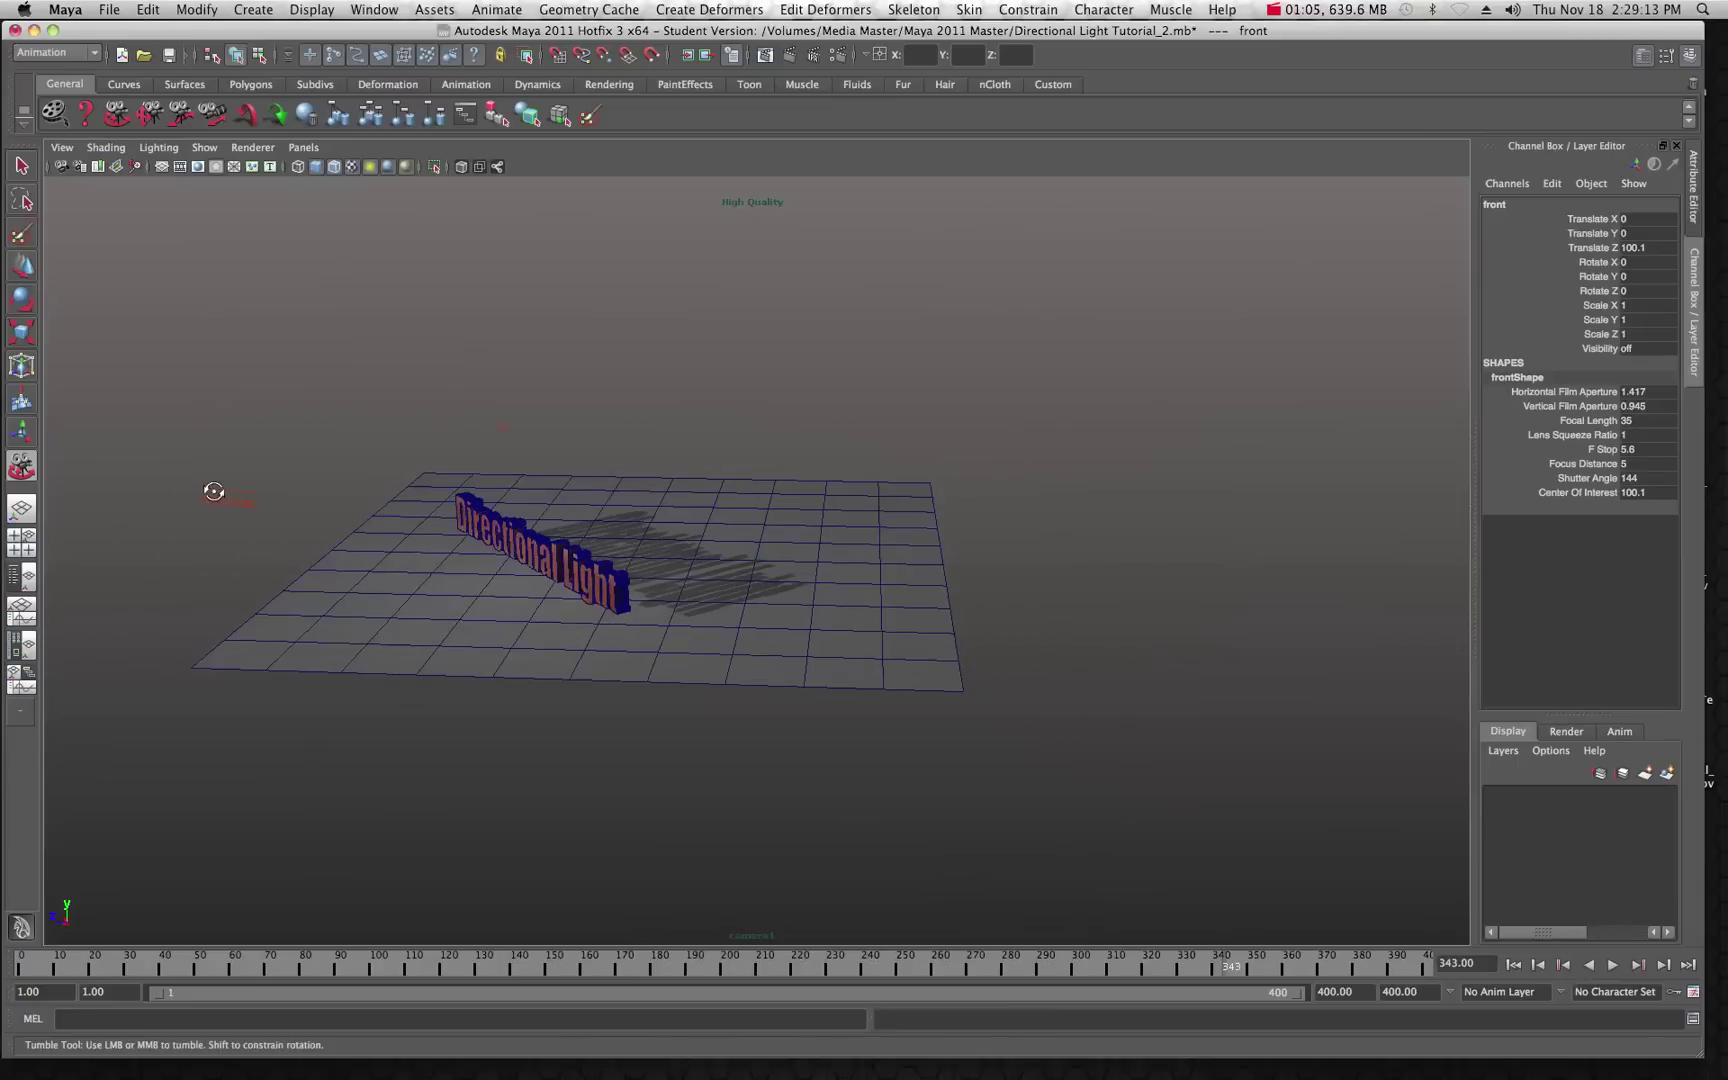
Step: Select the ambient light above the text and examine how it relates to the scene
left_click(22, 165)
left_click(506, 434)
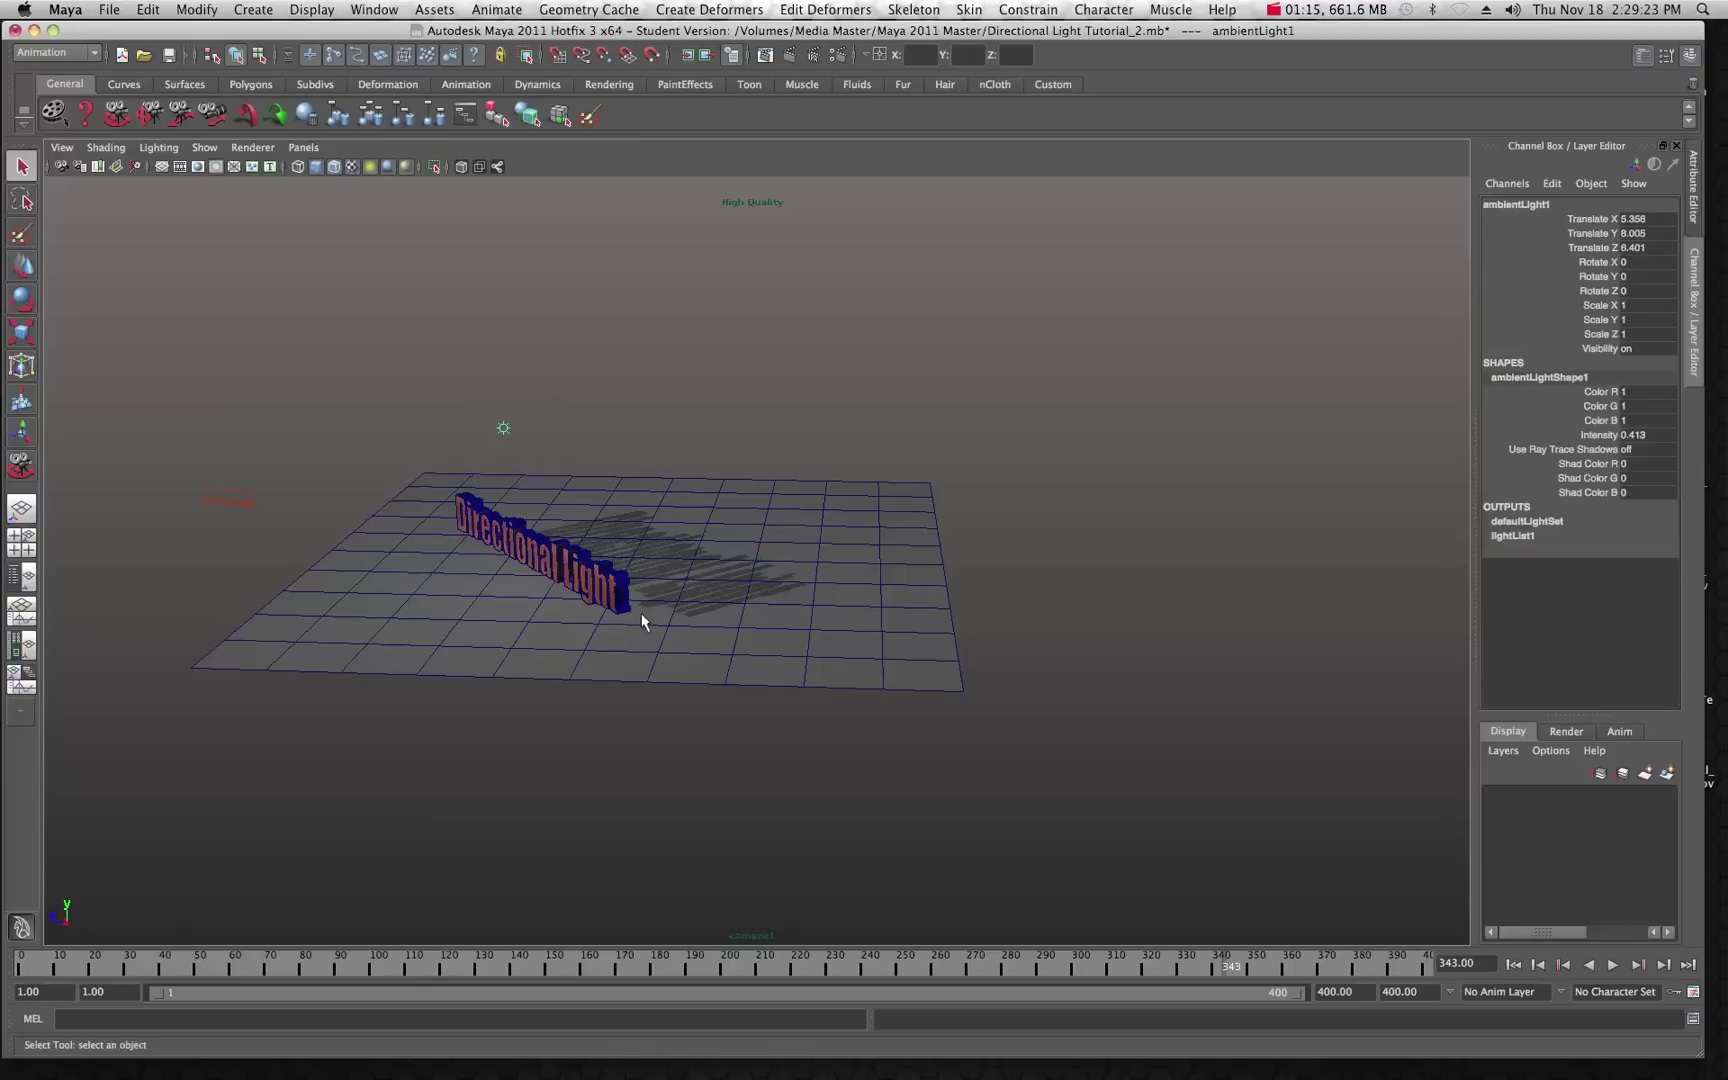
scroll(502, 532, "up", 5)
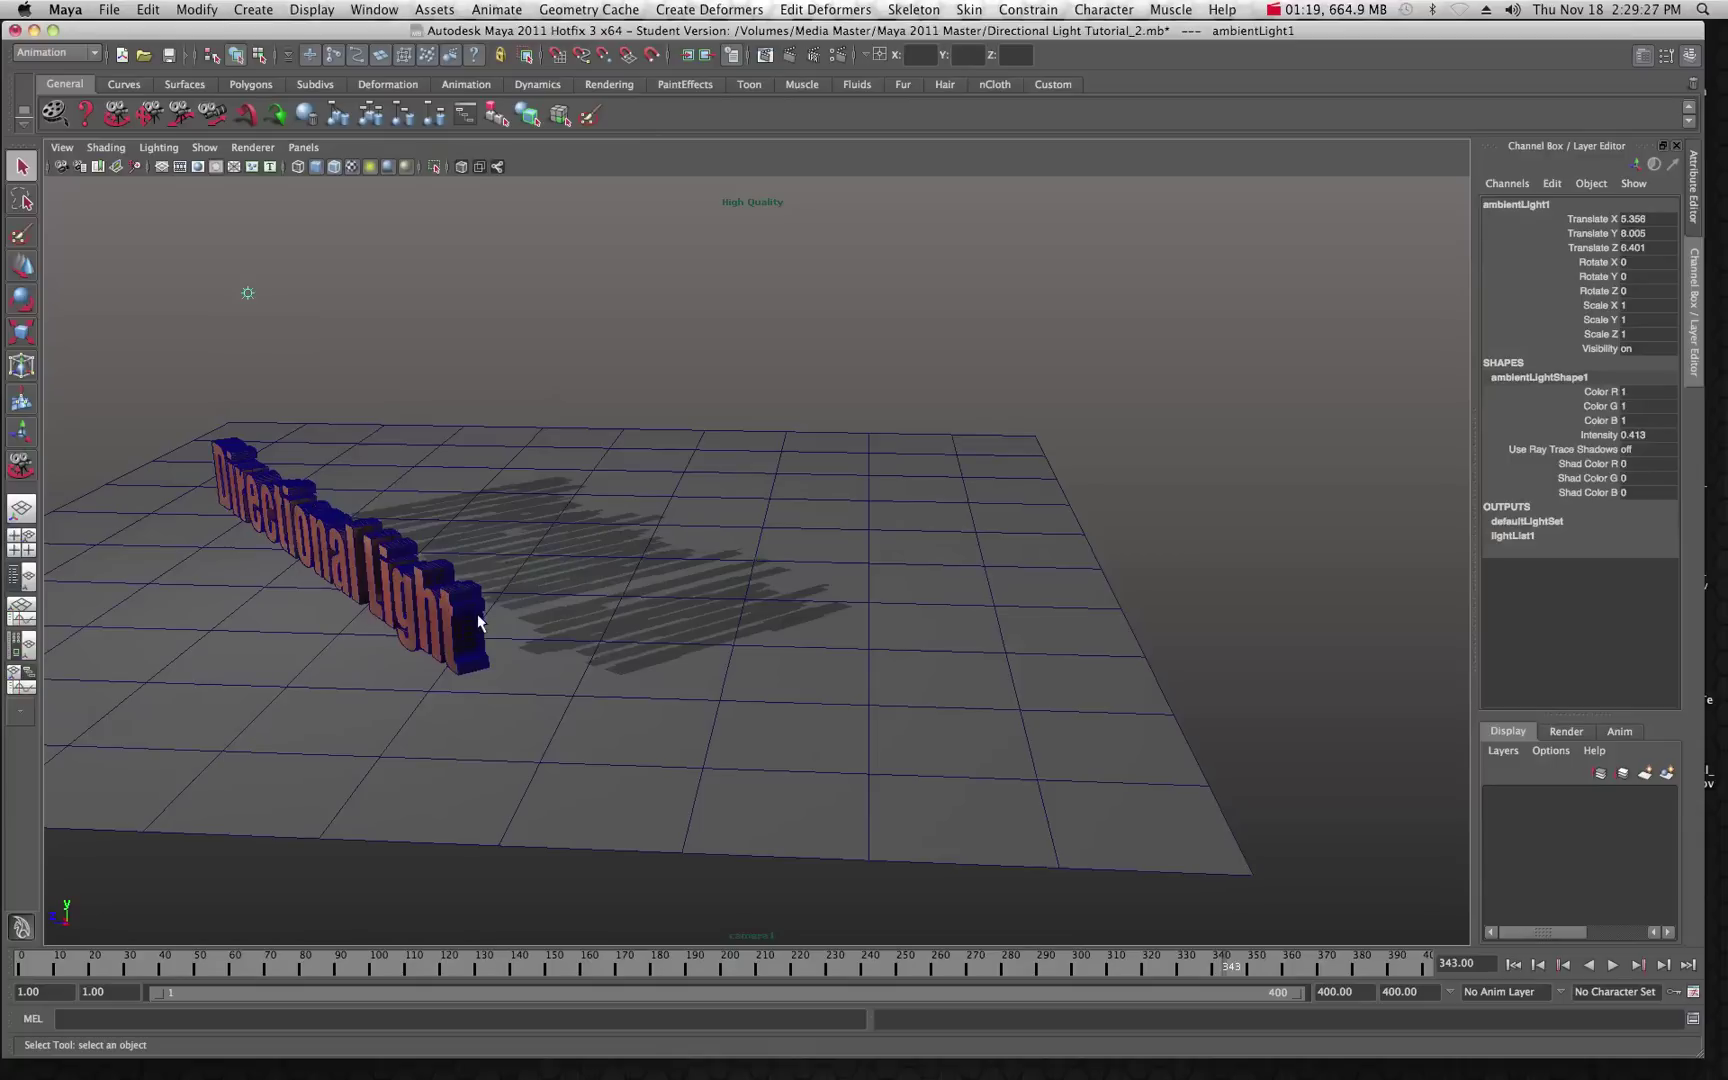
scroll(431, 555, "down", 5)
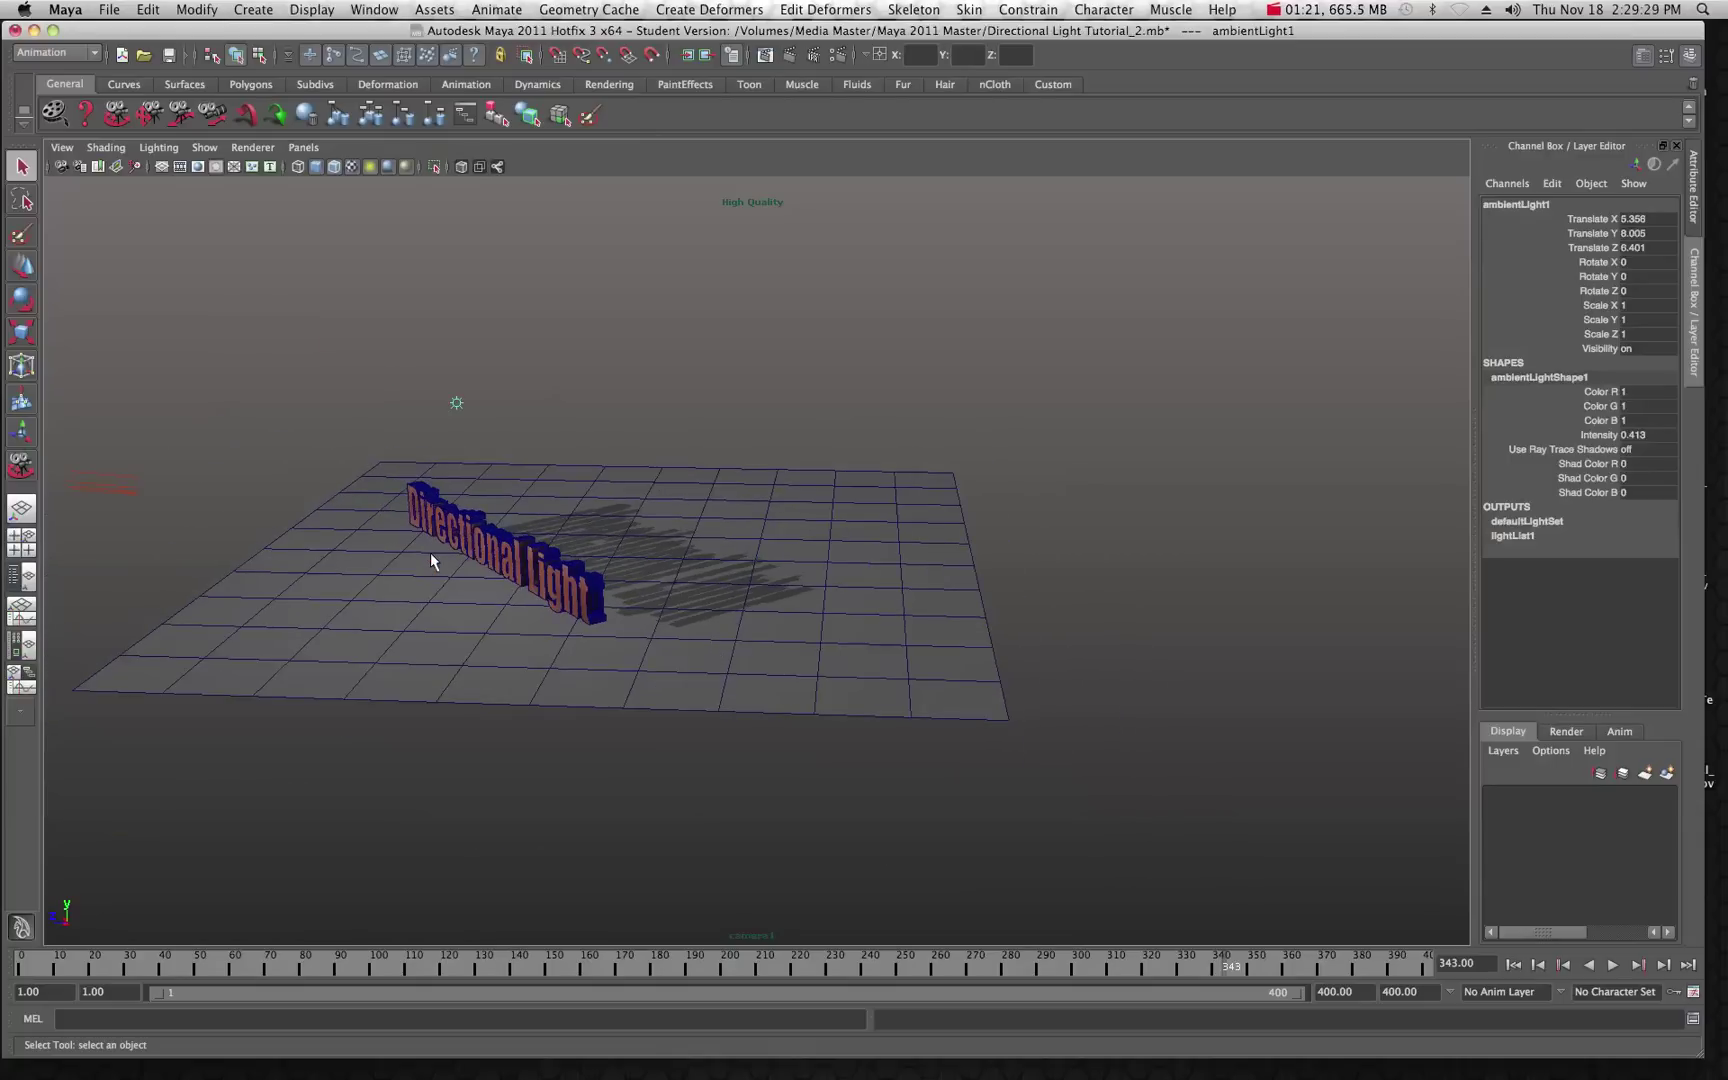
Step: Select the directional light and move it across the plane to about -10.5 on Z, behind the text
left_click(116, 483)
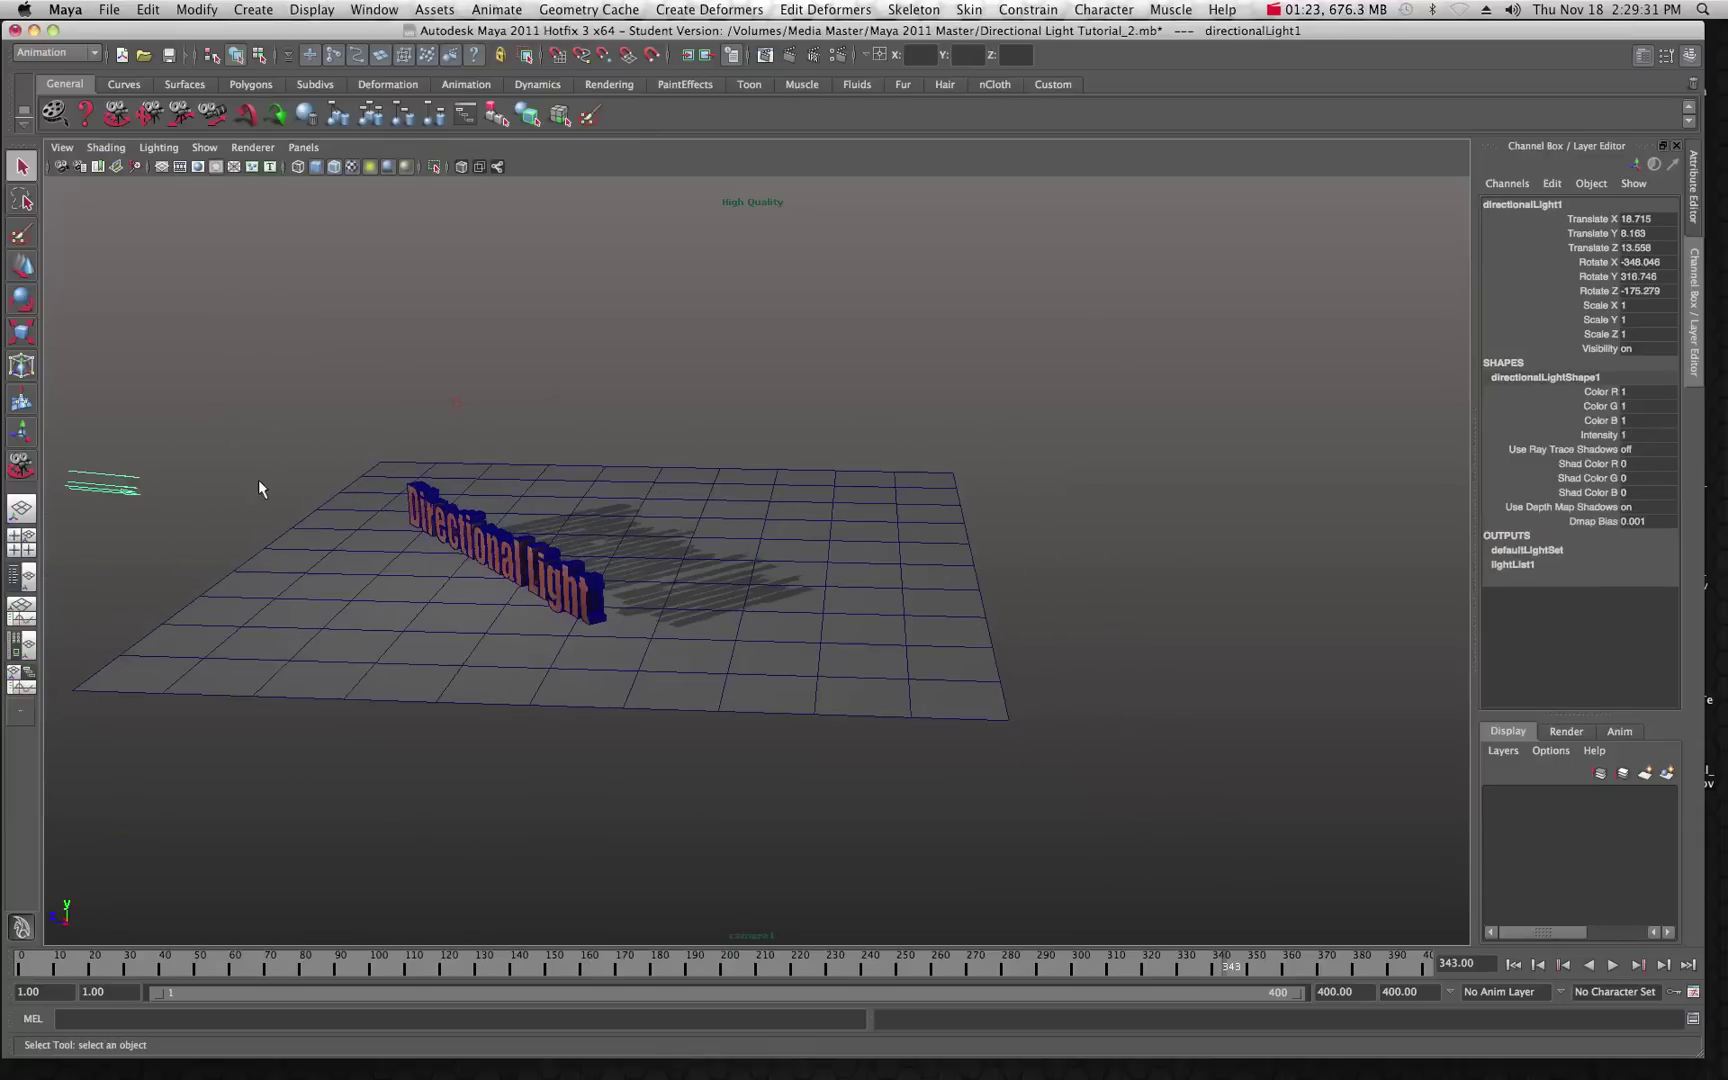
scroll(258, 480, "down", 3)
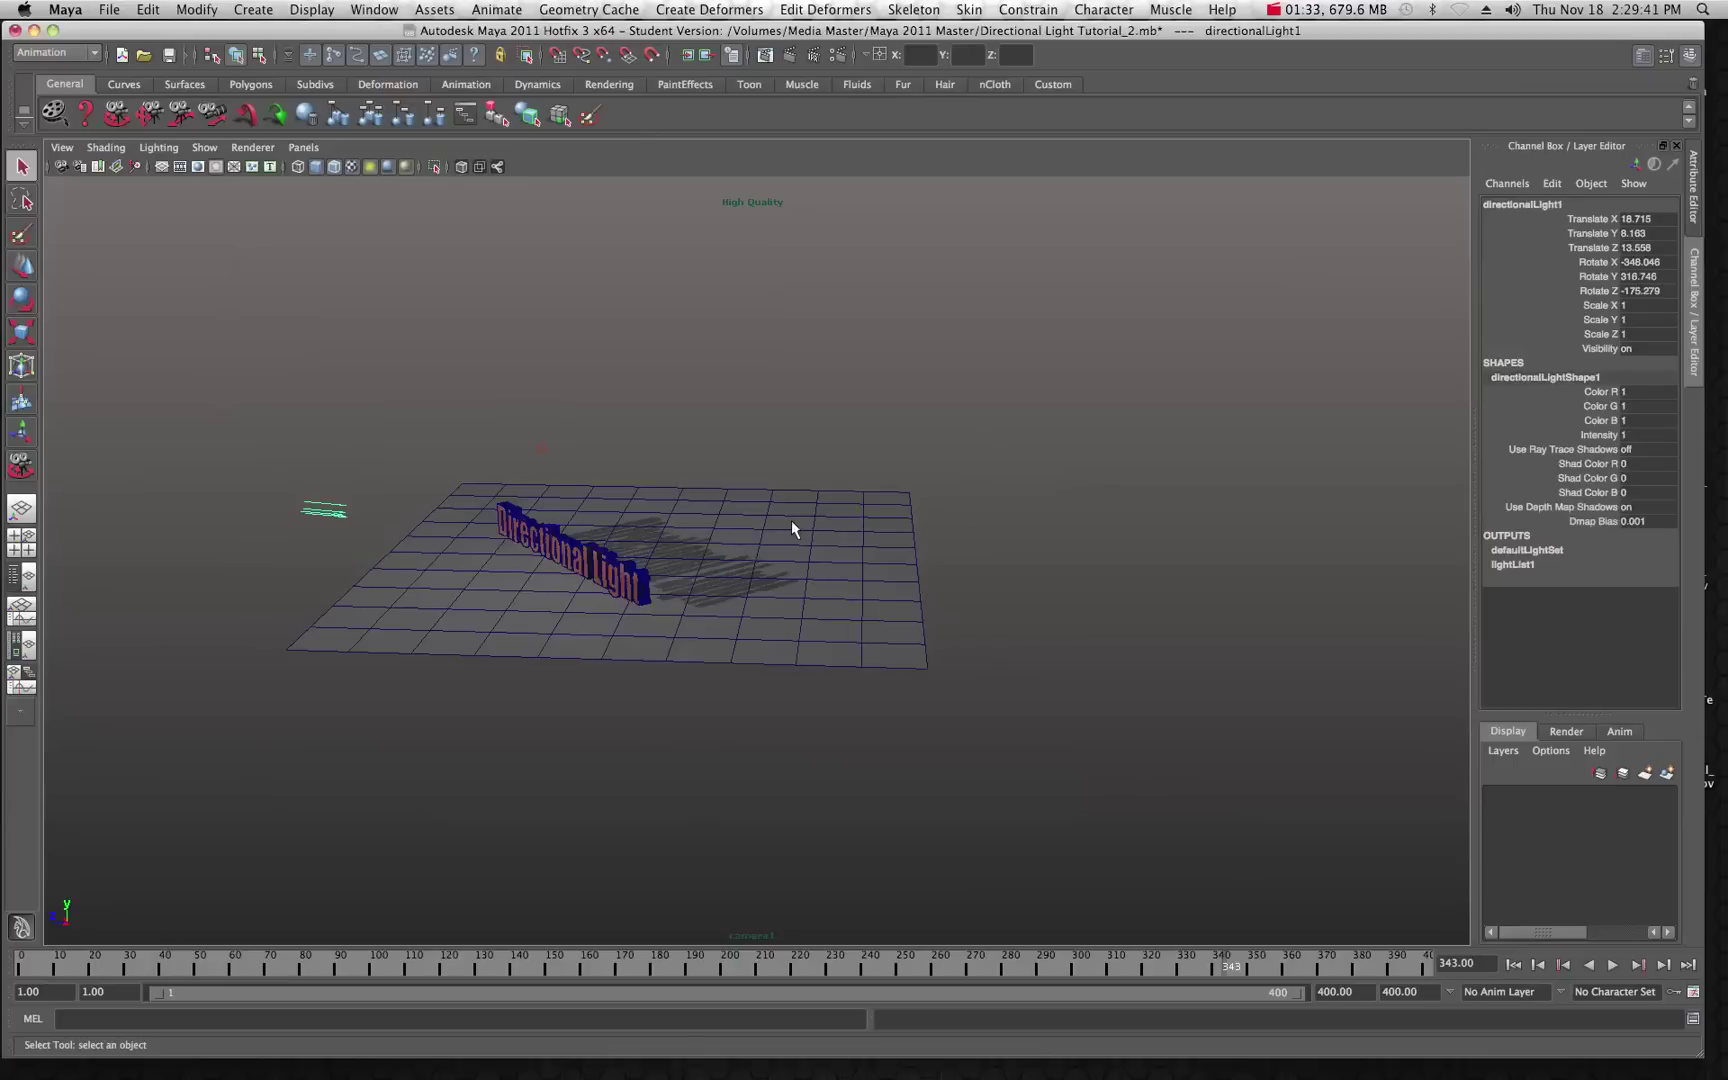
scroll(791, 520, "up", 3)
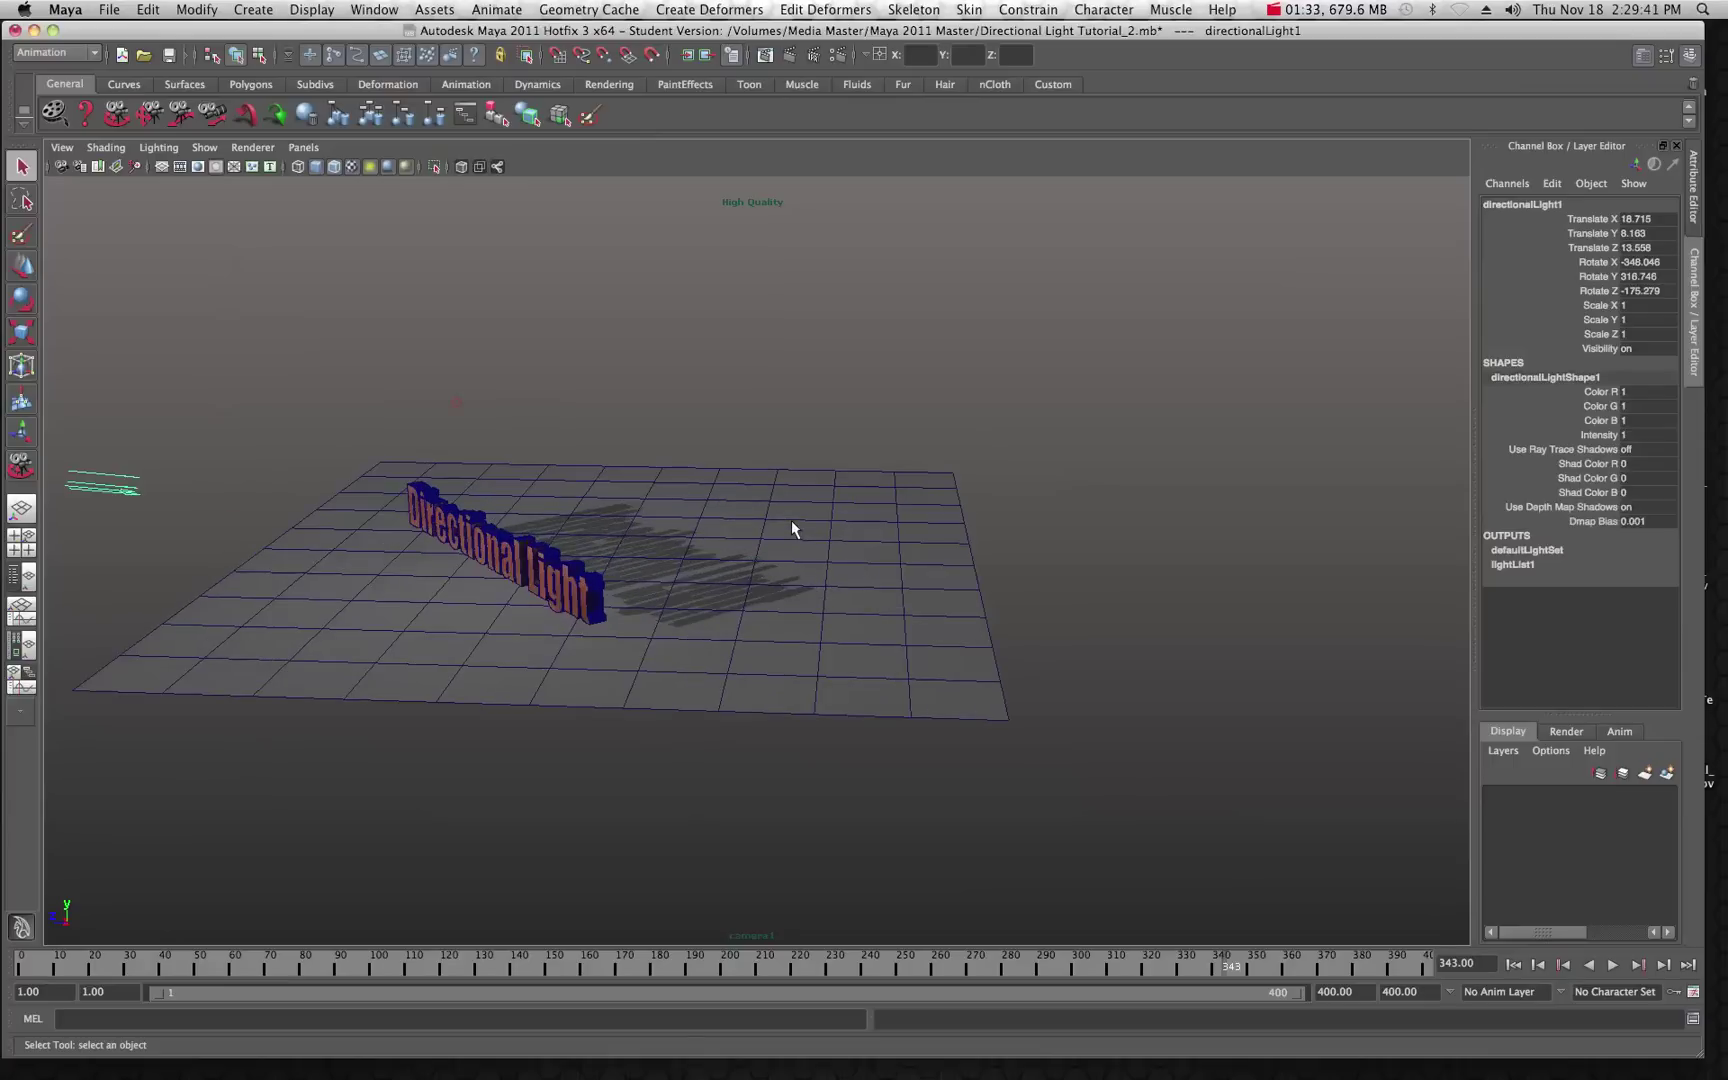
left_click(22, 265)
left_click_drag(48, 490, 832, 582)
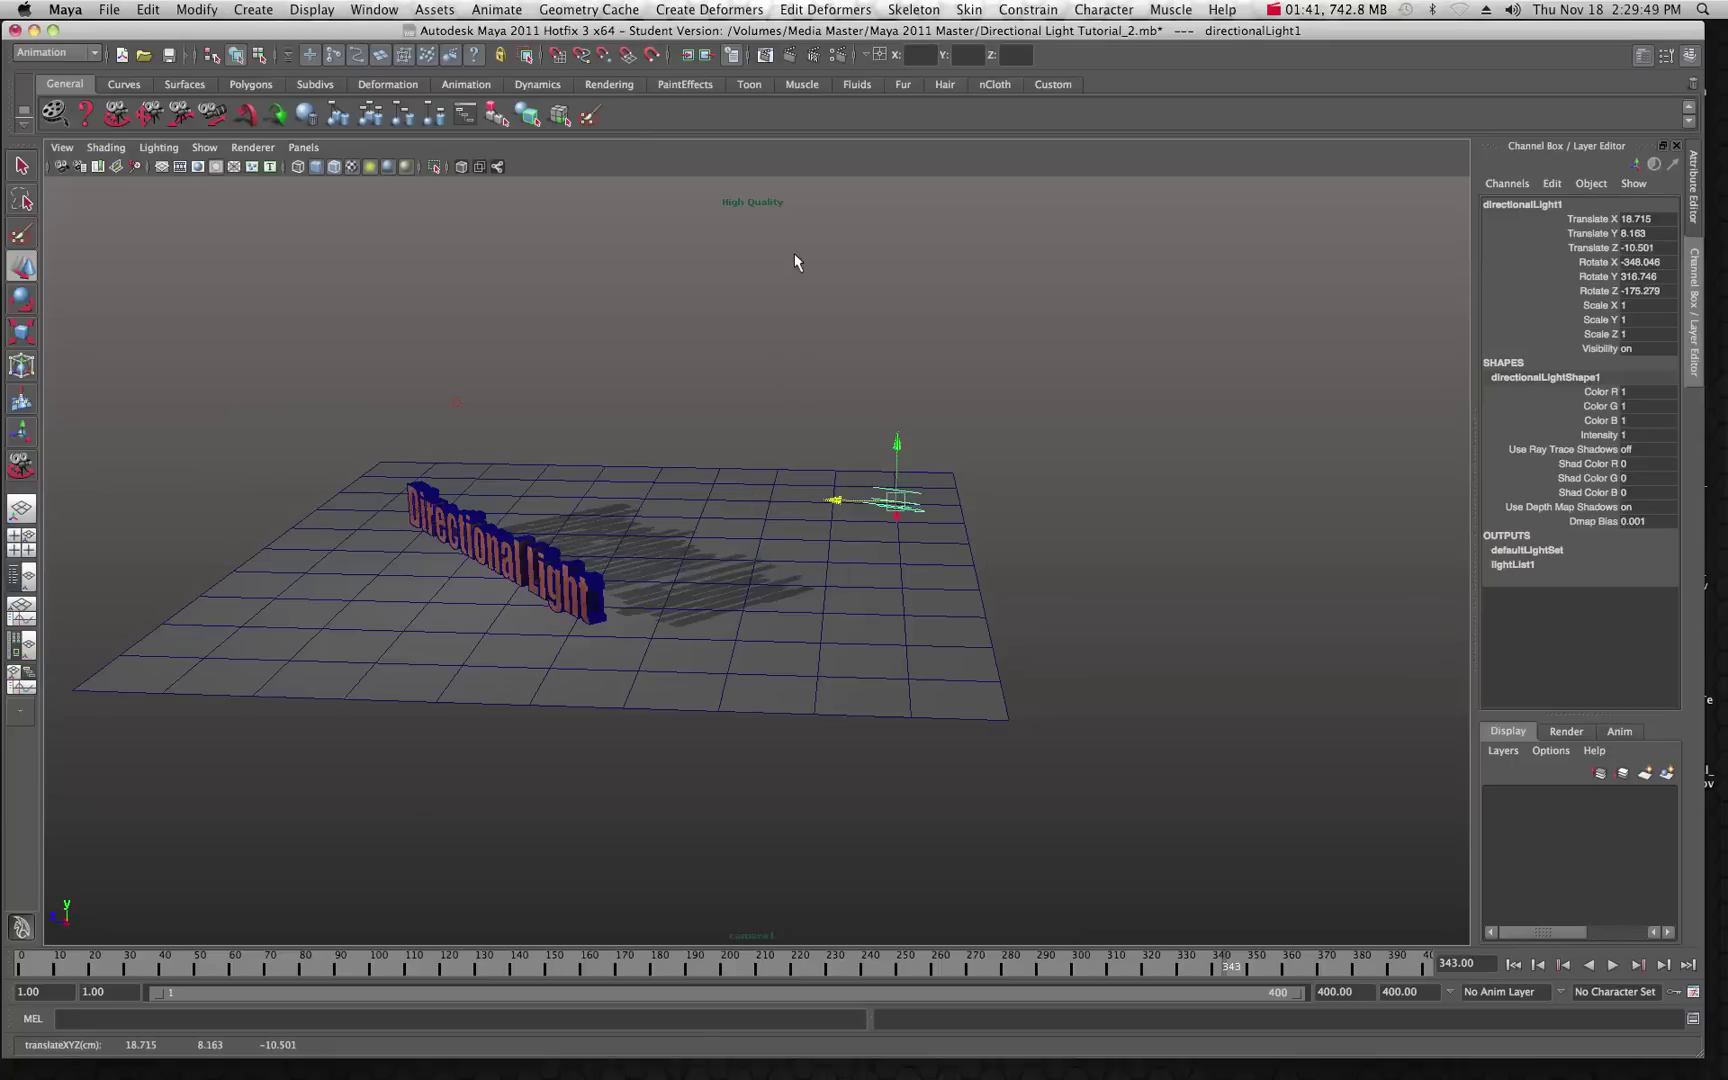
Step: Render the current frame with Maya Software and place the render window beside the scene for comparison
right_click_drag(771, 205, 743, 313, "alt")
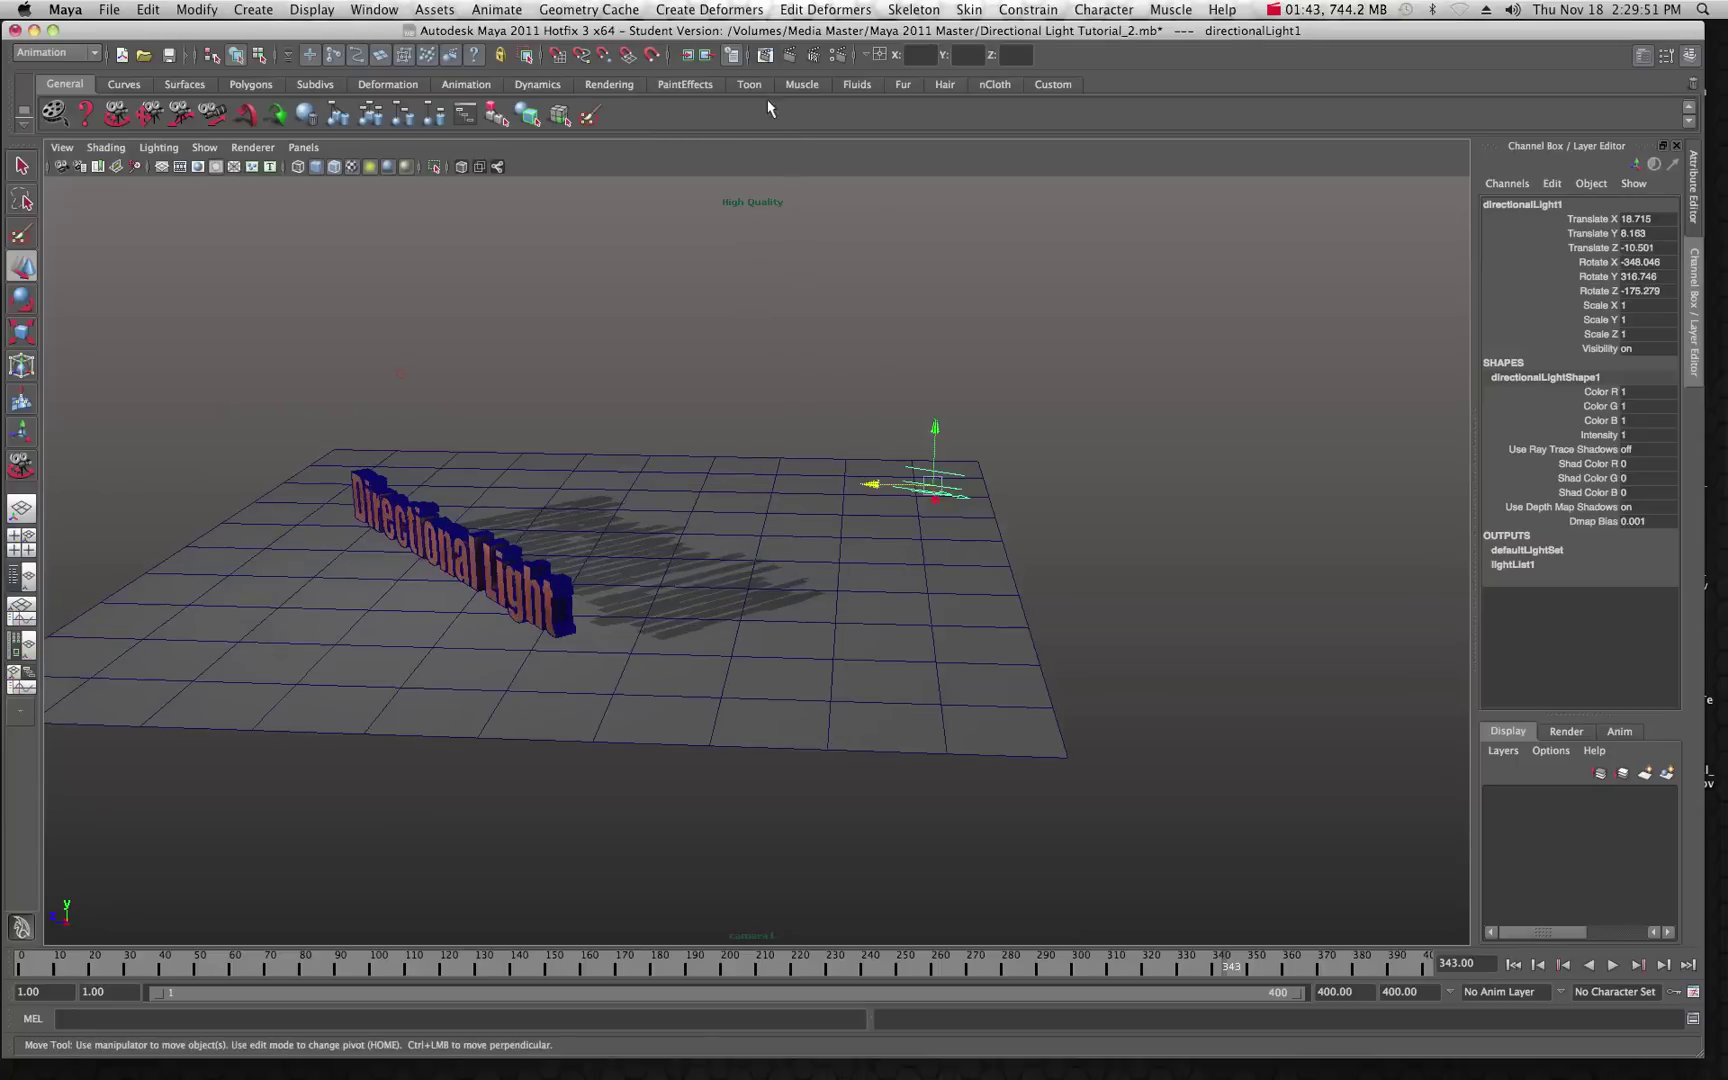
left_click(782, 54)
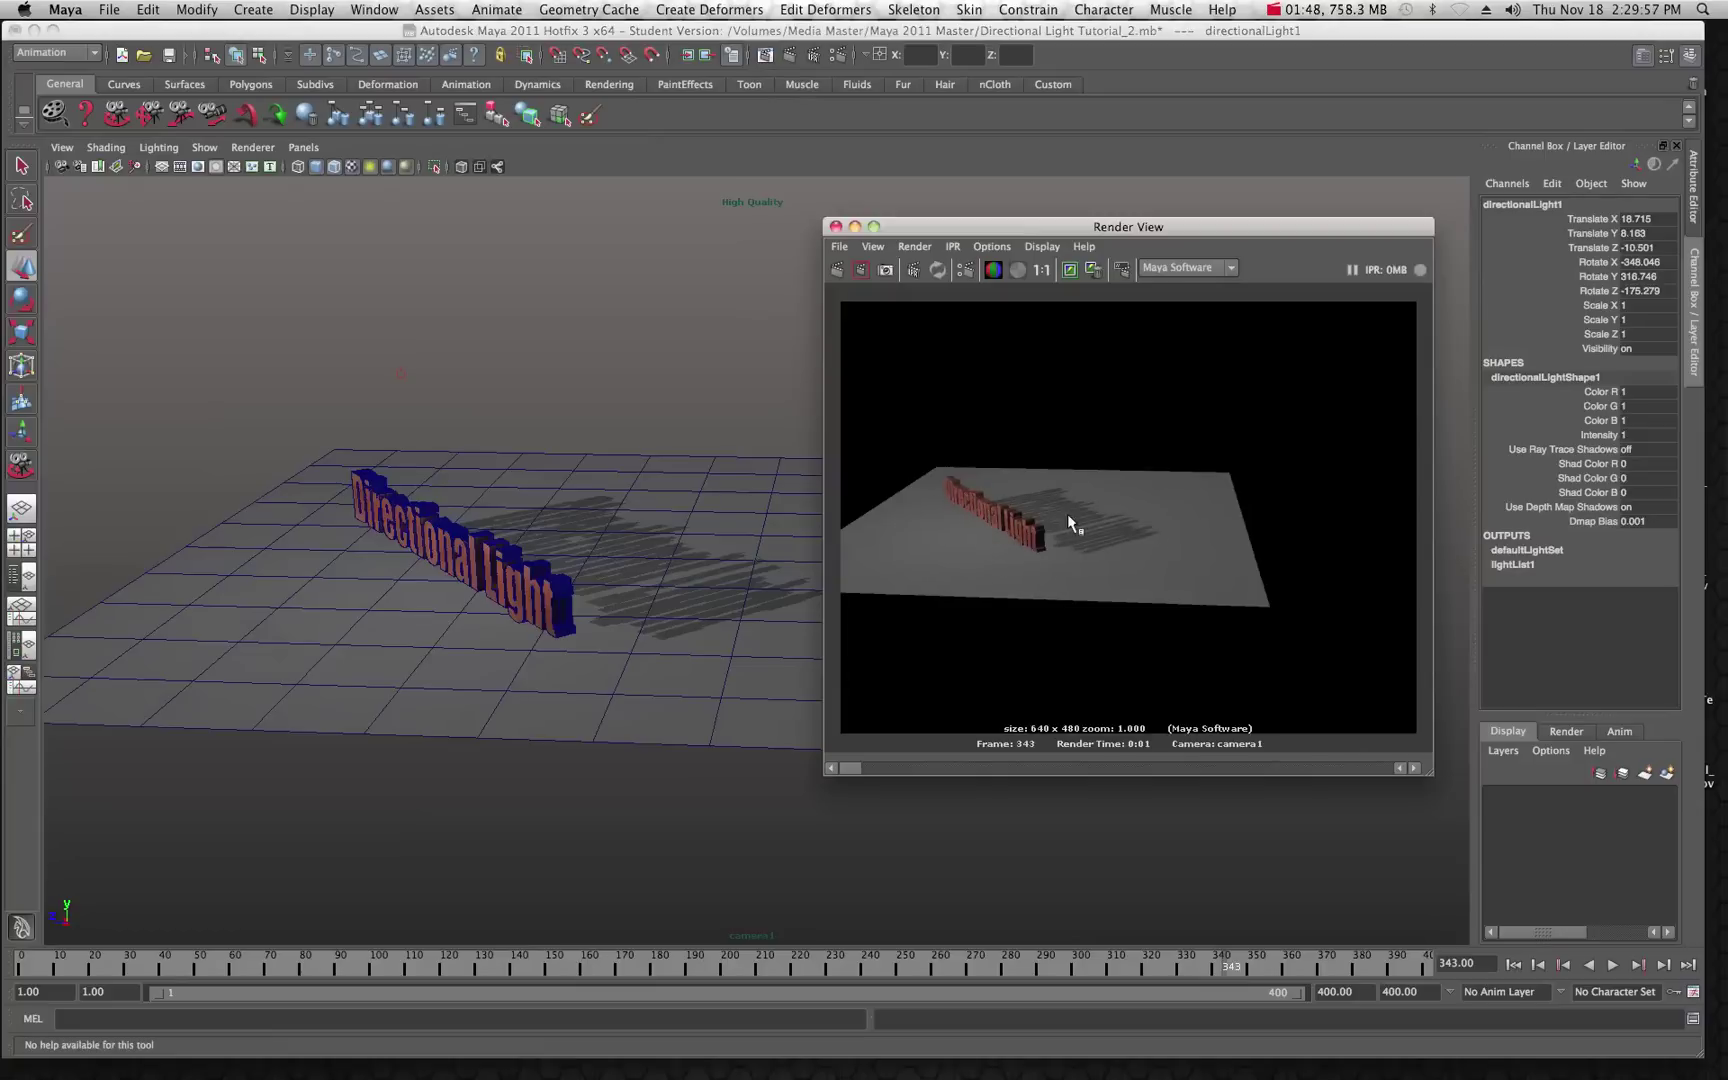
left_click_drag(900, 227, 1104, 246)
Step: Move the directional light to about 9.4 on Z, re-render the frame, and settle the light at about 5.3 on Z
left_click_drag(871, 490, 45, 545)
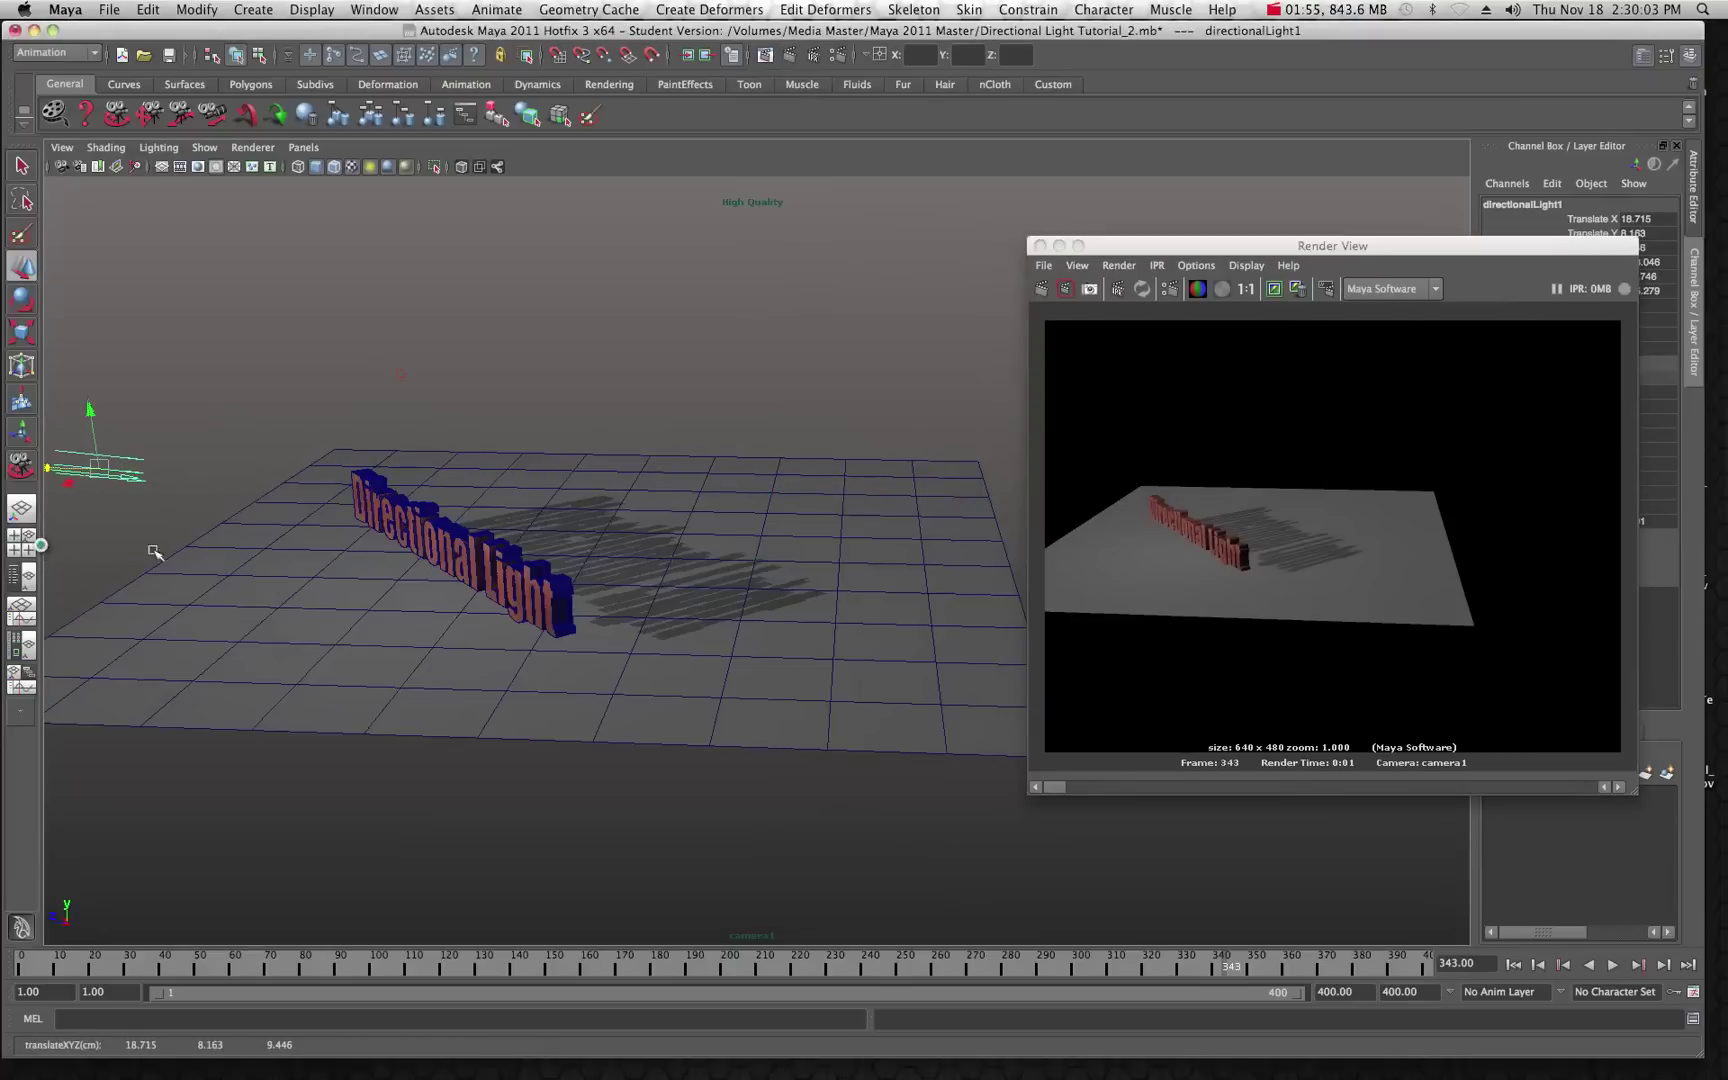
left_click(1042, 291)
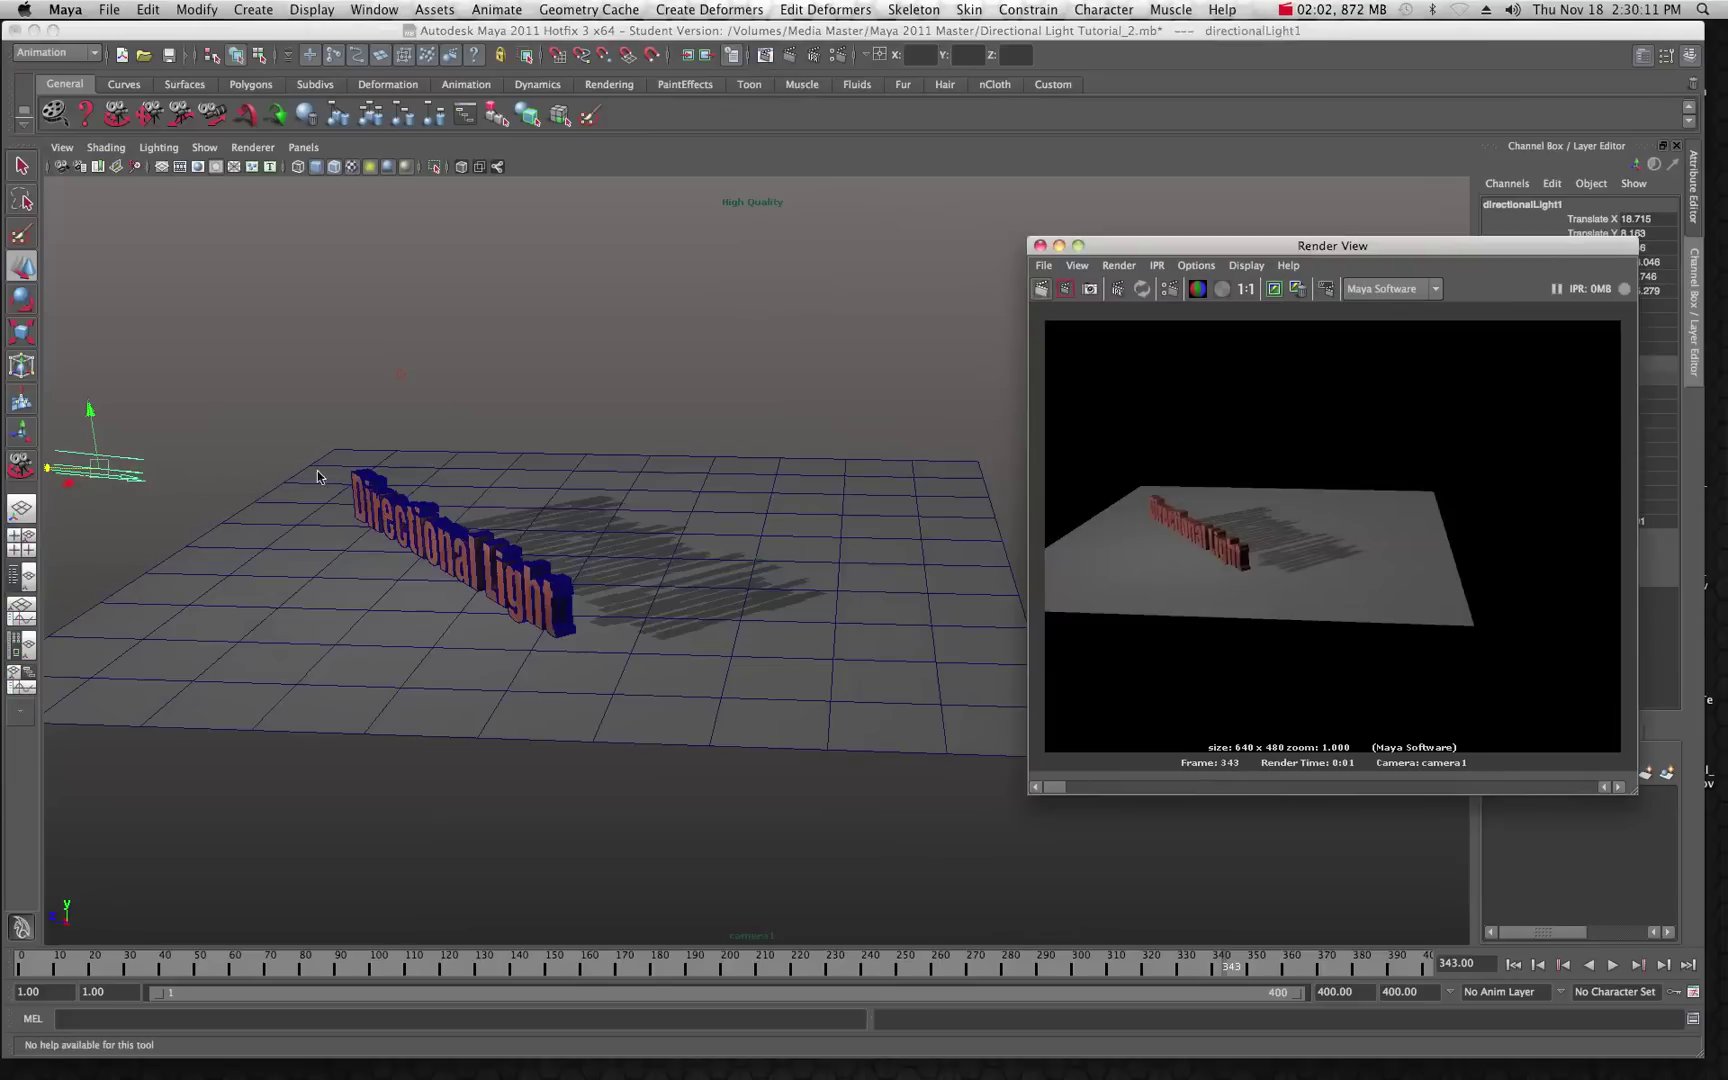
left_click_drag(48, 470, 215, 480)
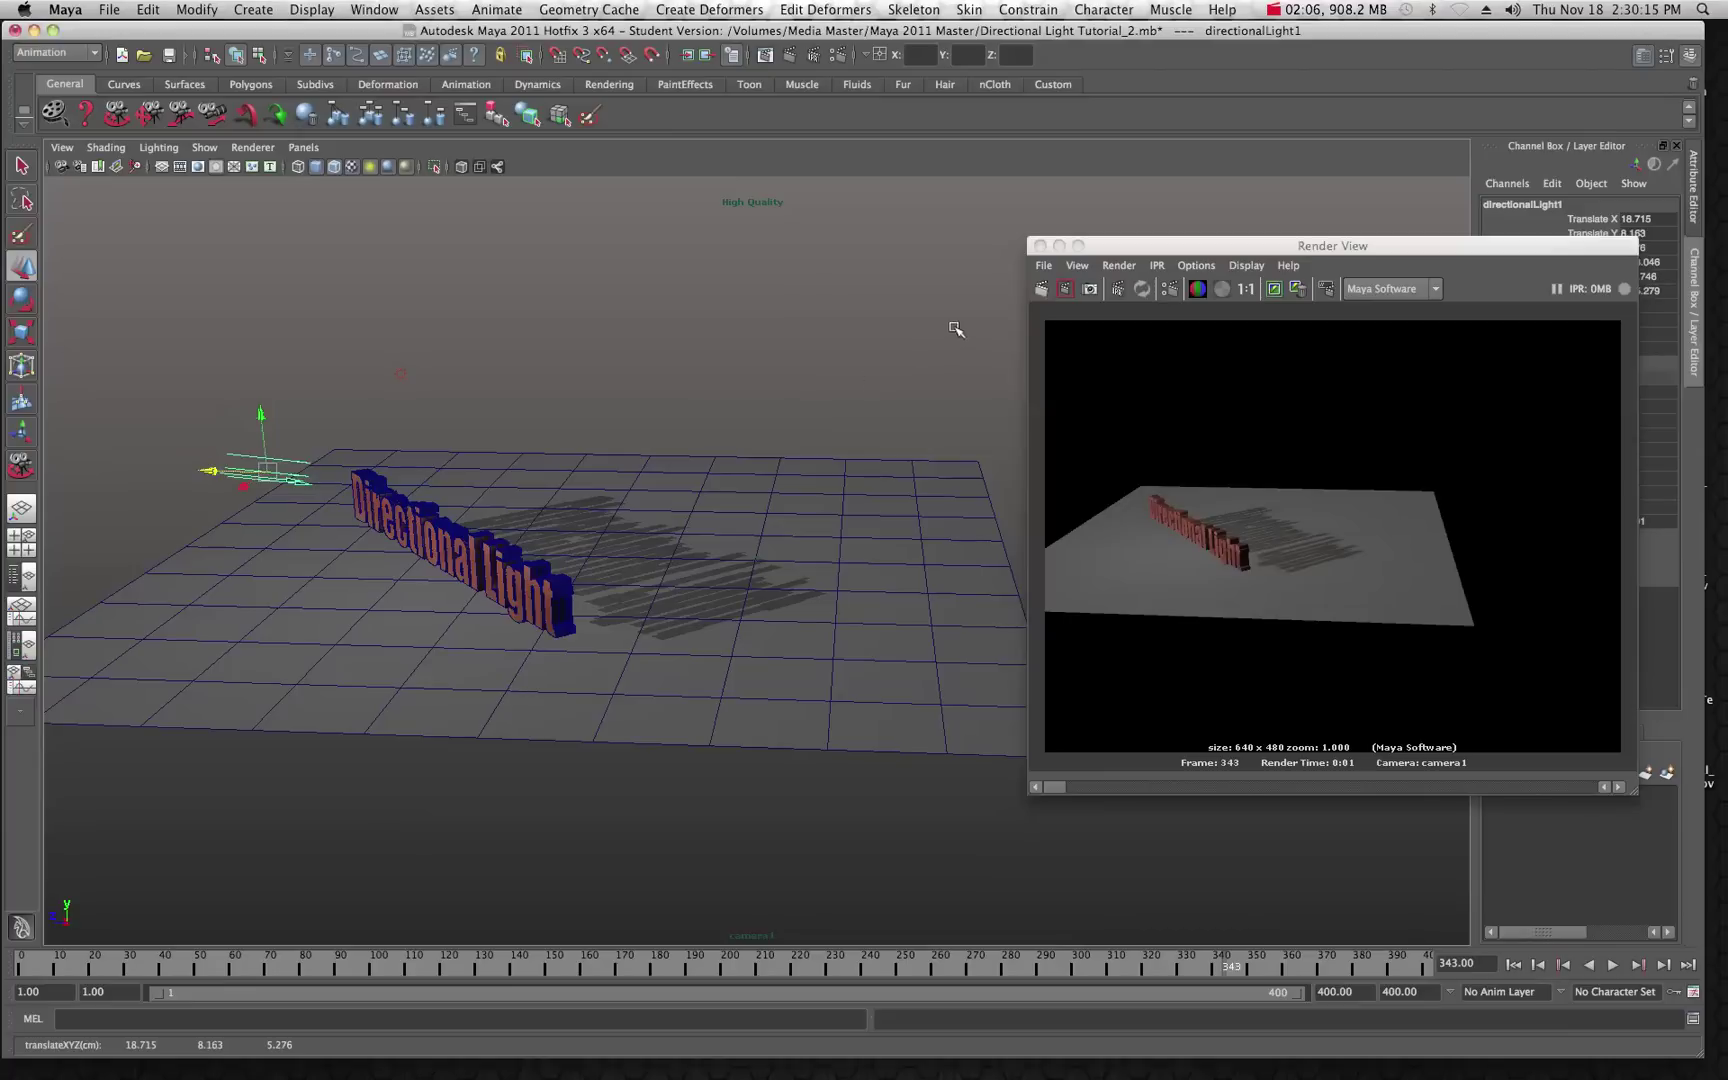
left_click(1059, 246)
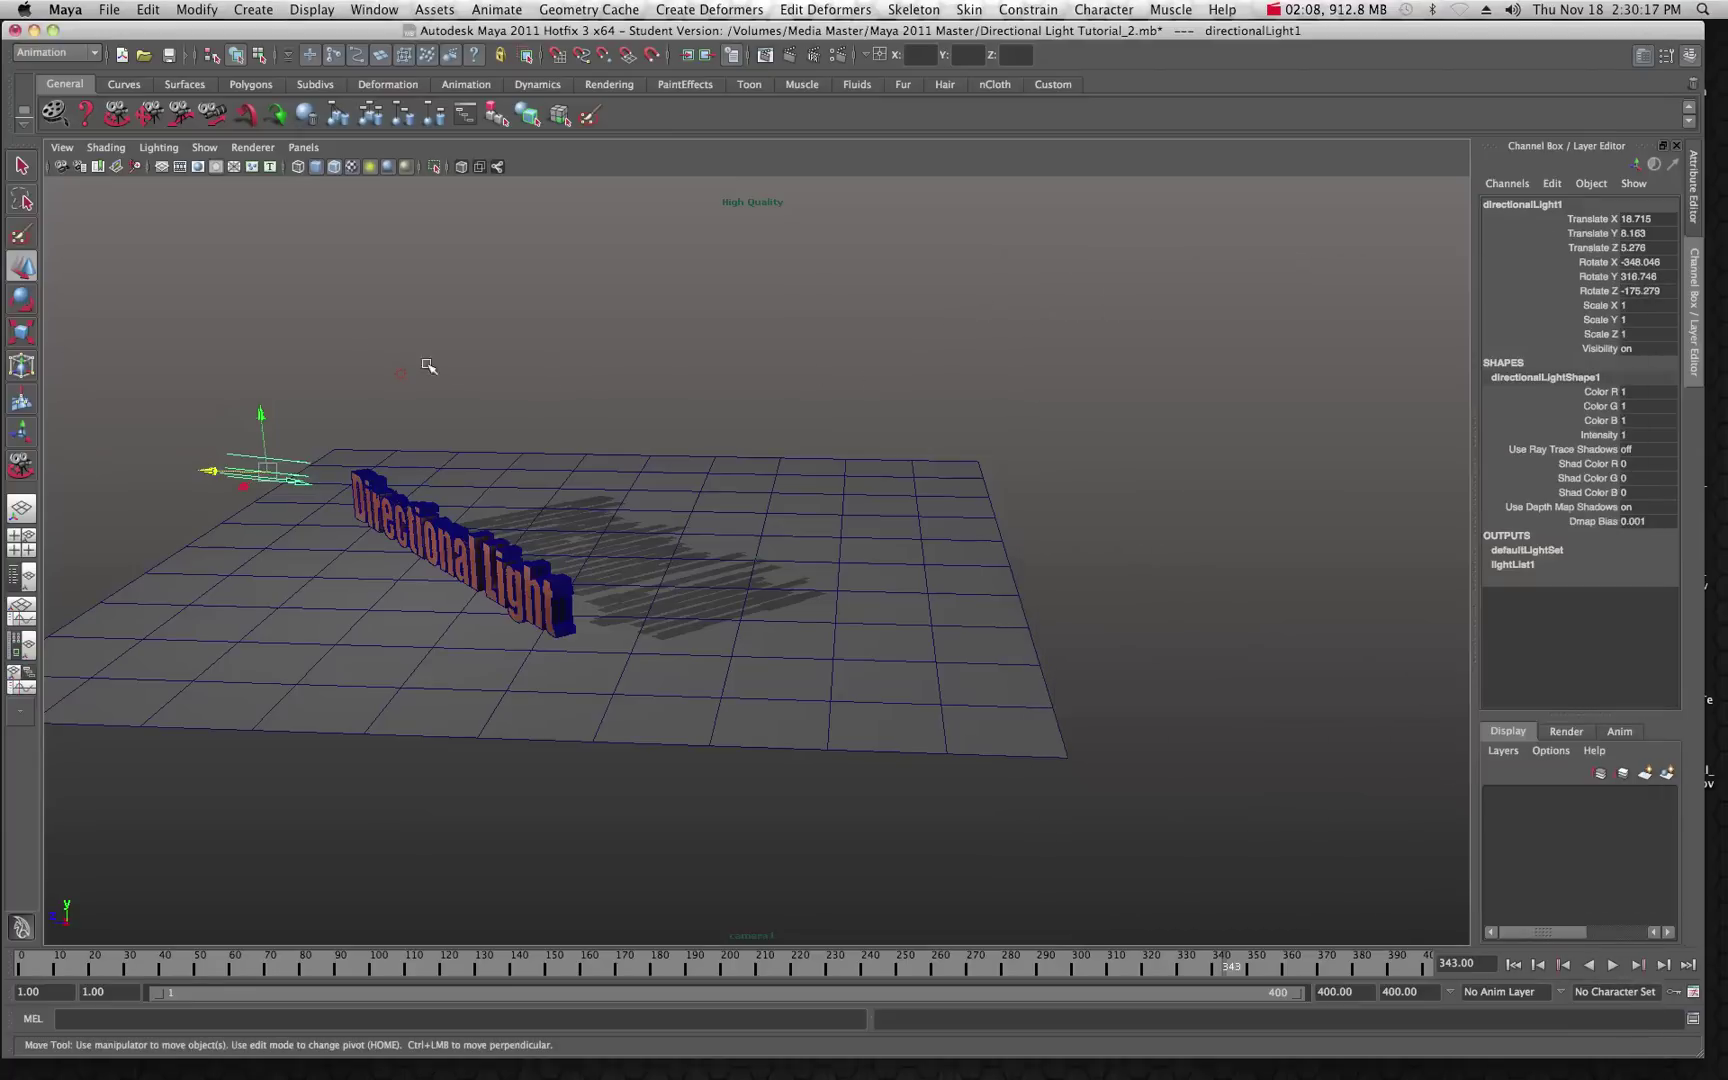
Step: Rotate the directional light to about -282.7, 278.7, -264.4 to change the direction of the text's shadow
left_click(116, 116)
left_click_drag(208, 301, 257, 317)
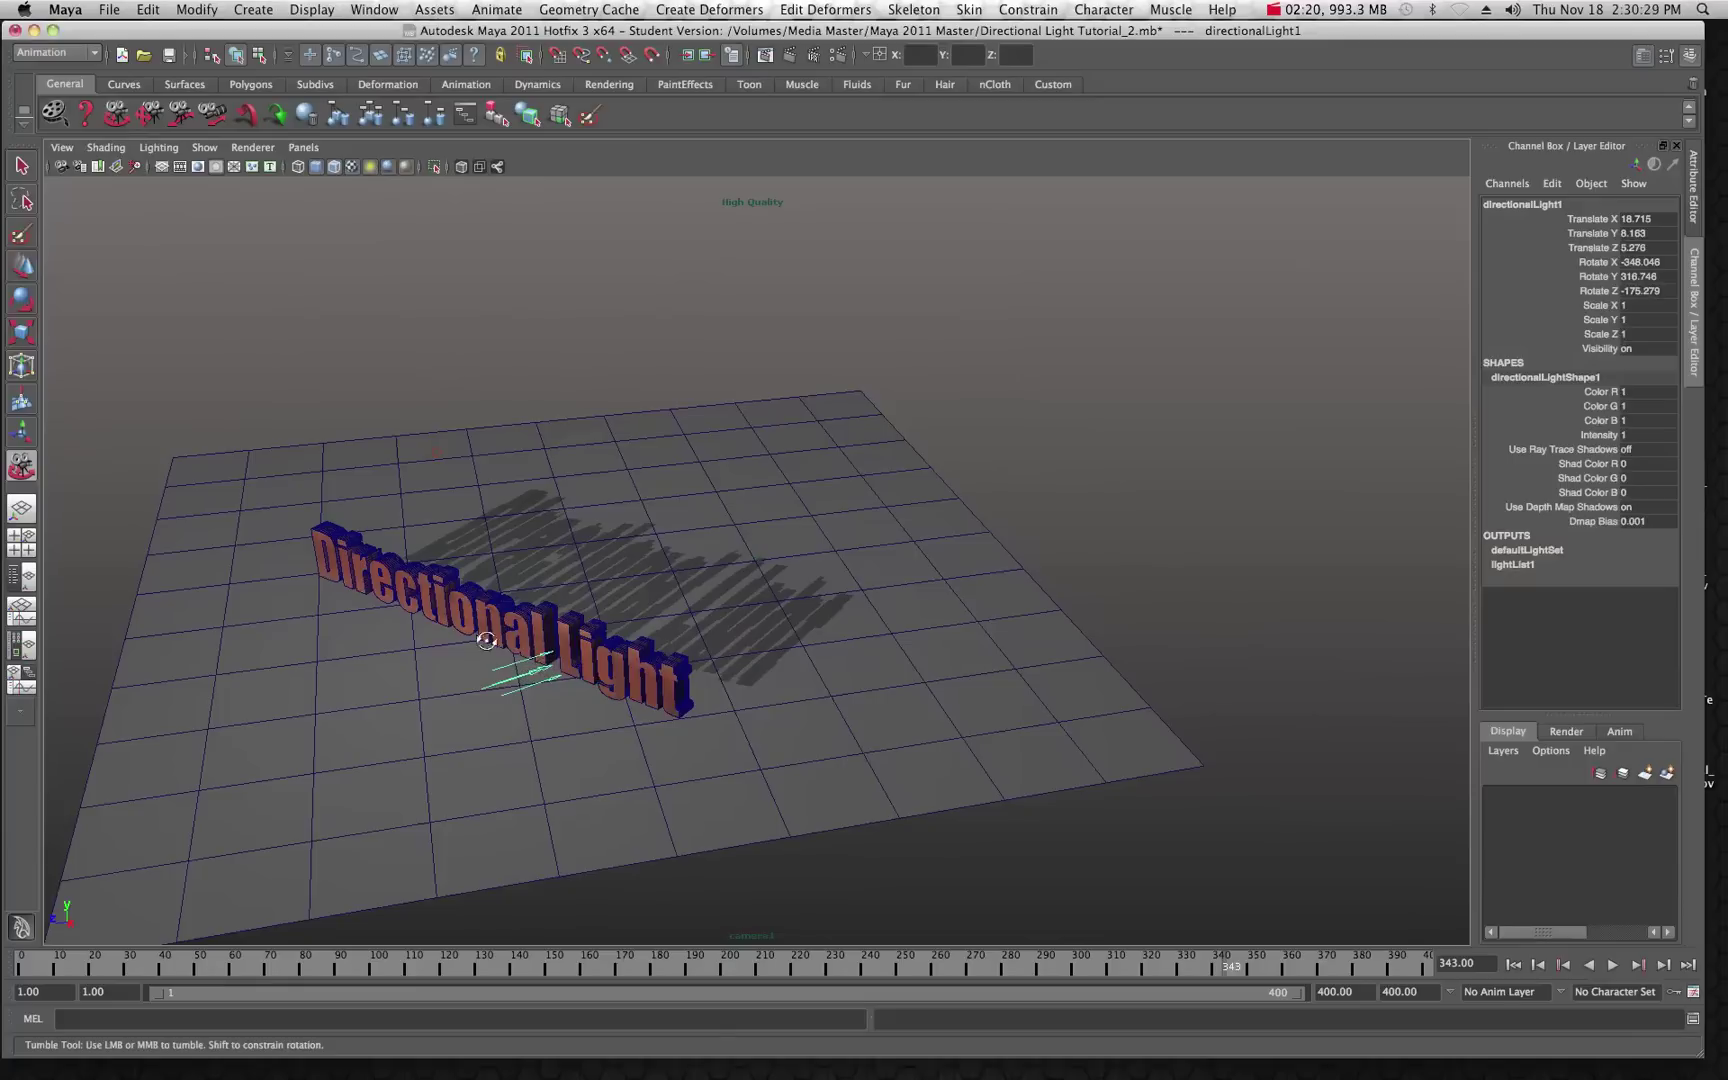
left_click(22, 300)
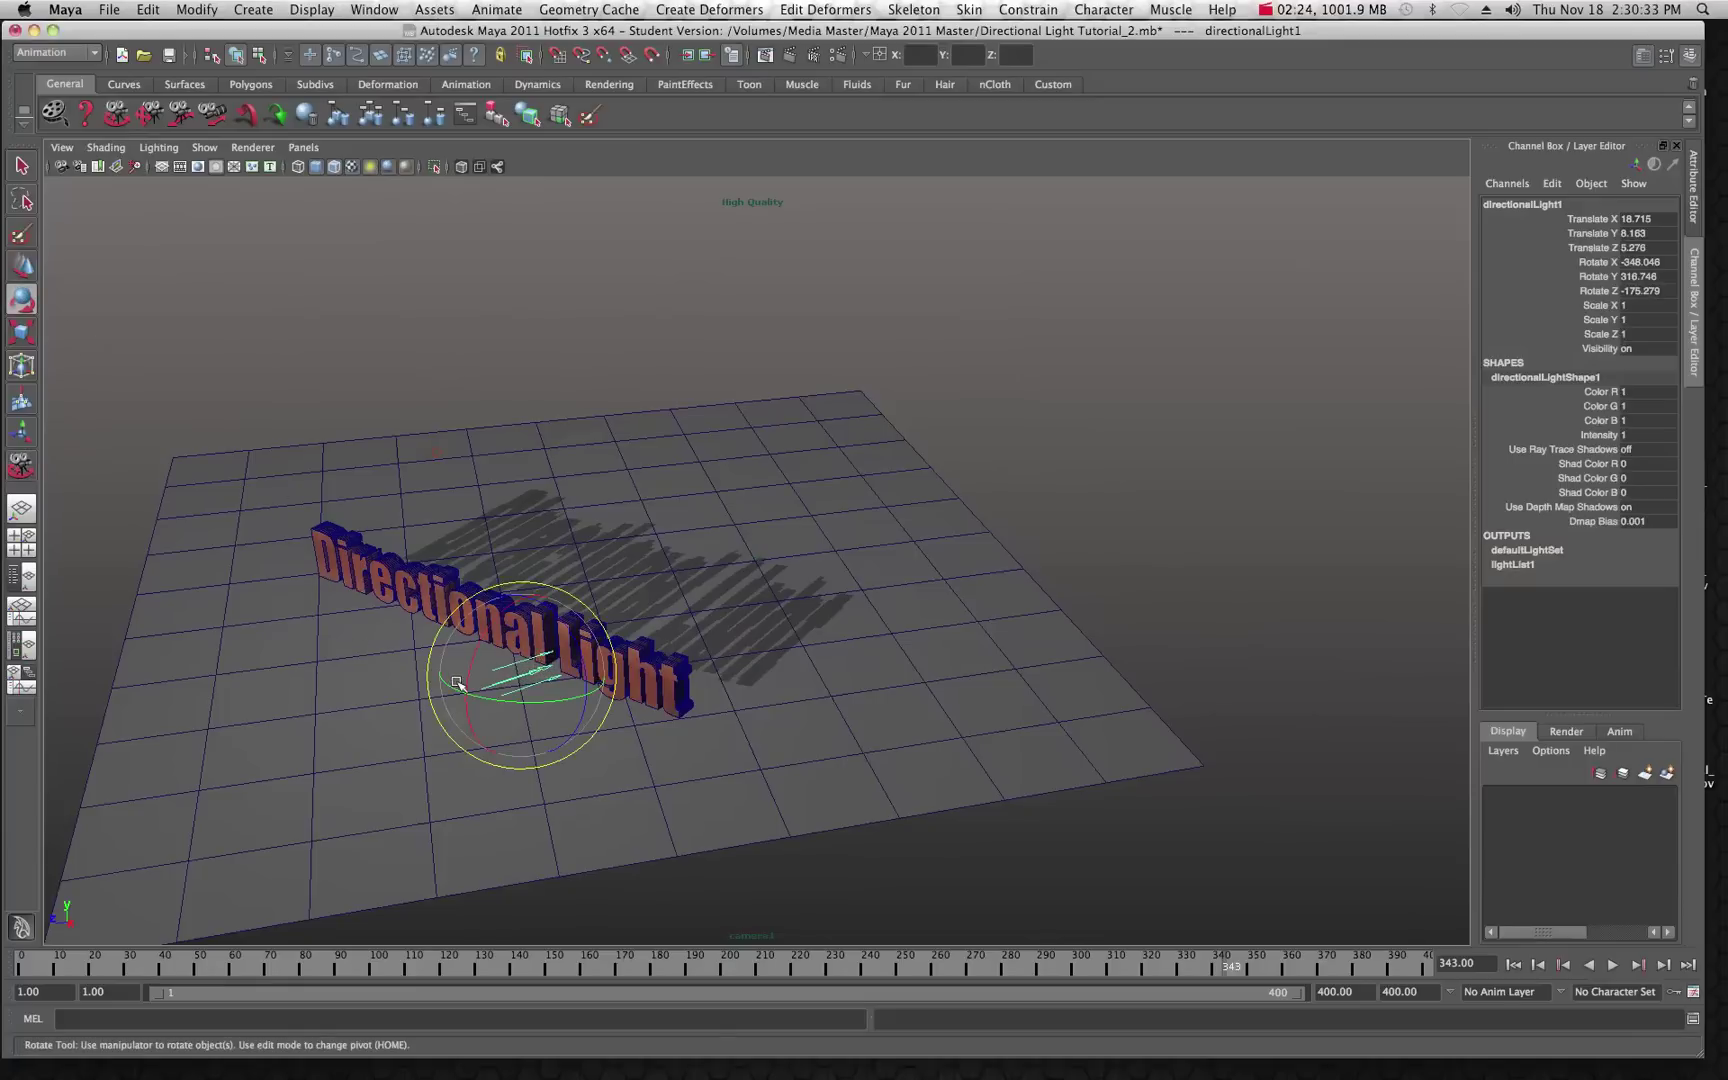
left_click_drag(445, 686, 498, 684)
Step: Move the directional light to about 6.9 on X and rotate it to about -346.8, 311.5, -177
left_click(22, 266)
left_click_drag(532, 712, 481, 486)
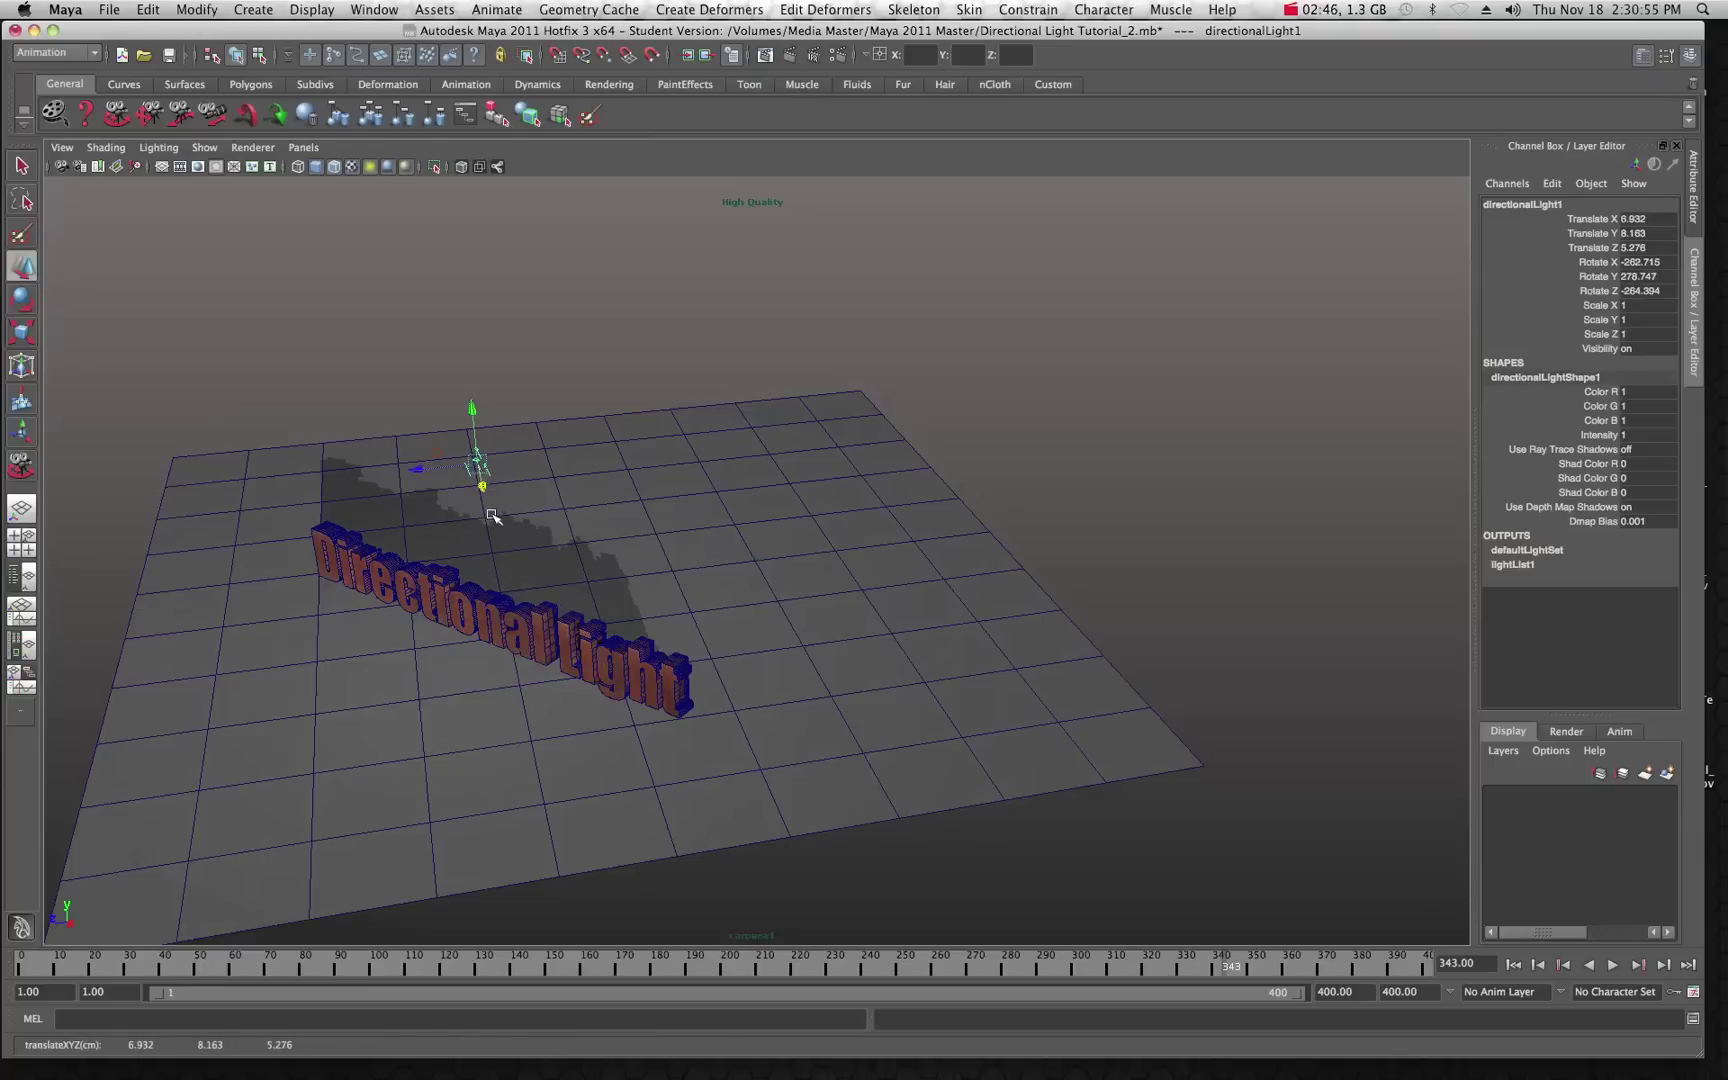
left_click(22, 300)
left_click_drag(510, 486, 359, 474)
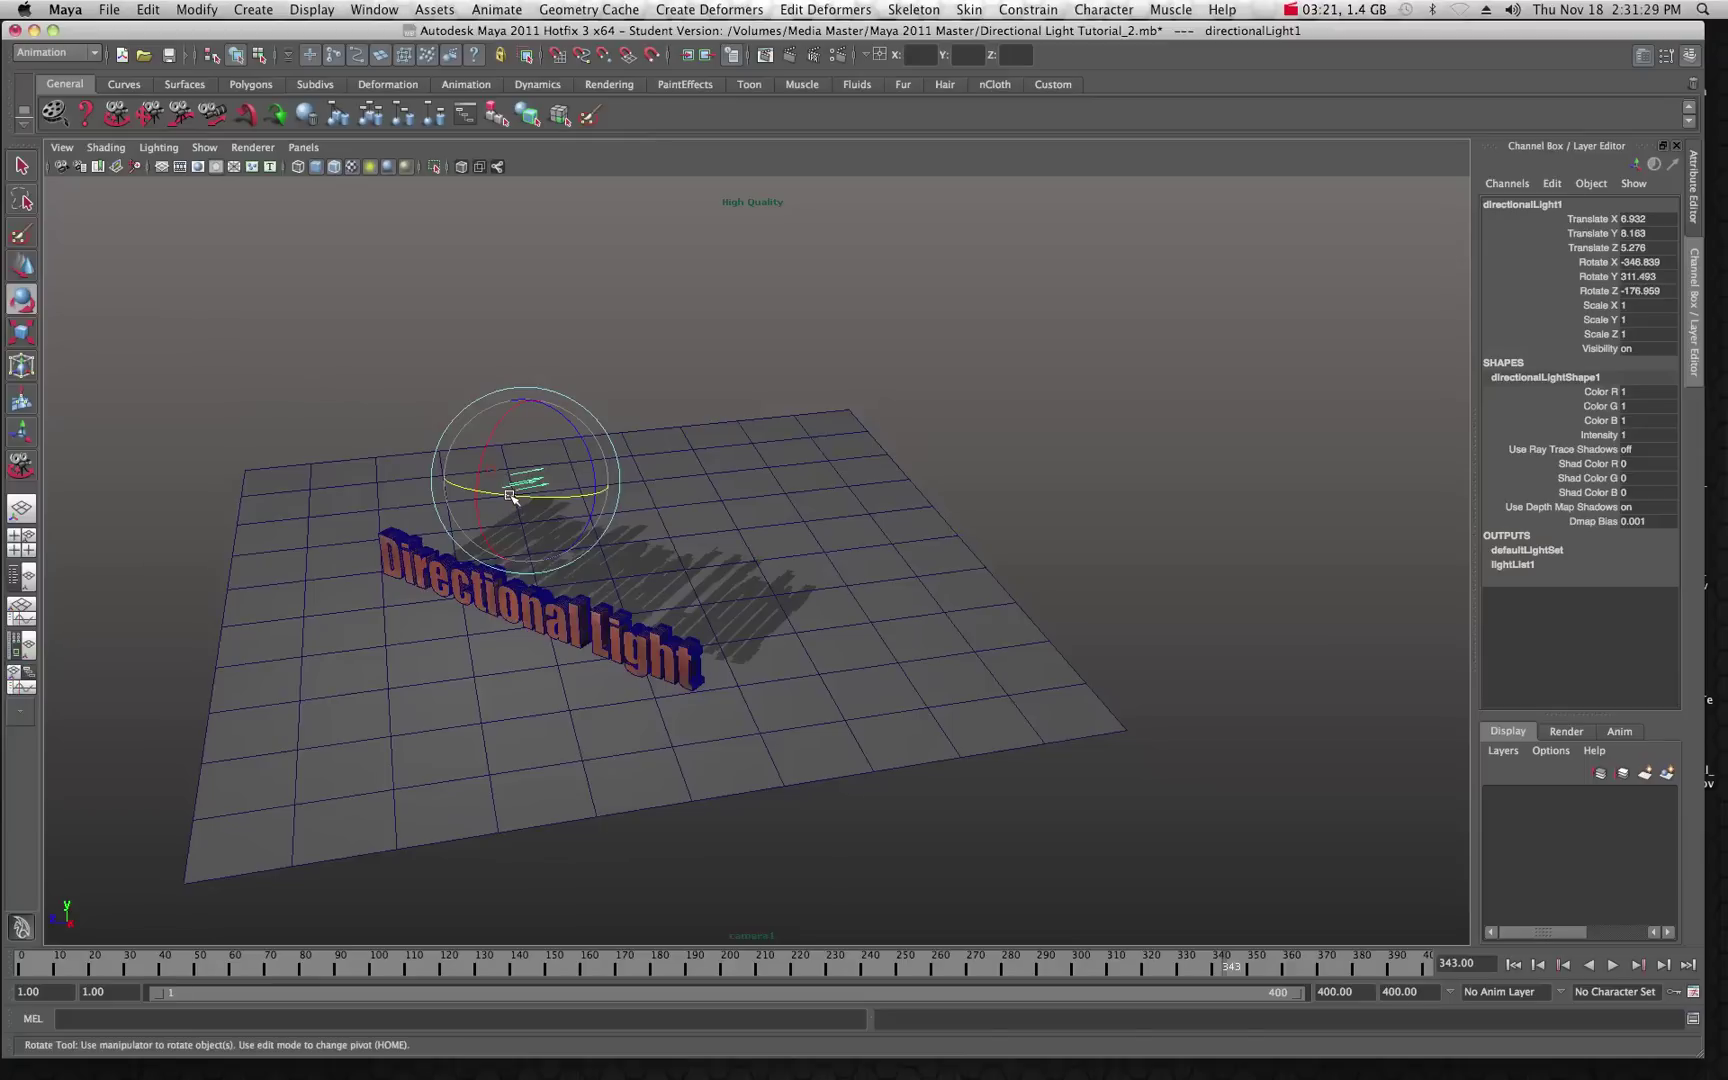
Step: Delete the directional light and select the ground plane
key("Delete")
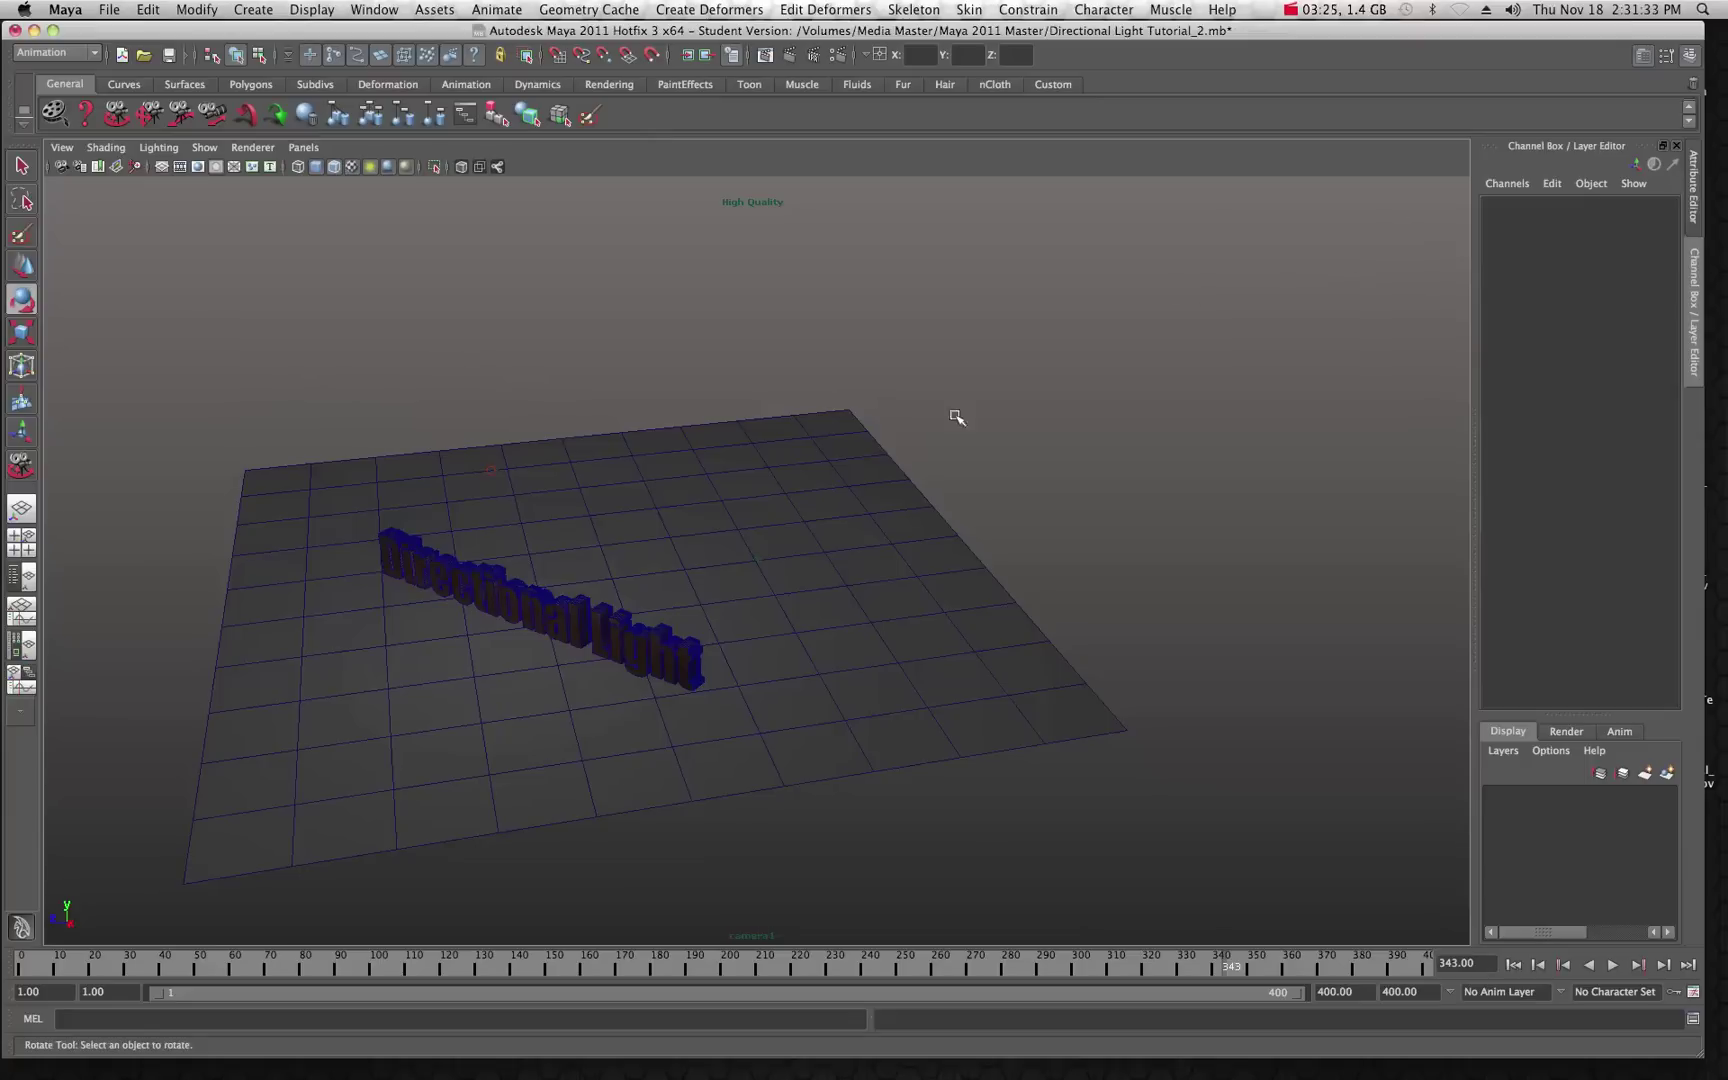
left_click(866, 460)
left_click(22, 166)
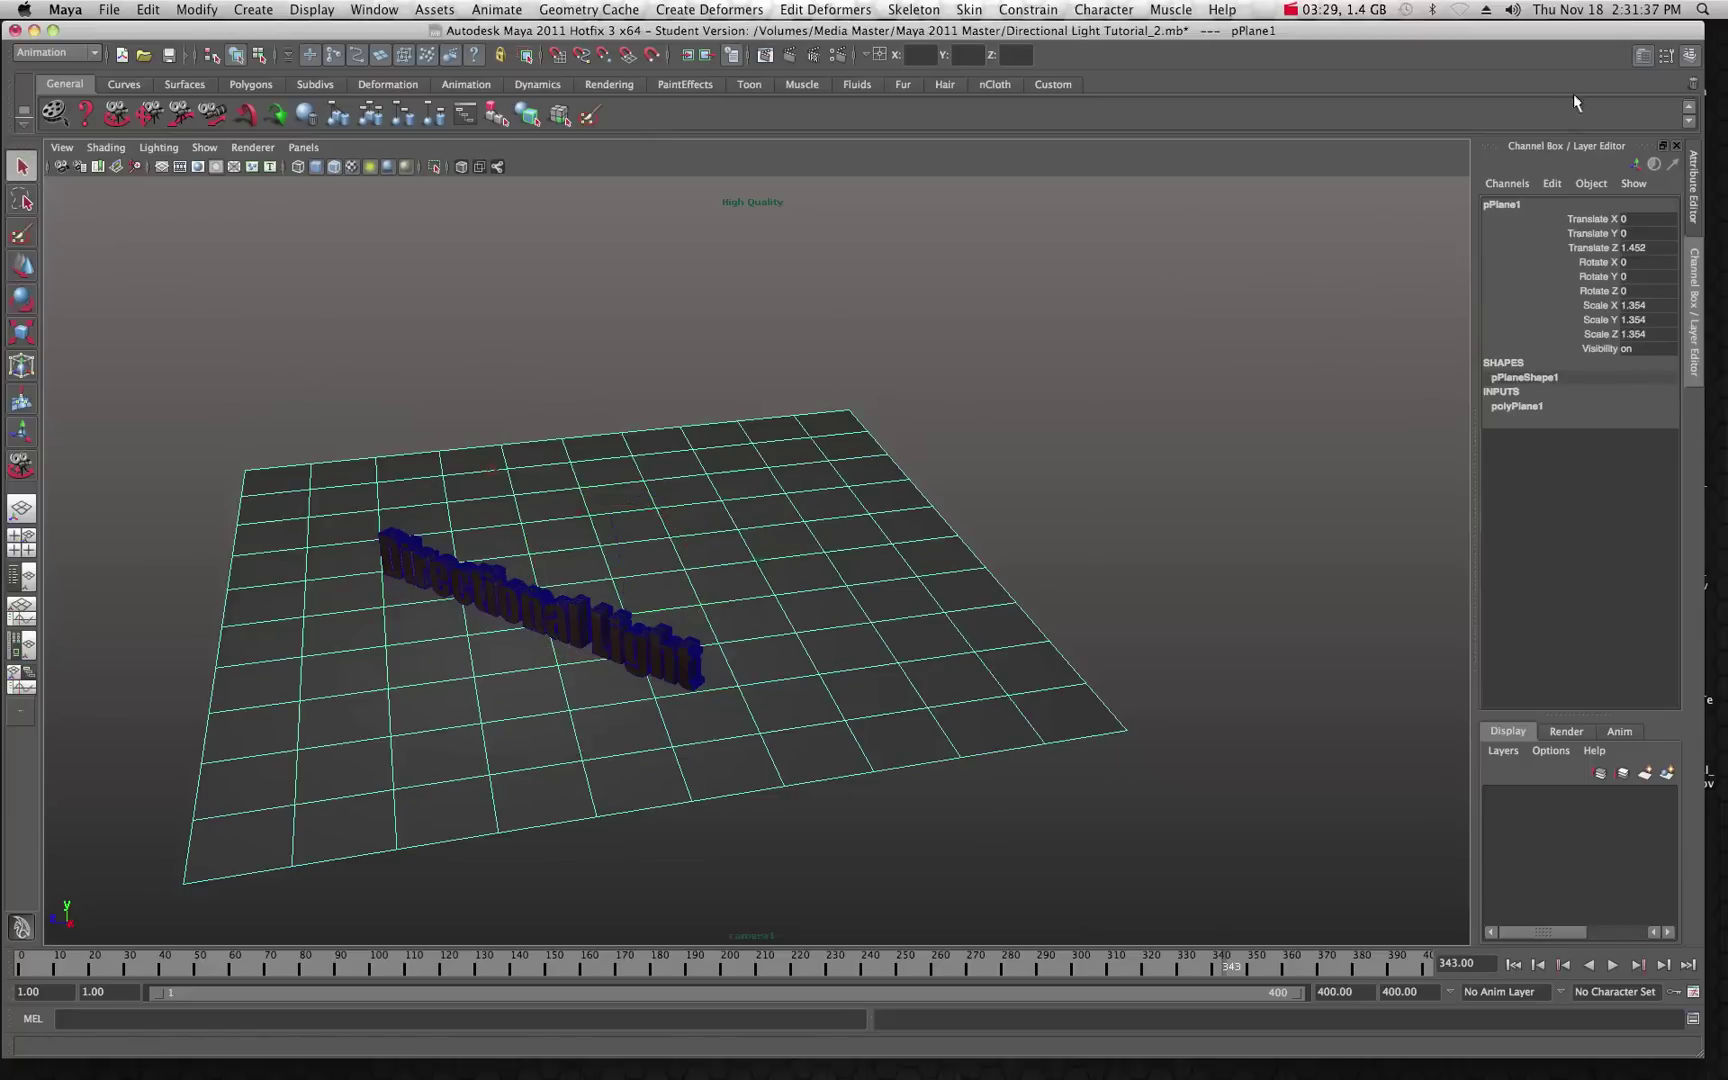
left_click(1665, 55)
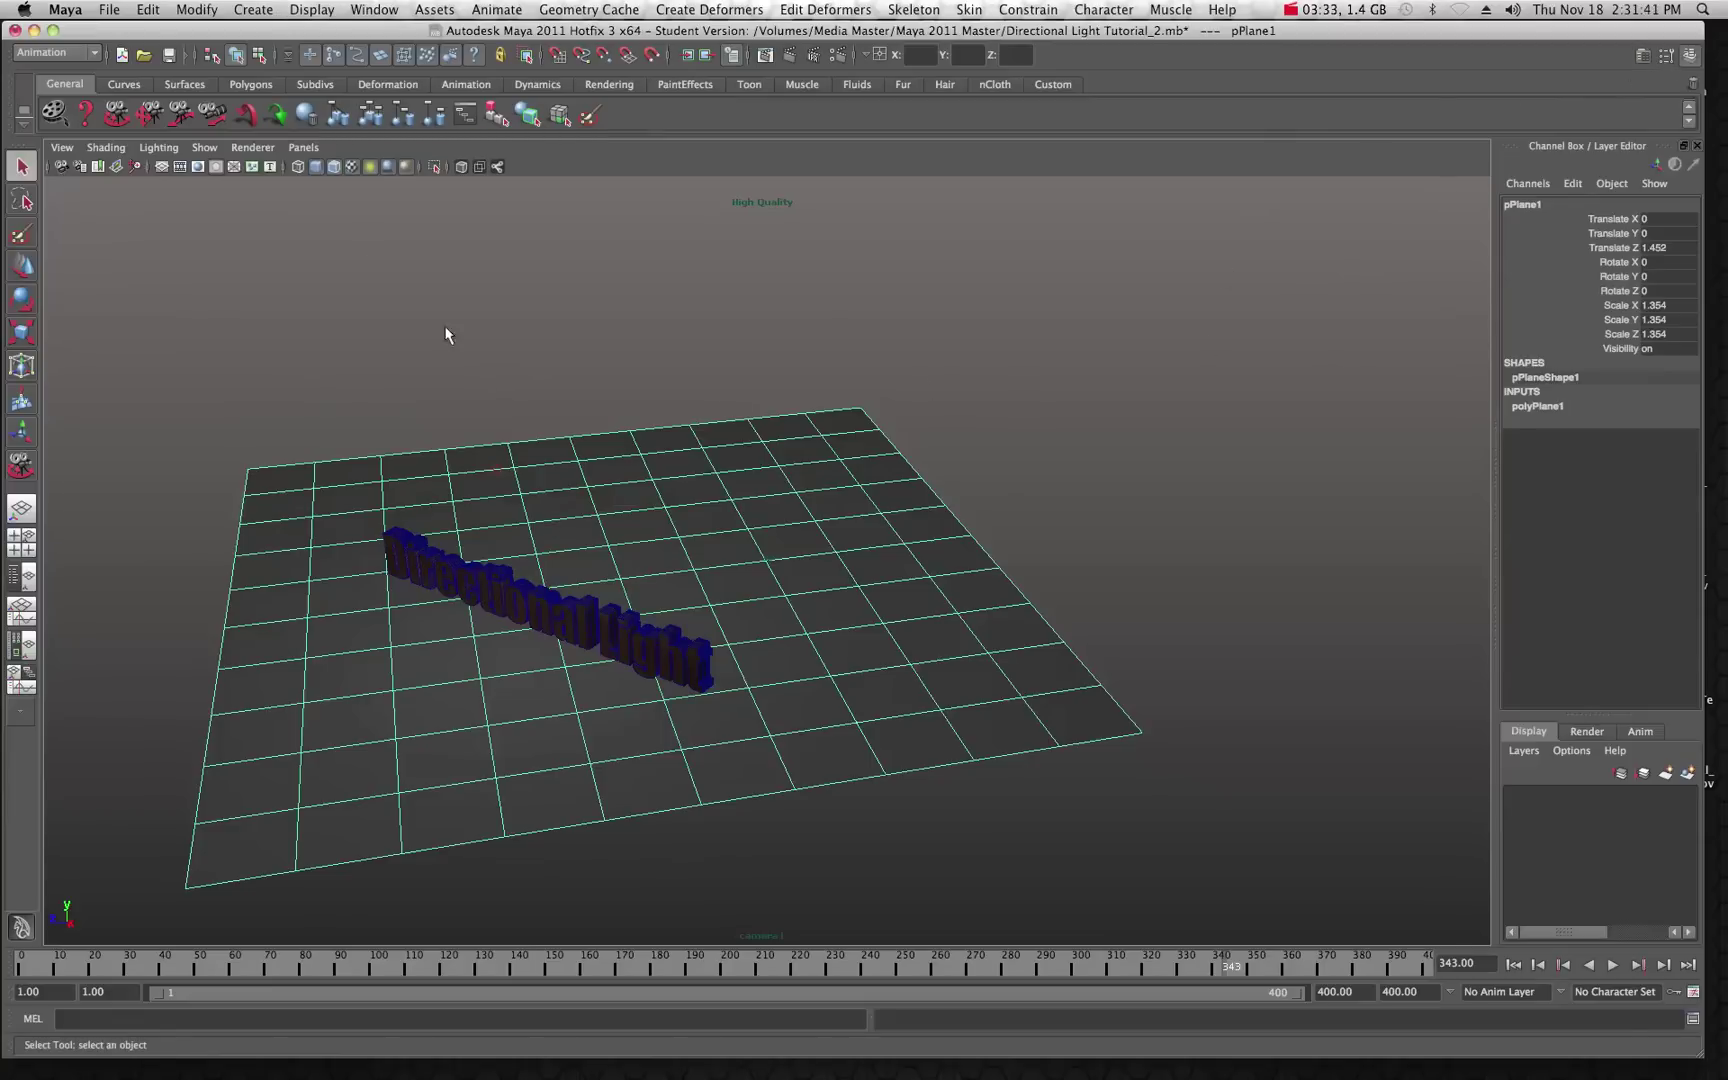
Step: Create a new directional light from its creation options, with interactive placement enabled
left_click(250, 10)
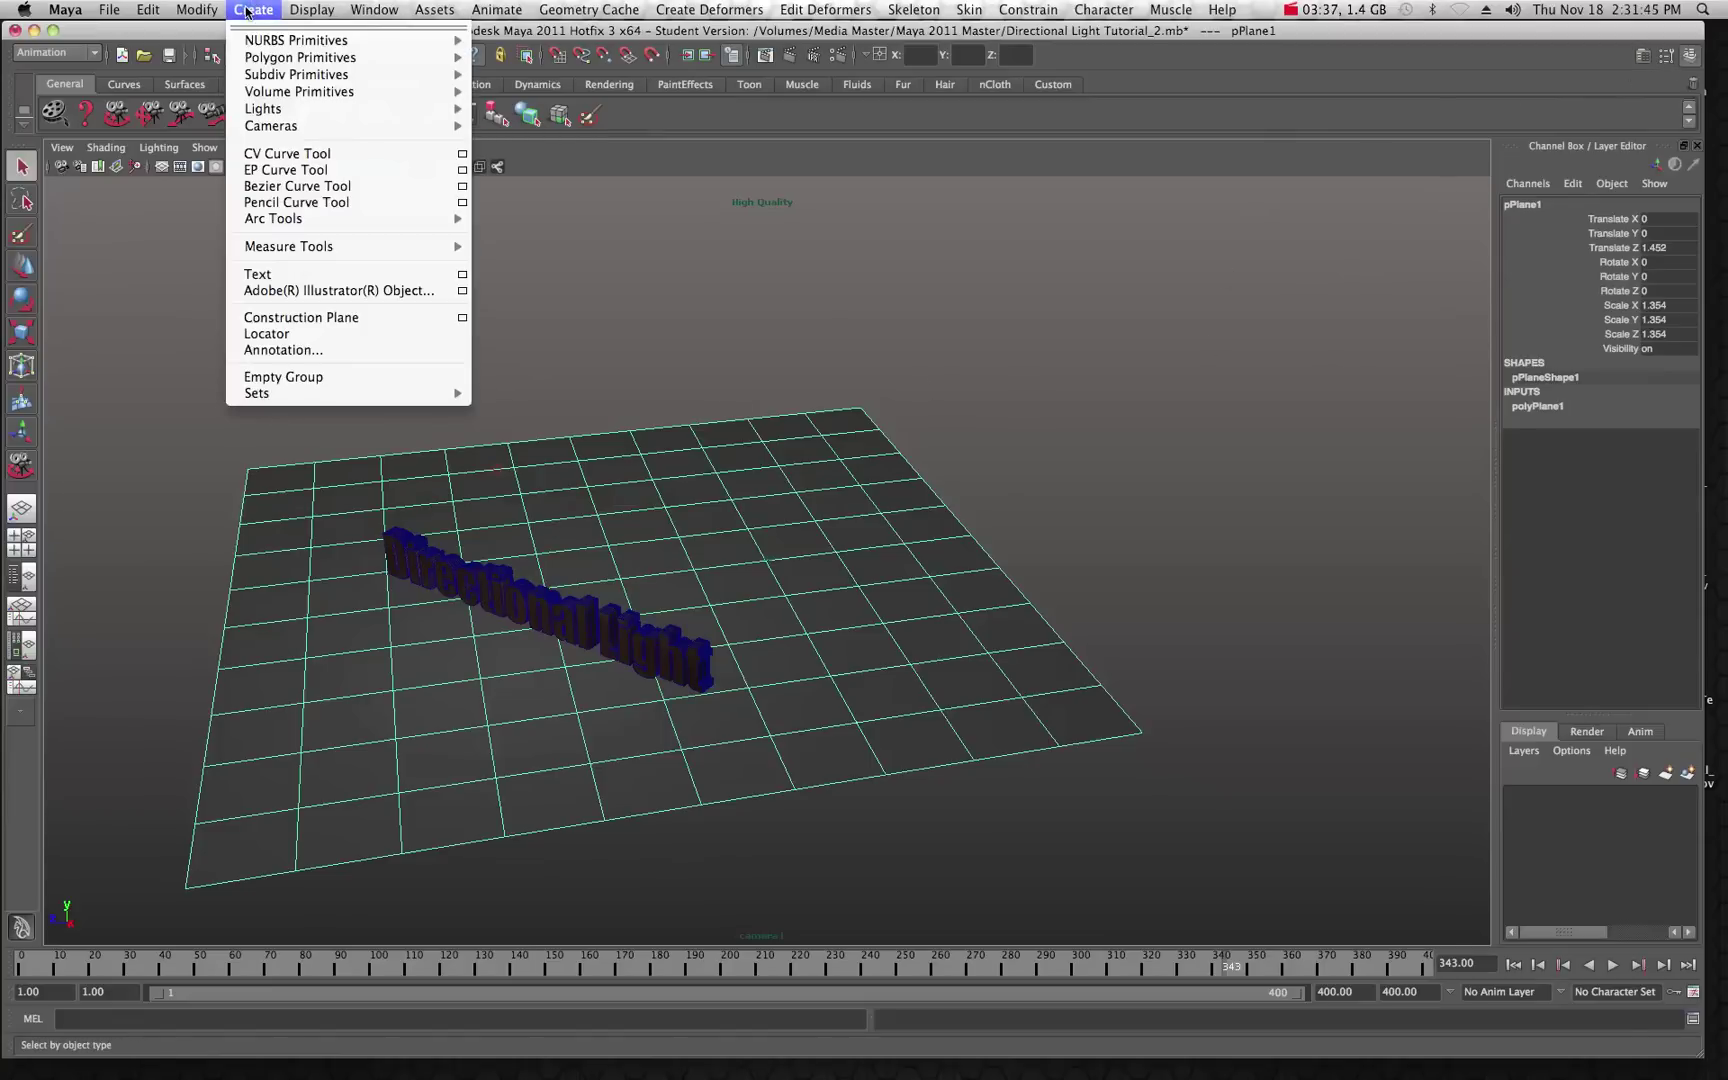
mouse_move(257, 63)
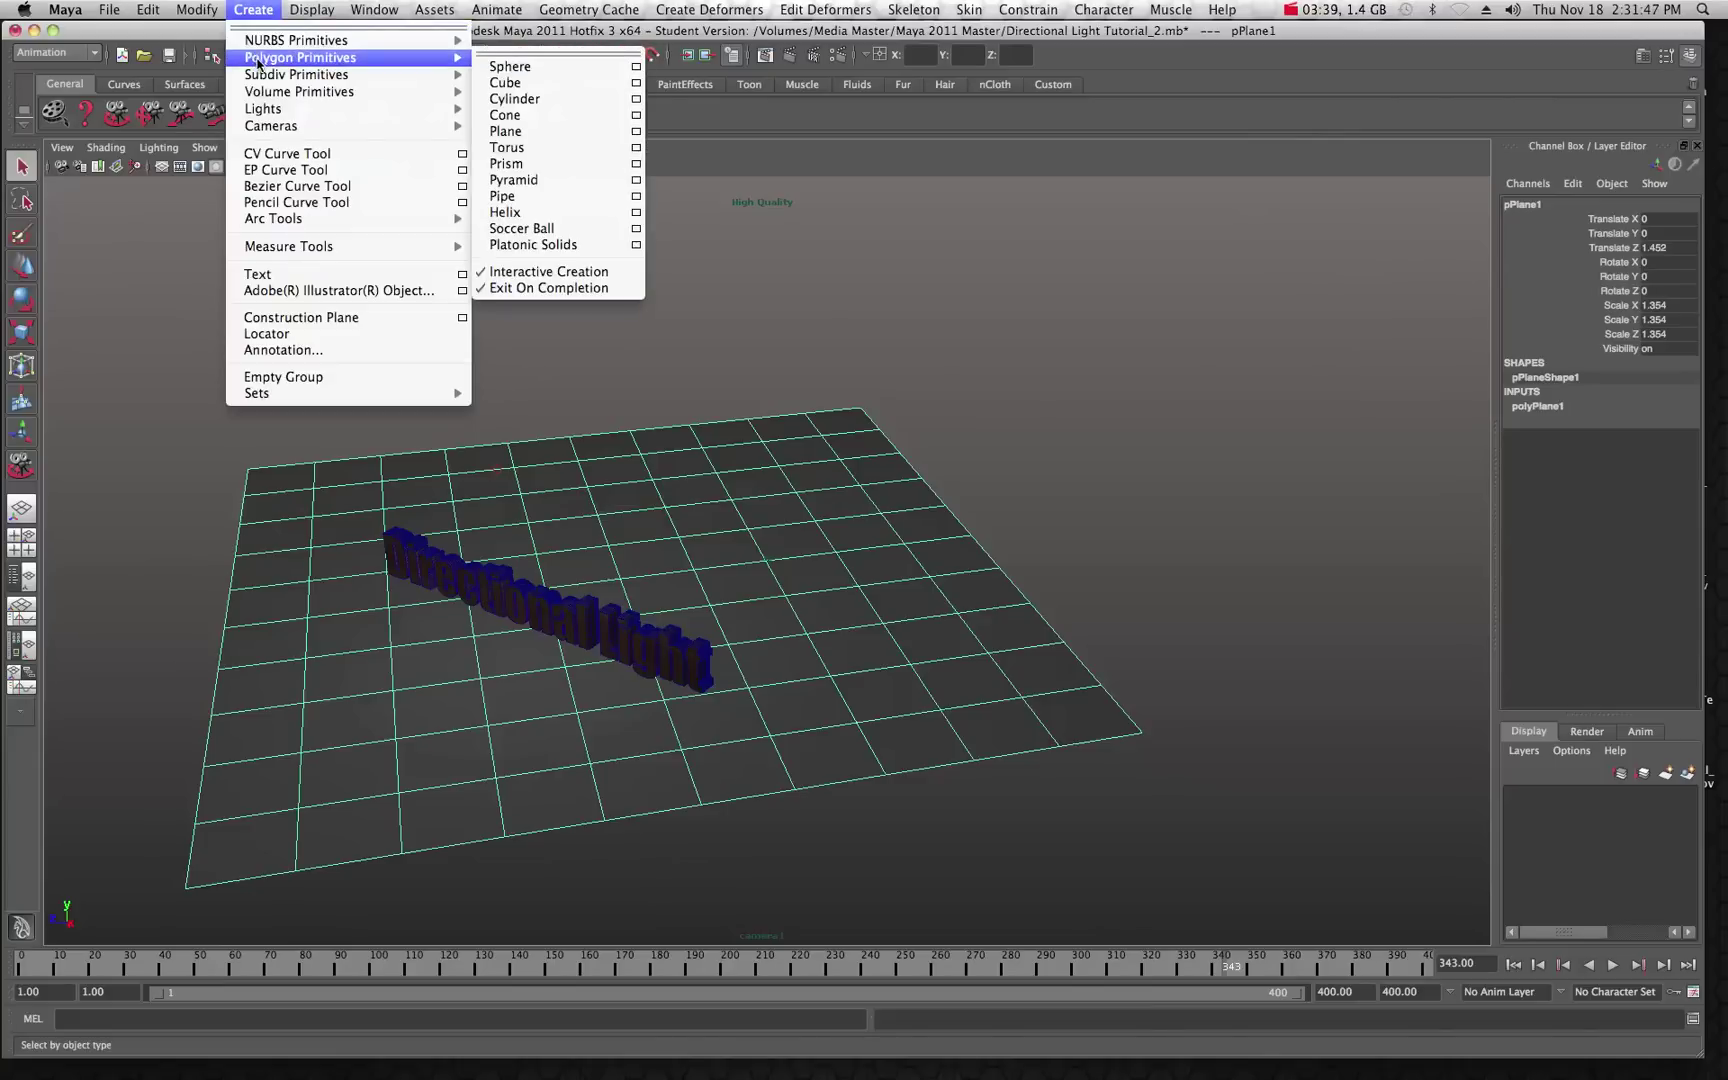
mouse_move(263, 110)
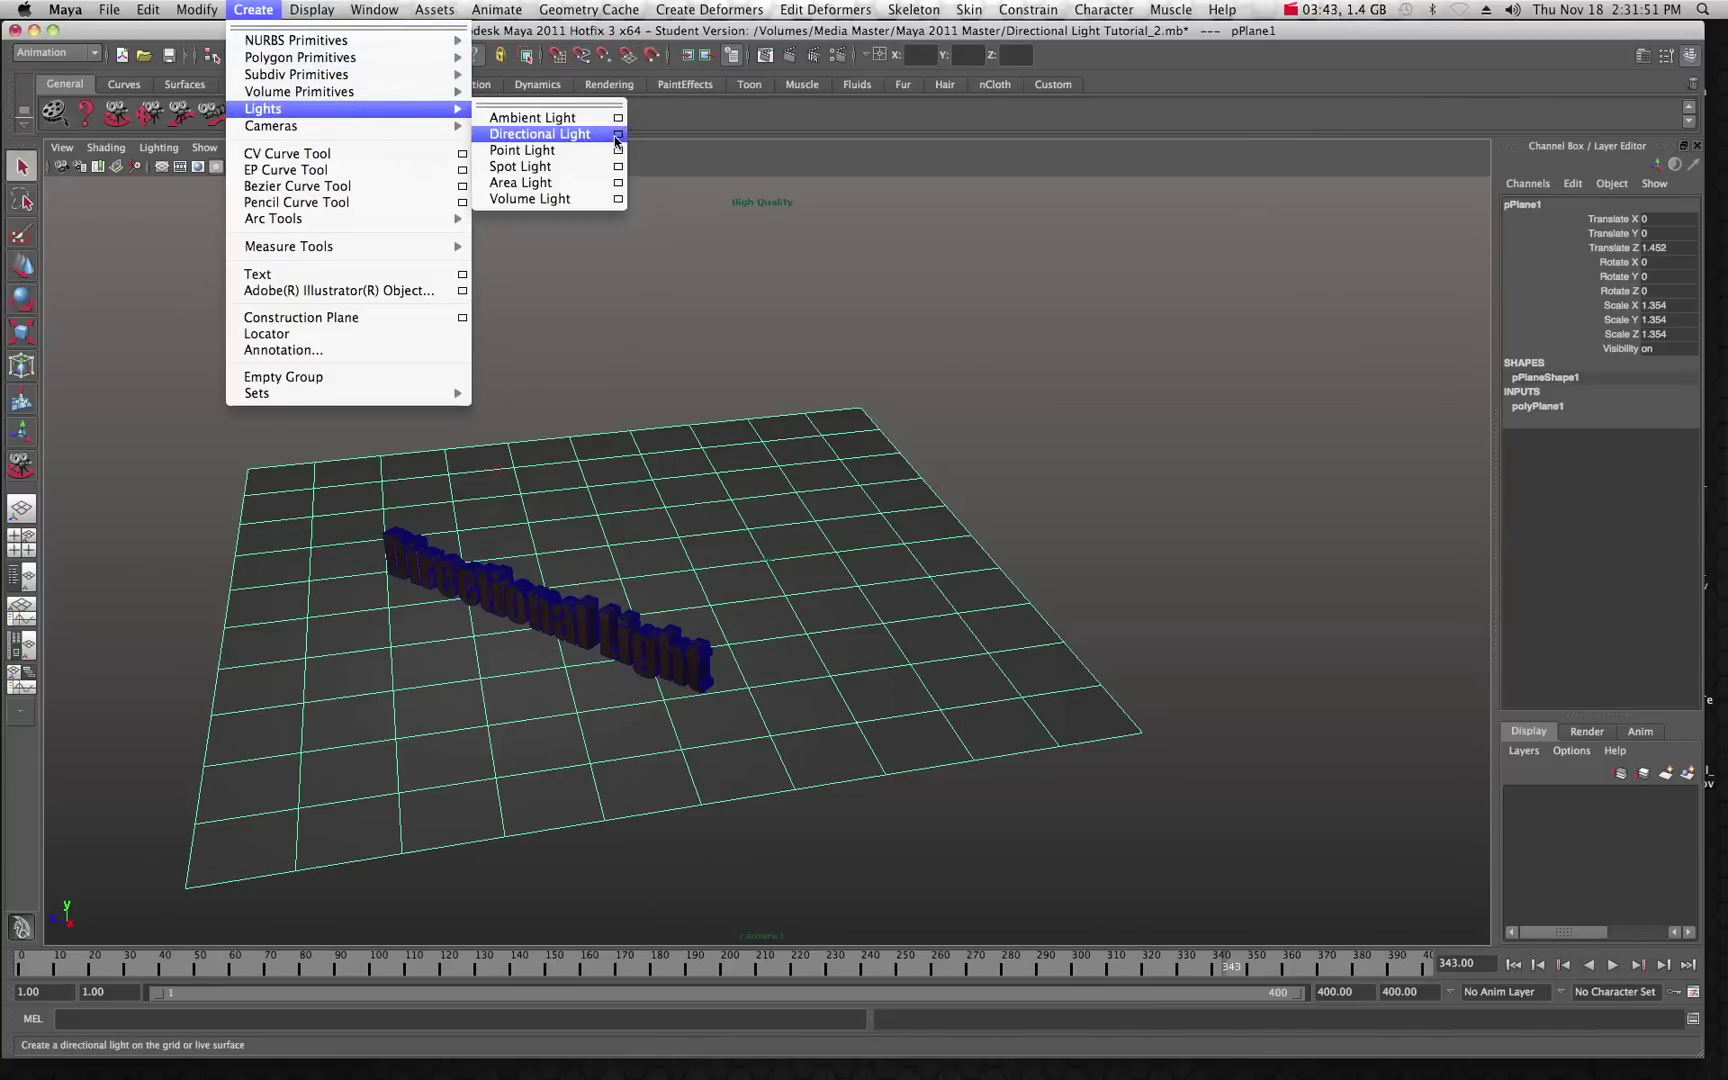
left_click(618, 135)
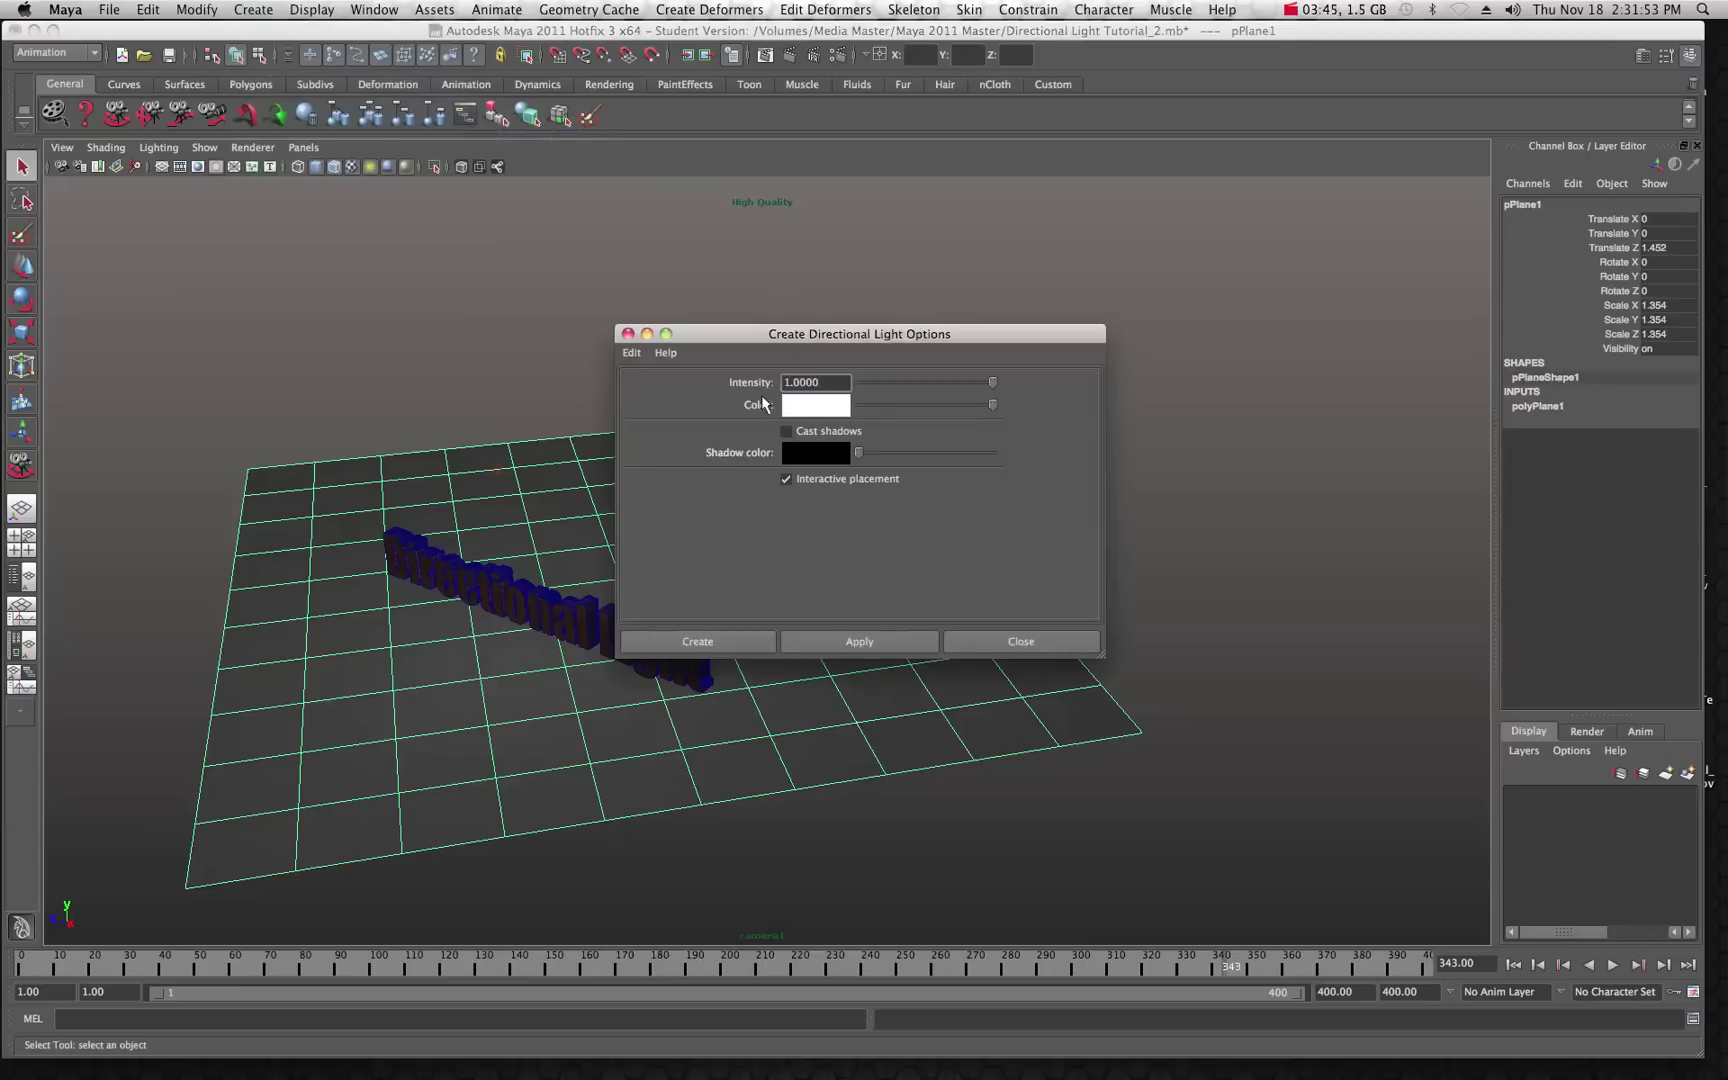
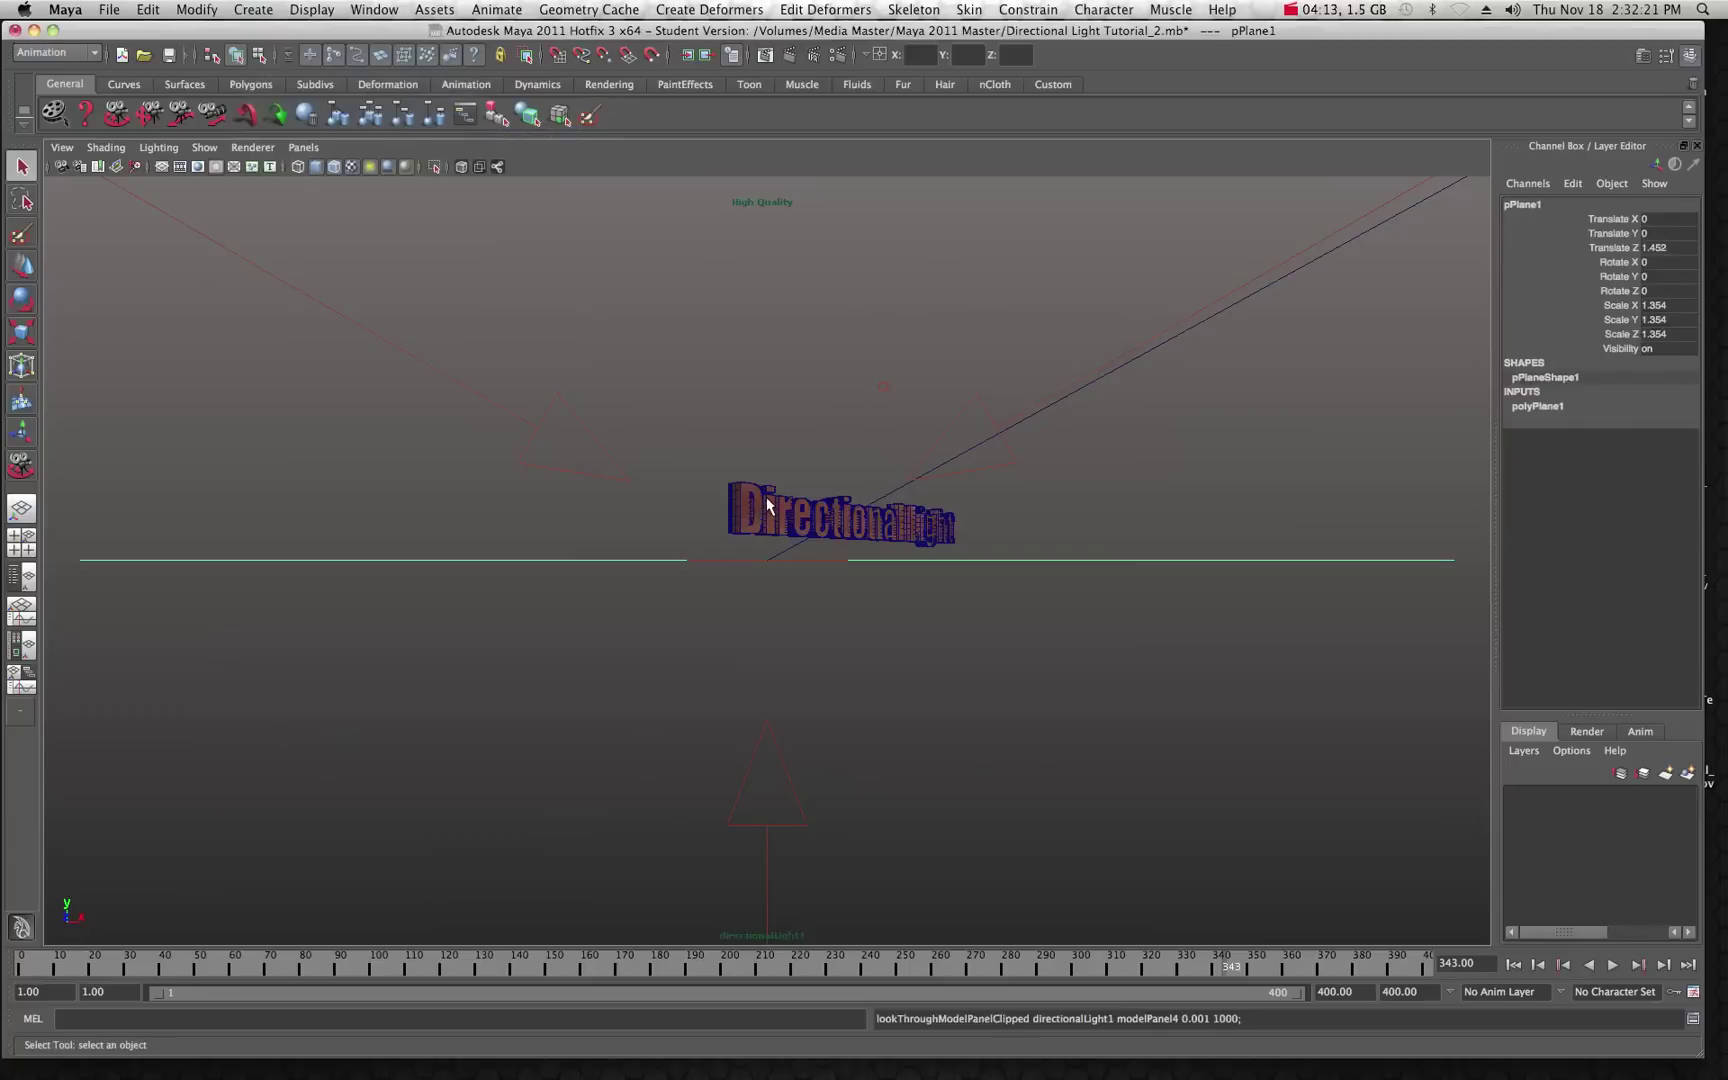
Step: Aim the new directional light down at the text through its own view, at about -31.2 on X and 44 on Y rotation
left_click(616, 467)
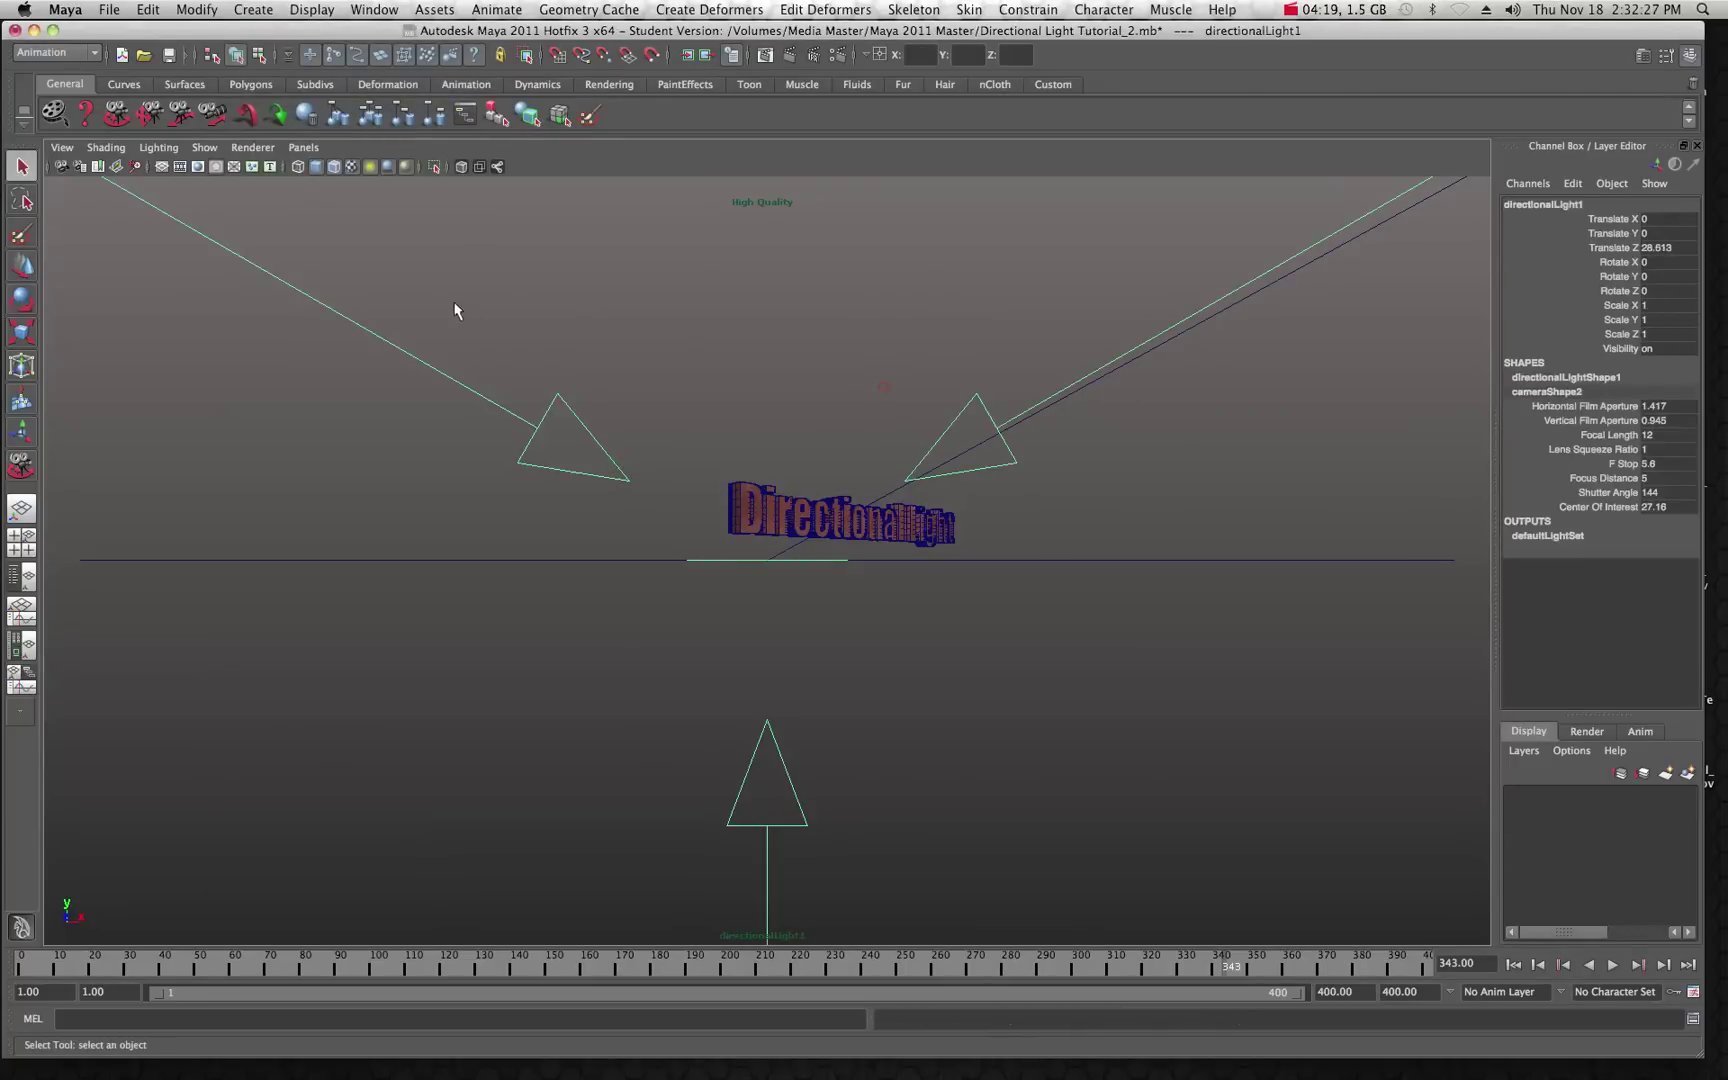
left_click(115, 118)
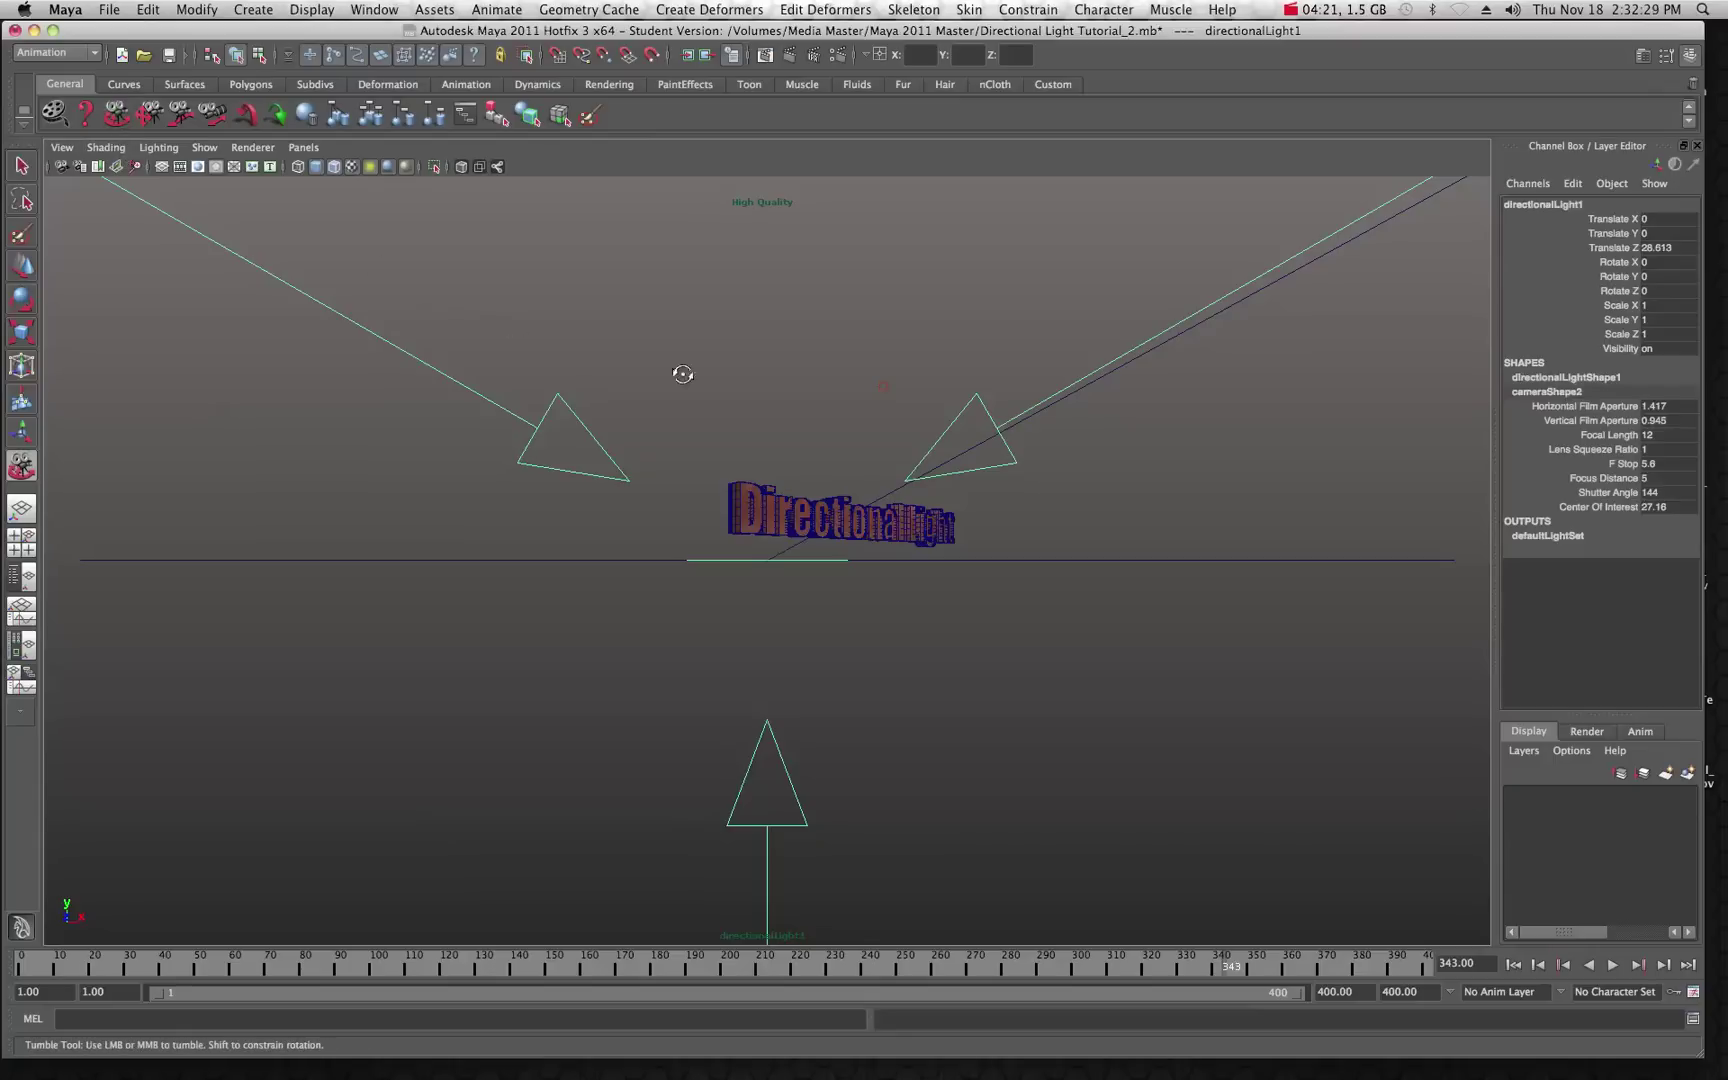
left_click_drag(798, 402, 702, 450)
scroll(702, 450, "up", 2)
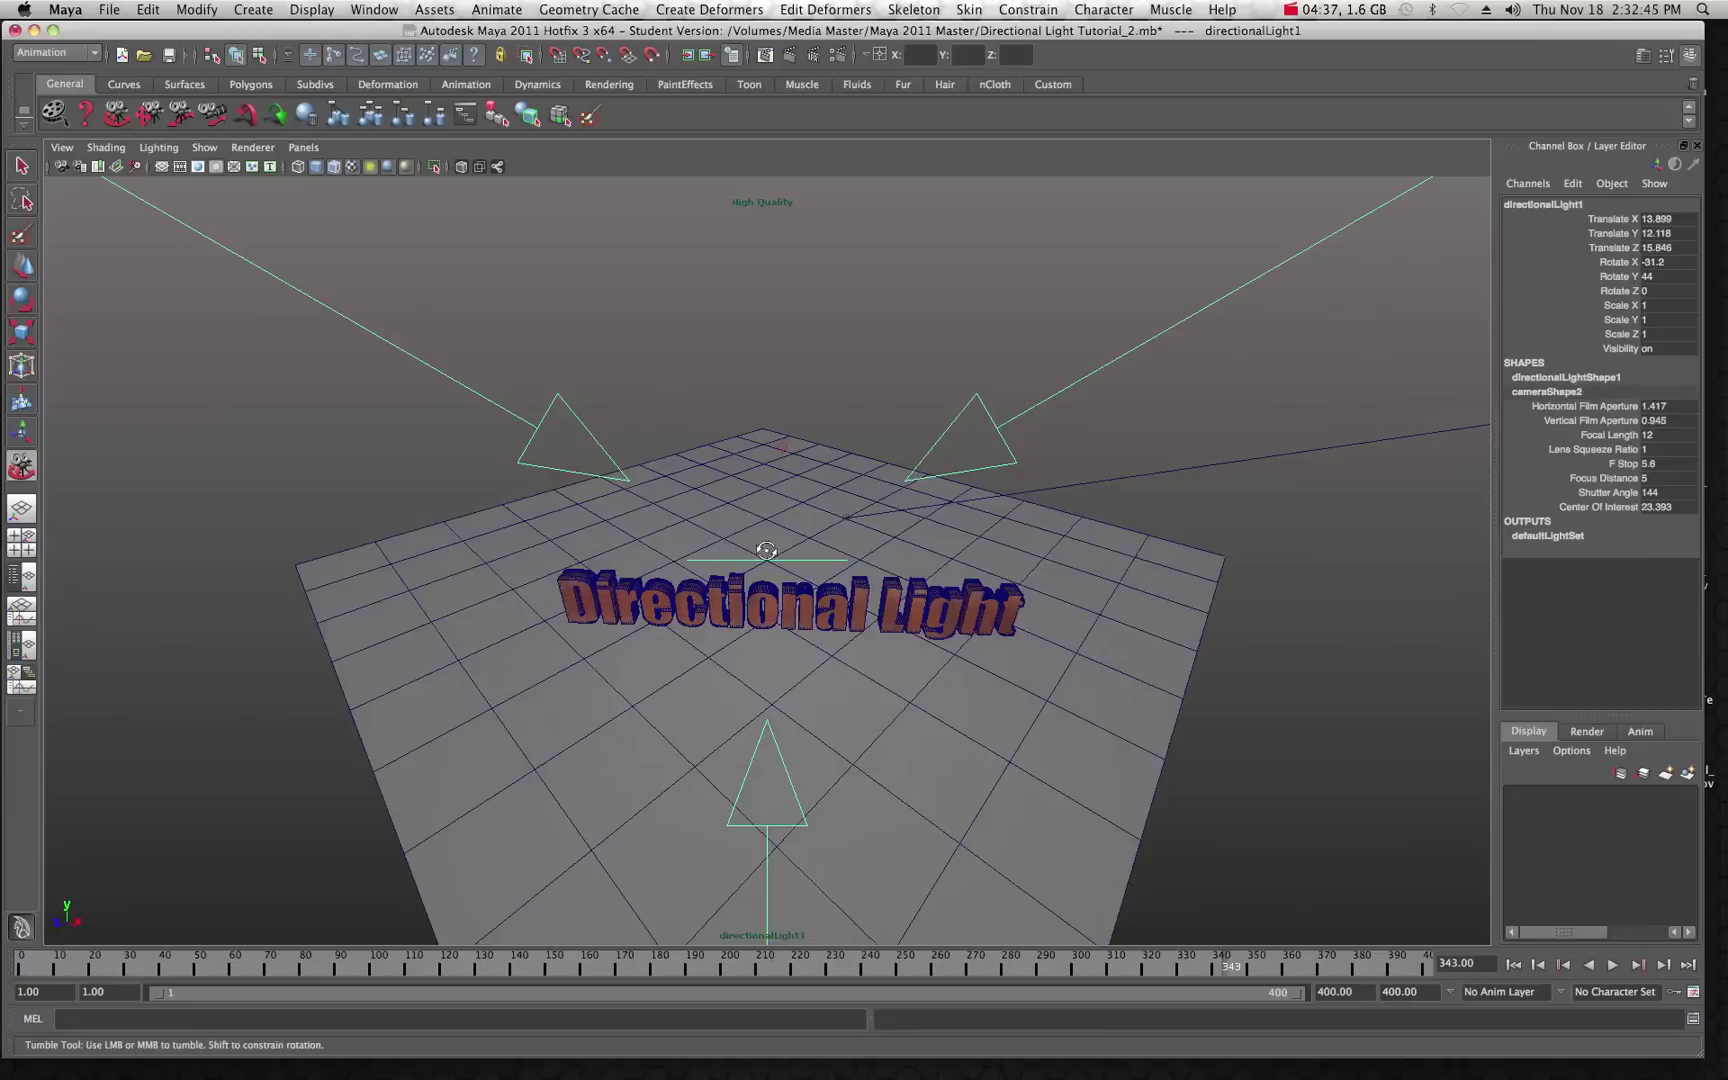
Step: Deselect the directional light and re-aim it at the text through its own view, at about -21.6 on X and 409.2 on Y rotation
left_click(22, 168)
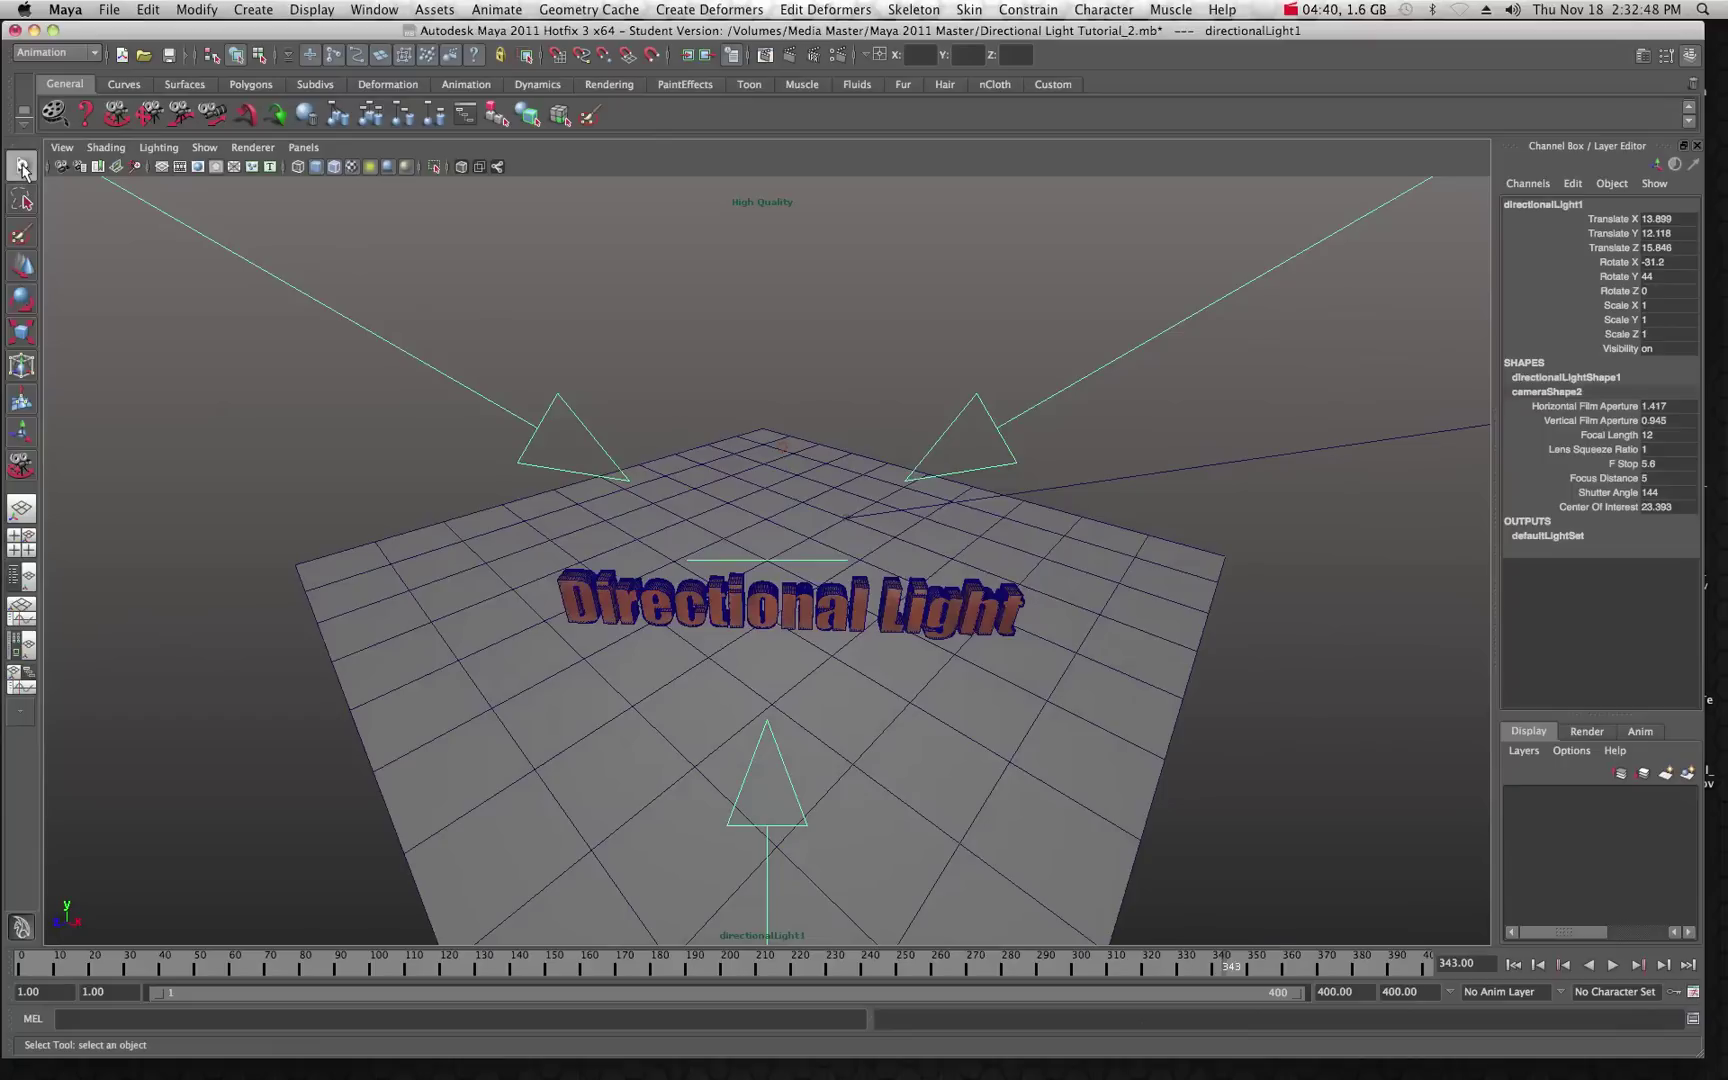
left_click(473, 262)
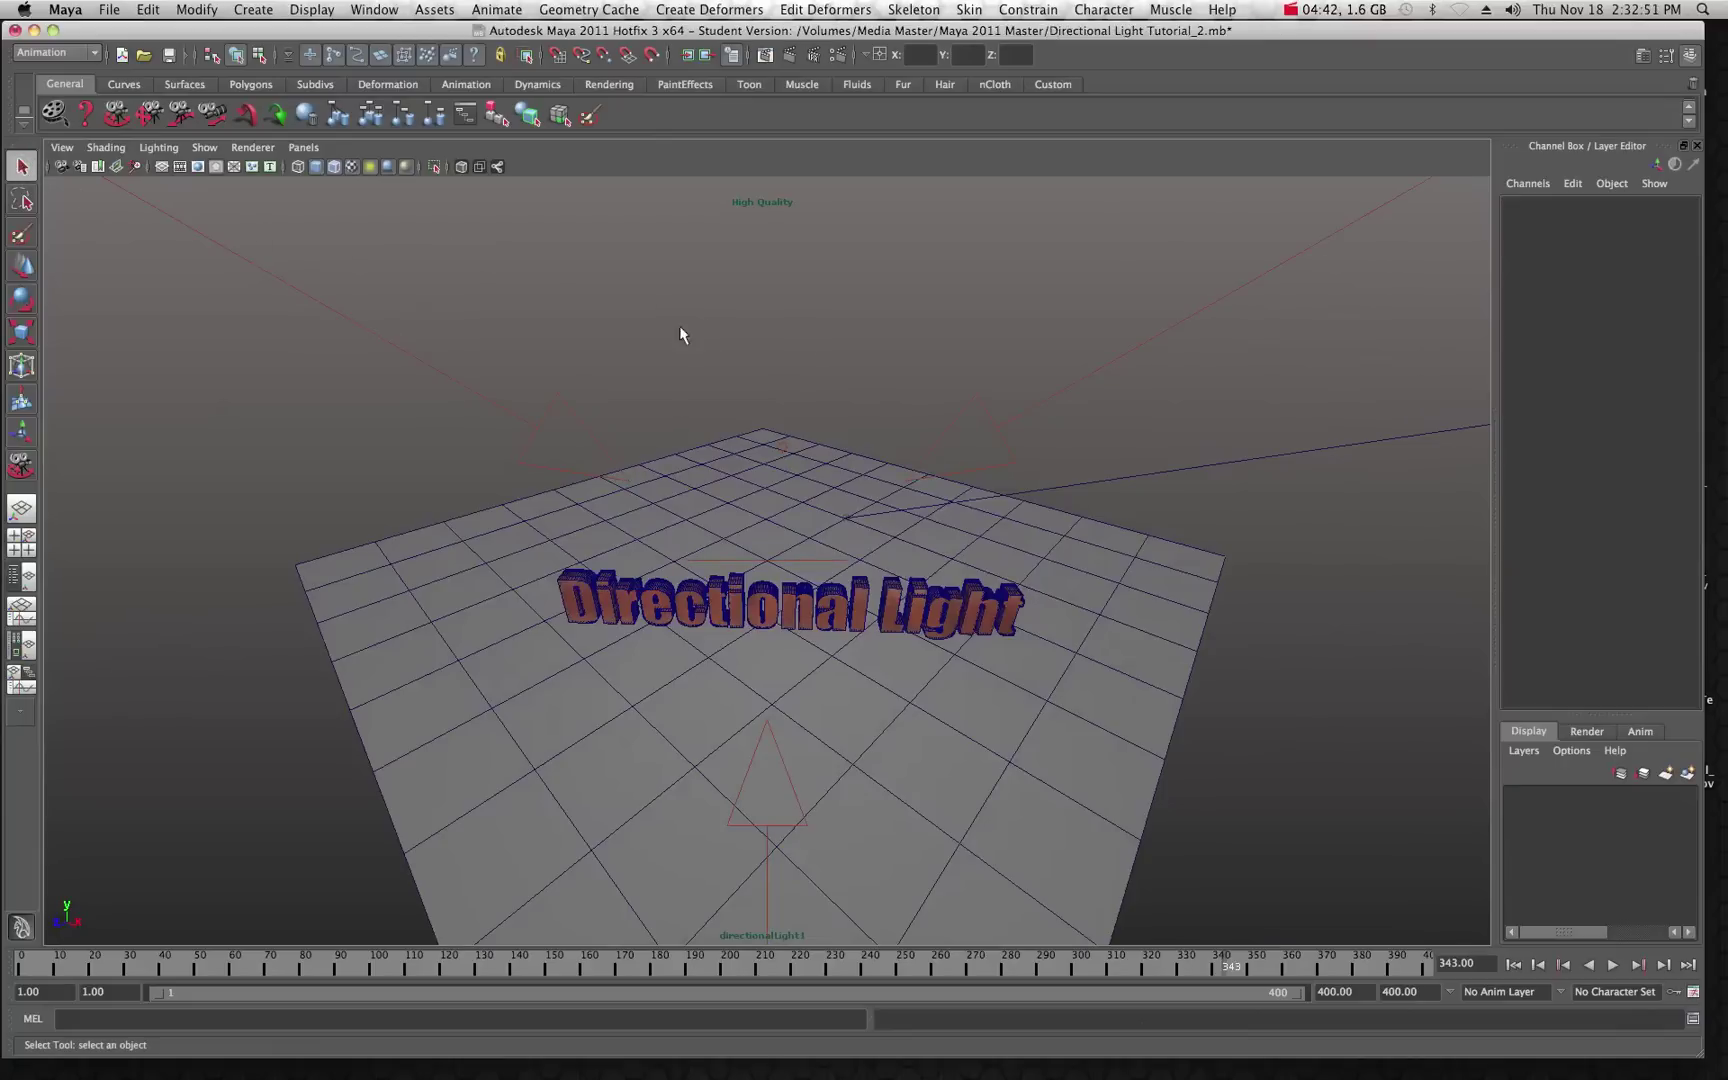
left_click(116, 117)
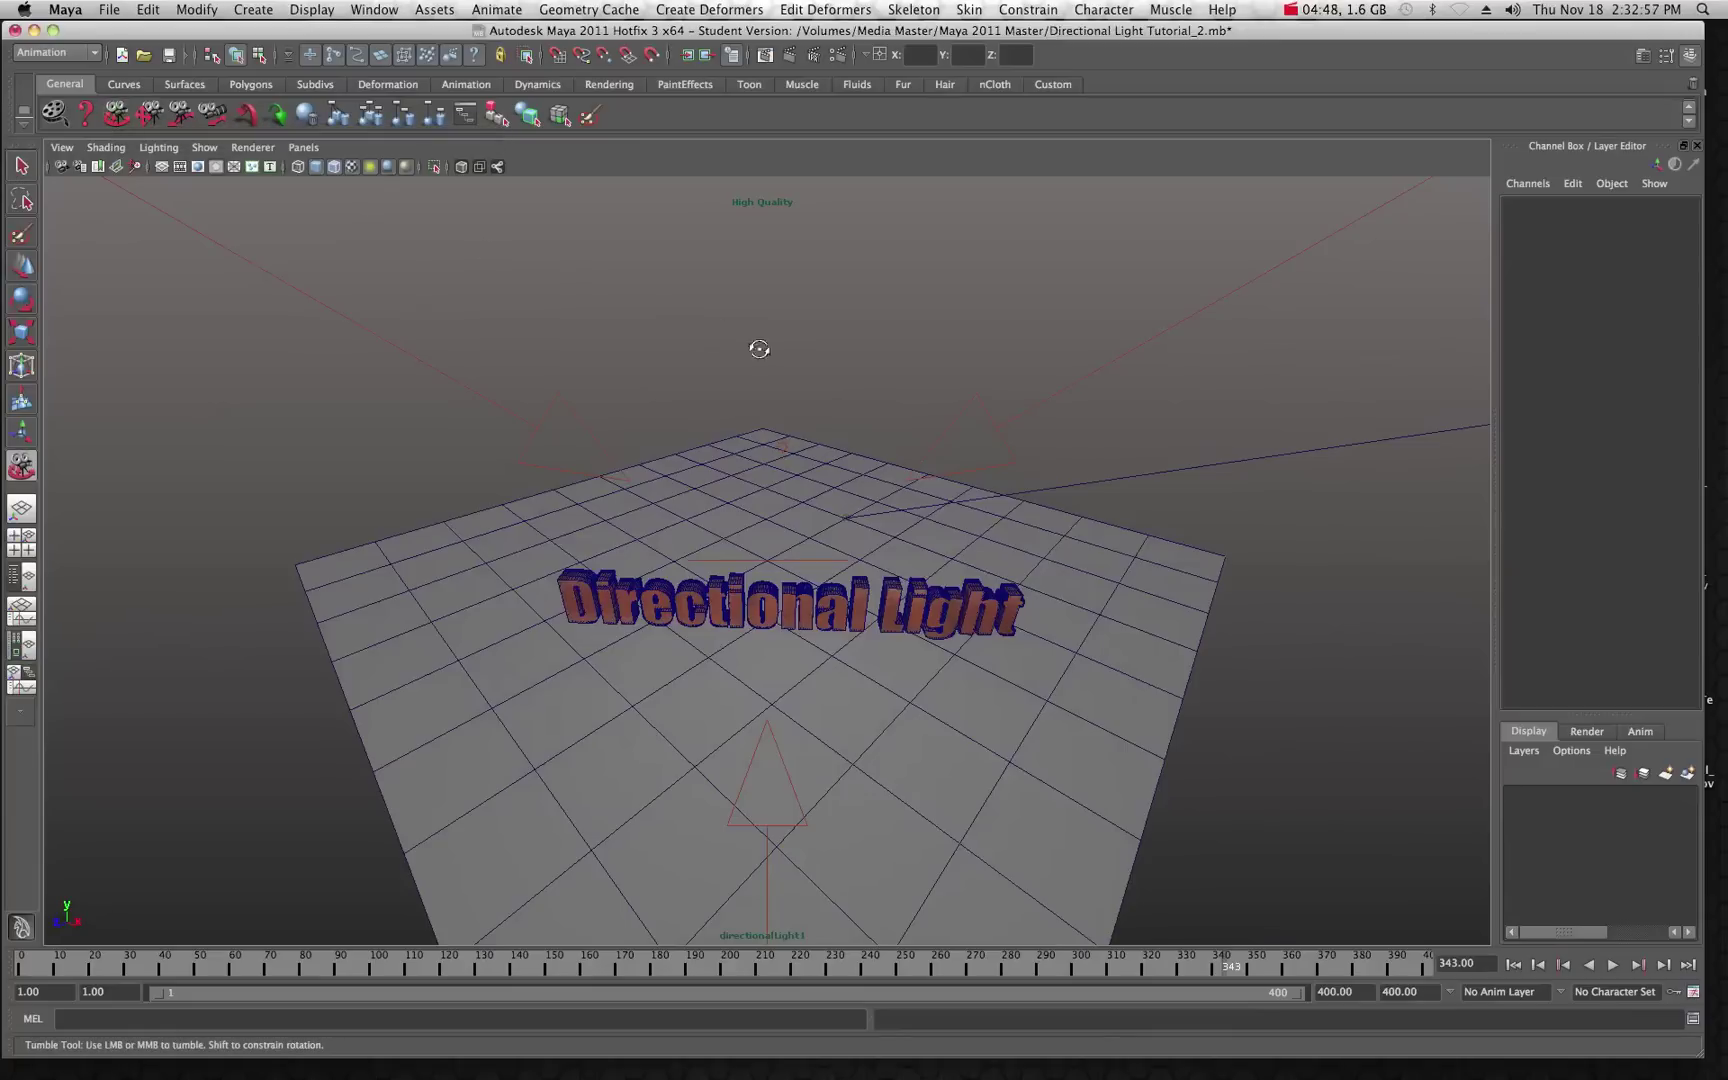
left_click_drag(800, 420, 617, 505)
Step: Switch the viewport from the light's view to the persp camera, framing the whole ground plane with the light
left_click(304, 148)
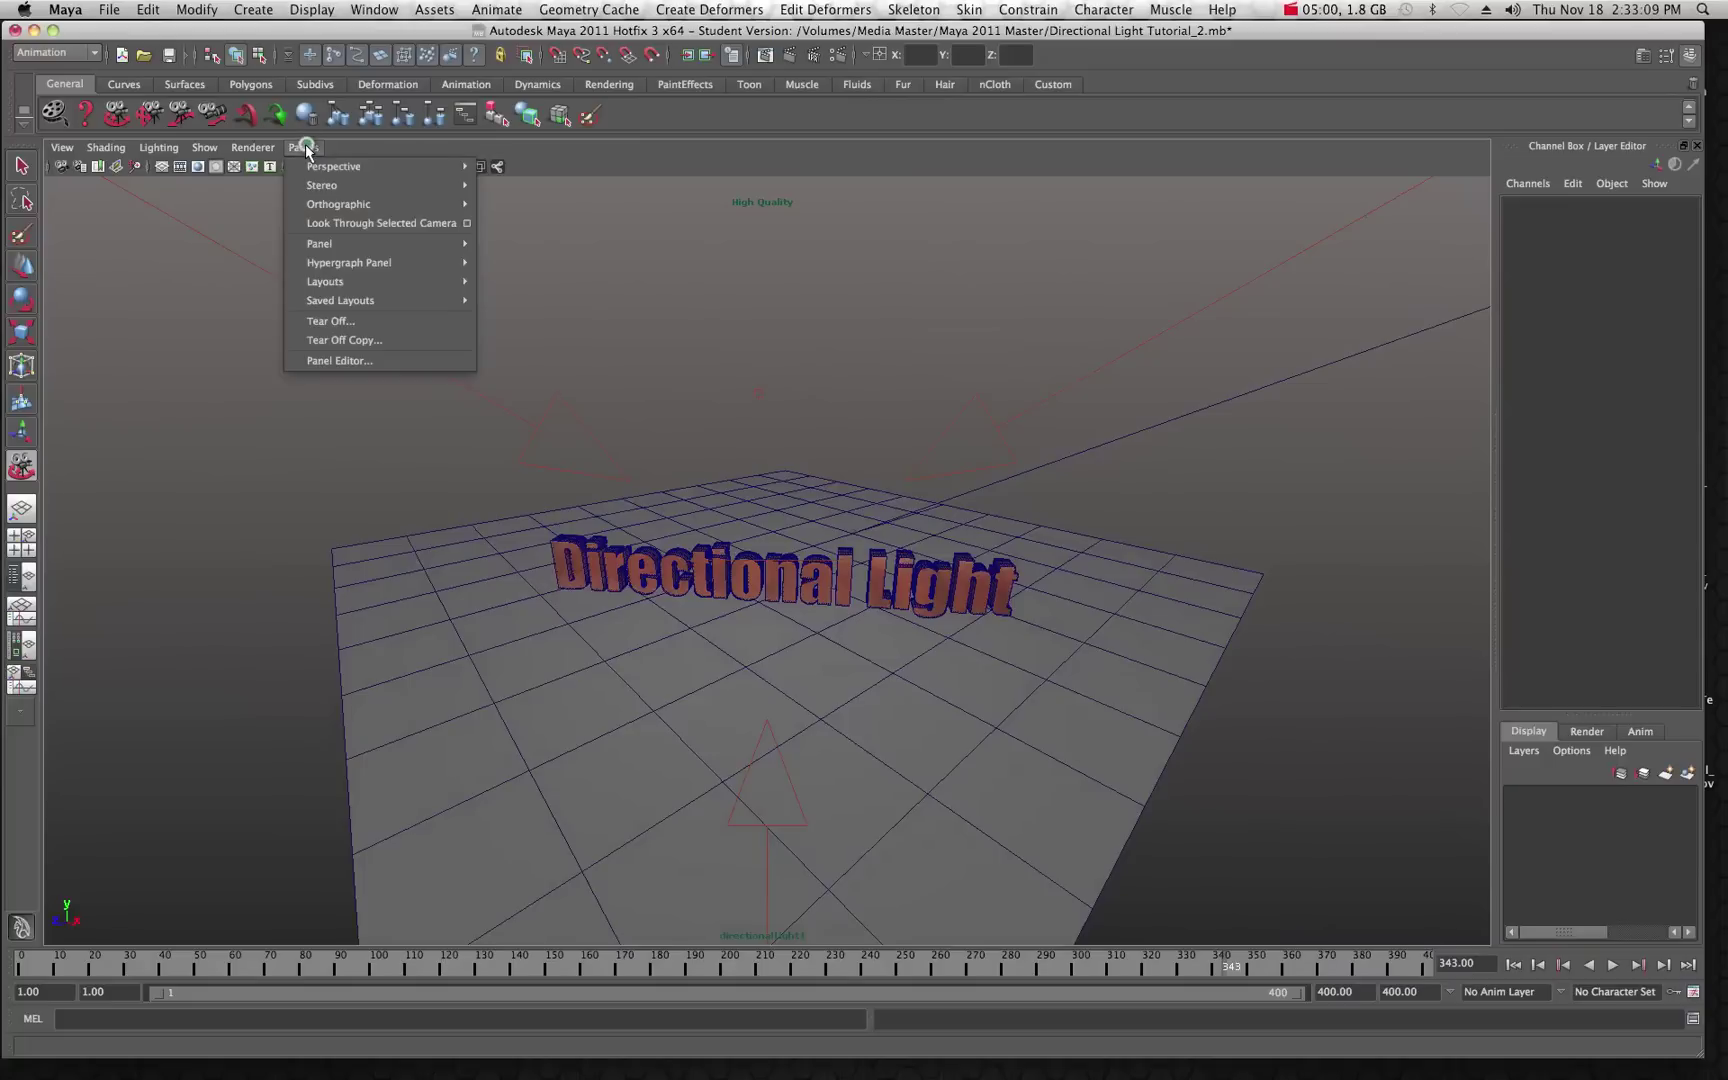
mouse_move(307, 170)
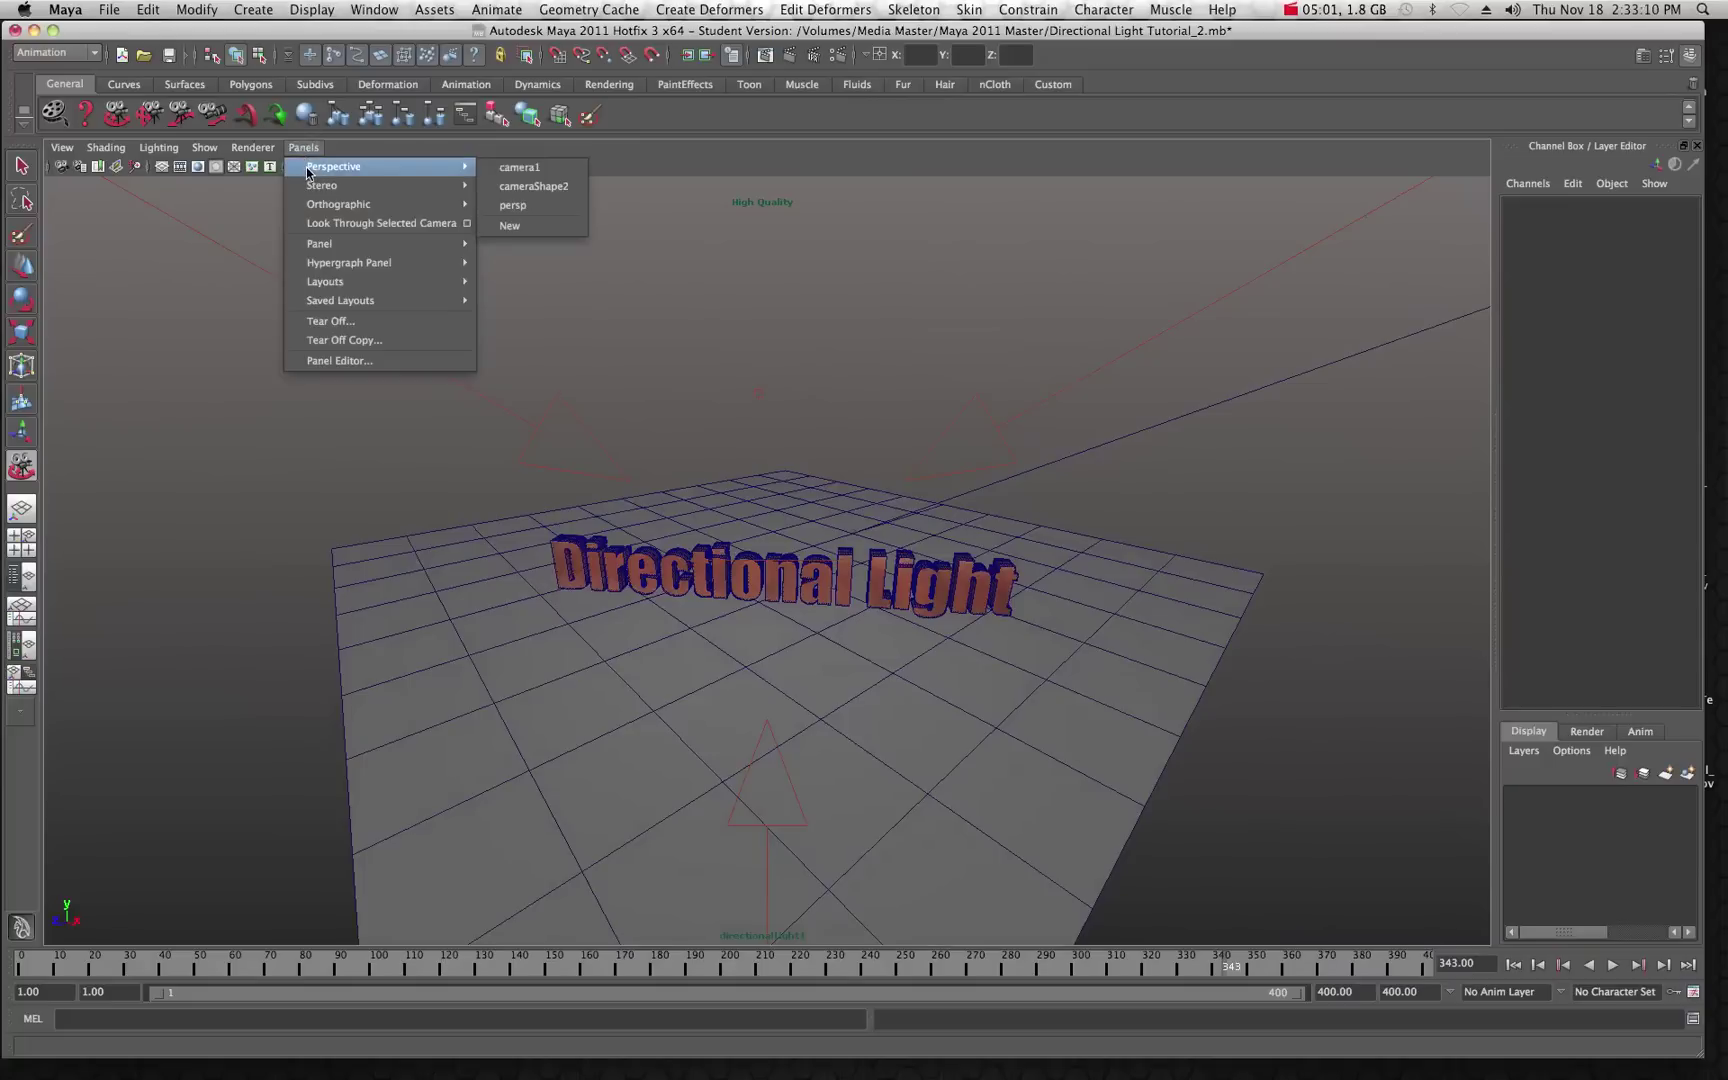
left_click(511, 206)
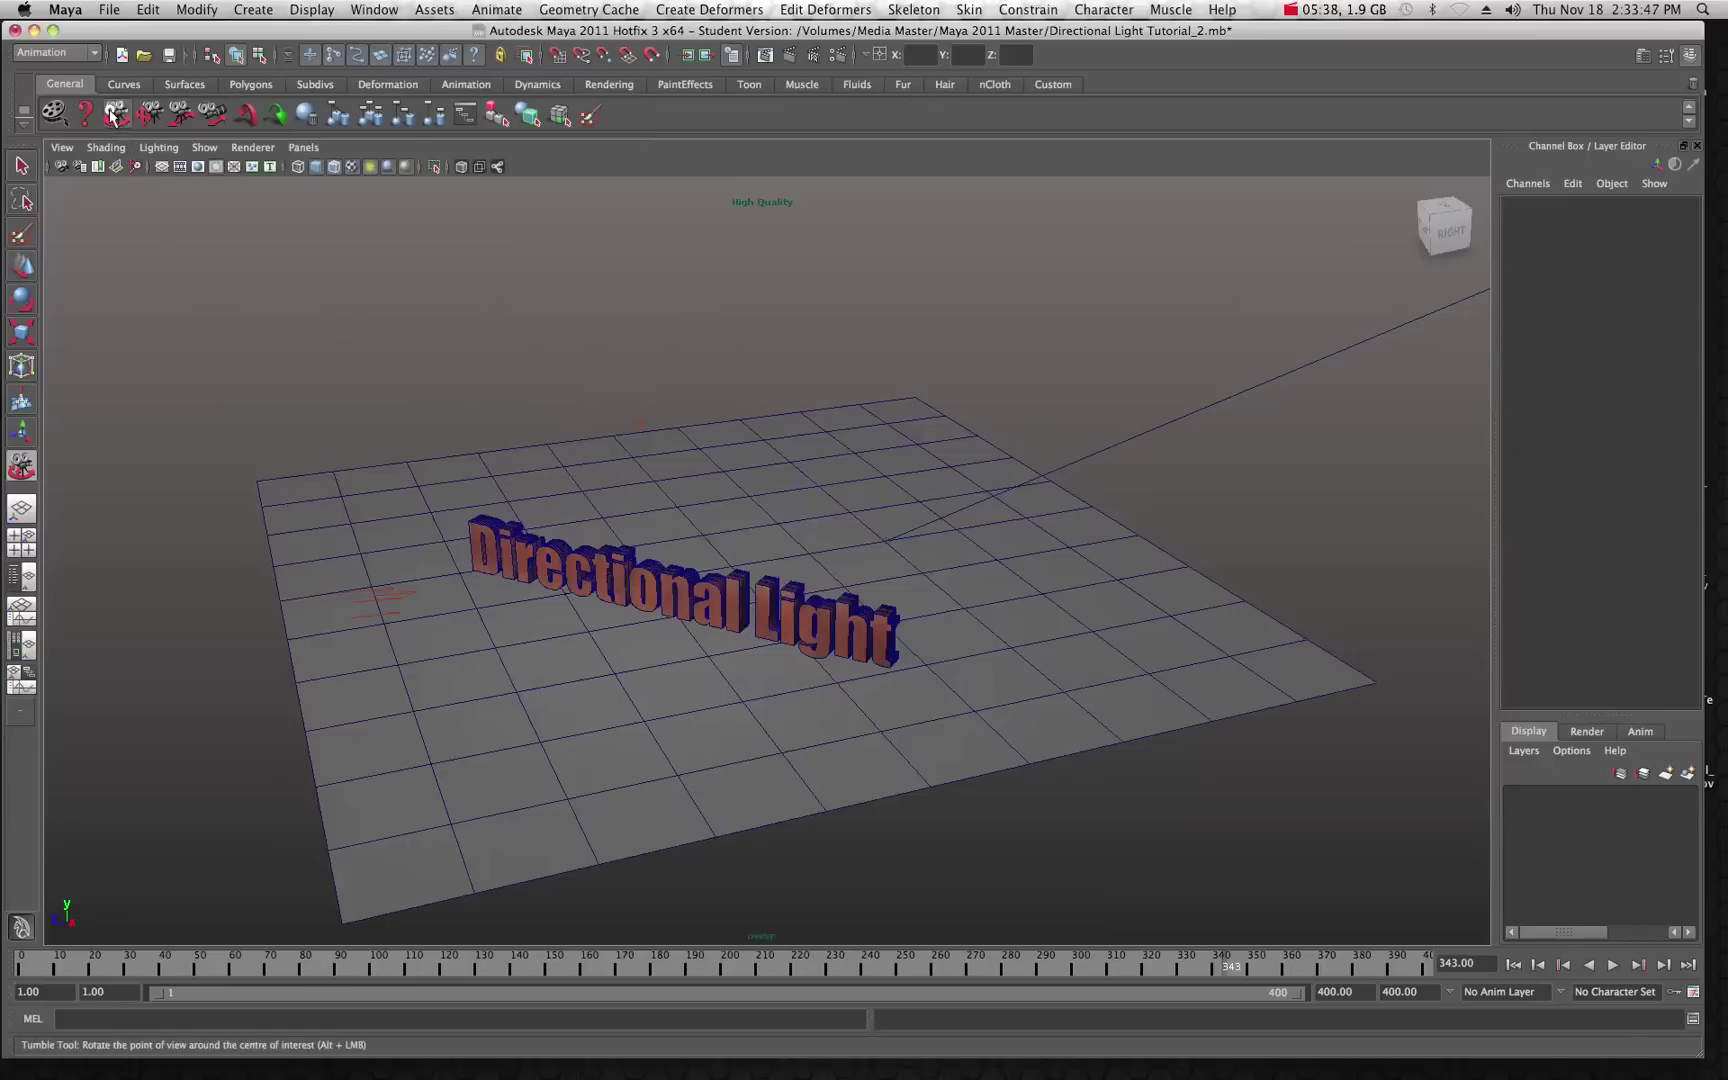
left_click_drag(710, 390, 631, 434)
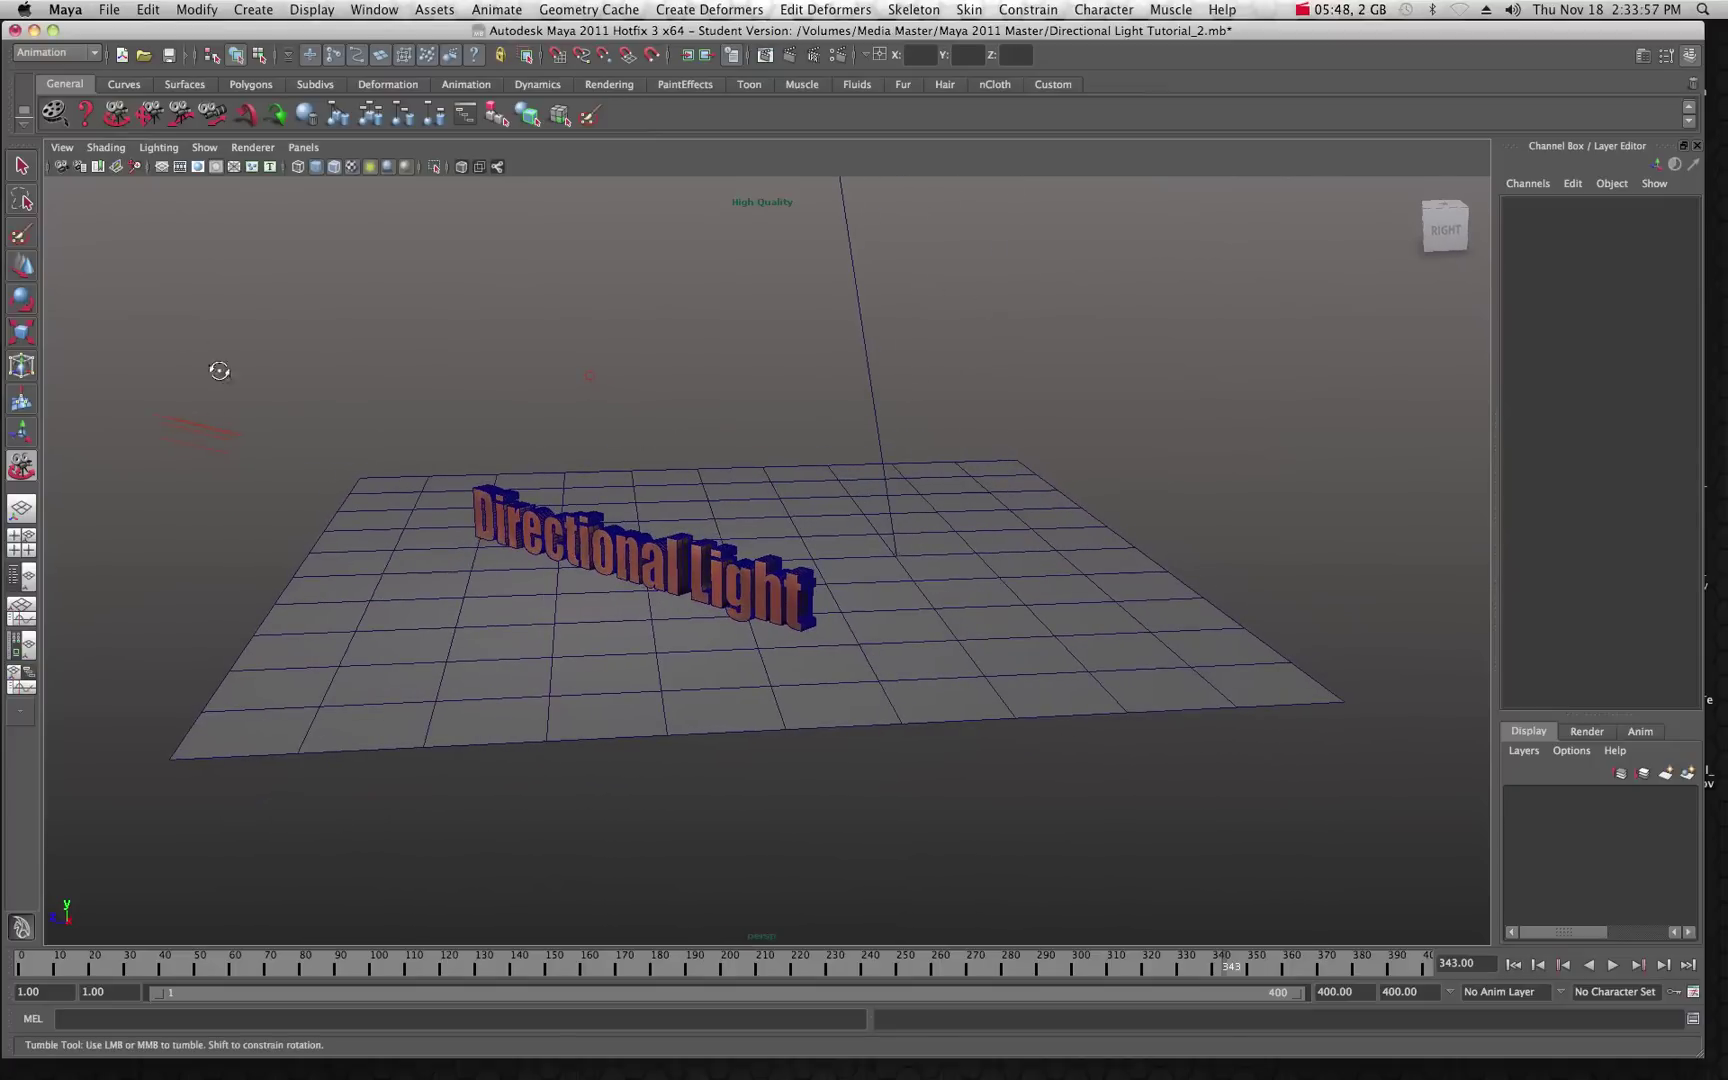
Step: Select the directional light in the scene and open its full shape attributes for editing
left_click(22, 167)
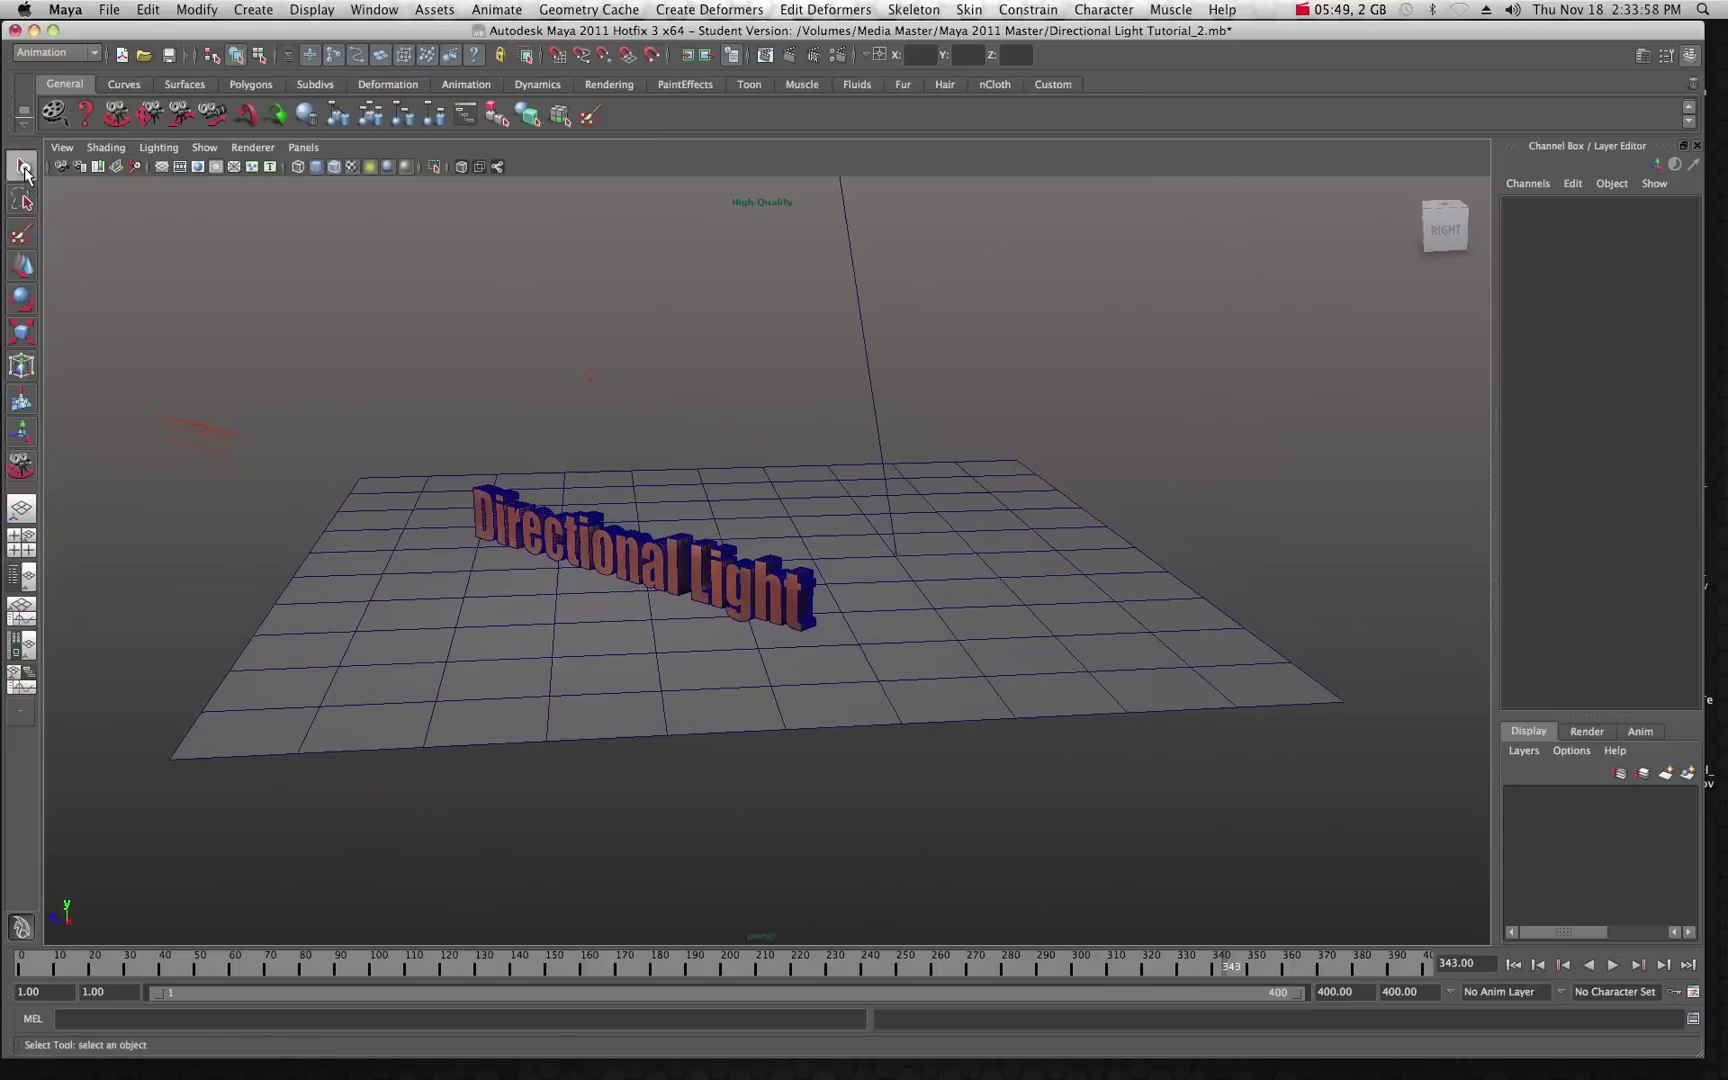
left_click(218, 429)
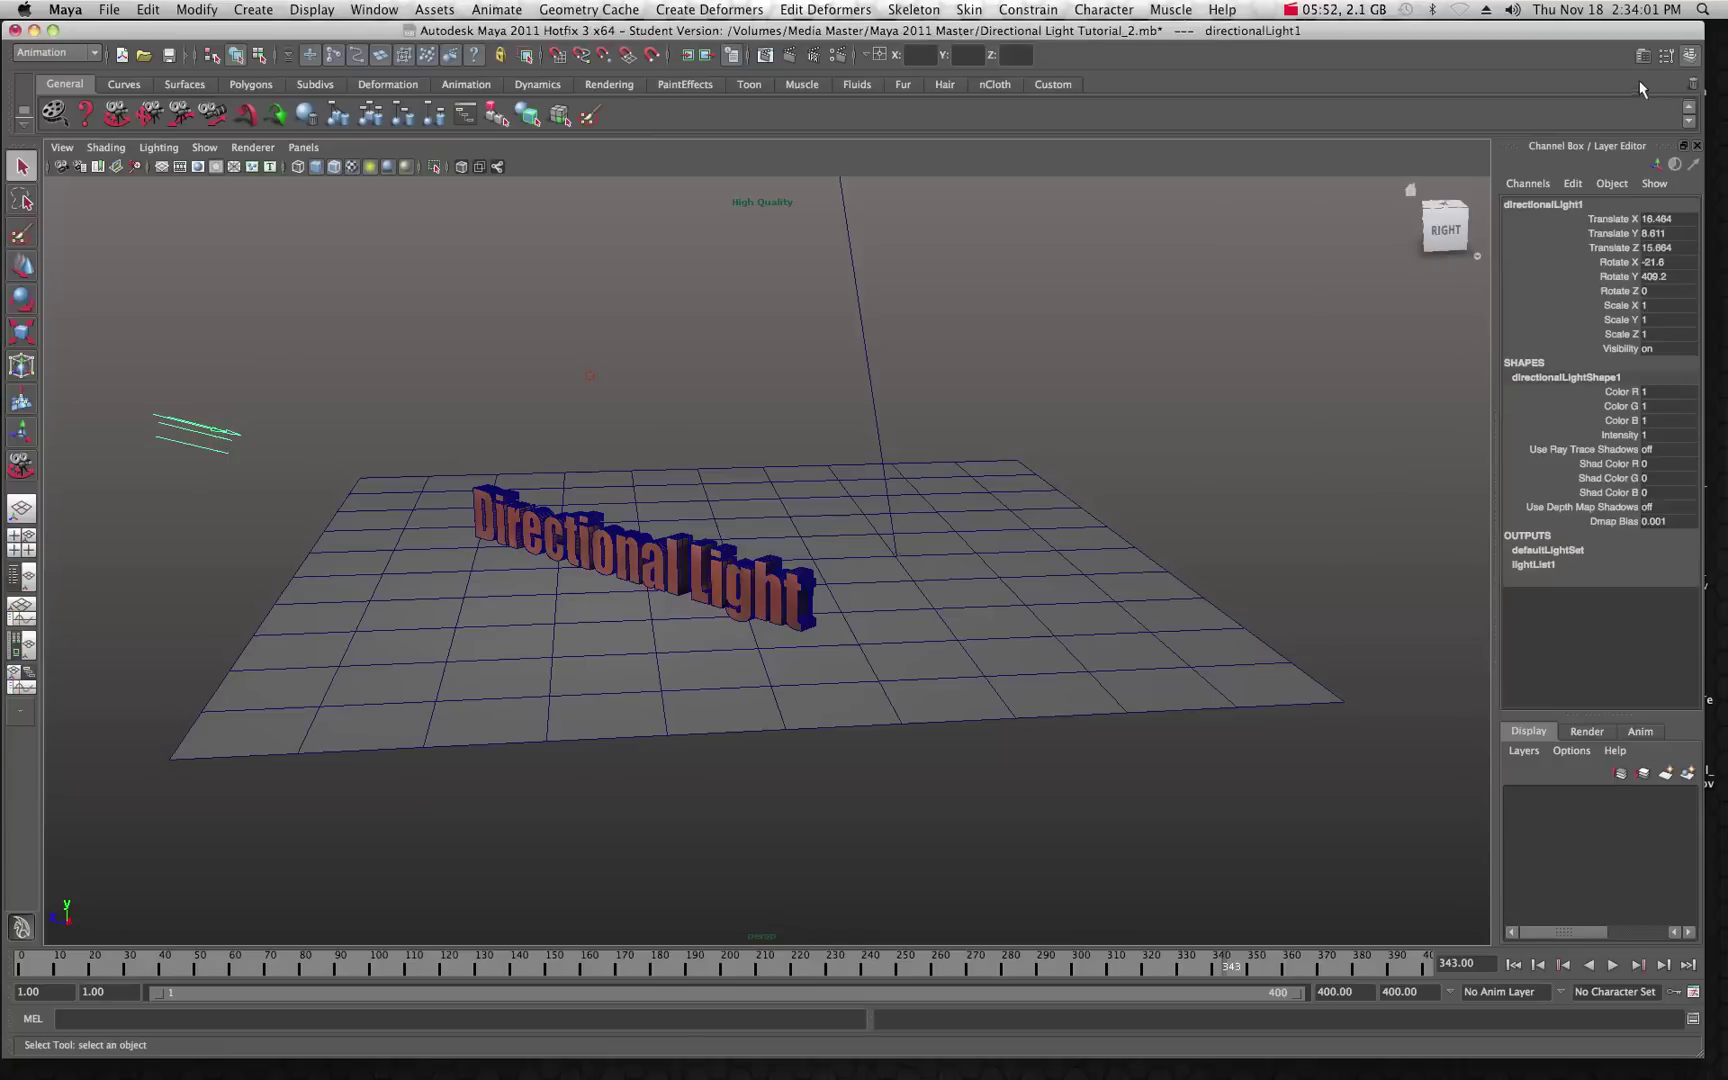
left_click(1690, 56)
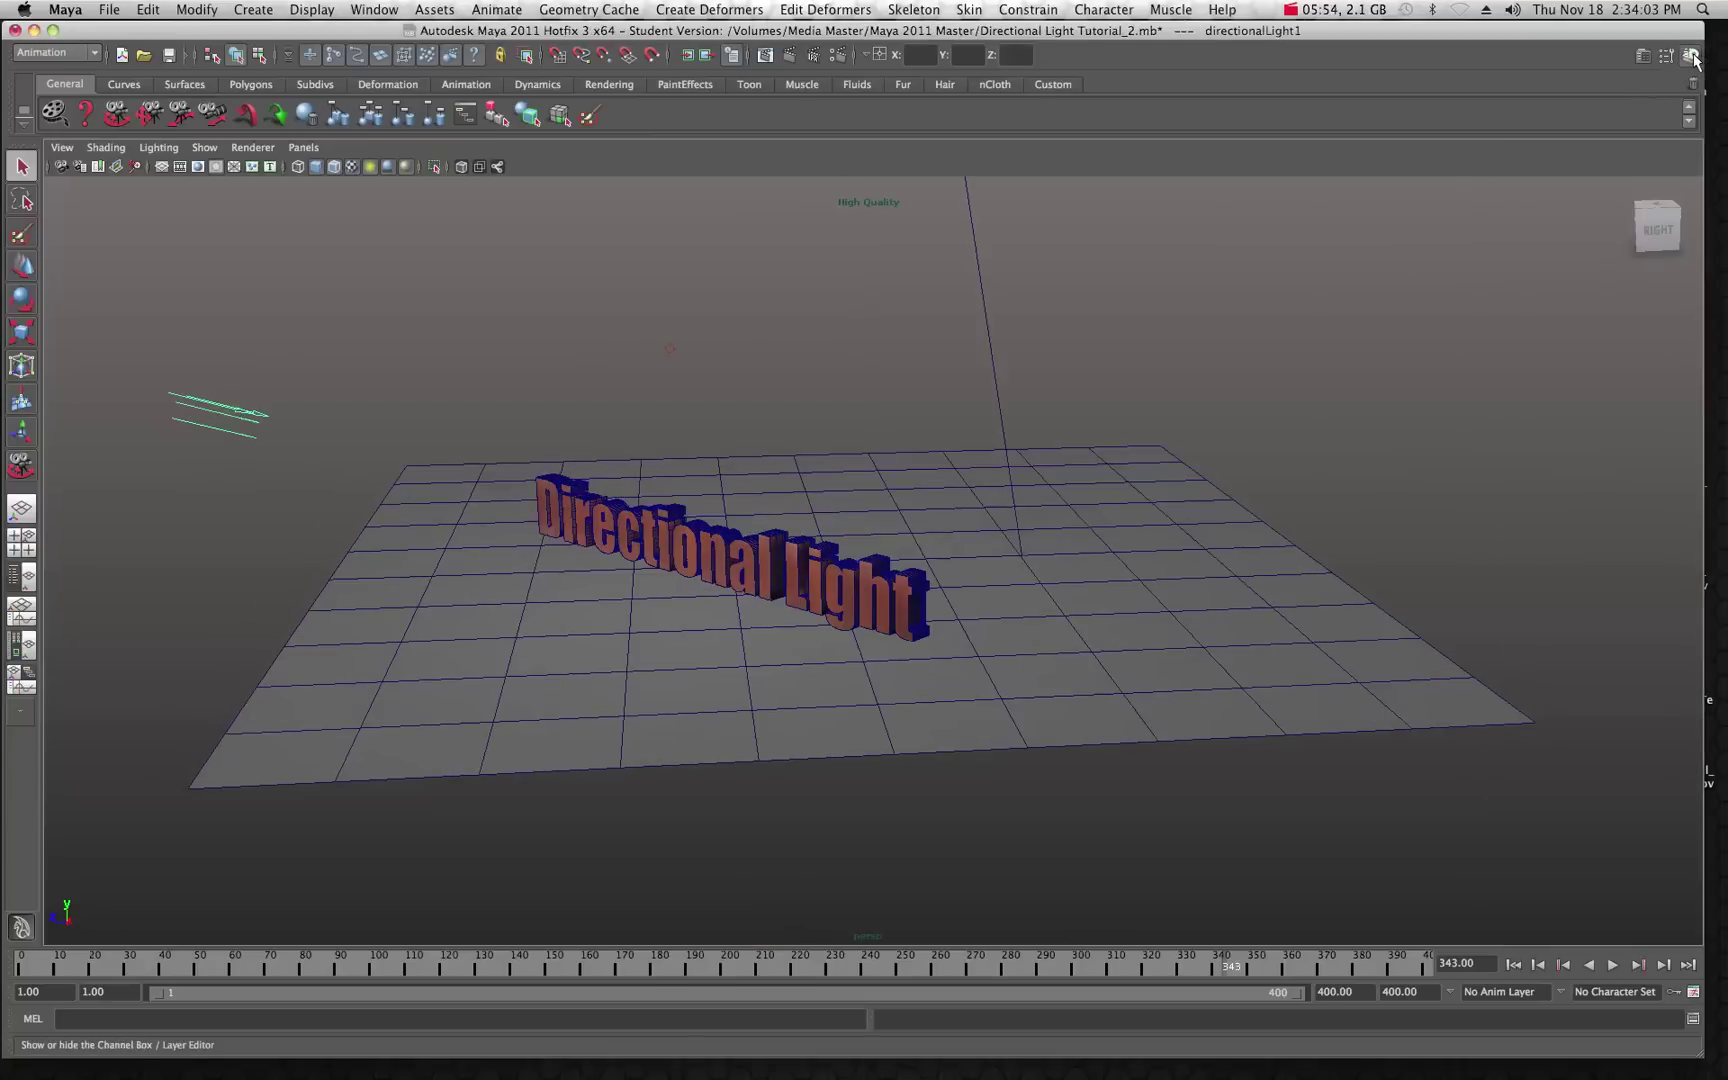
left_click(1692, 57)
left_click(1642, 56)
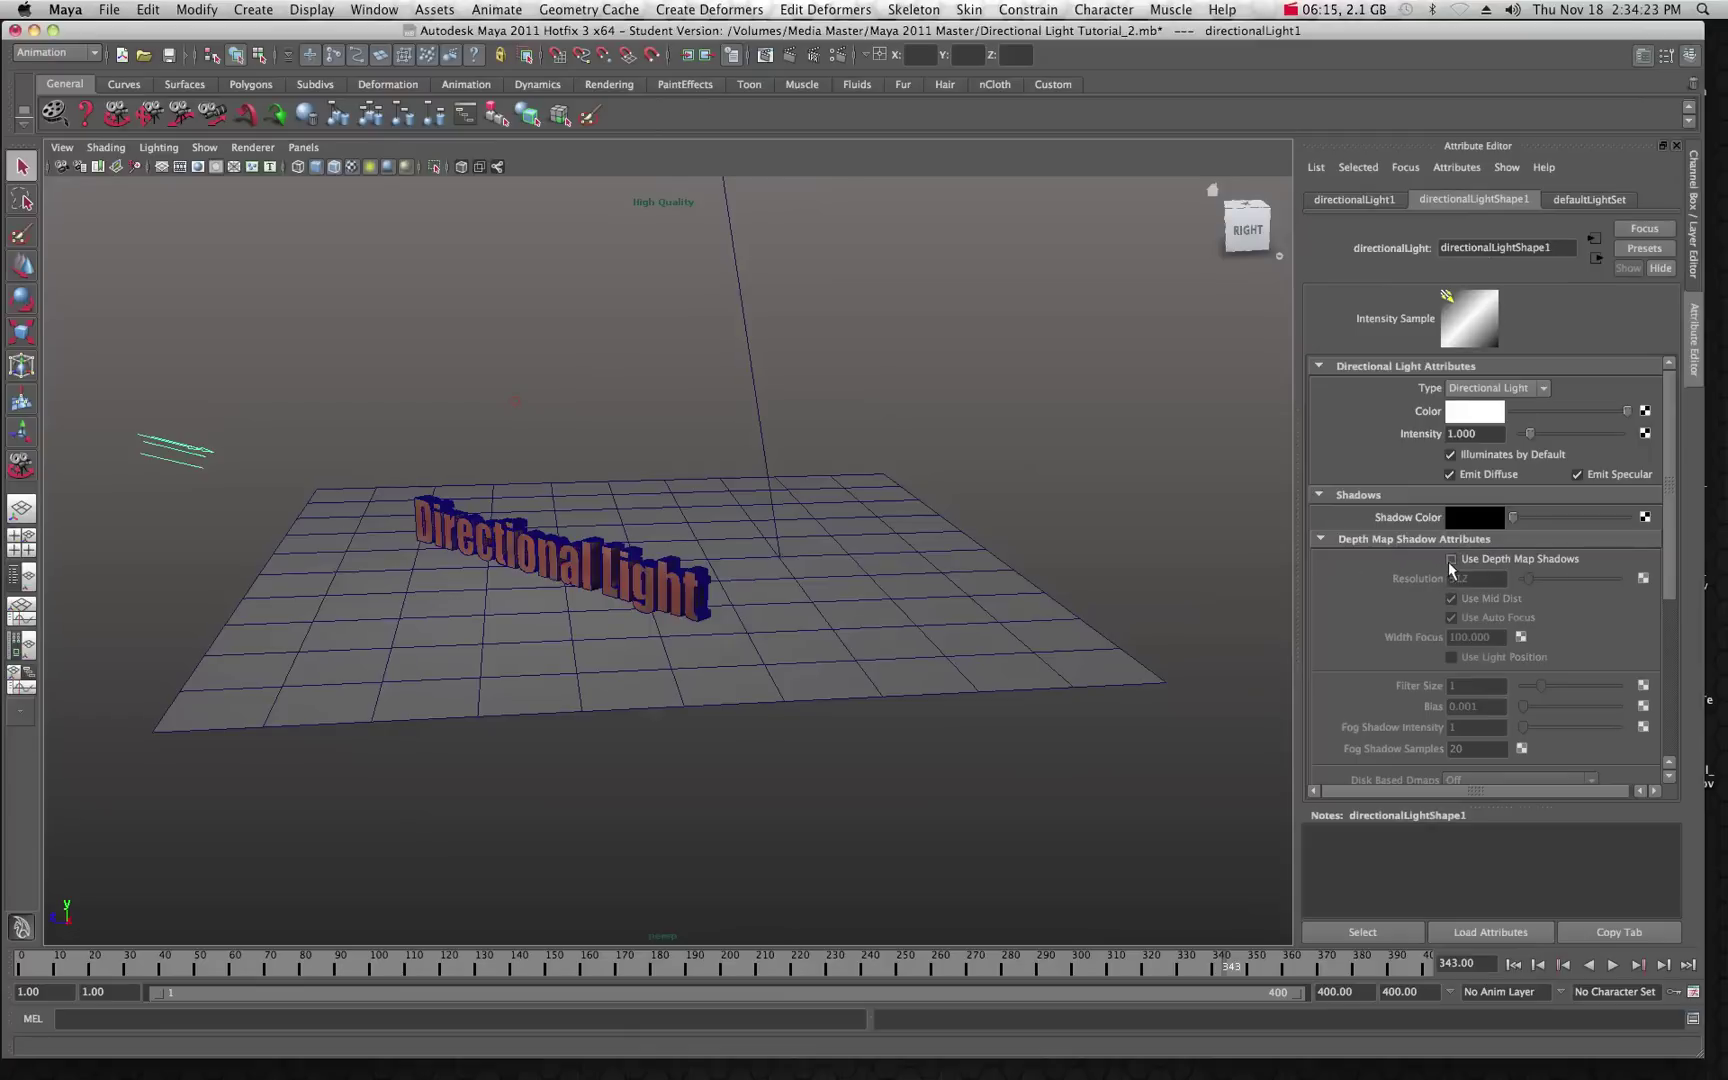
Step: Review the light's depth map and raytrace shadow attributes and render the current frame with both shadow types off
scroll(1386, 568, "down", 5)
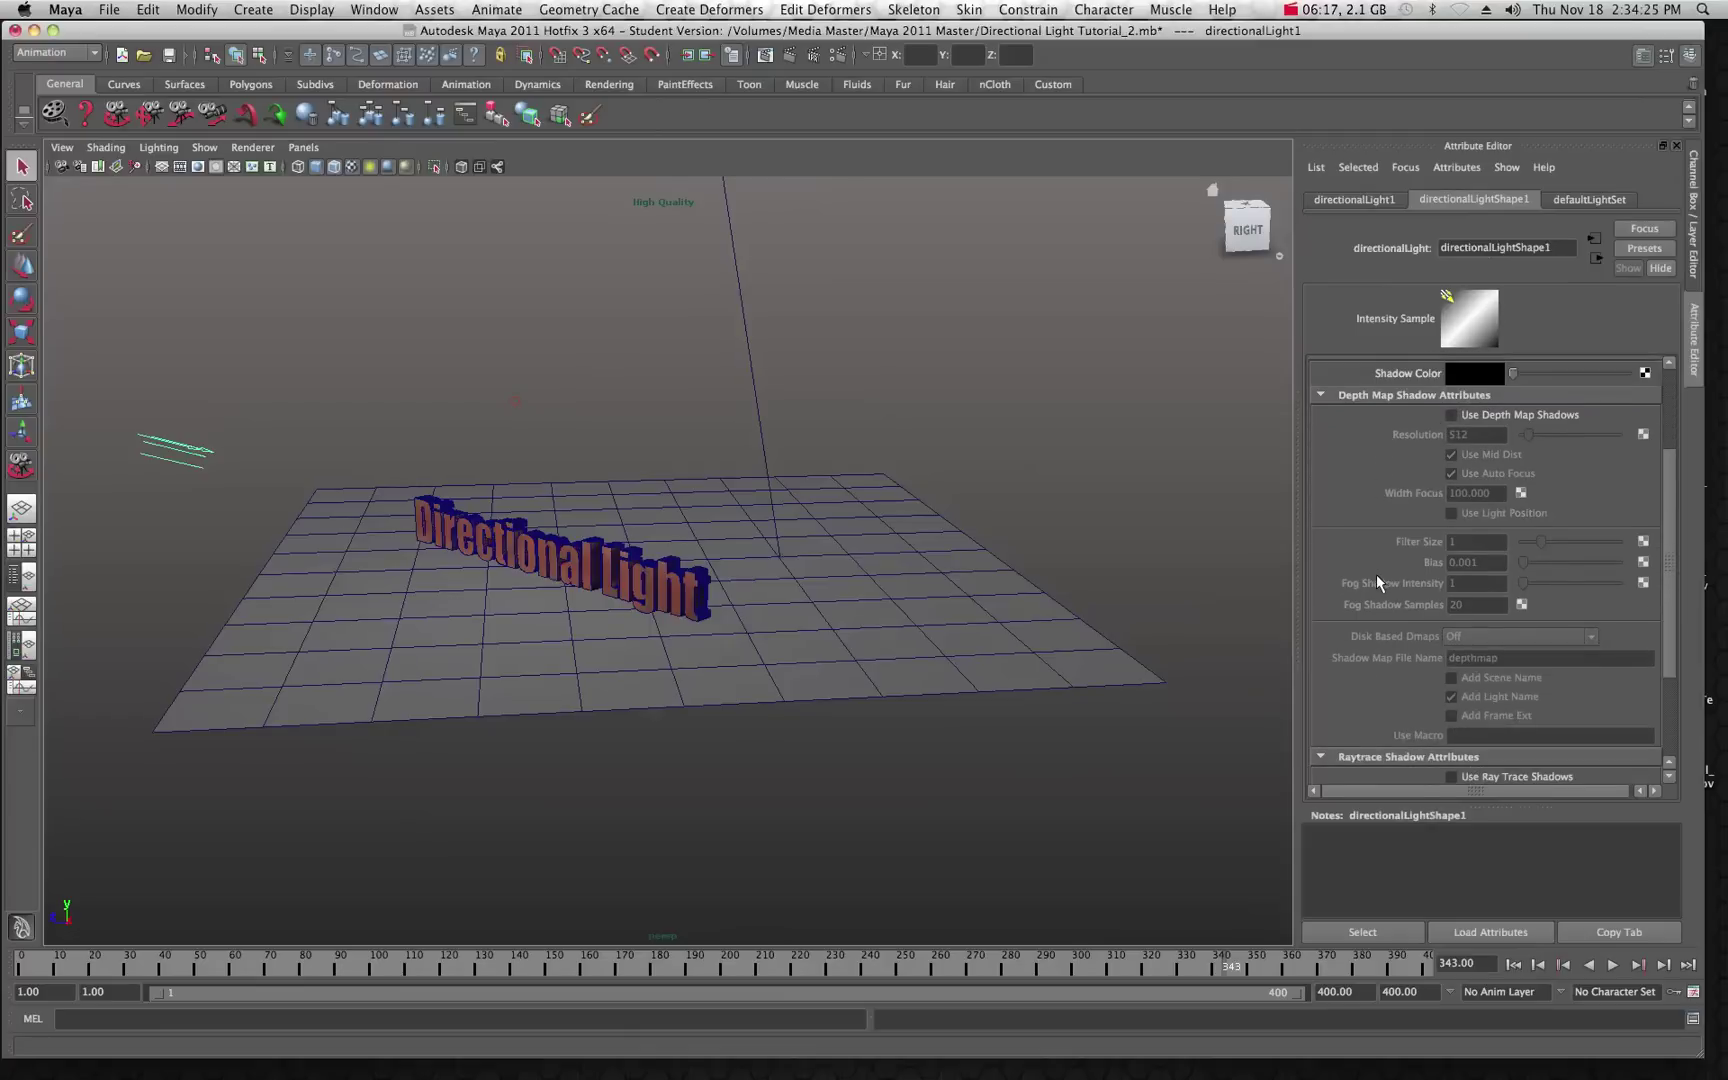
scroll(1376, 590, "down", 2)
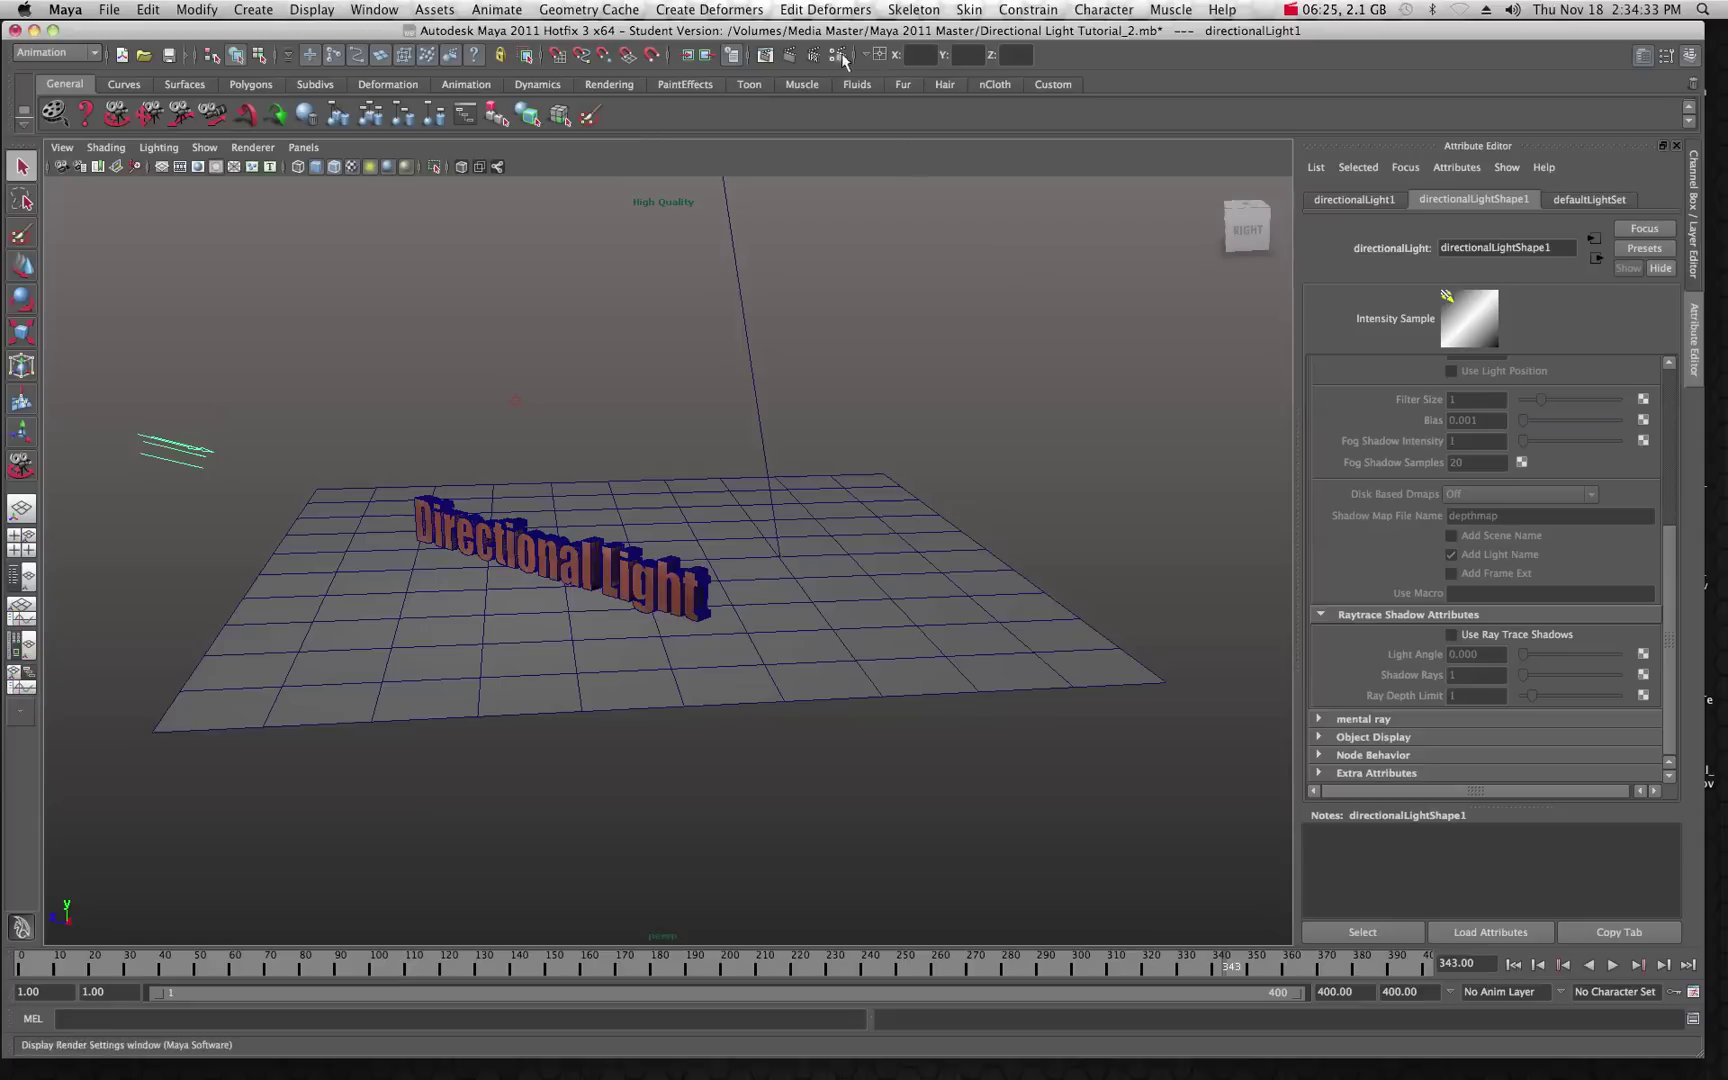
left_click(790, 55)
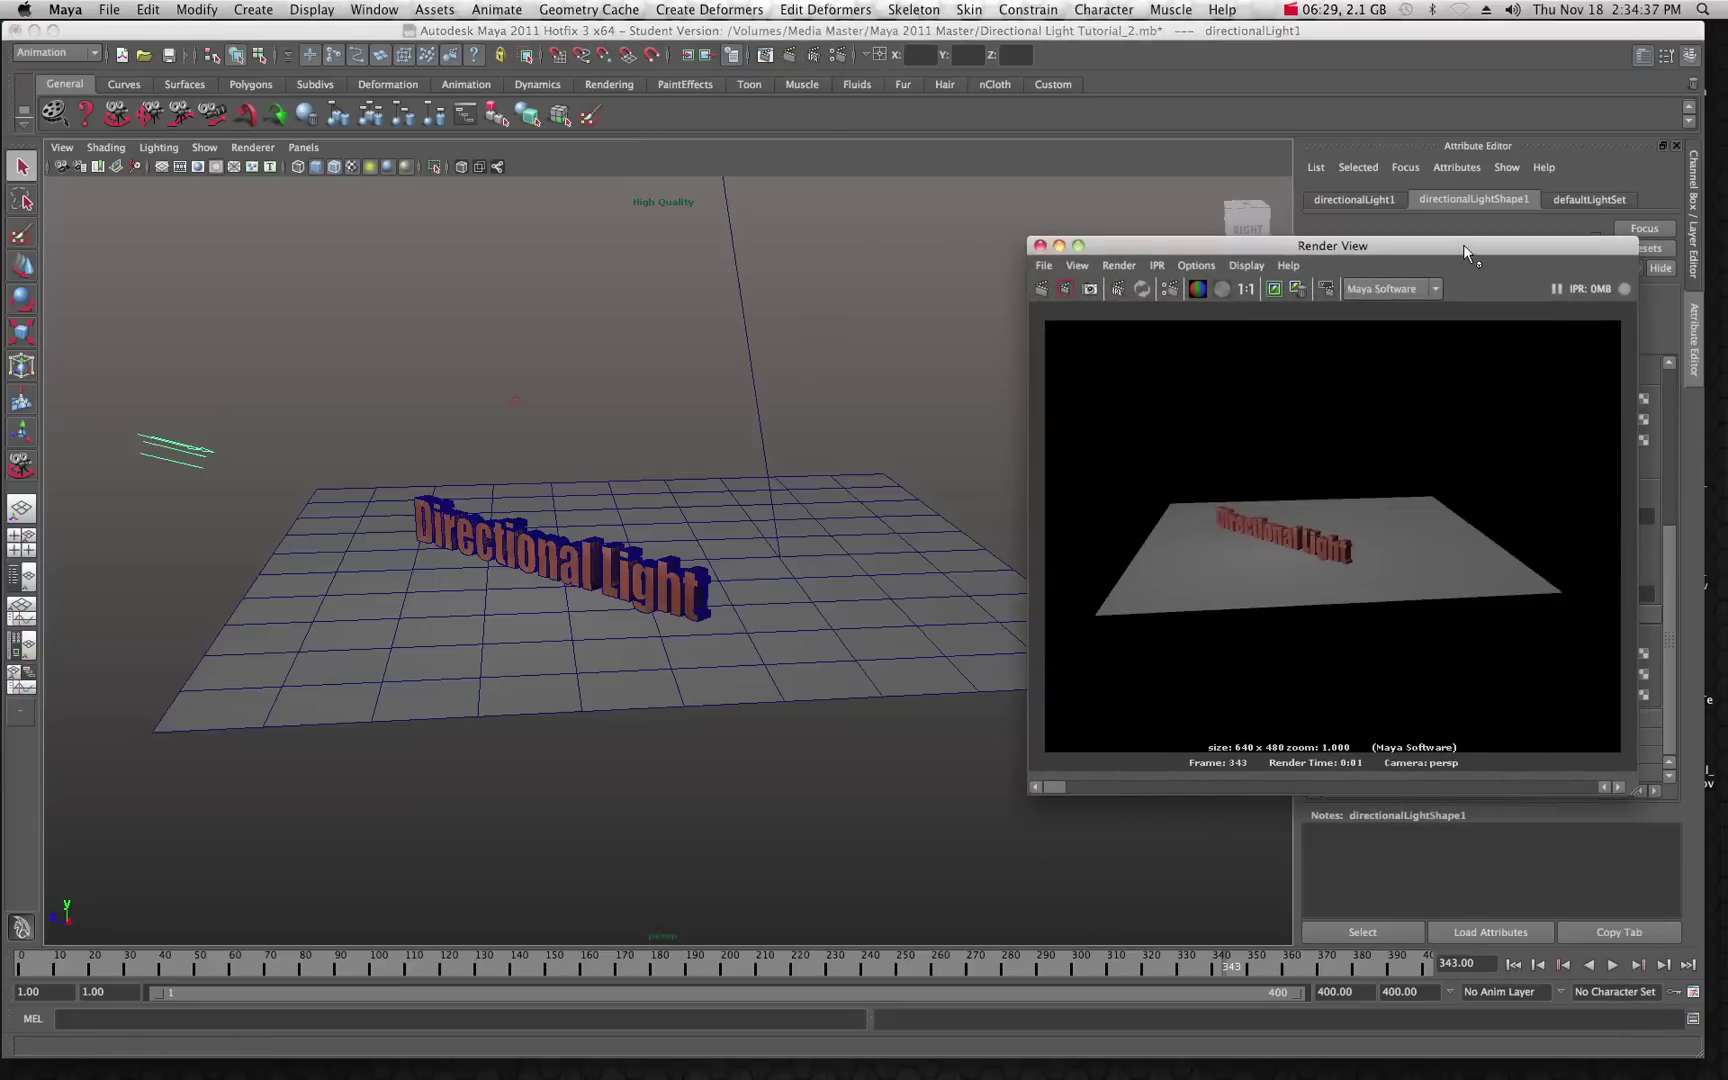
left_click_drag(1463, 244, 1141, 285)
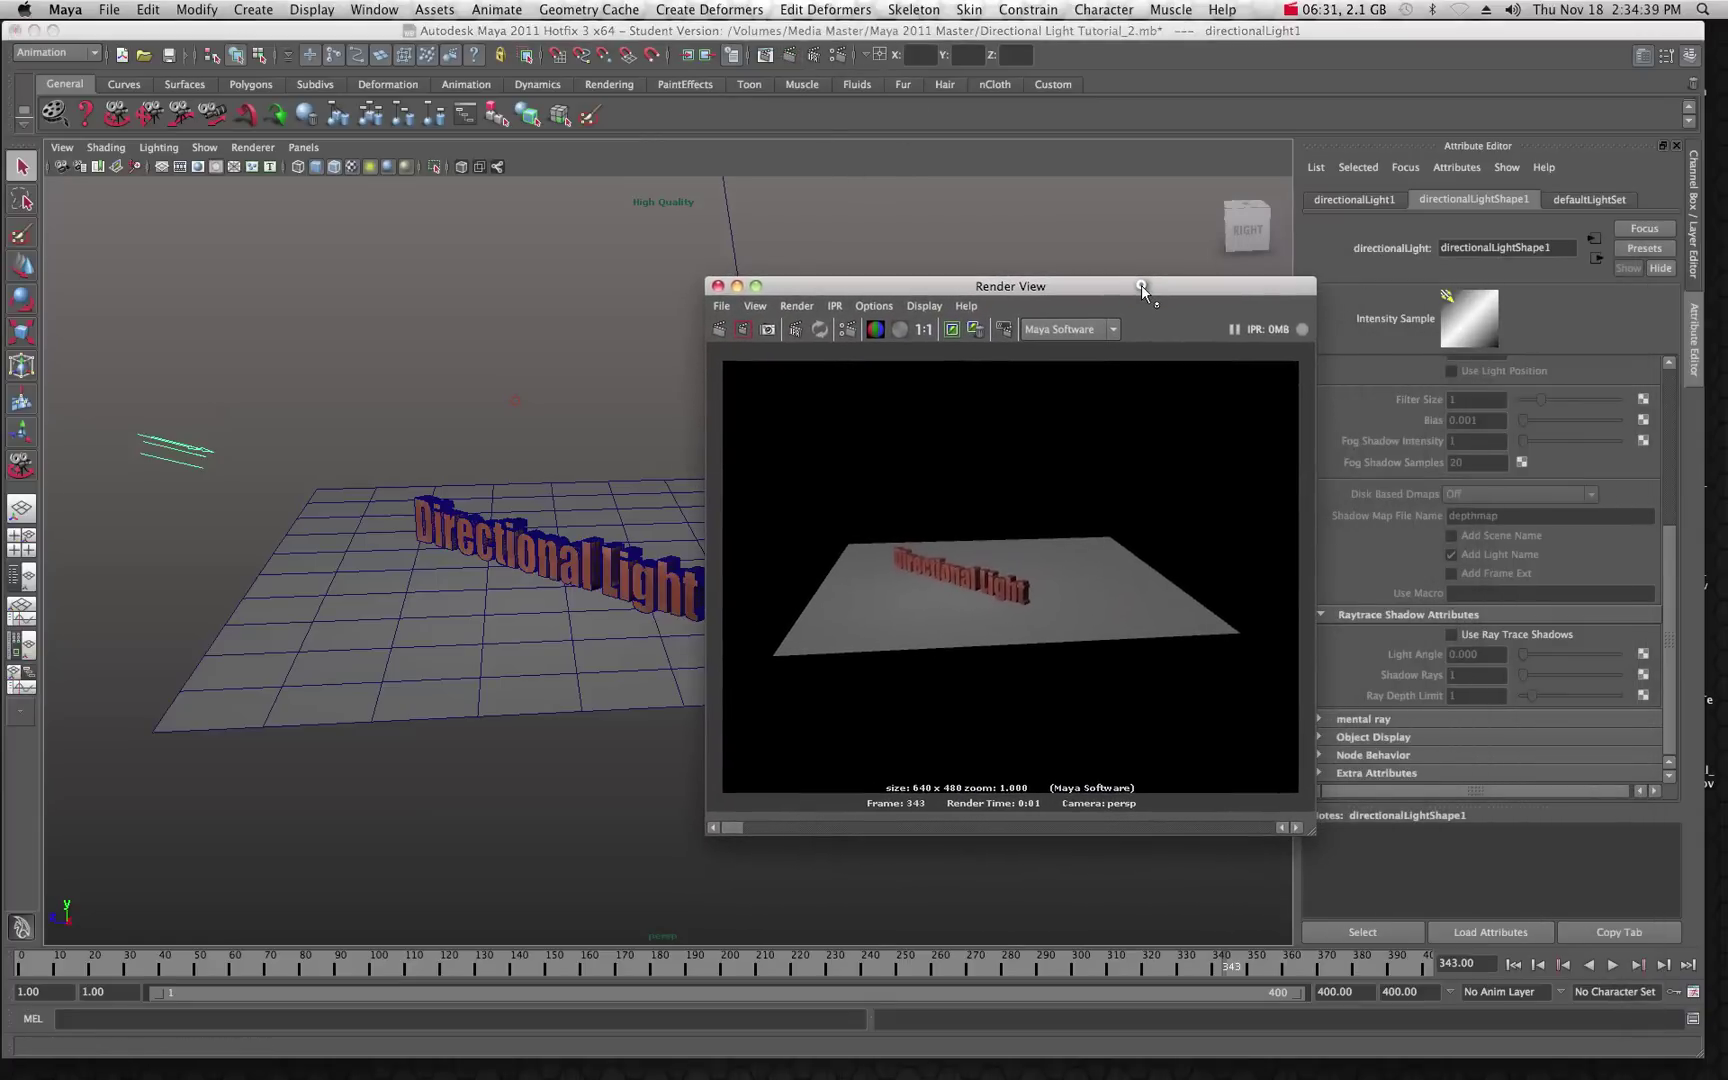
Step: Enable Use Depth Map Shadows on the directional light and re-render the frame
scroll(1389, 474, "up", 6)
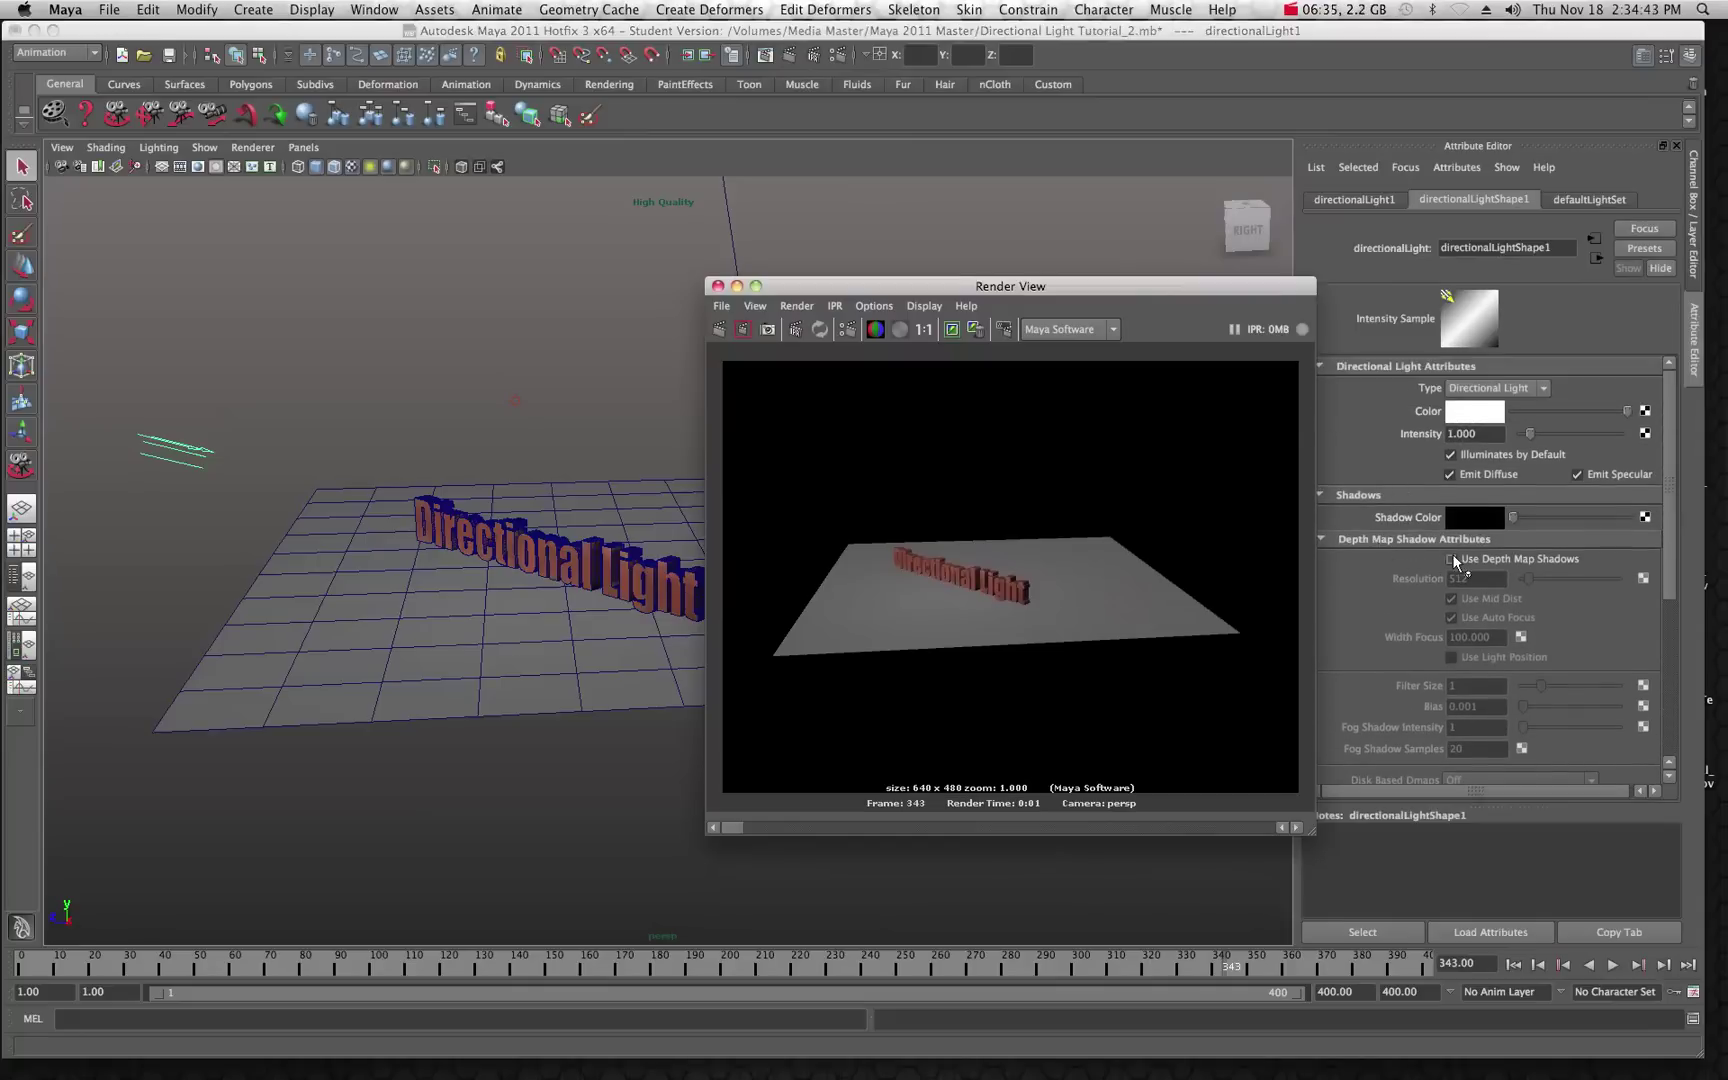
left_click(1451, 560)
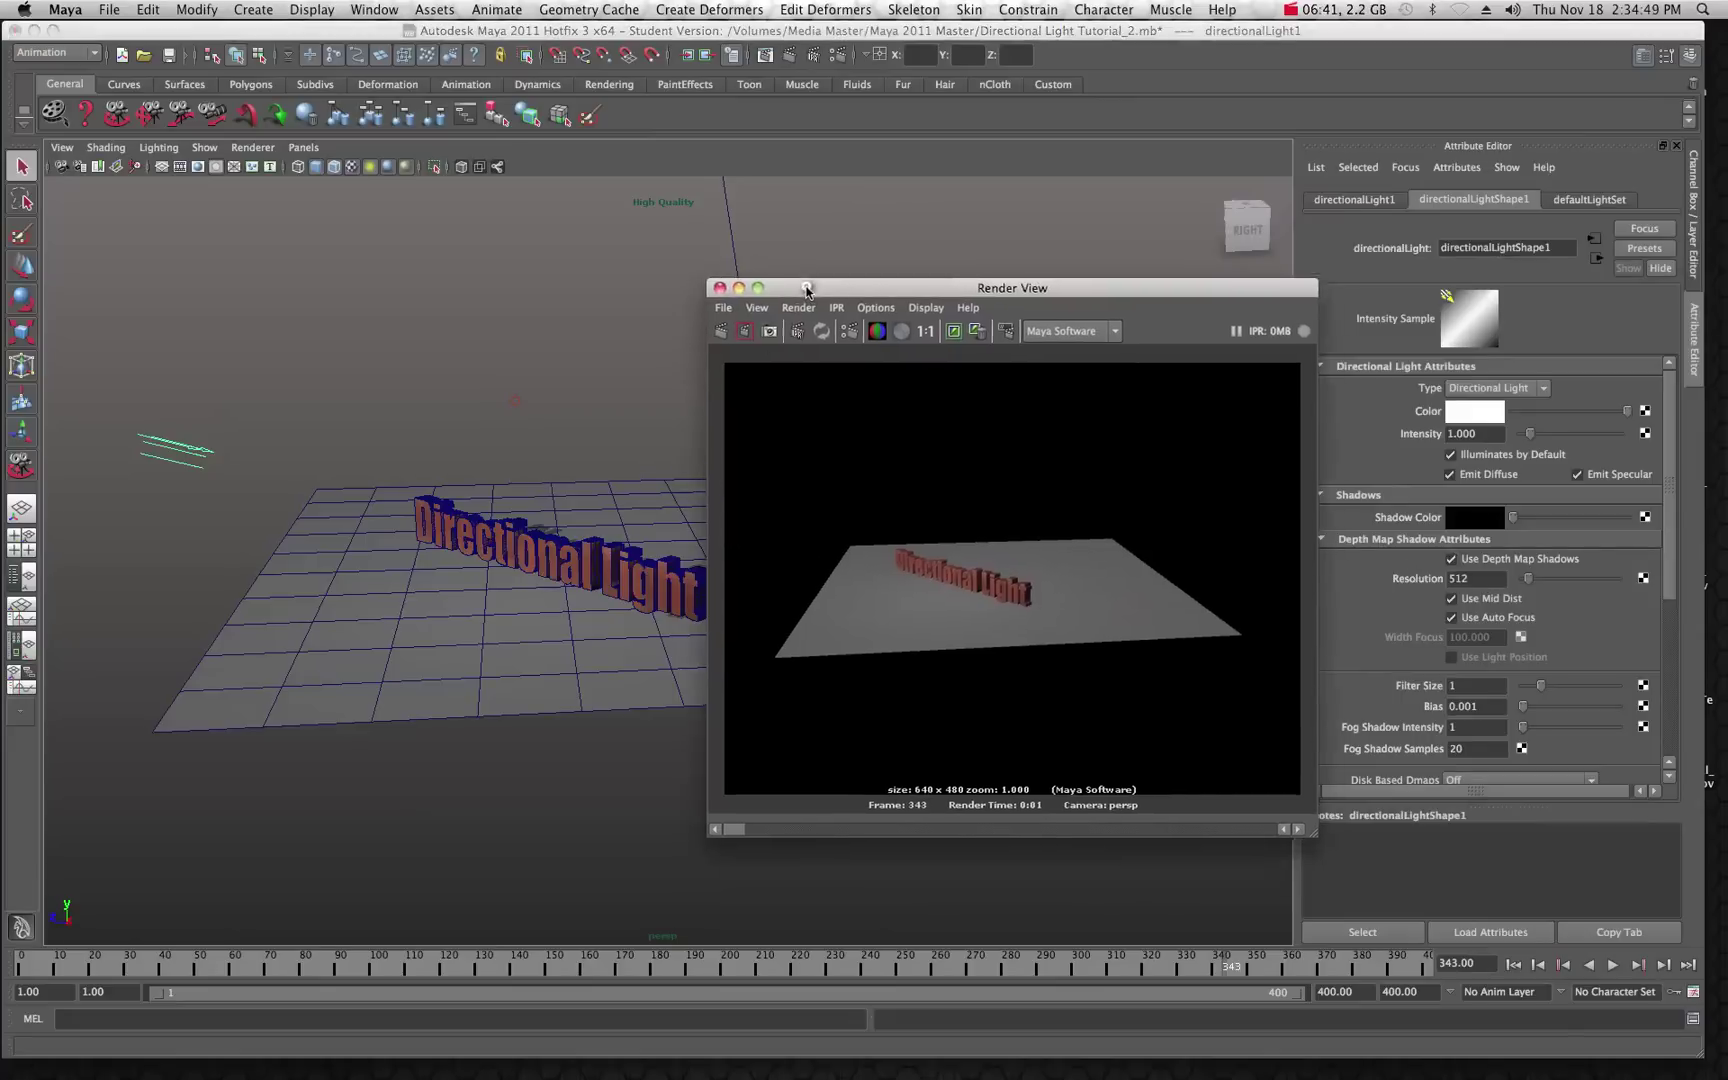
left_click_drag(805, 291, 998, 378)
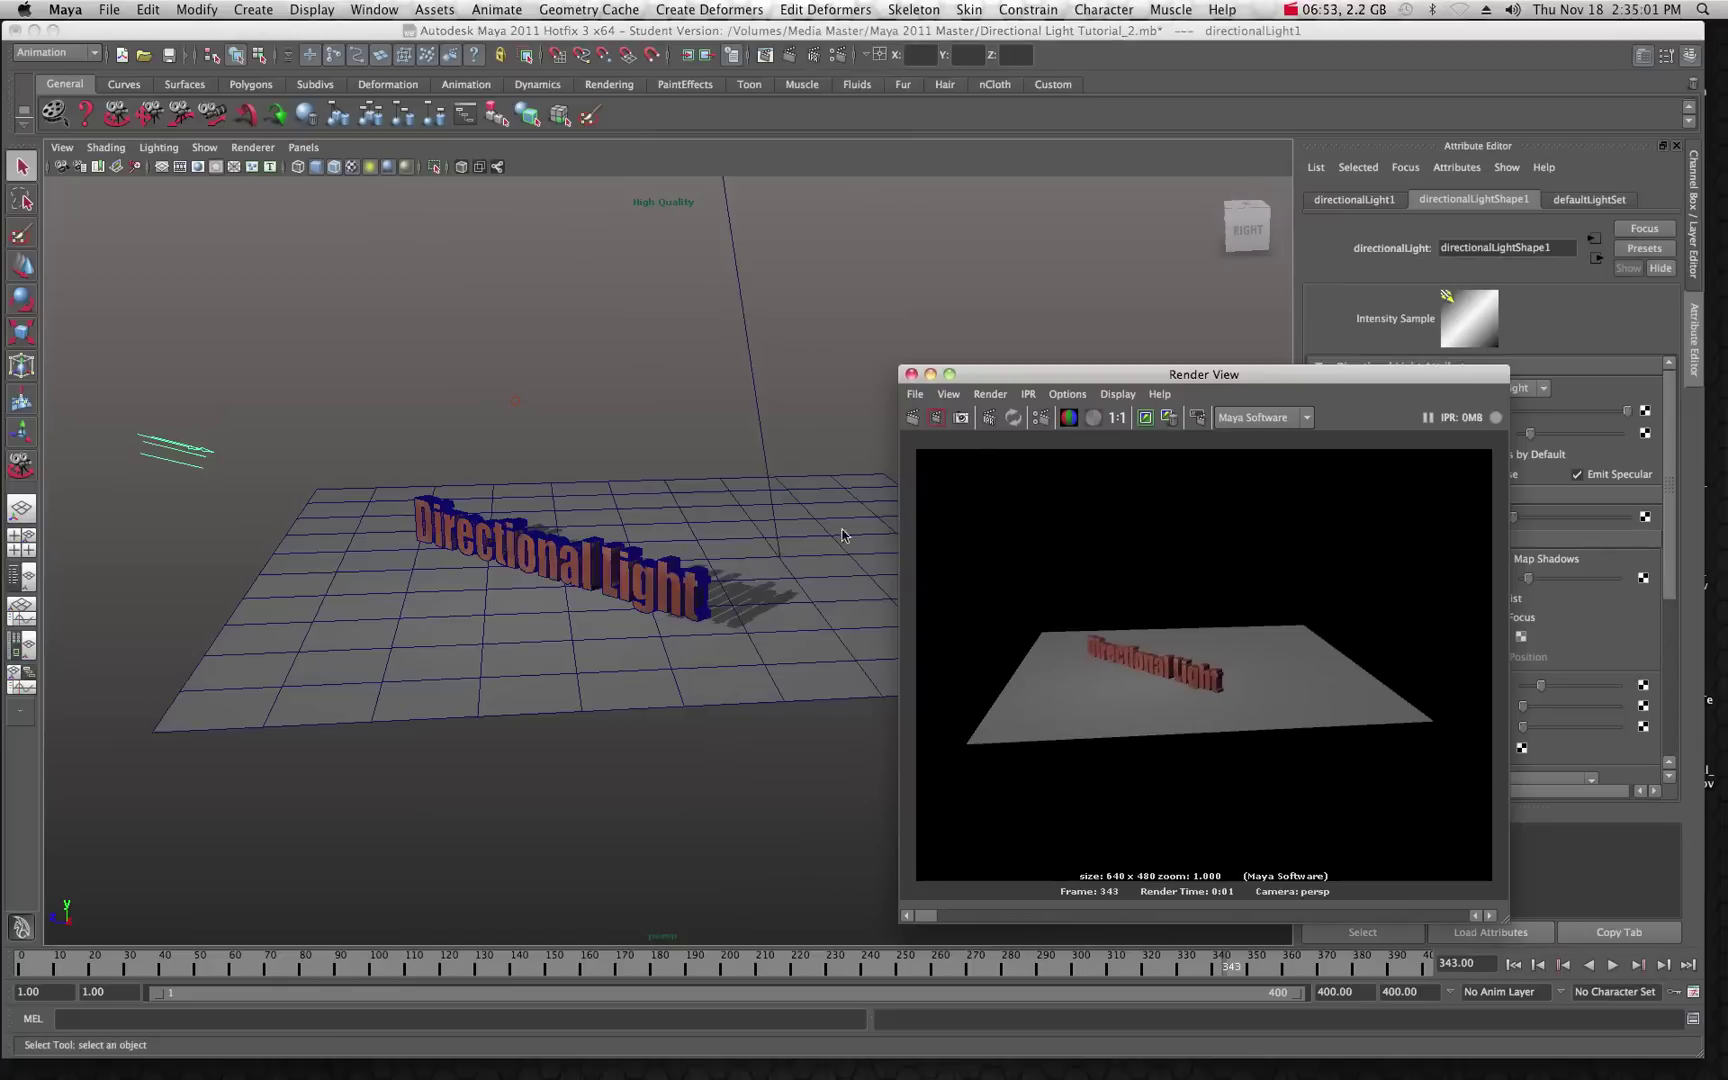
left_click(910, 419)
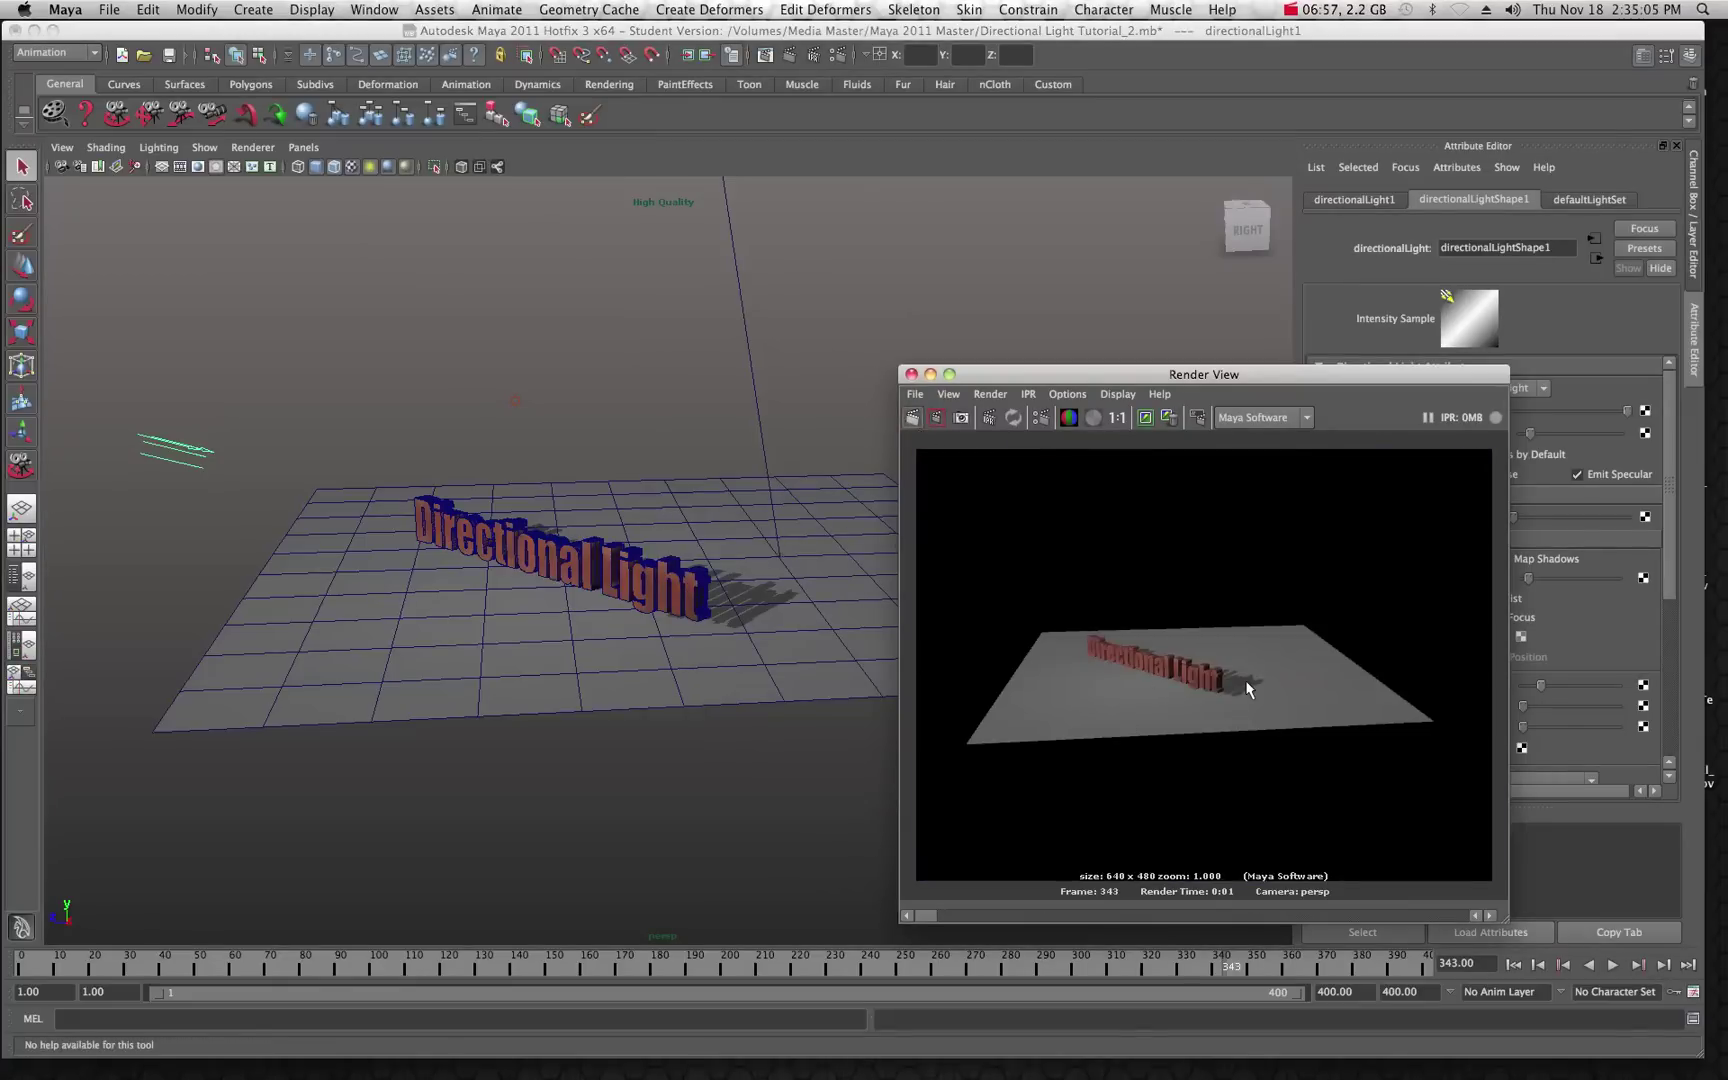
Step: Render a close-up of the 3D text with its shadows on the ground plane
scroll(693, 490, "up", 10)
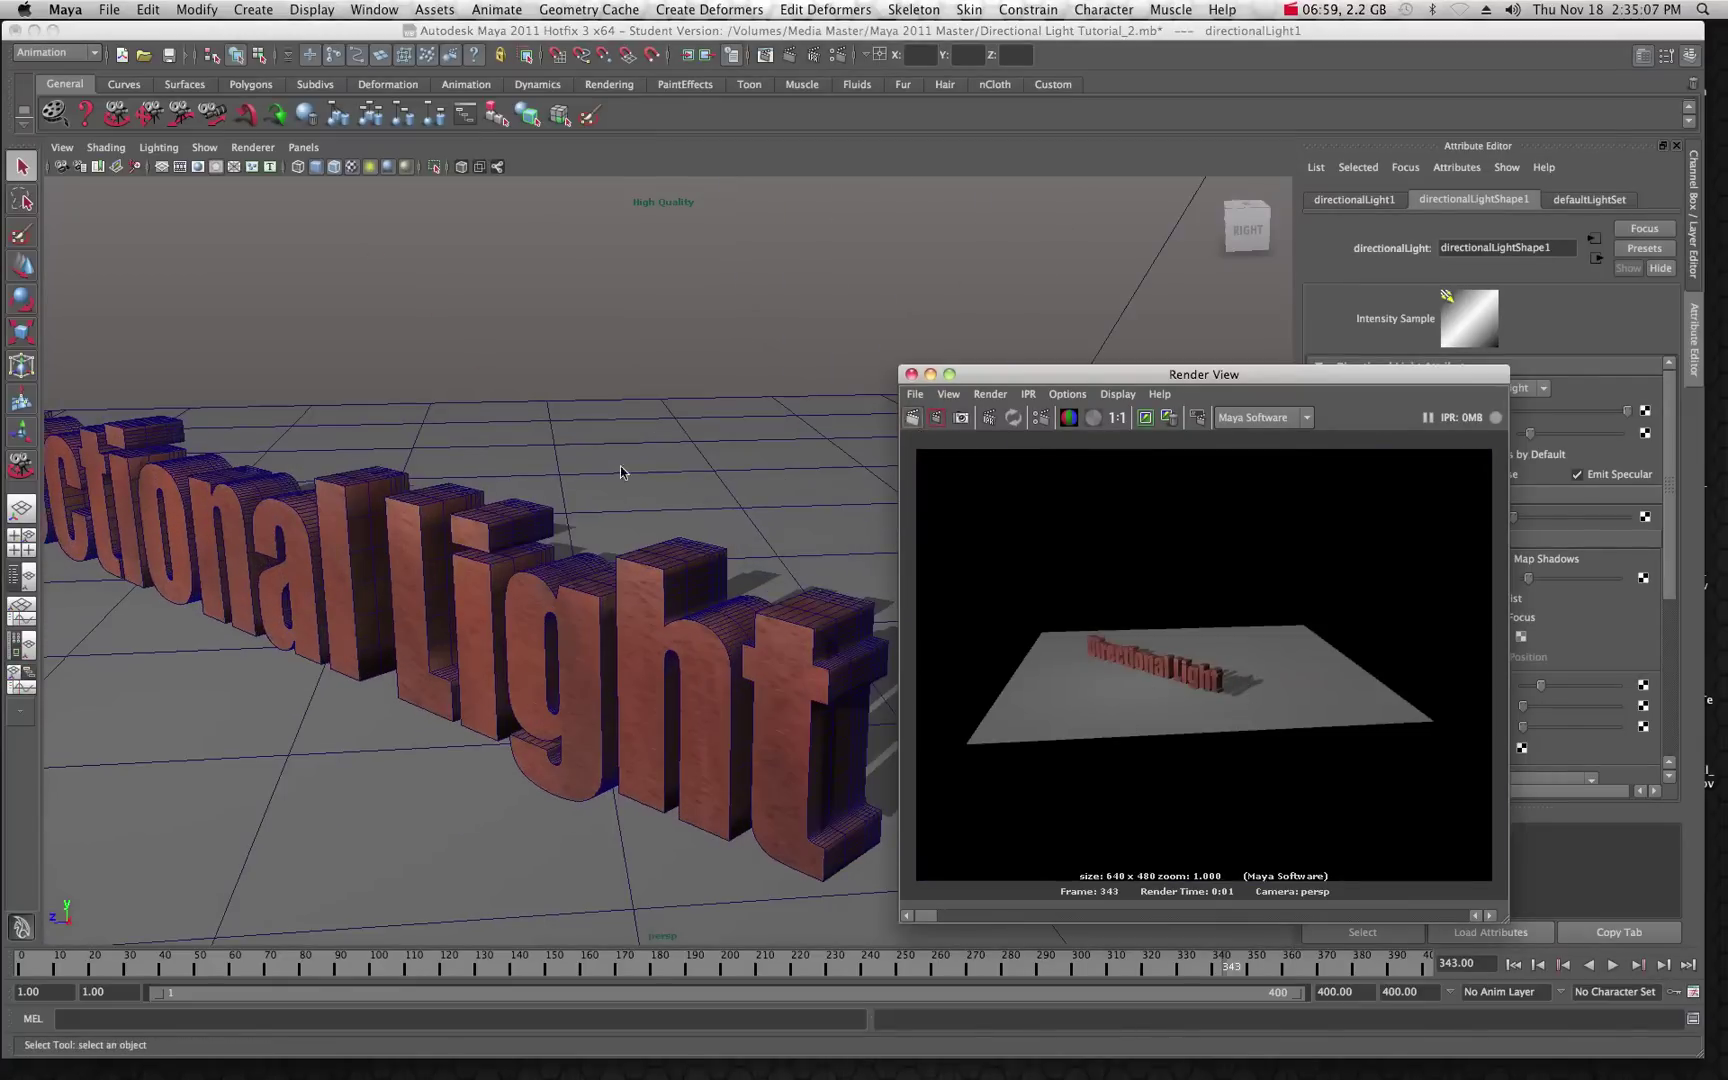
left_click_drag(320, 330, 334, 348, "alt")
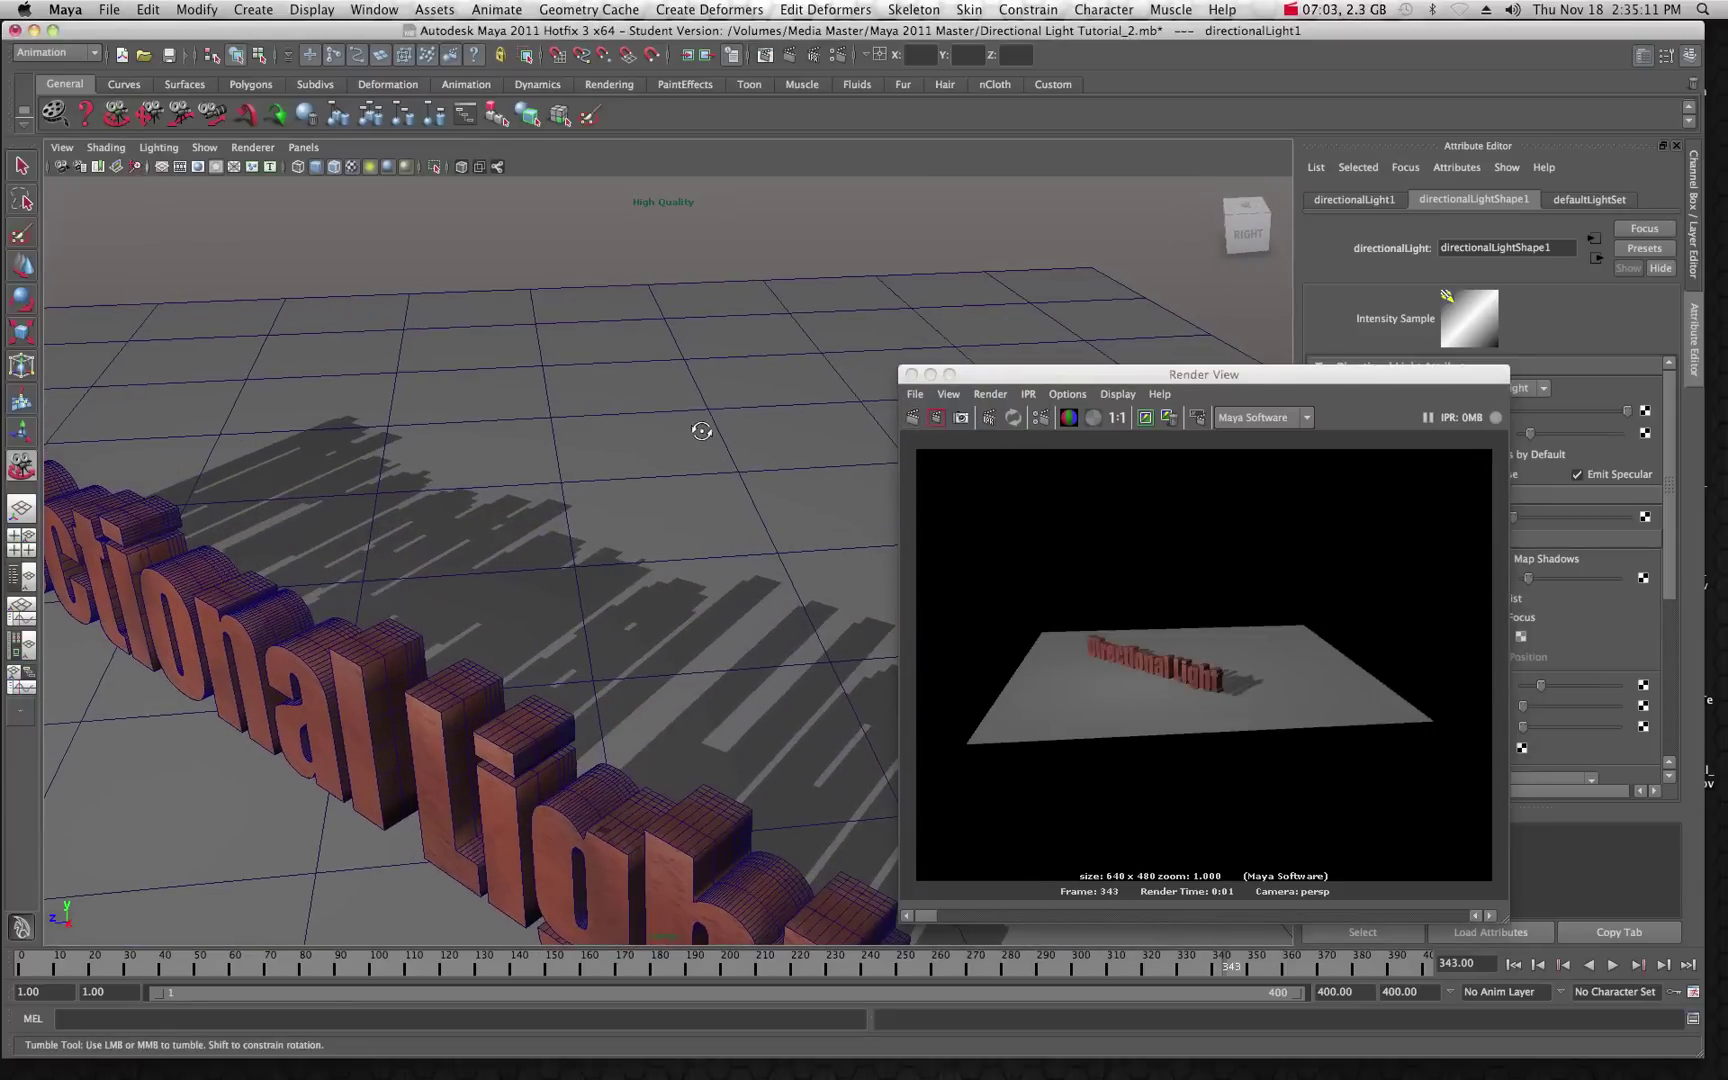
left_click(913, 418)
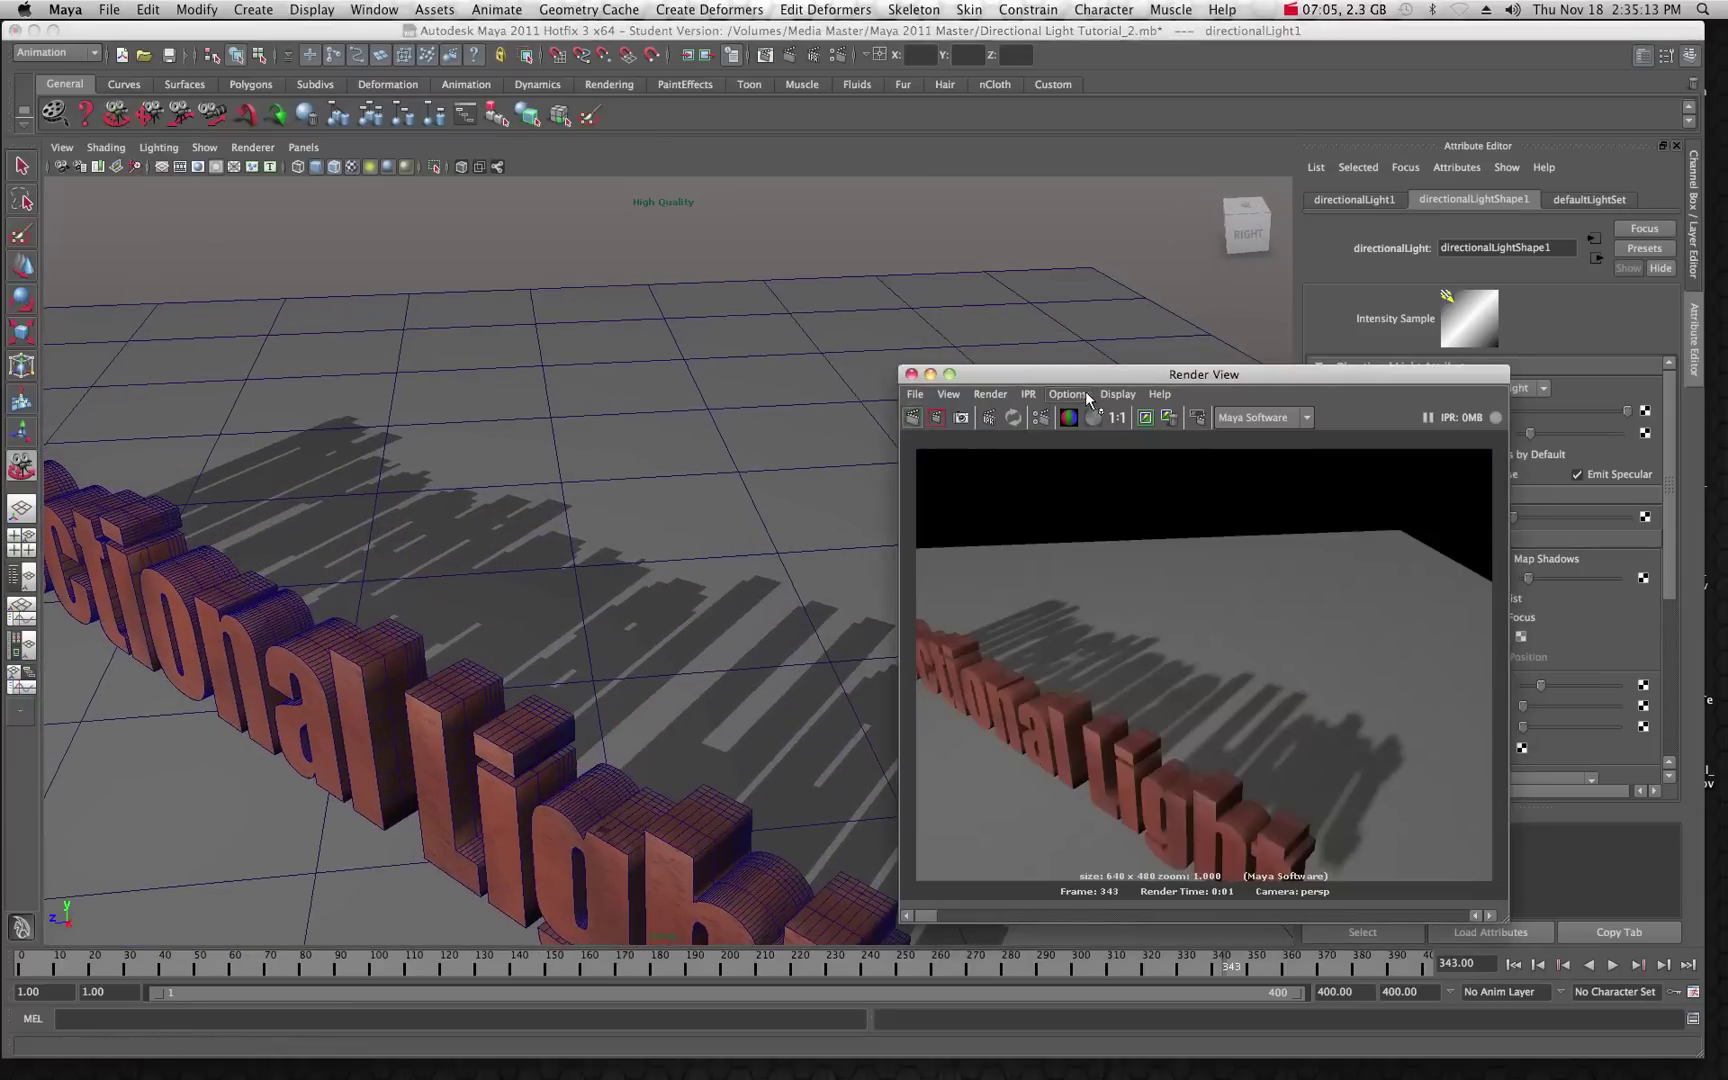
left_click_drag(1147, 375, 988, 320)
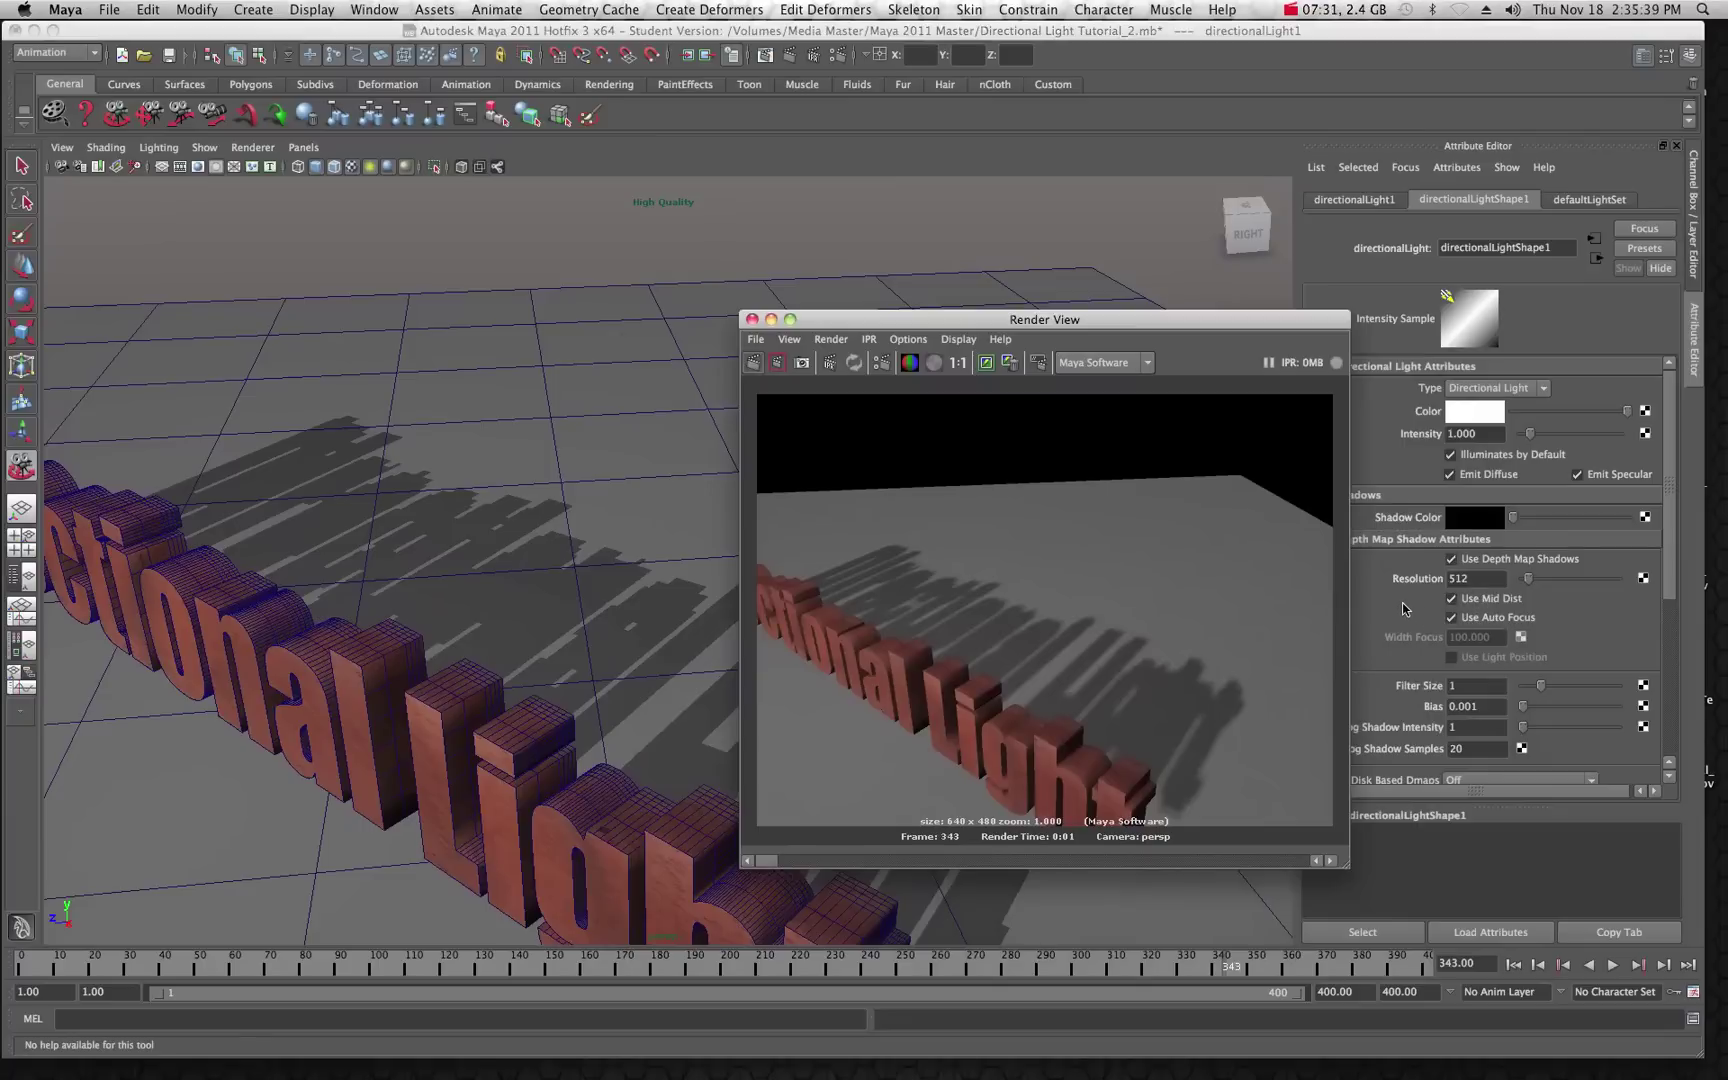
Step: Review the depth map shadow settings and render a tighter close-up of the shadow edges on the ground plane
scroll(1405, 607, "down", 1)
scroll(1403, 607, "down", 2)
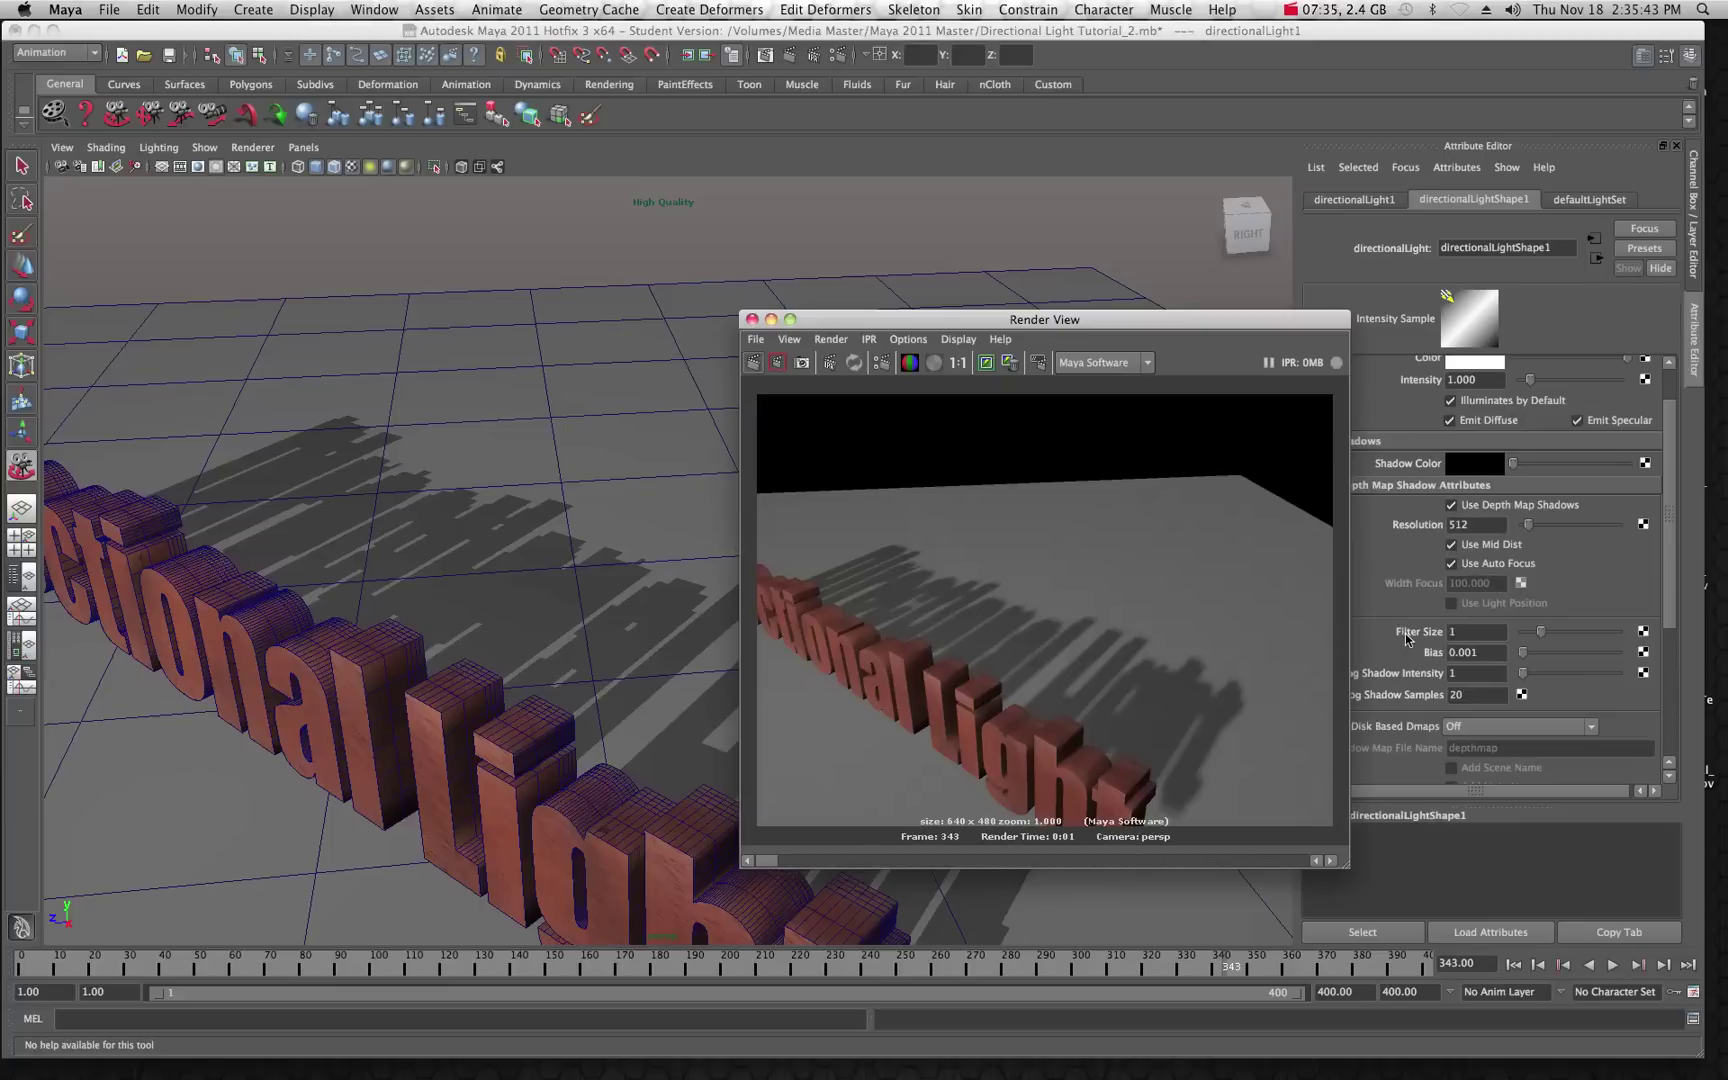
scroll(1406, 630, "down", 2)
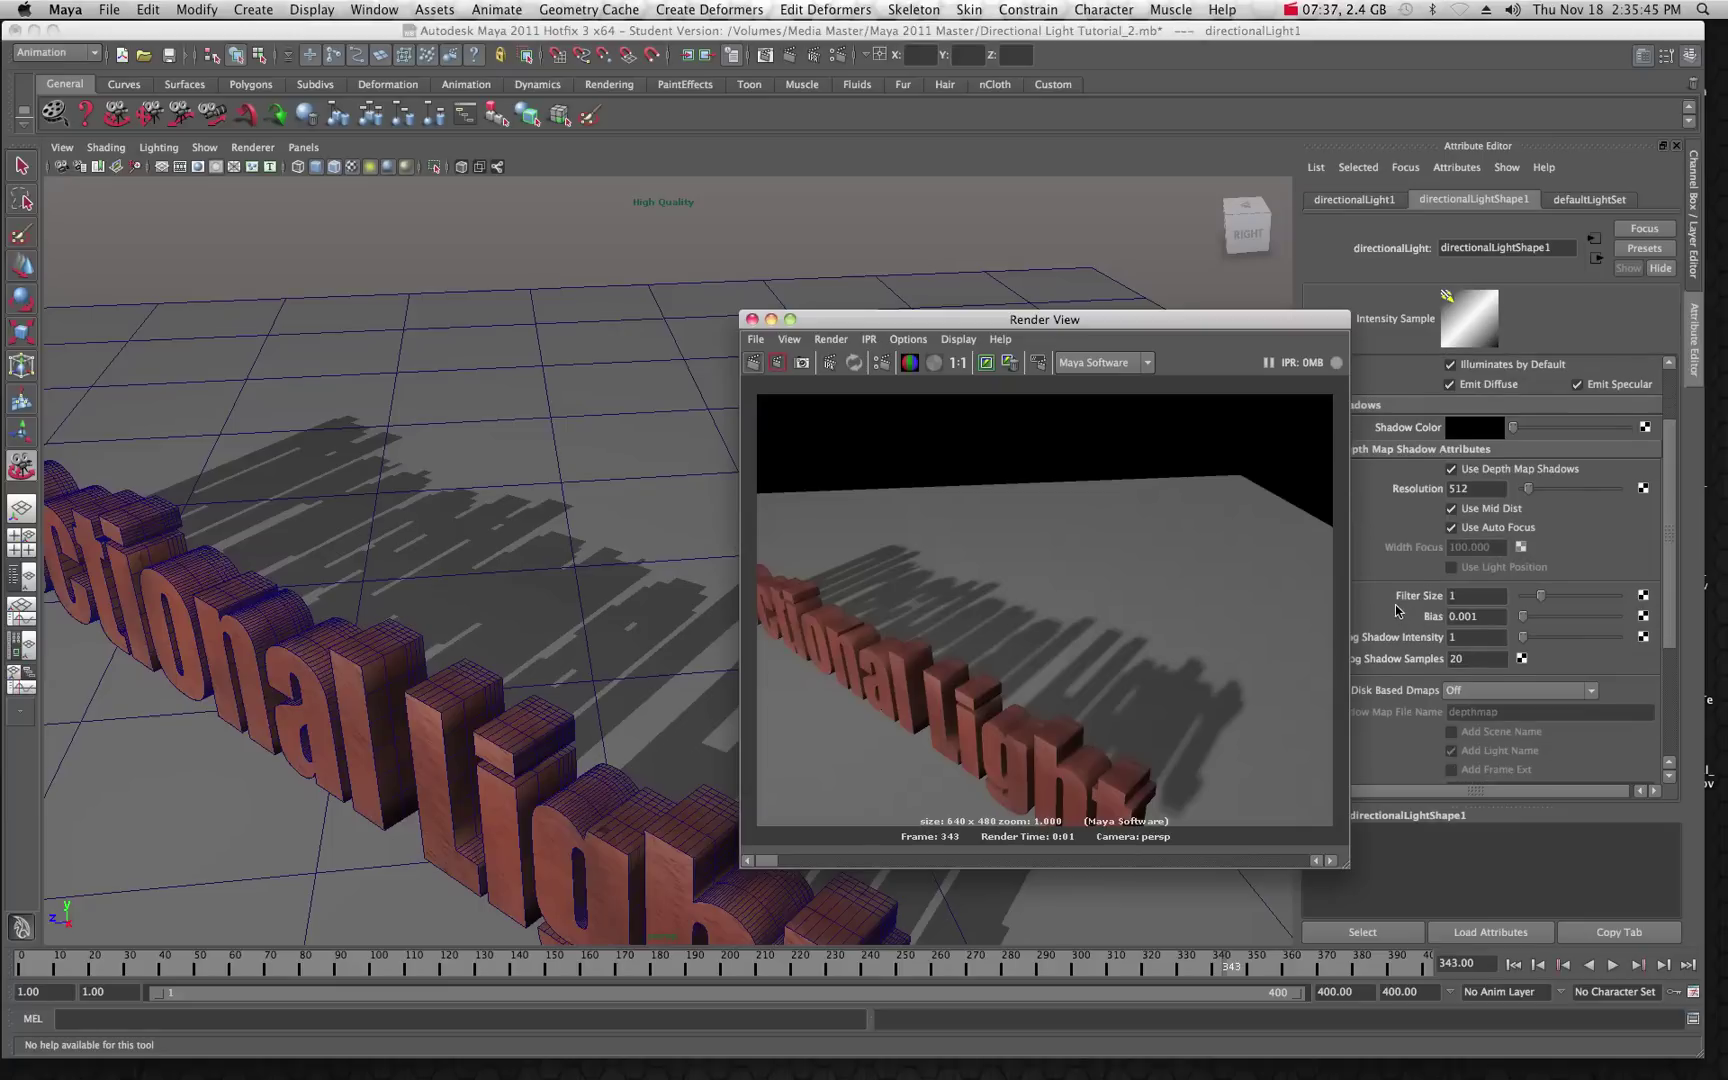
scroll(1397, 608, "down", 1)
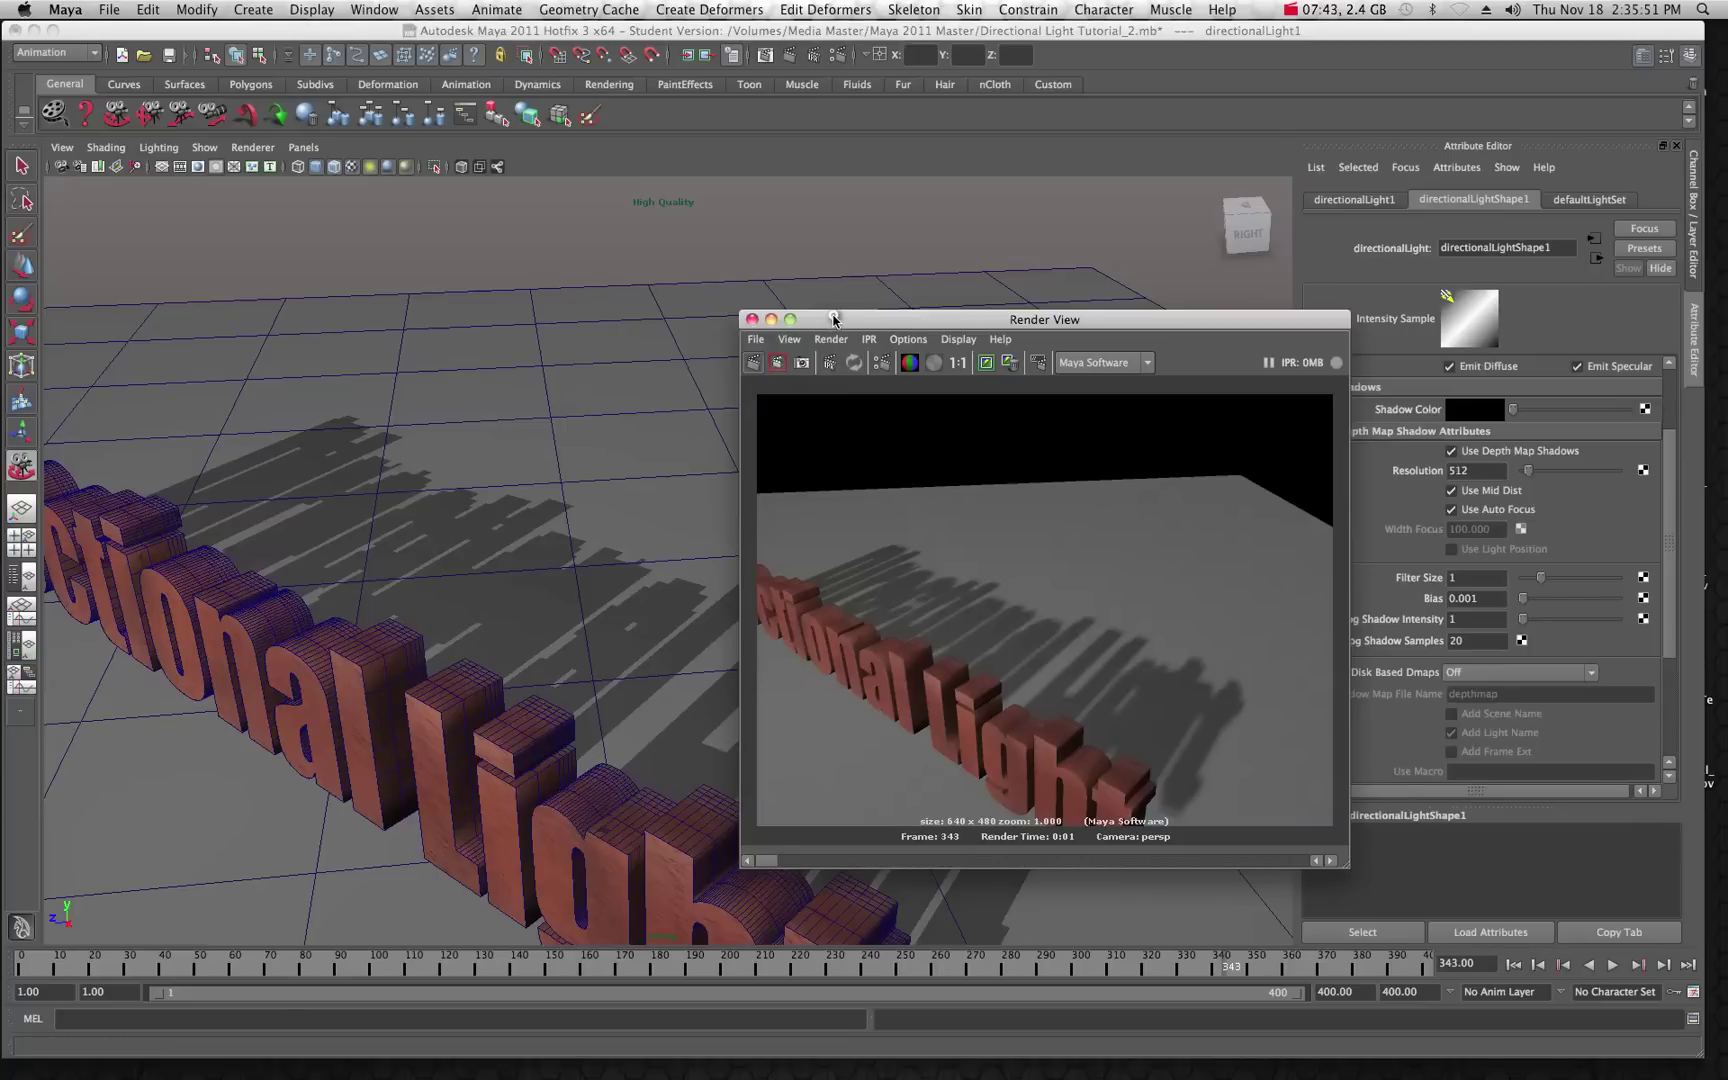
left_click_drag(834, 322, 903, 301)
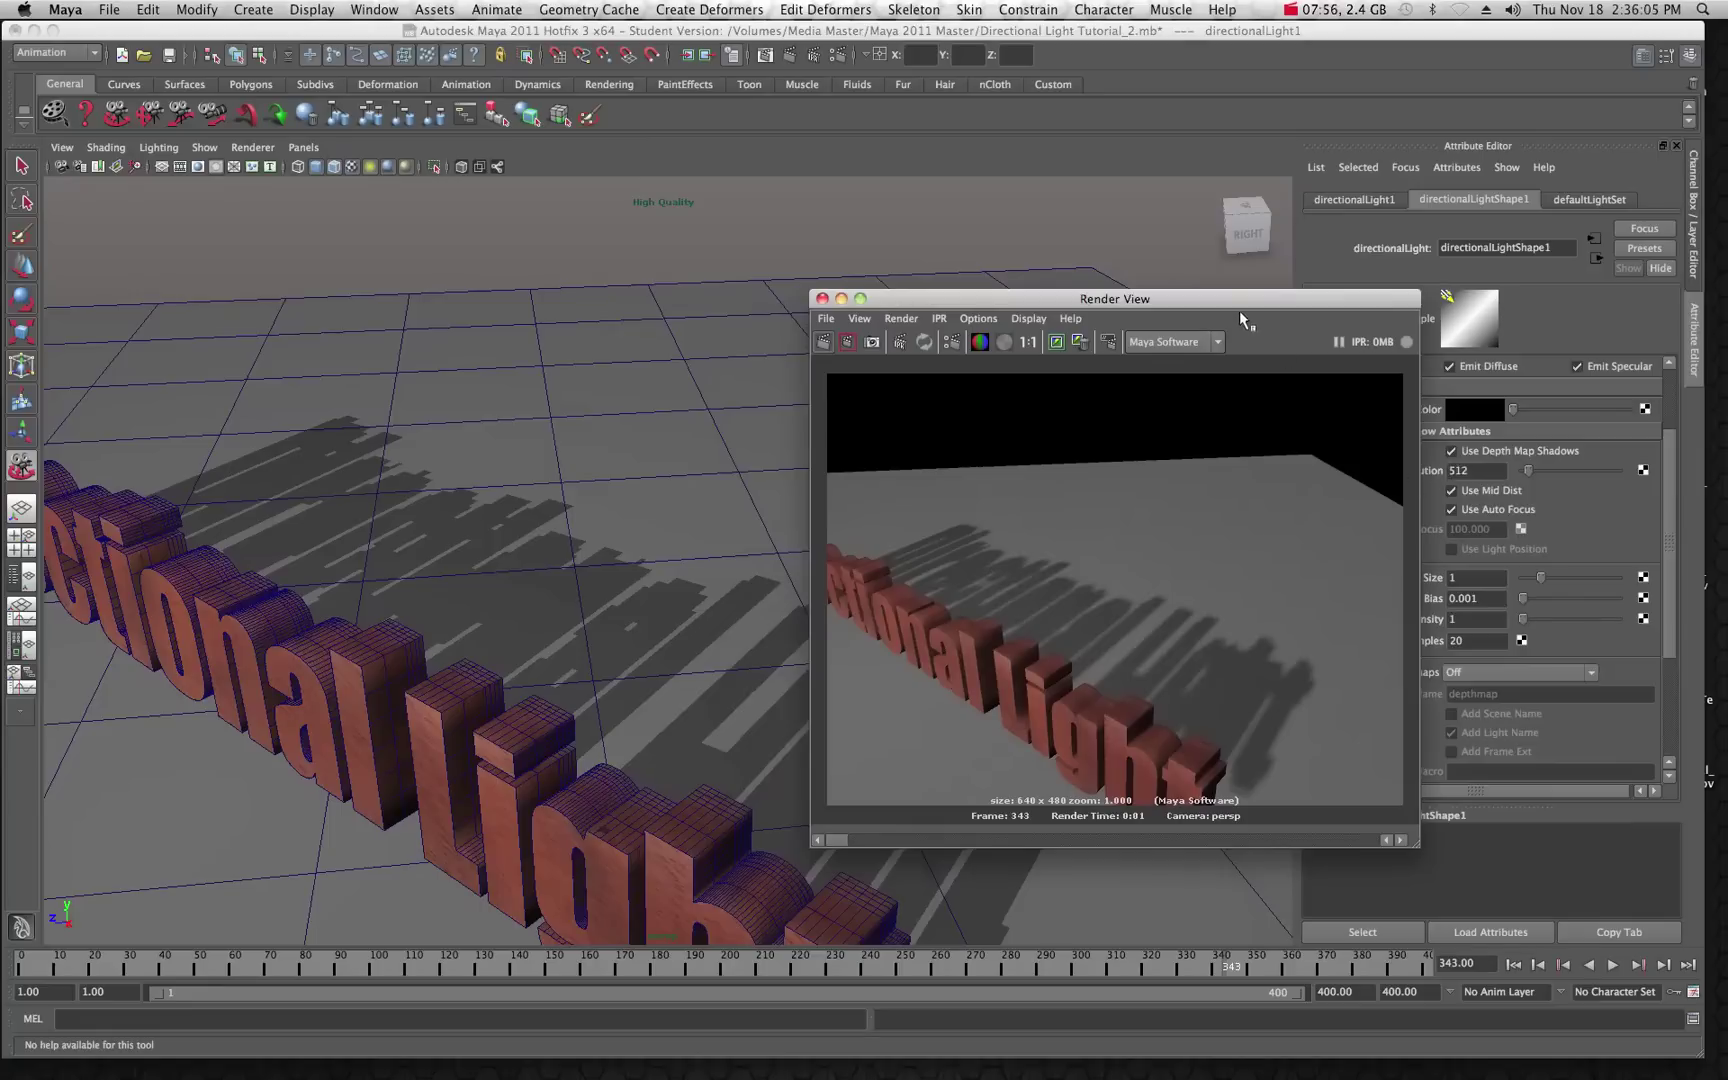
left_click_drag(640, 370, 579, 400, "alt")
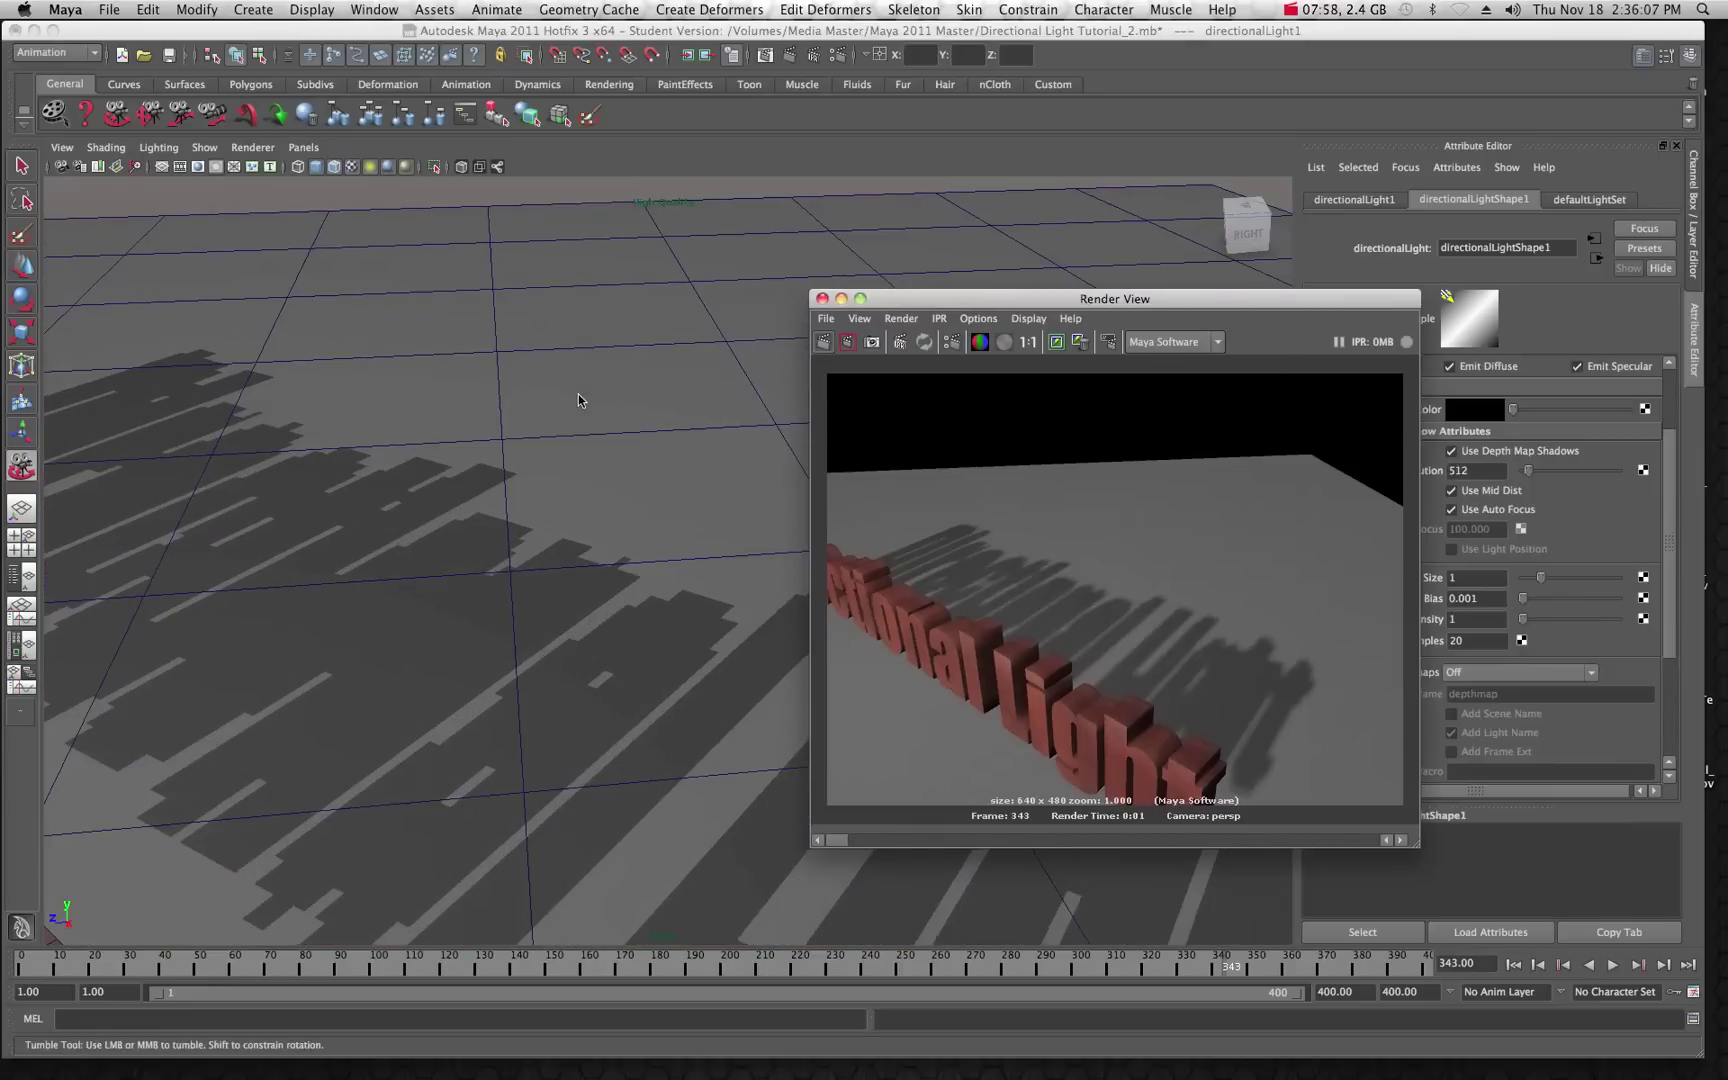
left_click(823, 341)
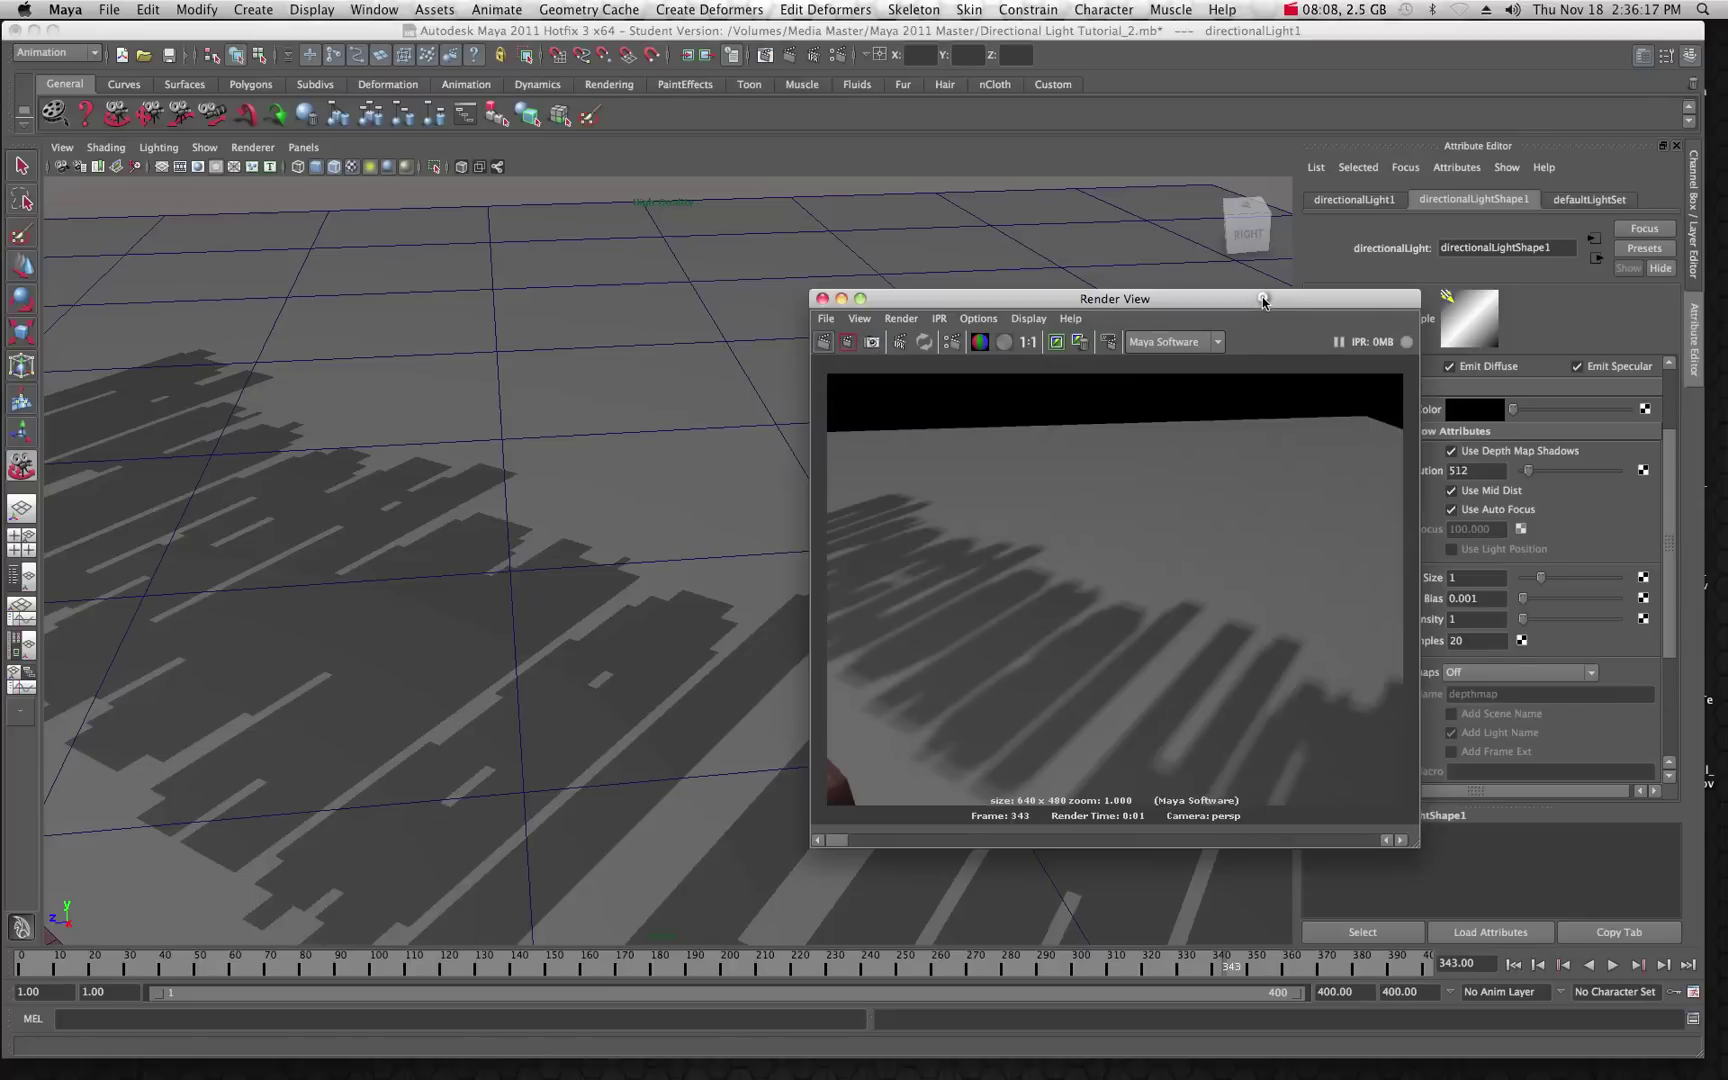
left_click_drag(1263, 302, 1139, 154)
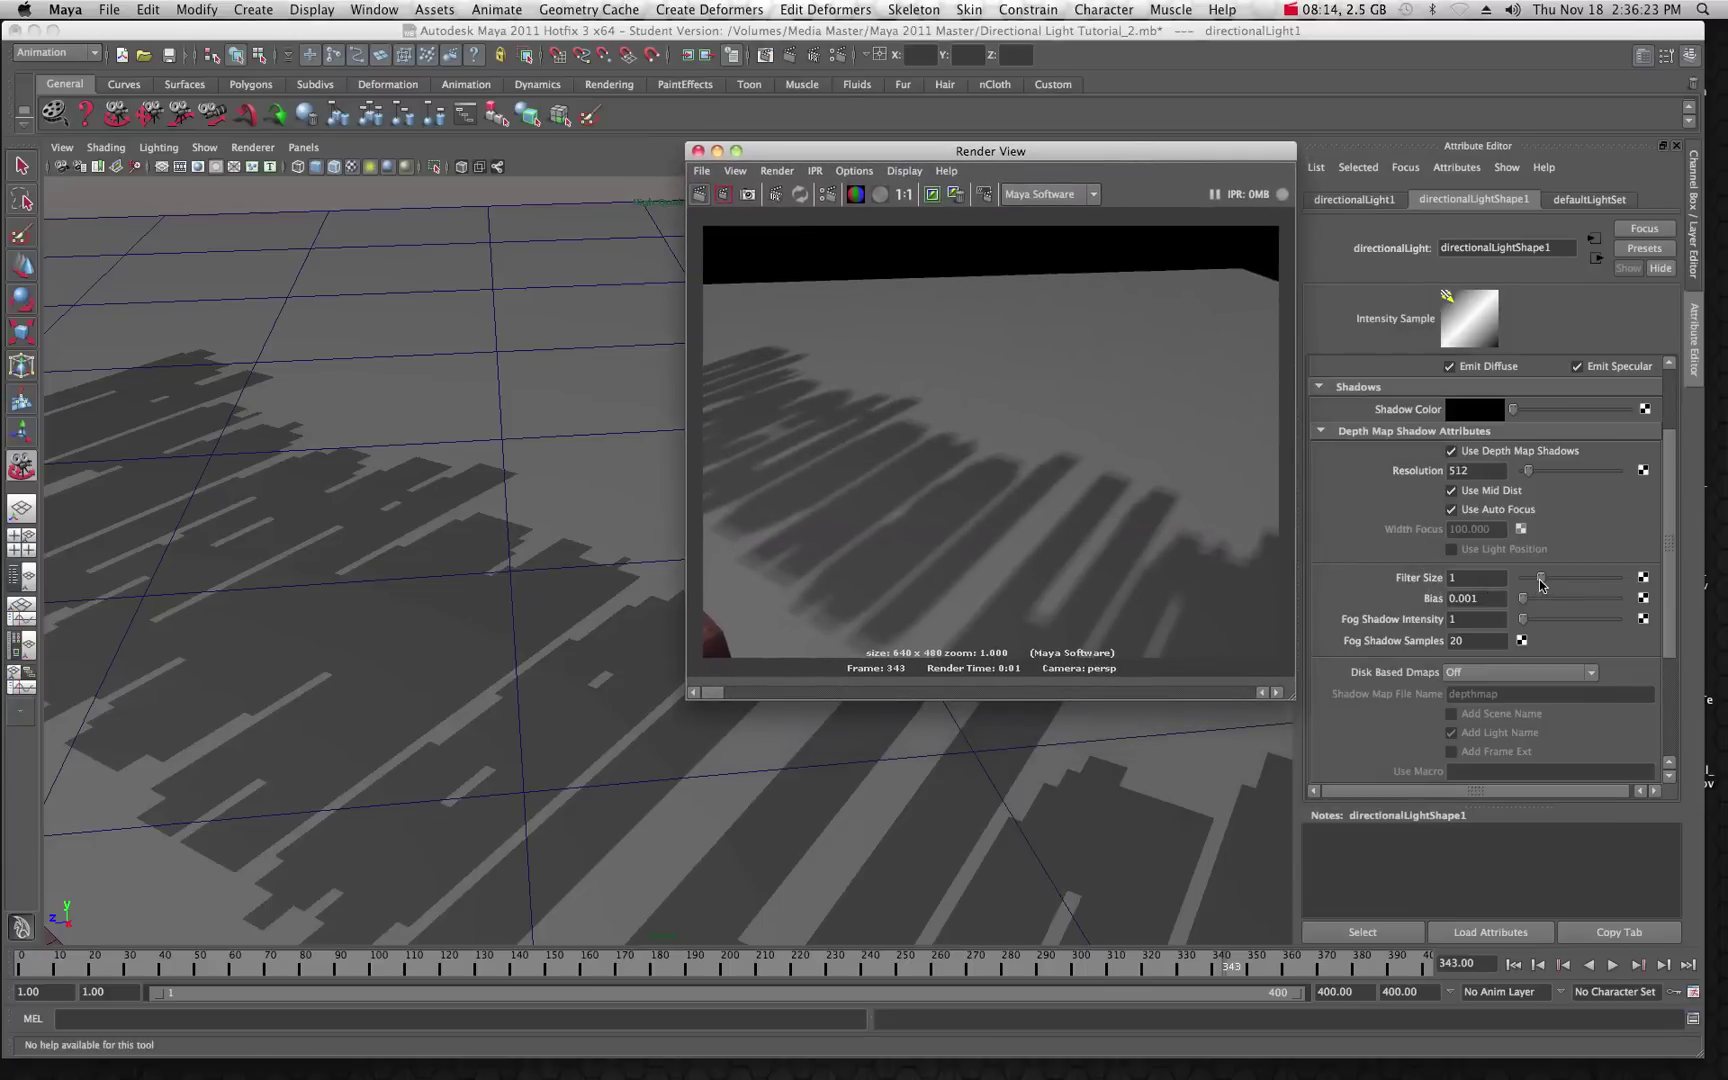
Step: Raise the depth map shadows' Filter Size to 2 and then to 3, re-rendering the shadow close-up at each value
left_click_drag(1541, 585, 1560, 578)
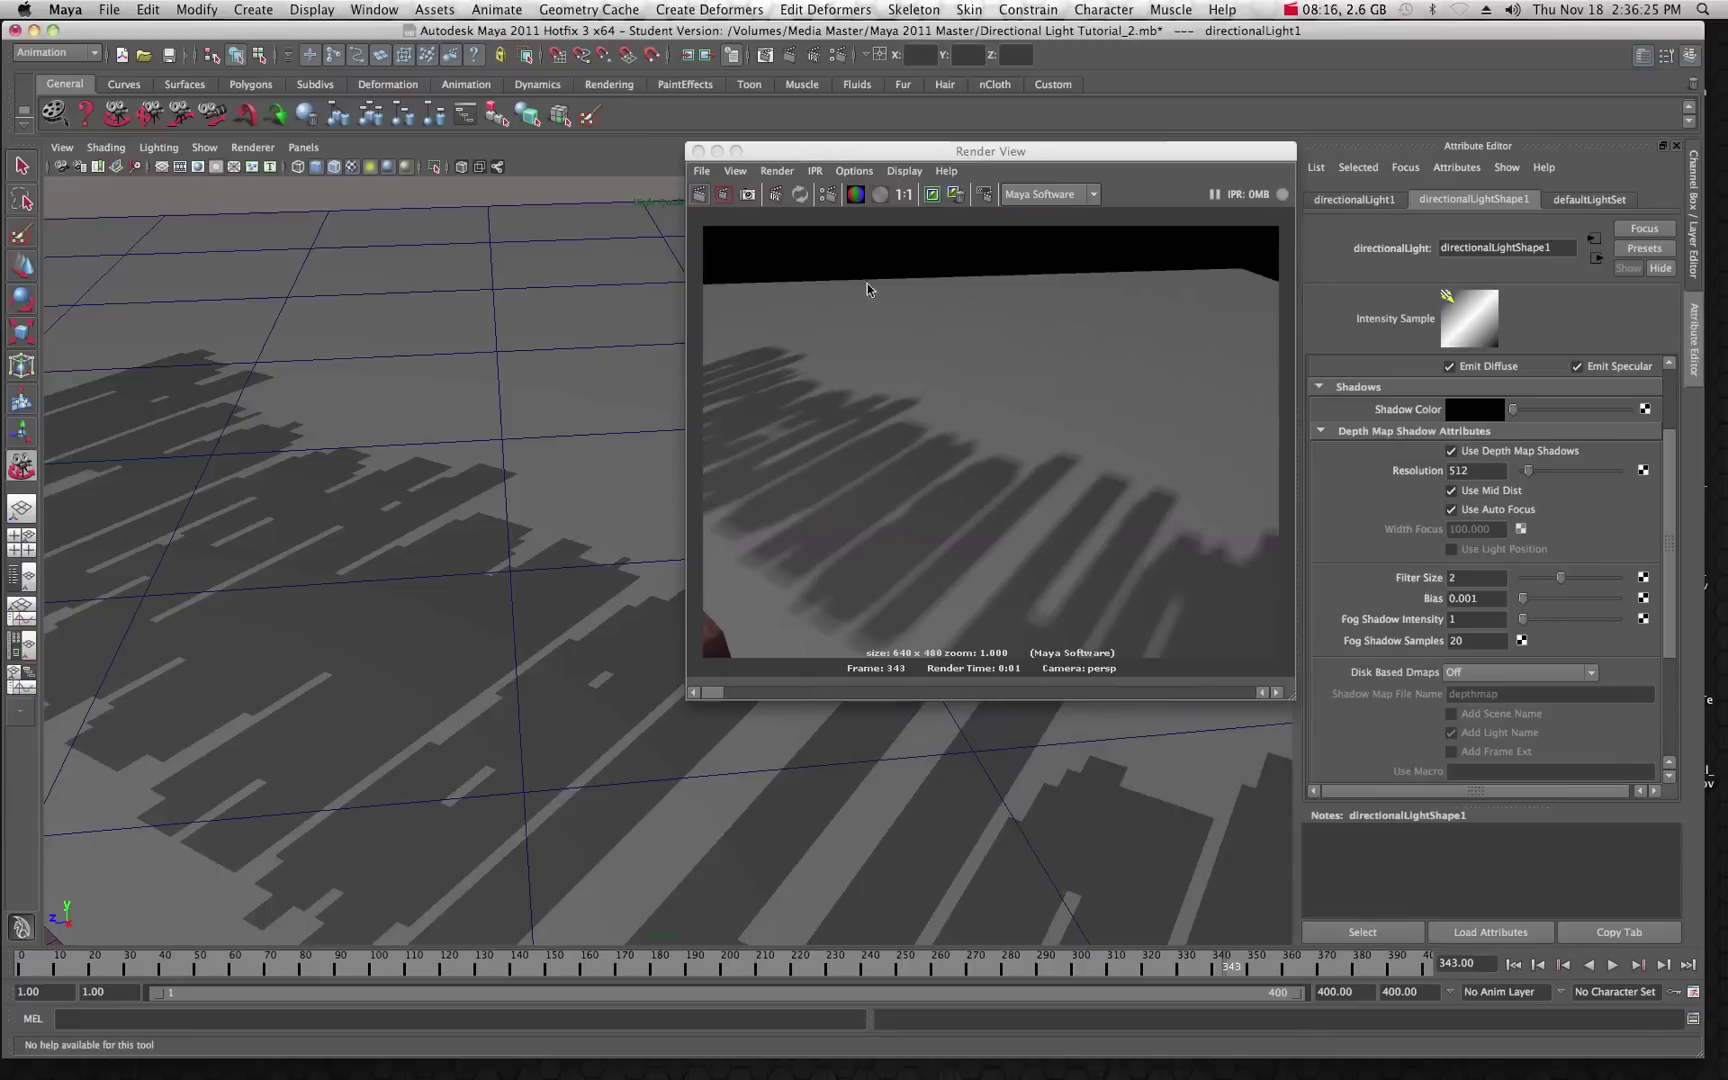
left_click(699, 195)
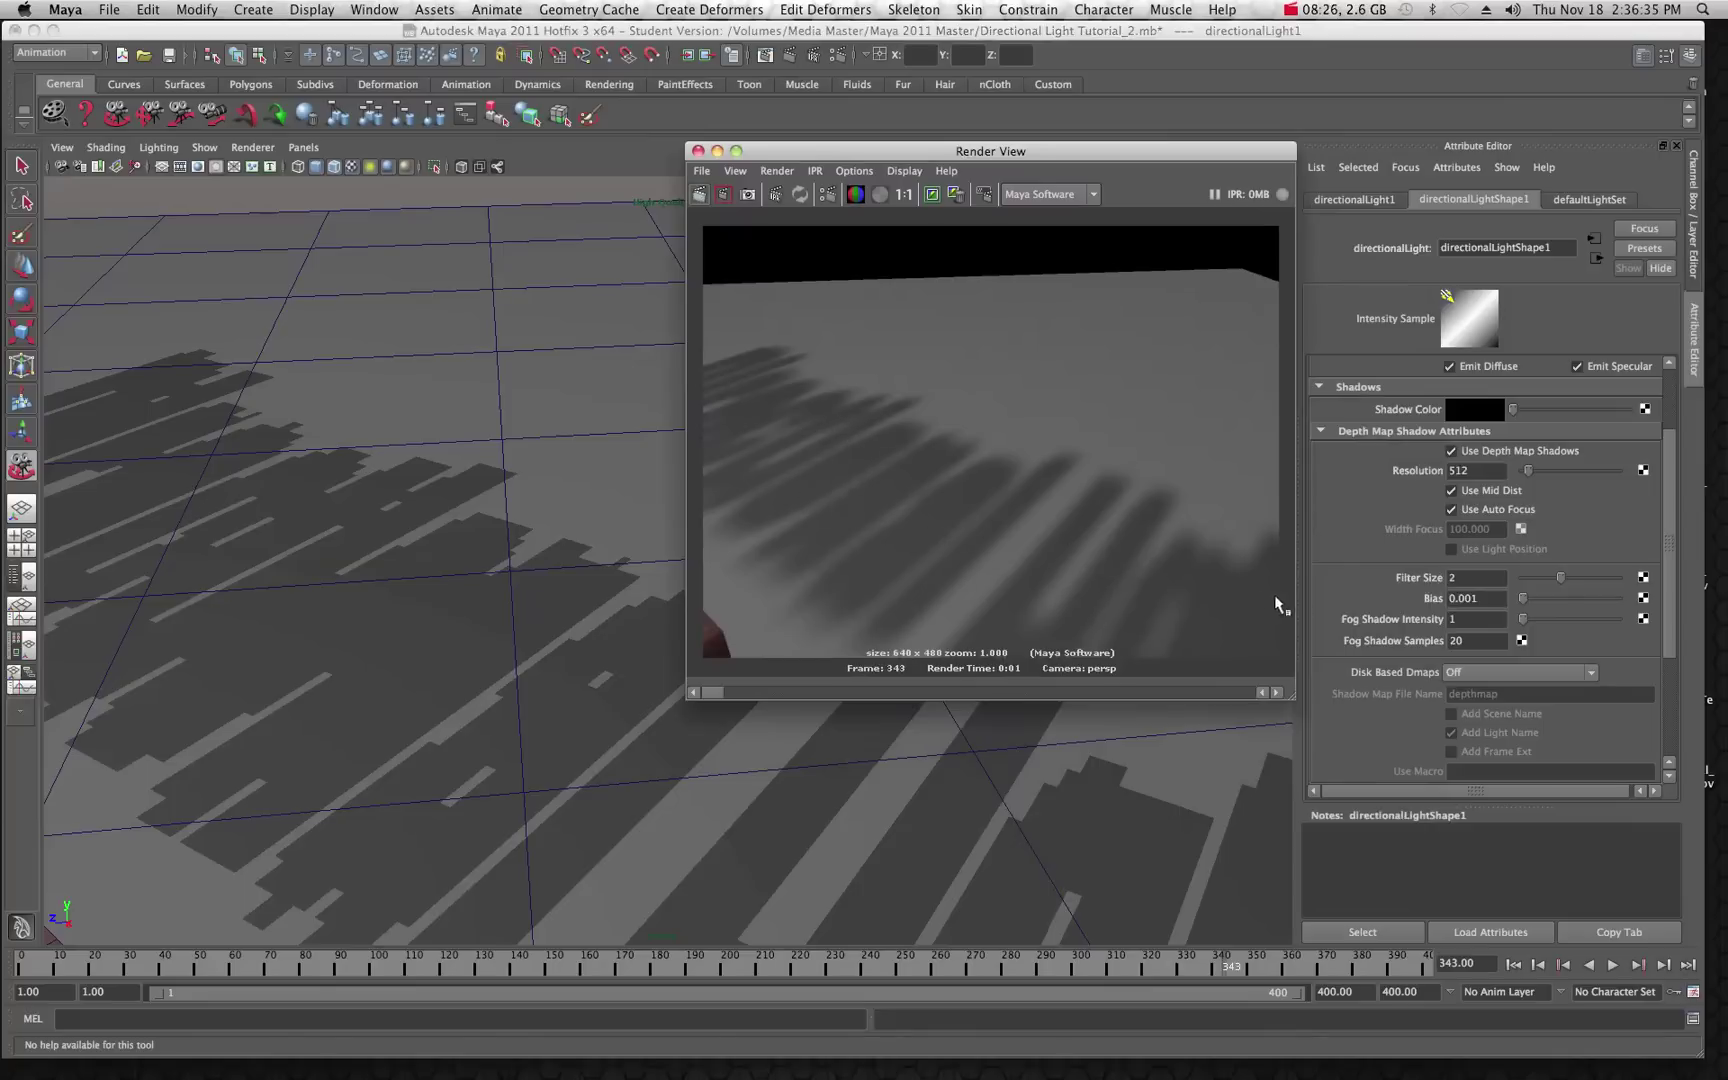
left_click_drag(1559, 578, 1578, 578)
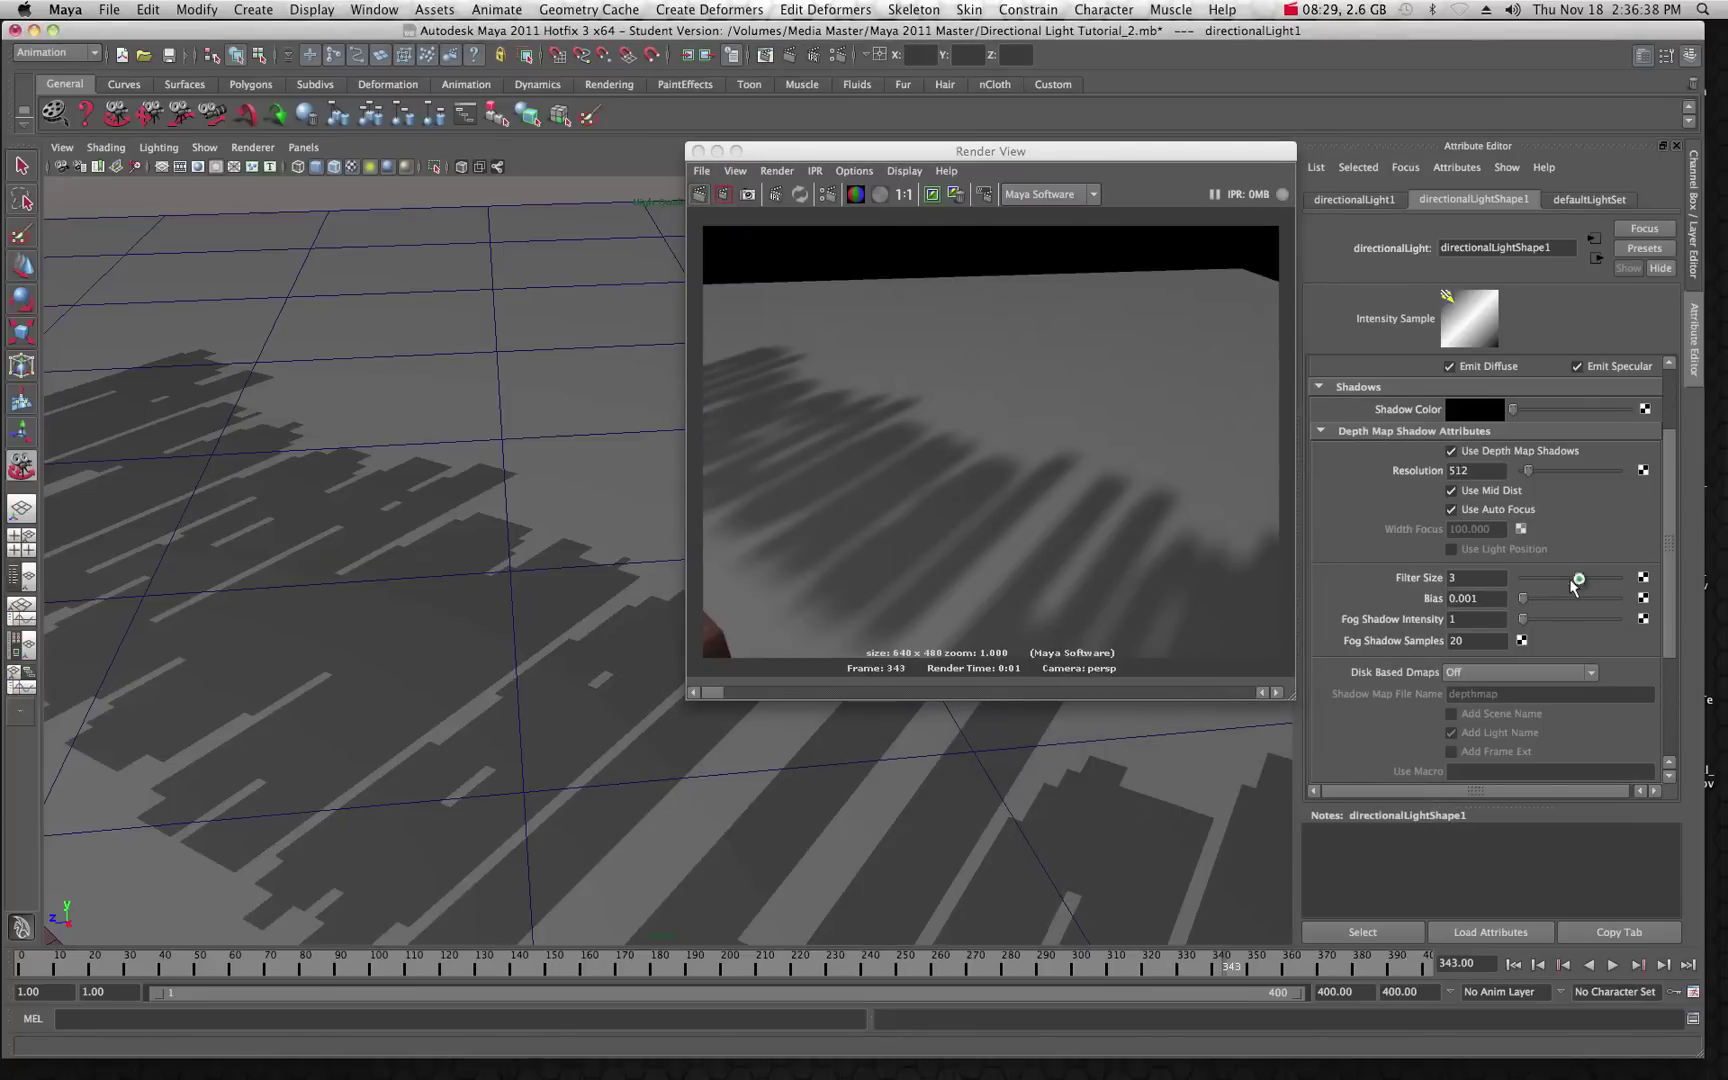
left_click(699, 194)
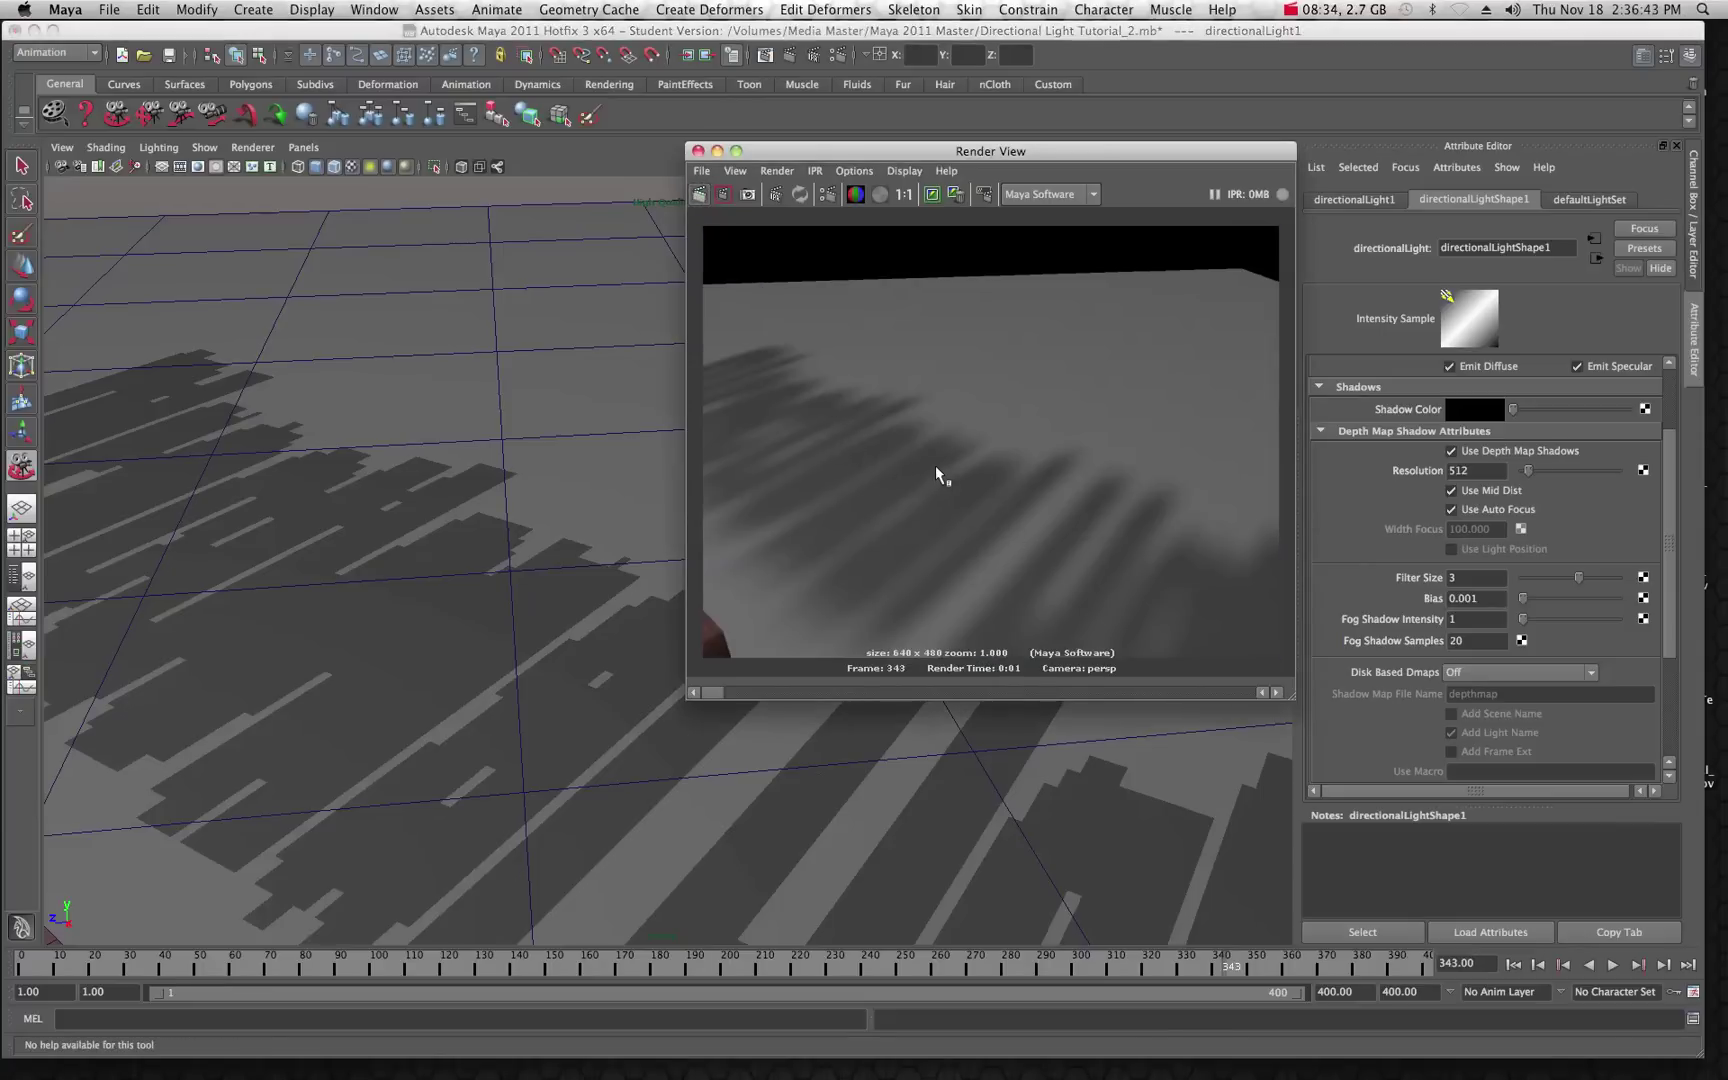
left_click_drag(528, 486, 545, 478, "alt")
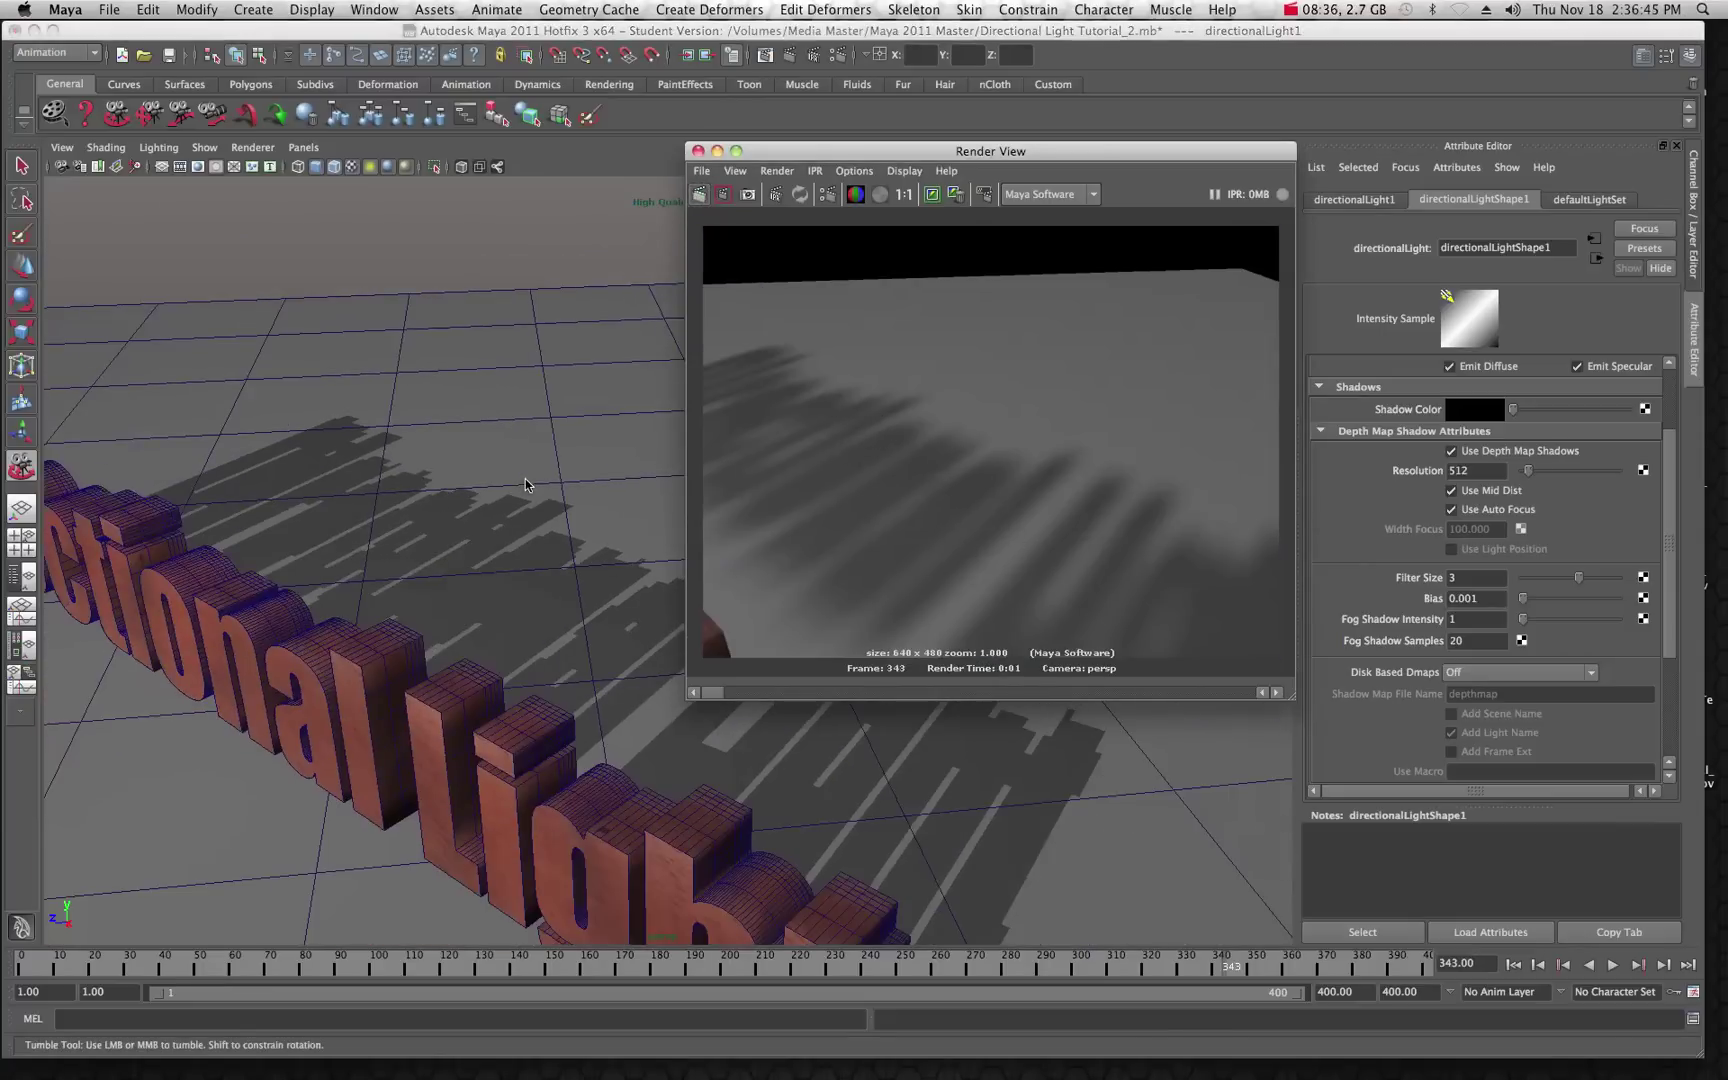
Step: Render a wider view of the 3D text, then re-render with the depth map Filter Size at 0 and at 1
left_click(699, 194)
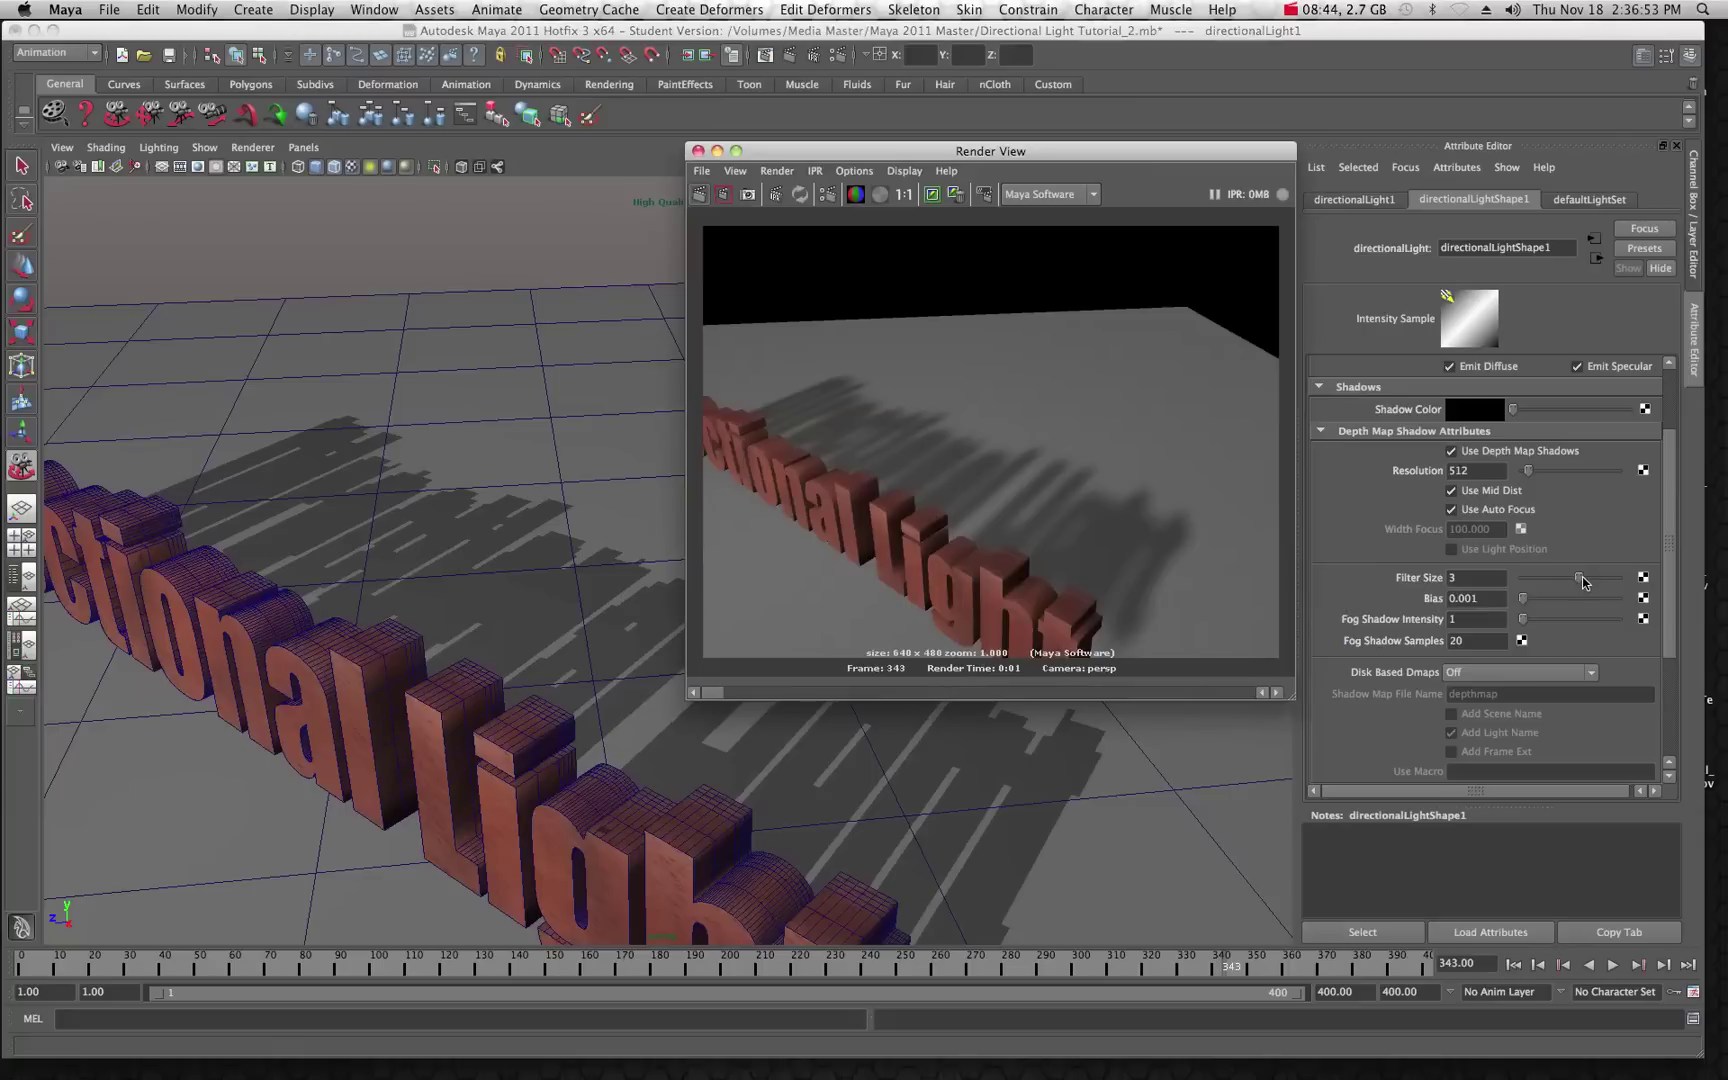
left_click_drag(1583, 582, 1516, 583)
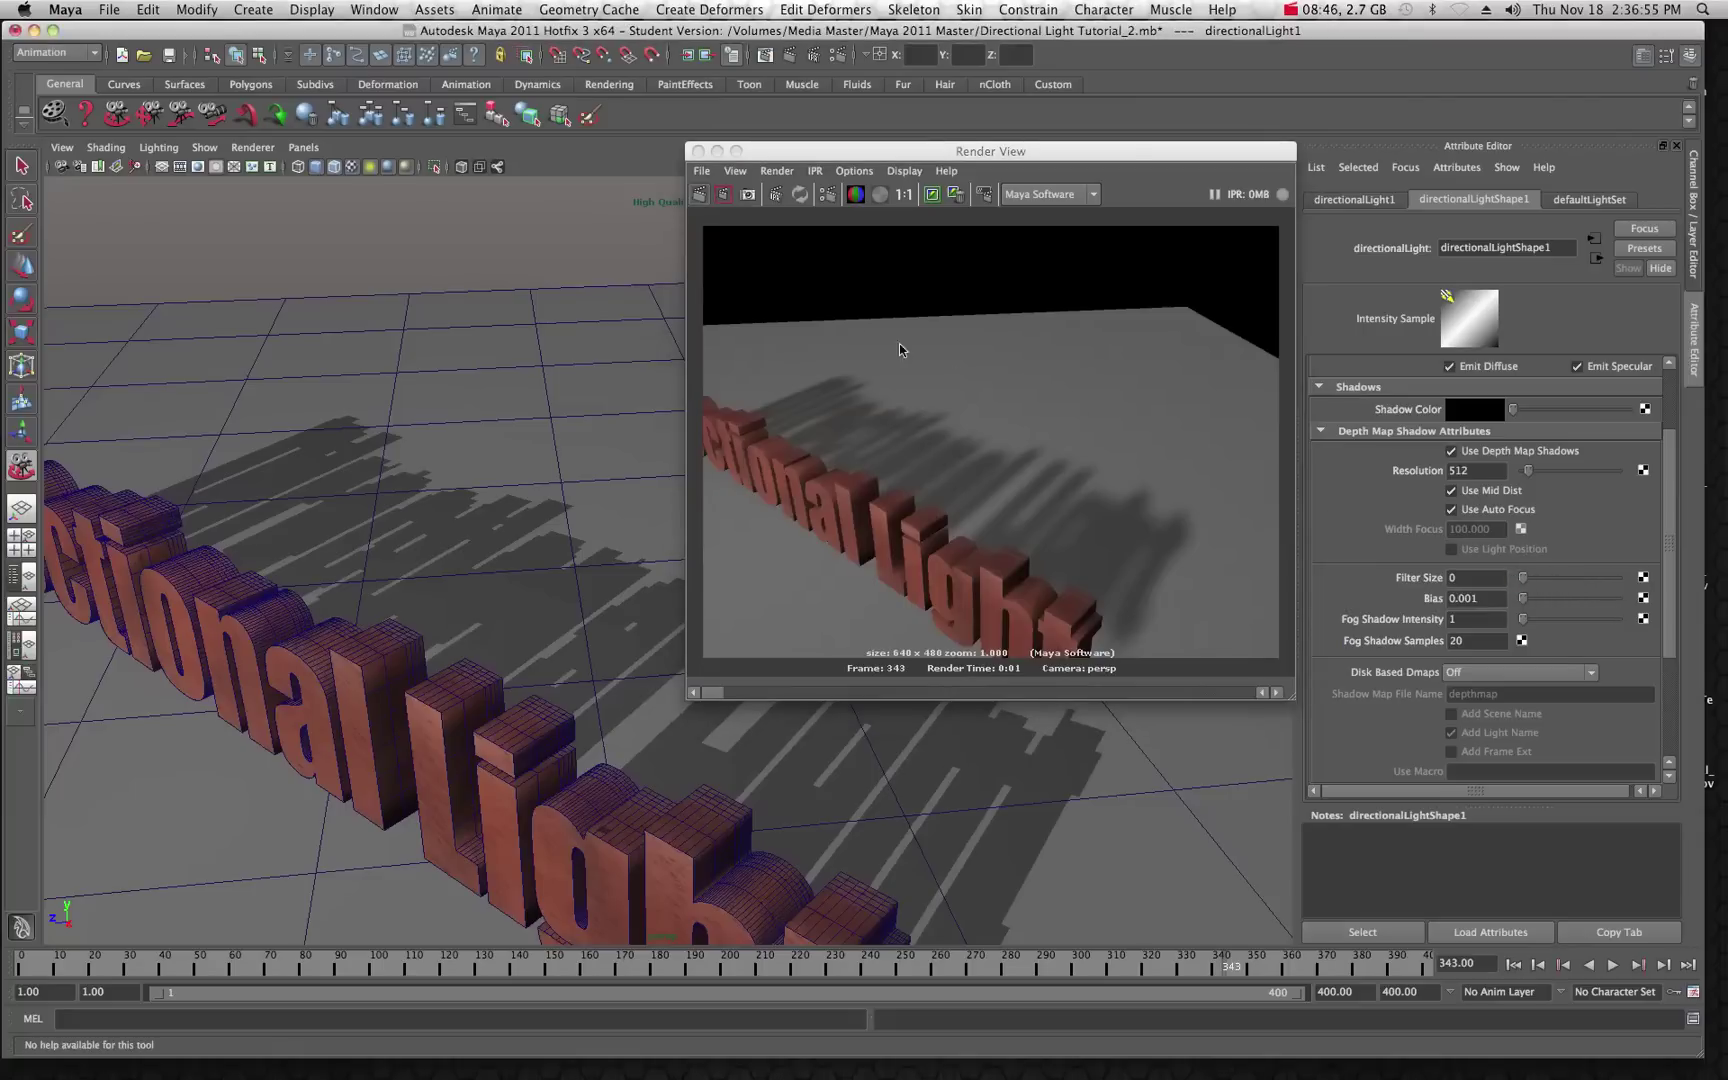
left_click(701, 193)
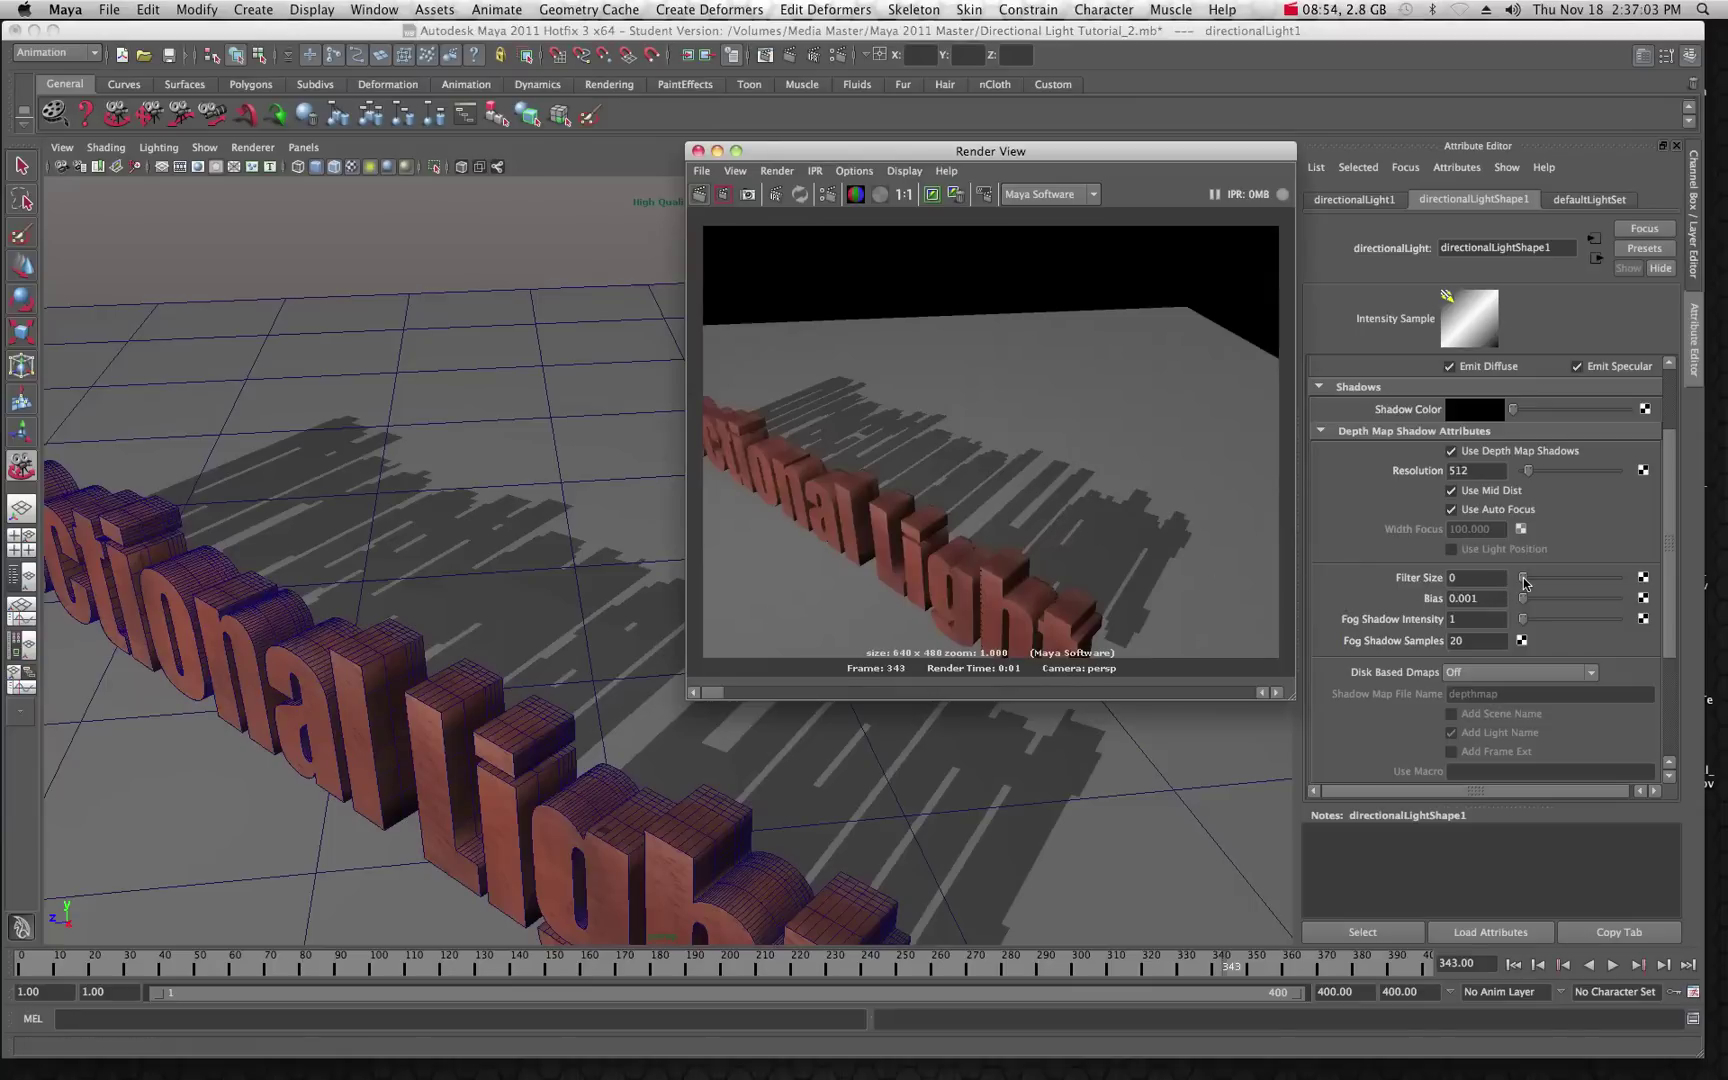
left_click_drag(1524, 579, 1540, 579)
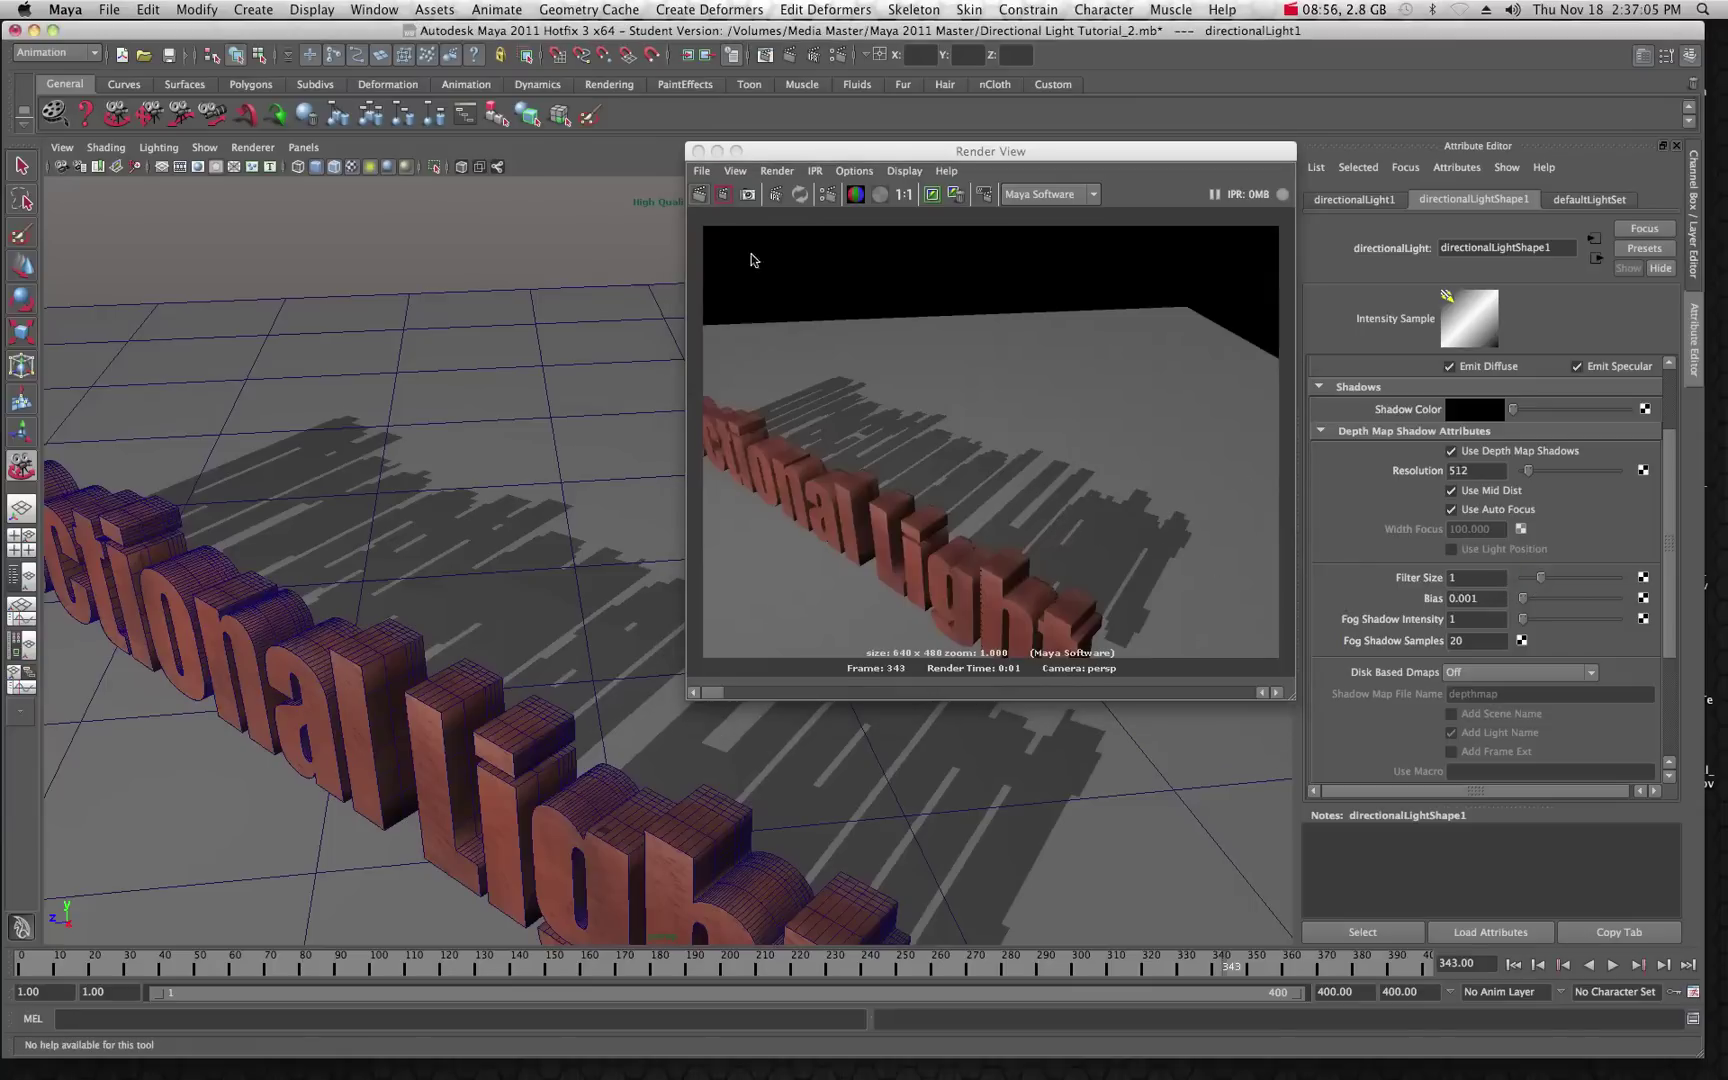
left_click(722, 194)
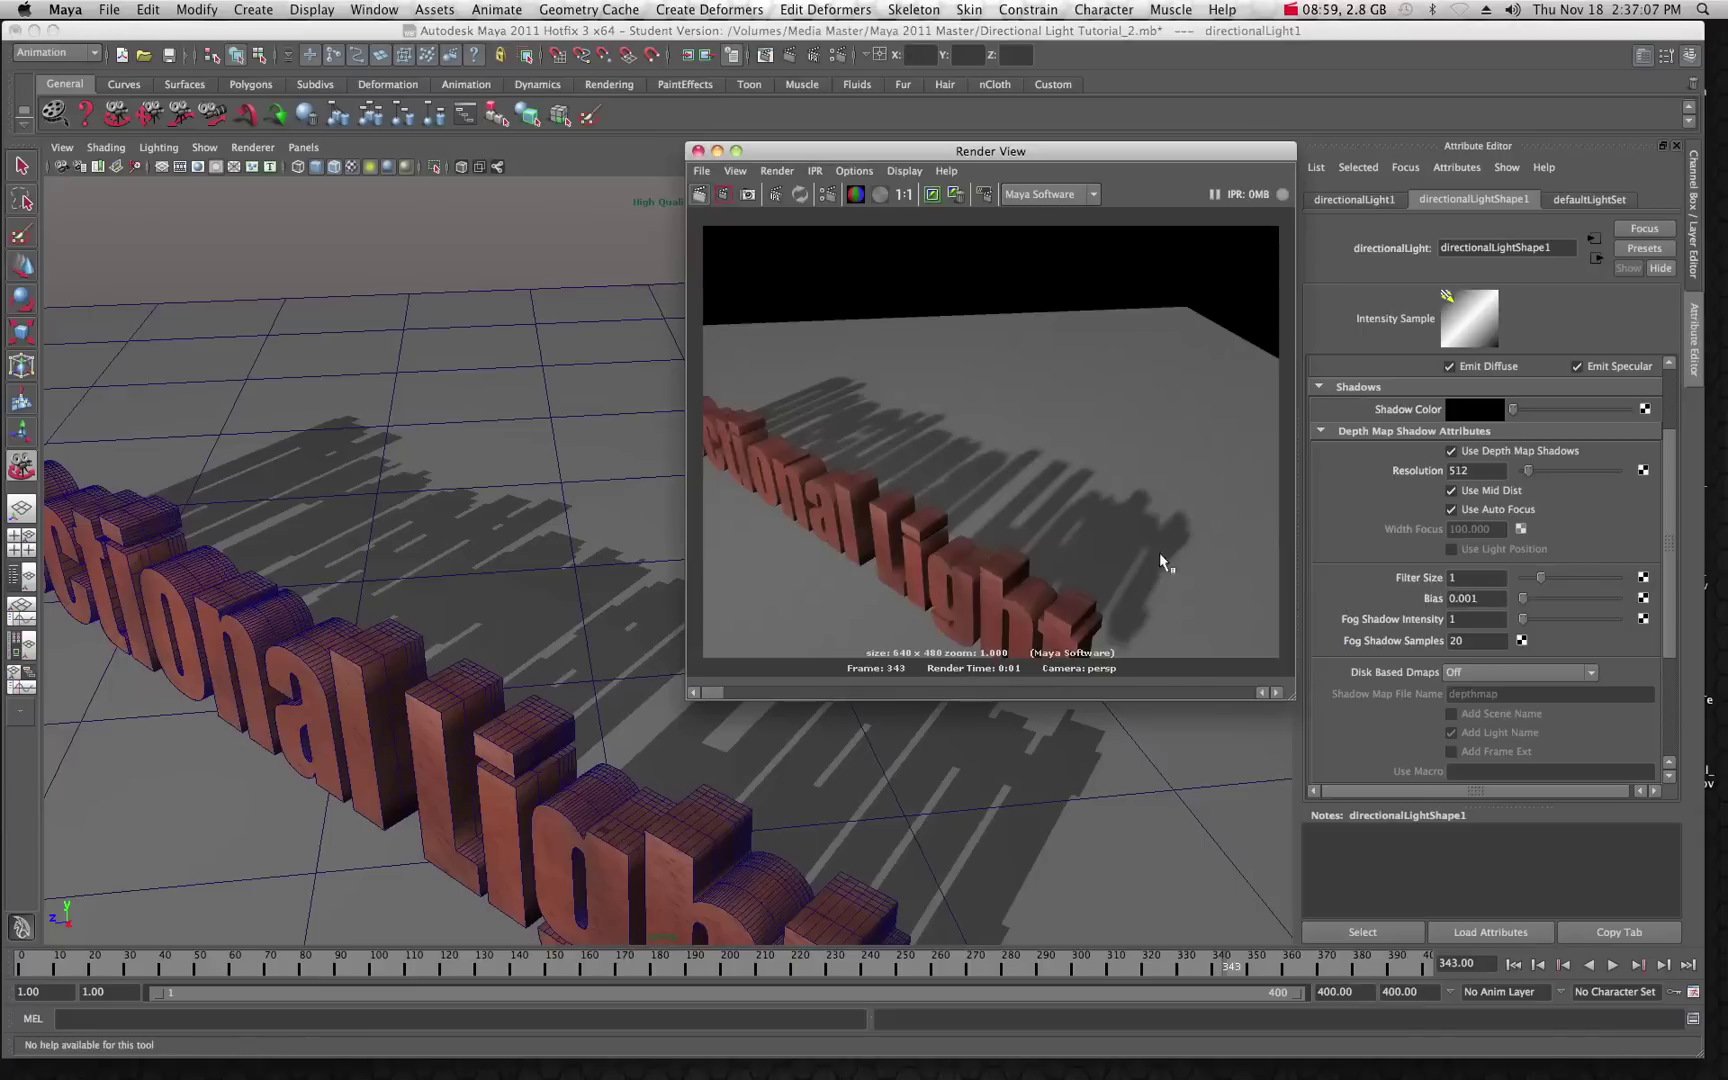
Step: Raise the depth map shadows' Filter Size to 2 and then to 4, re-rendering the wider text view at each value
left_click_drag(1540, 579, 1560, 580)
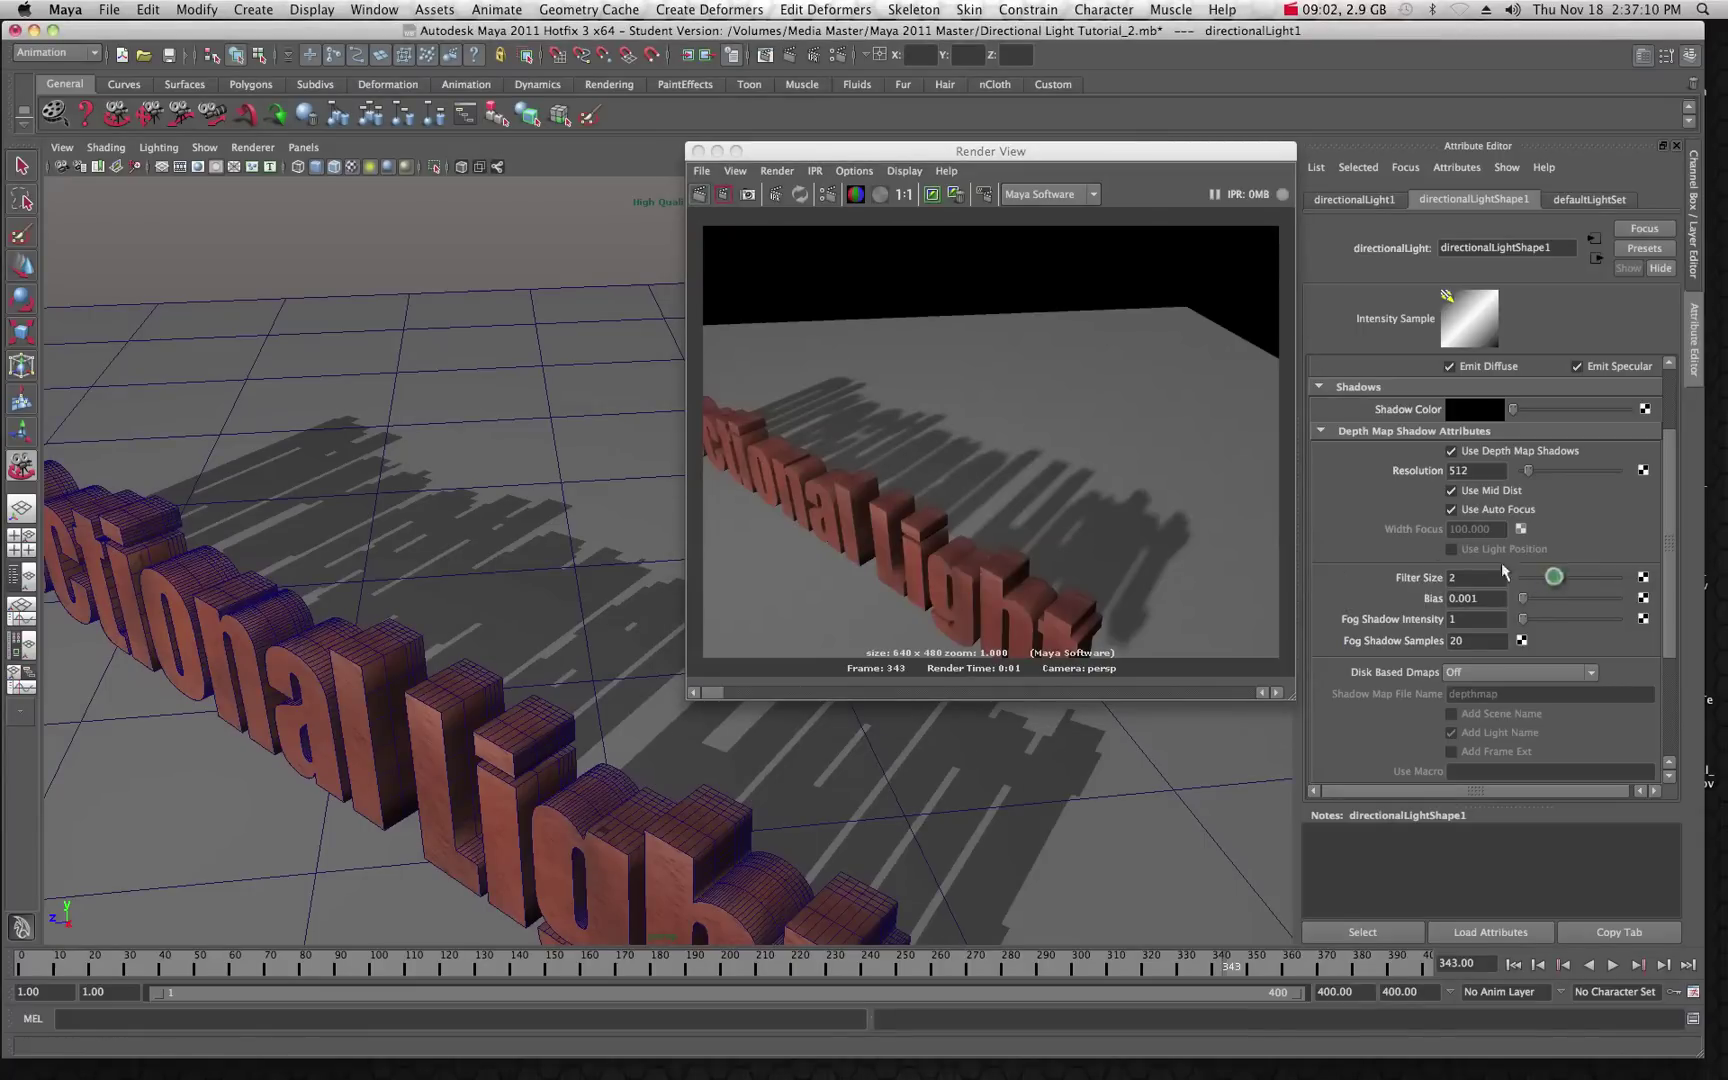
left_click(704, 201)
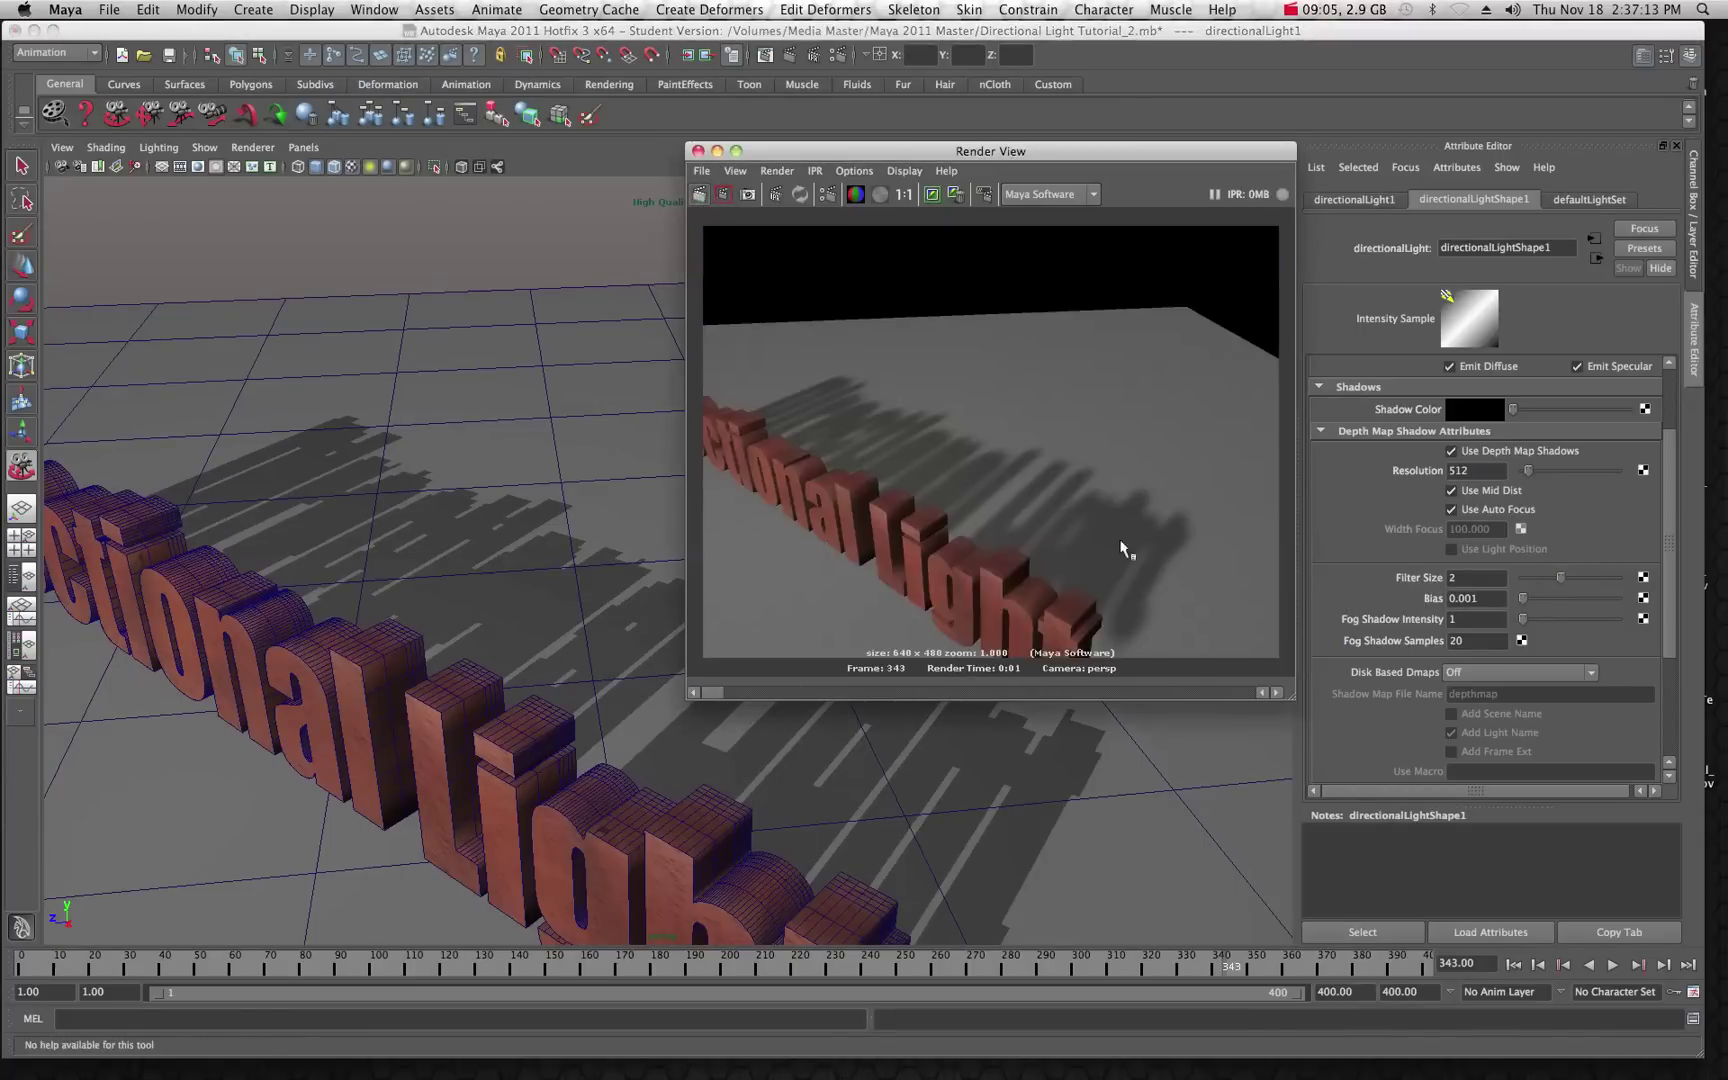
left_click(1563, 579)
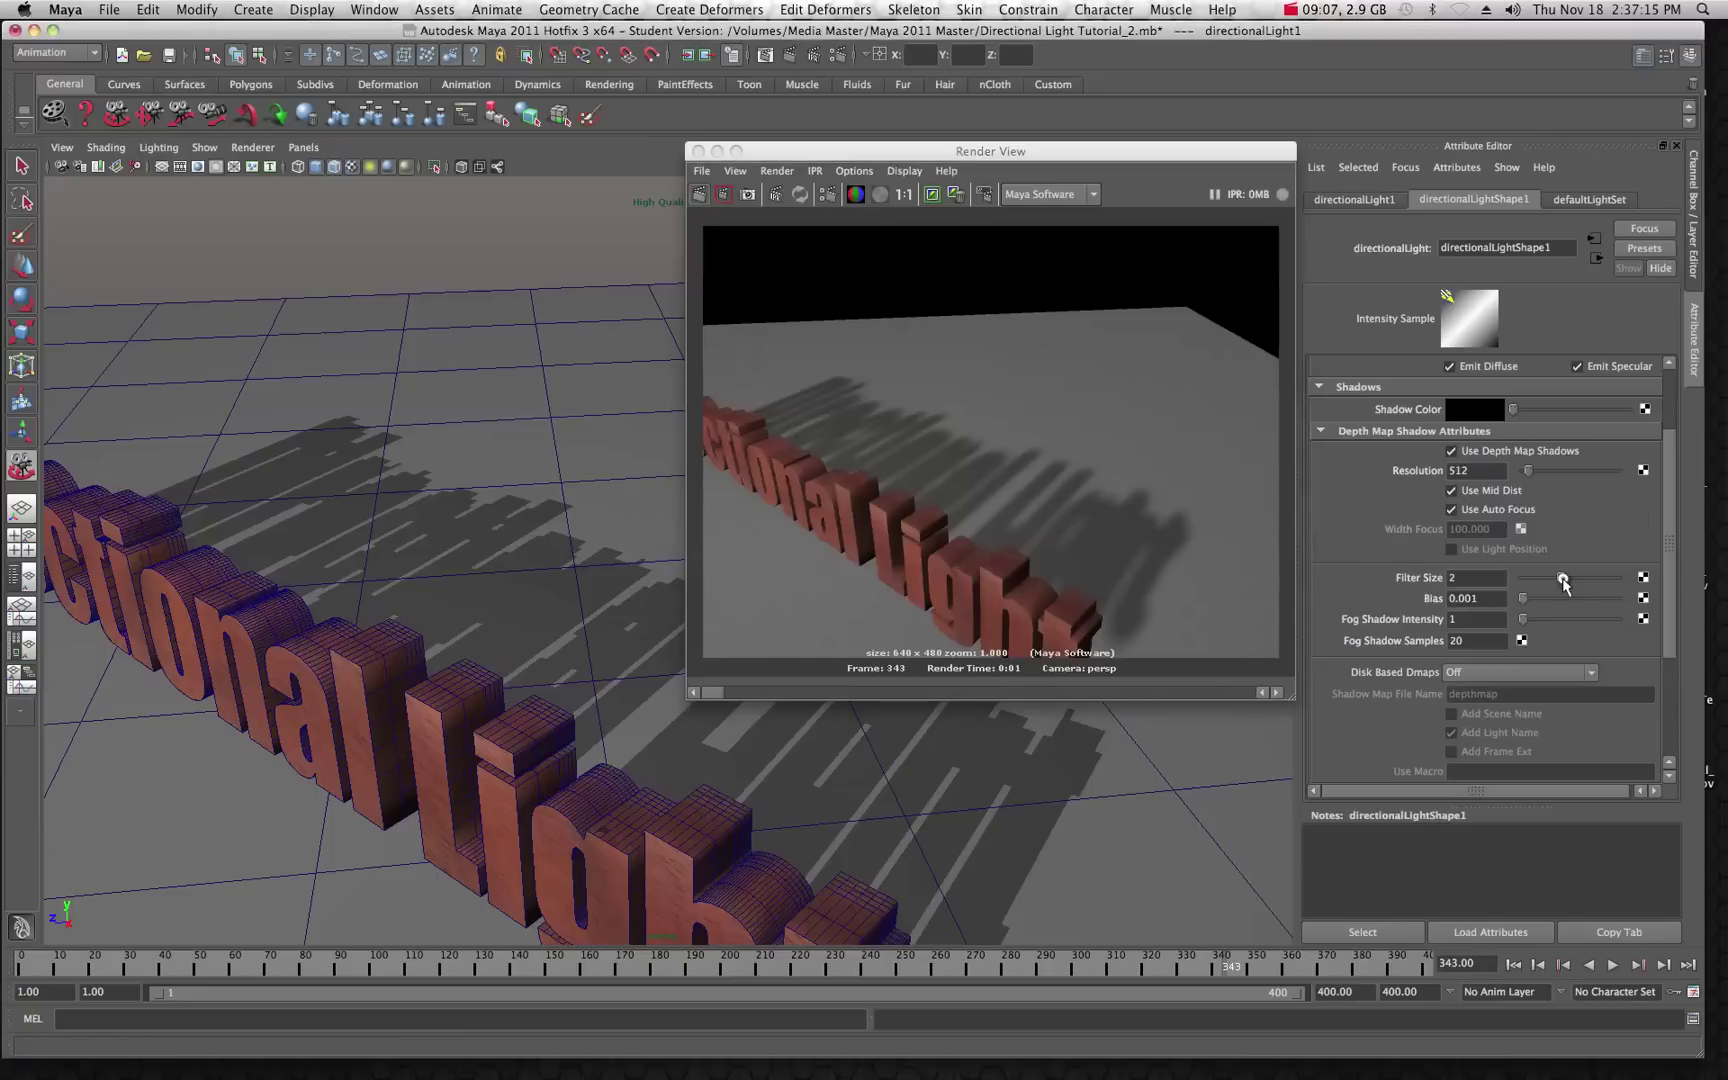
left_click_drag(1565, 583, 1598, 578)
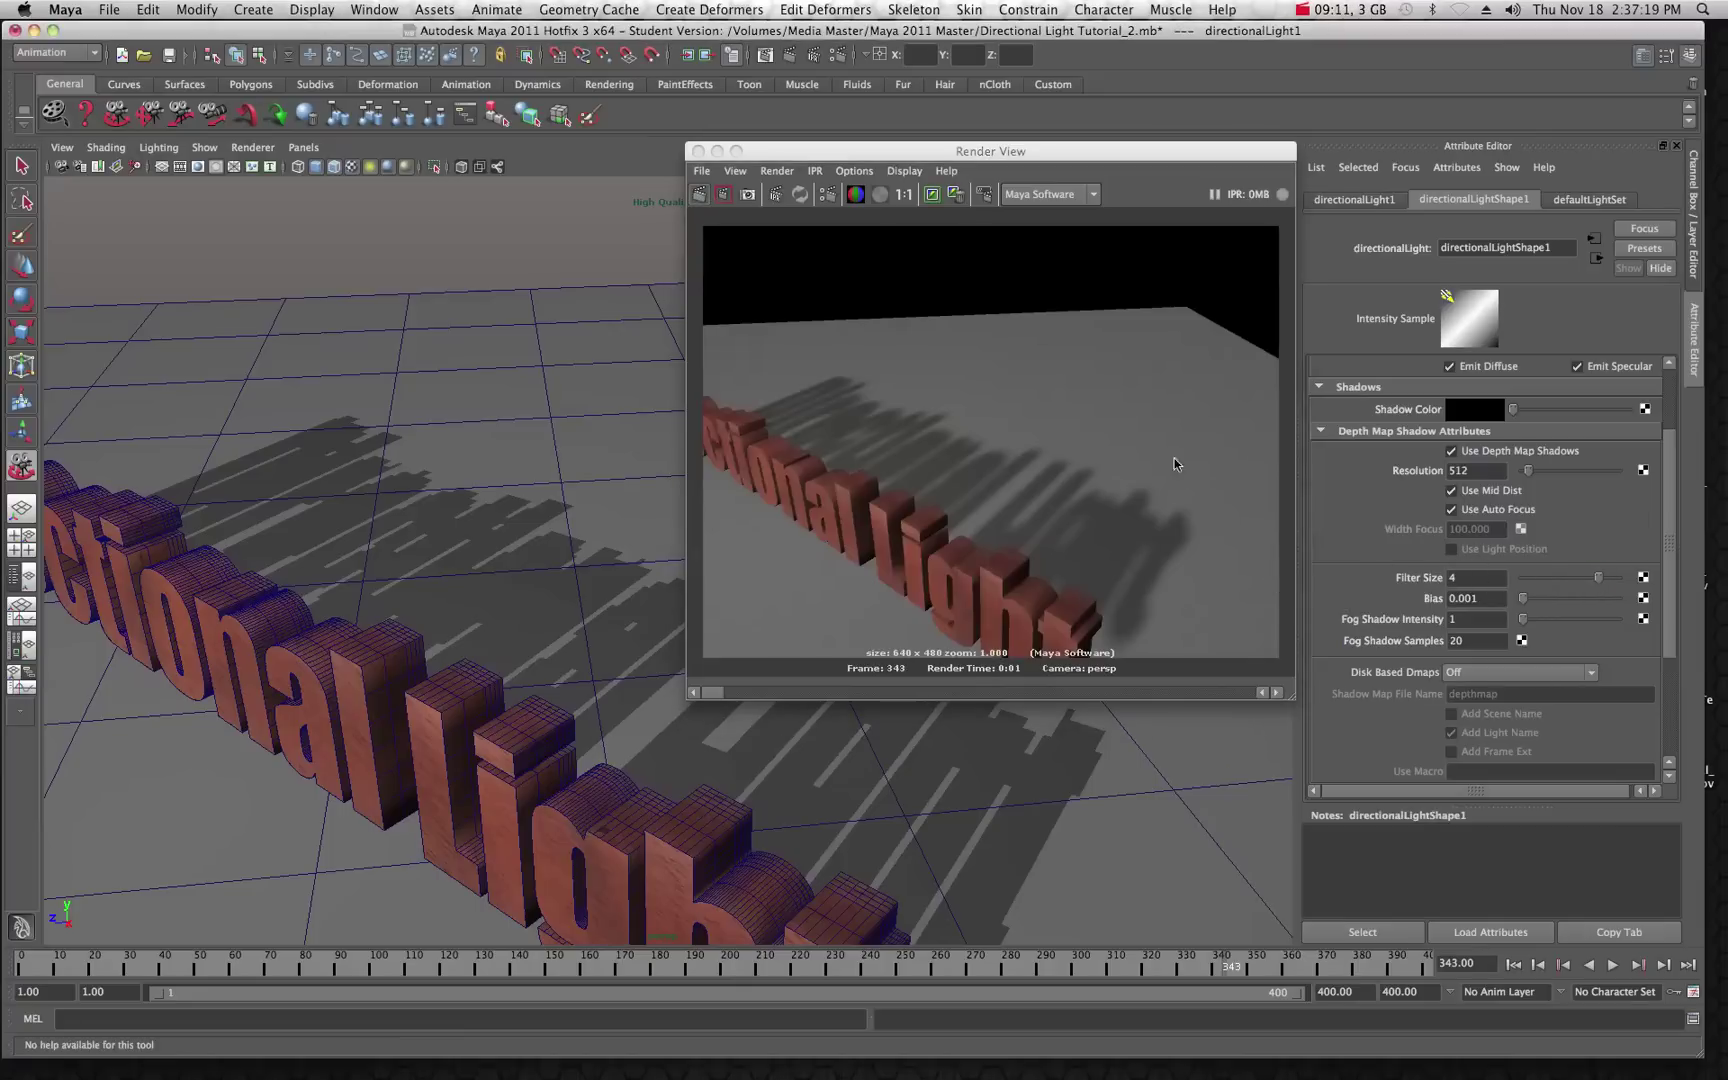
left_click(701, 195)
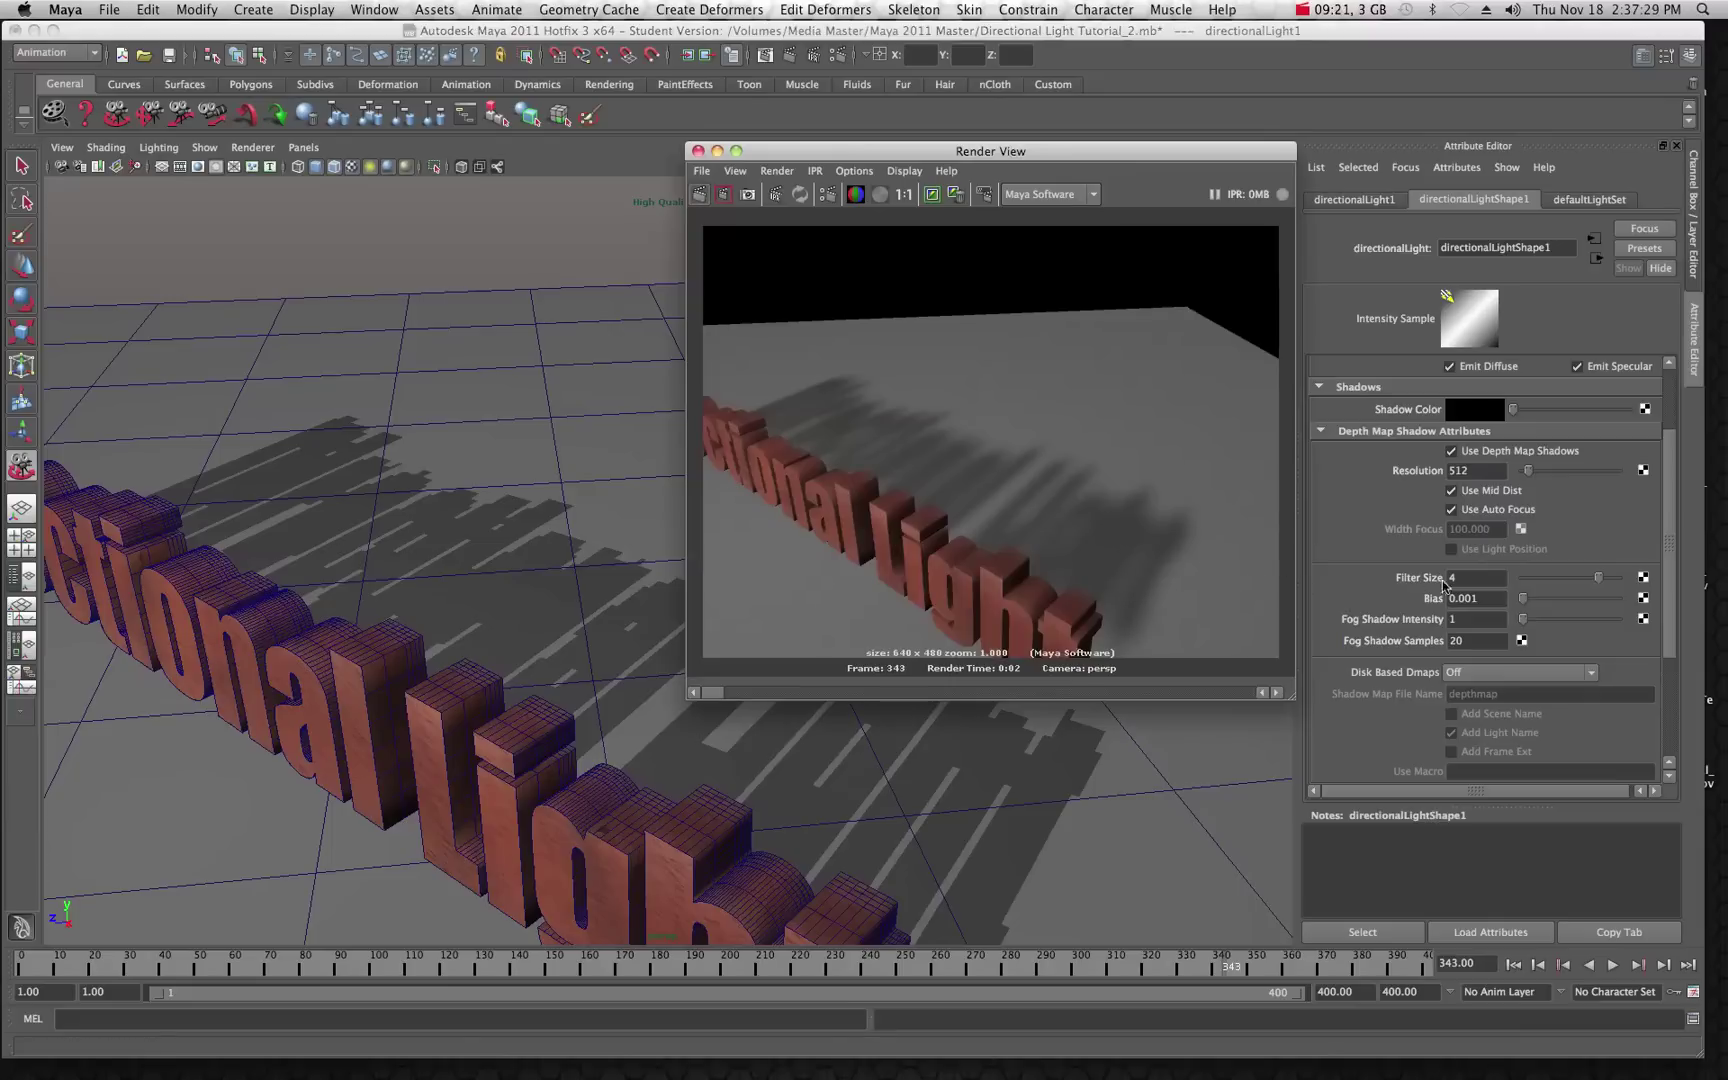
Step: Set the depth map shadows' Filter Size to 3 and re-render the wider view of the text
left_click_drag(1600, 582, 1578, 582)
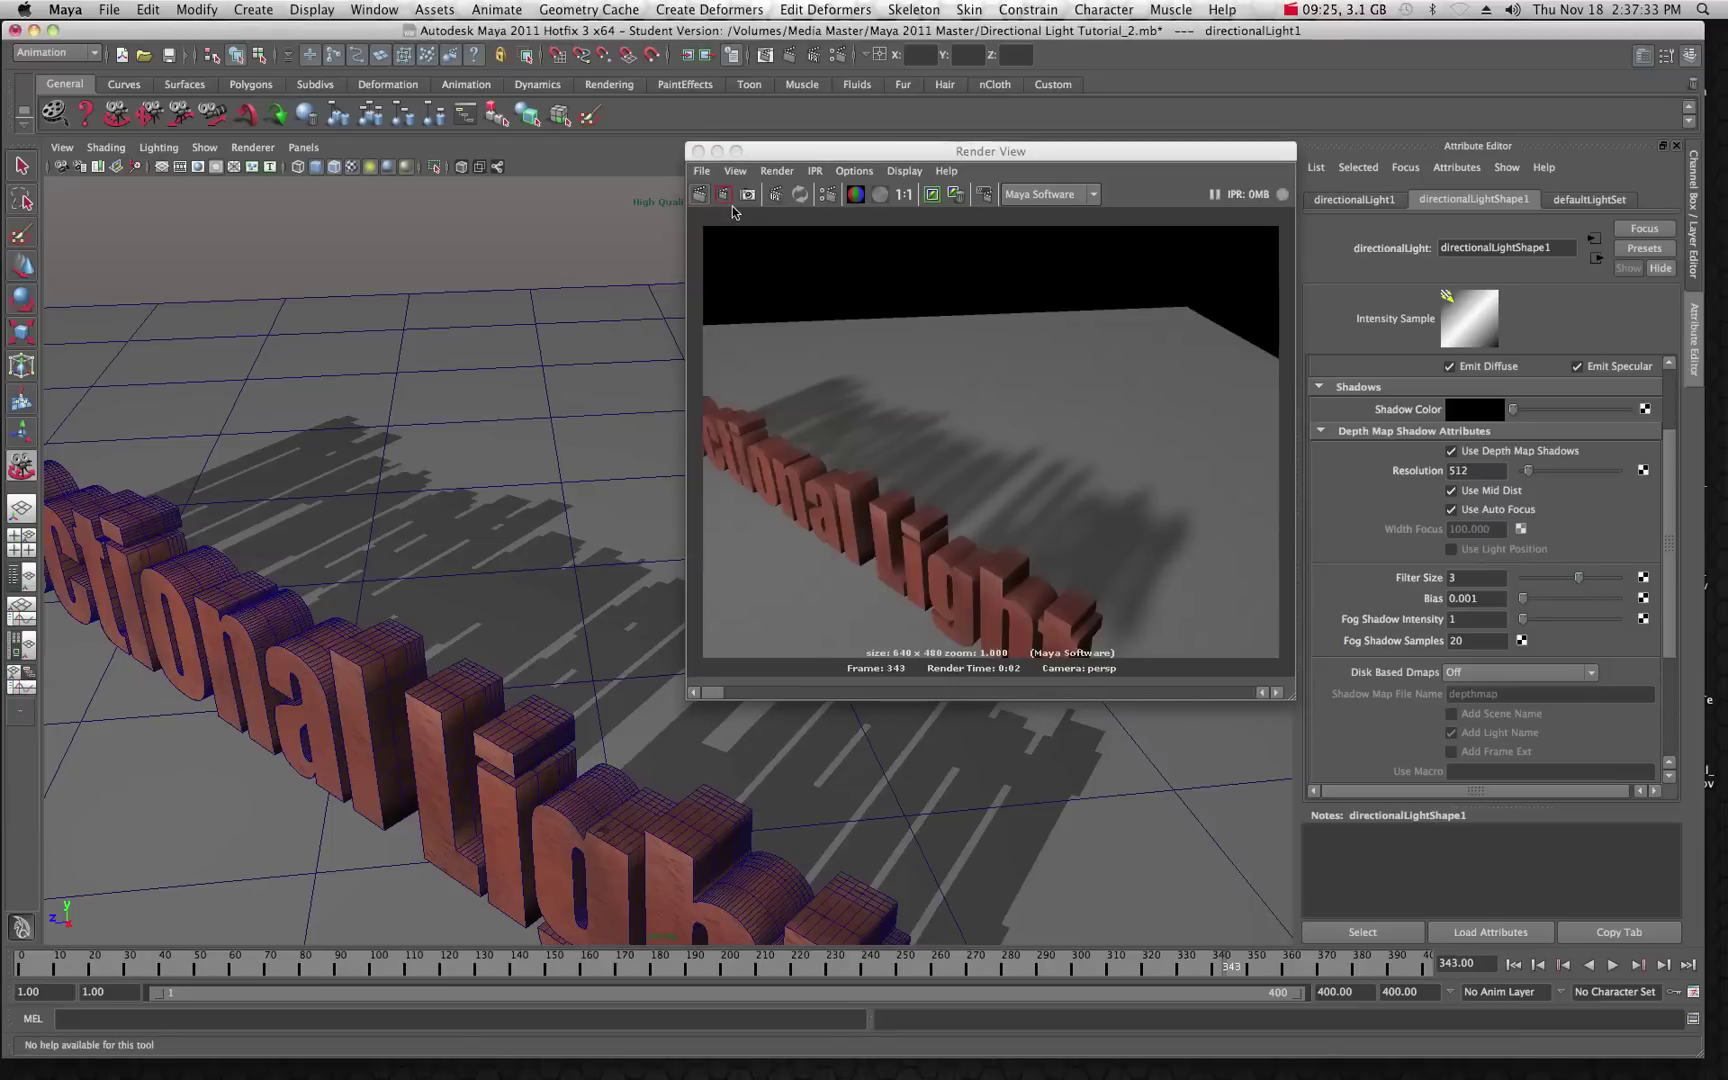
left_click(702, 195)
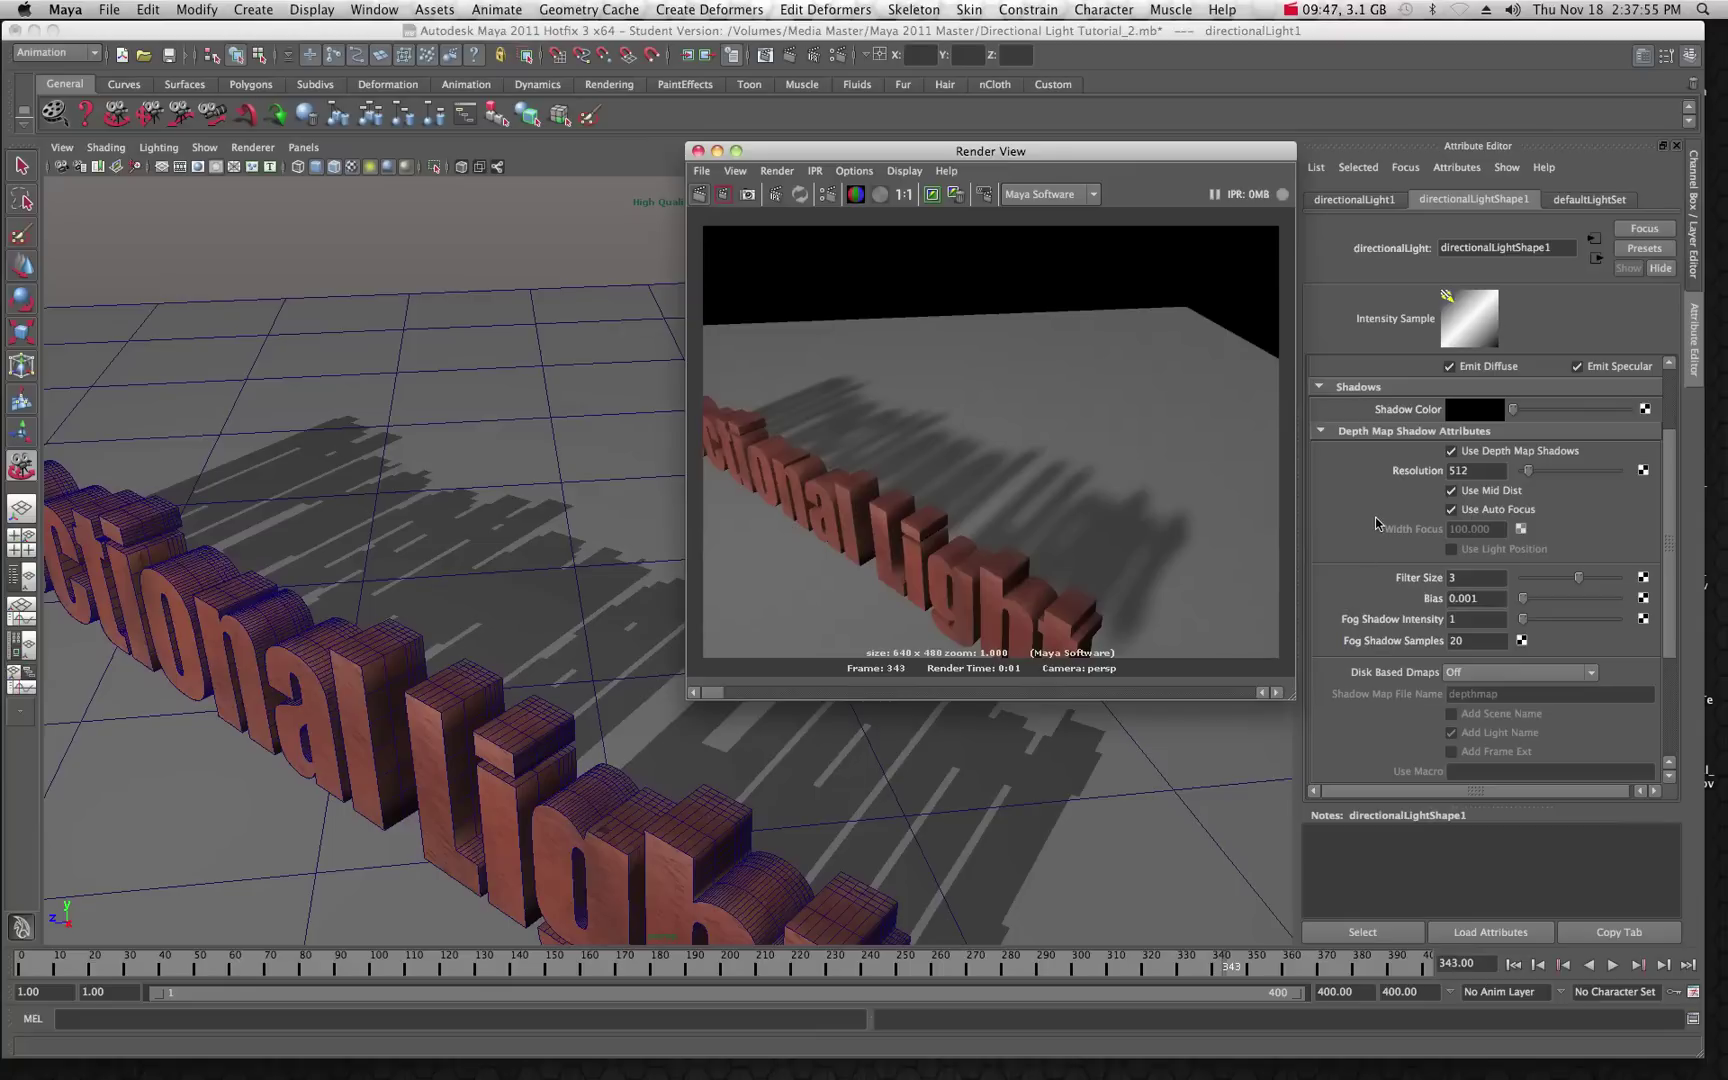
scroll(1376, 522, "up", 2)
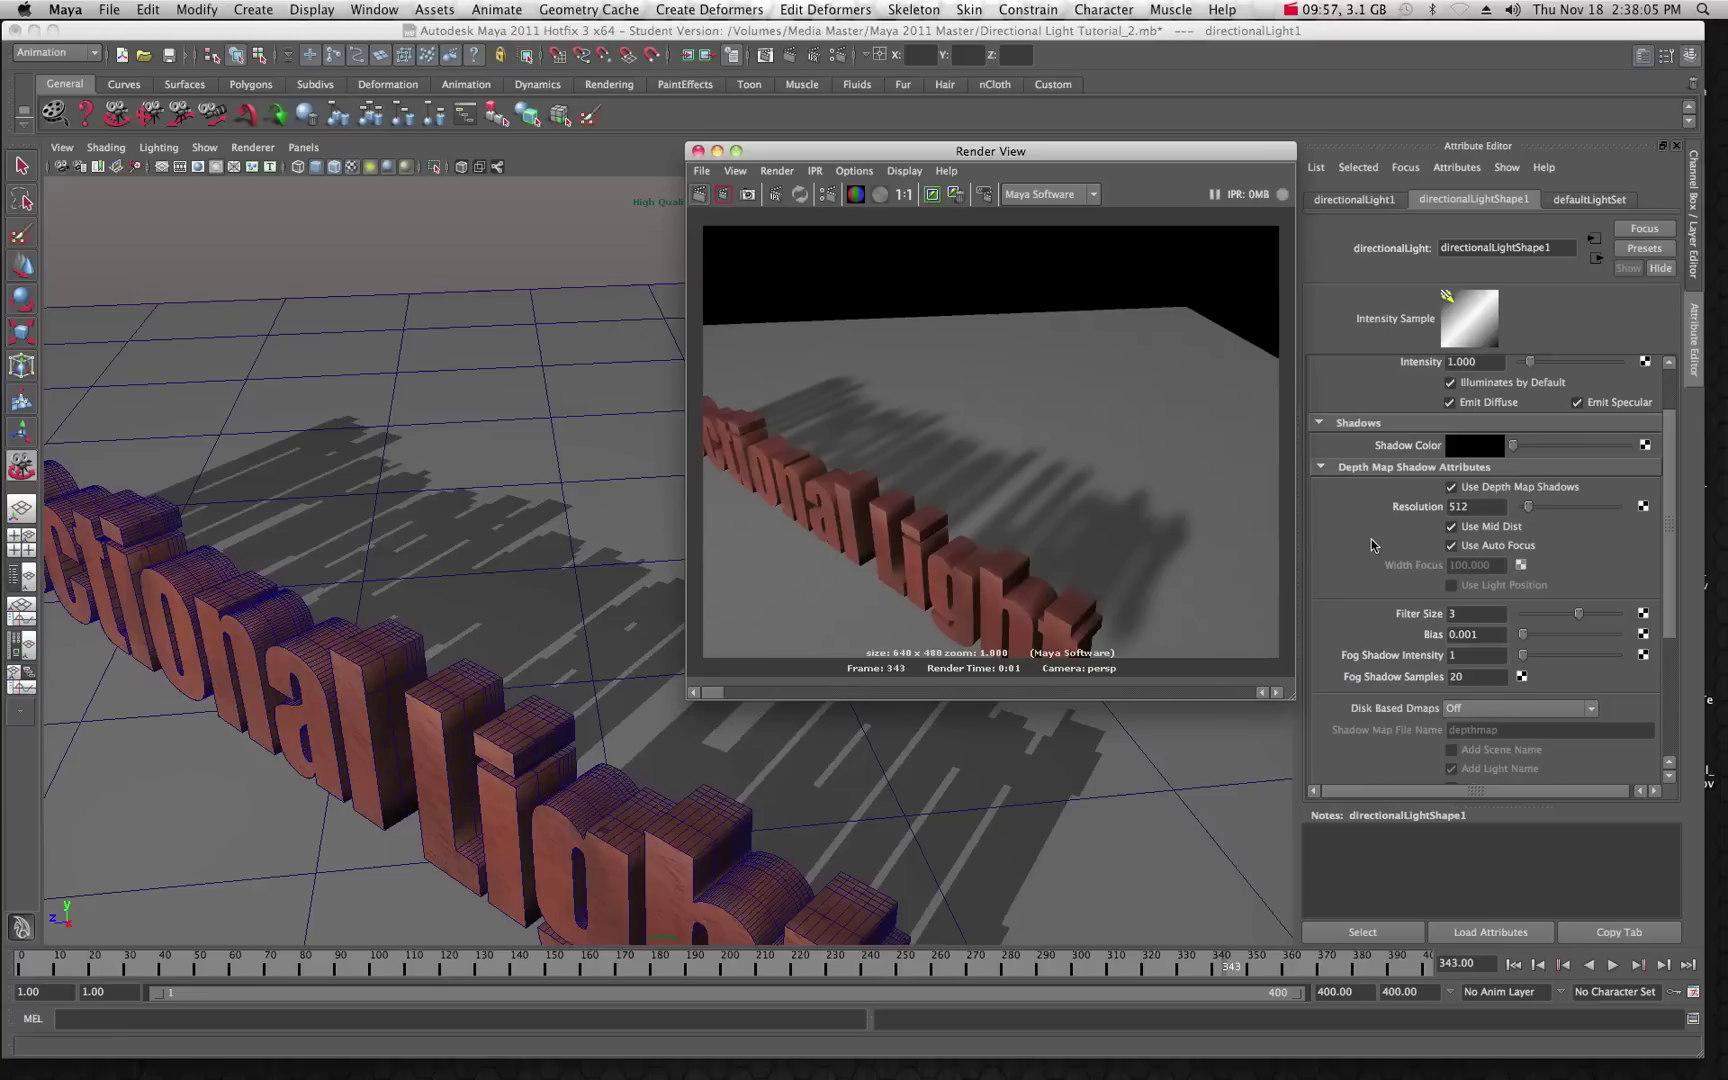
scroll(1374, 545, "down", 1)
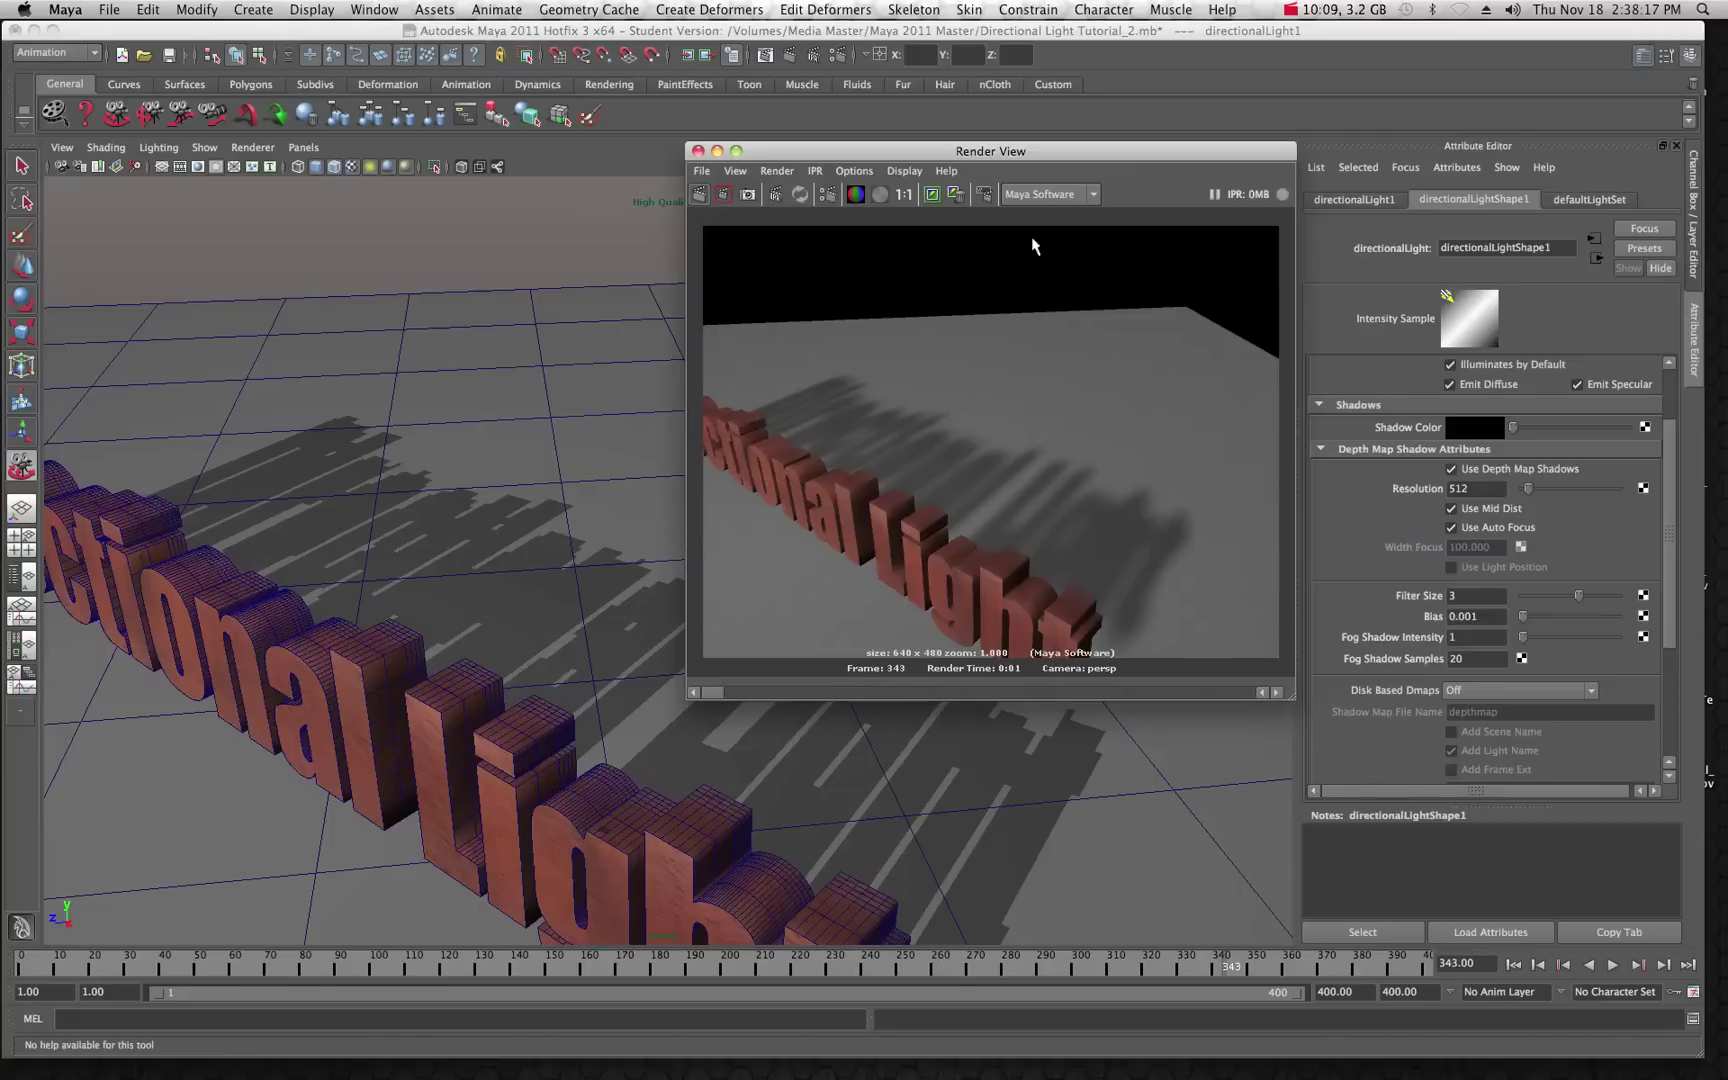
Step: Switch the renderer to mental ray and re-render the text with its shadows
left_click(1096, 200)
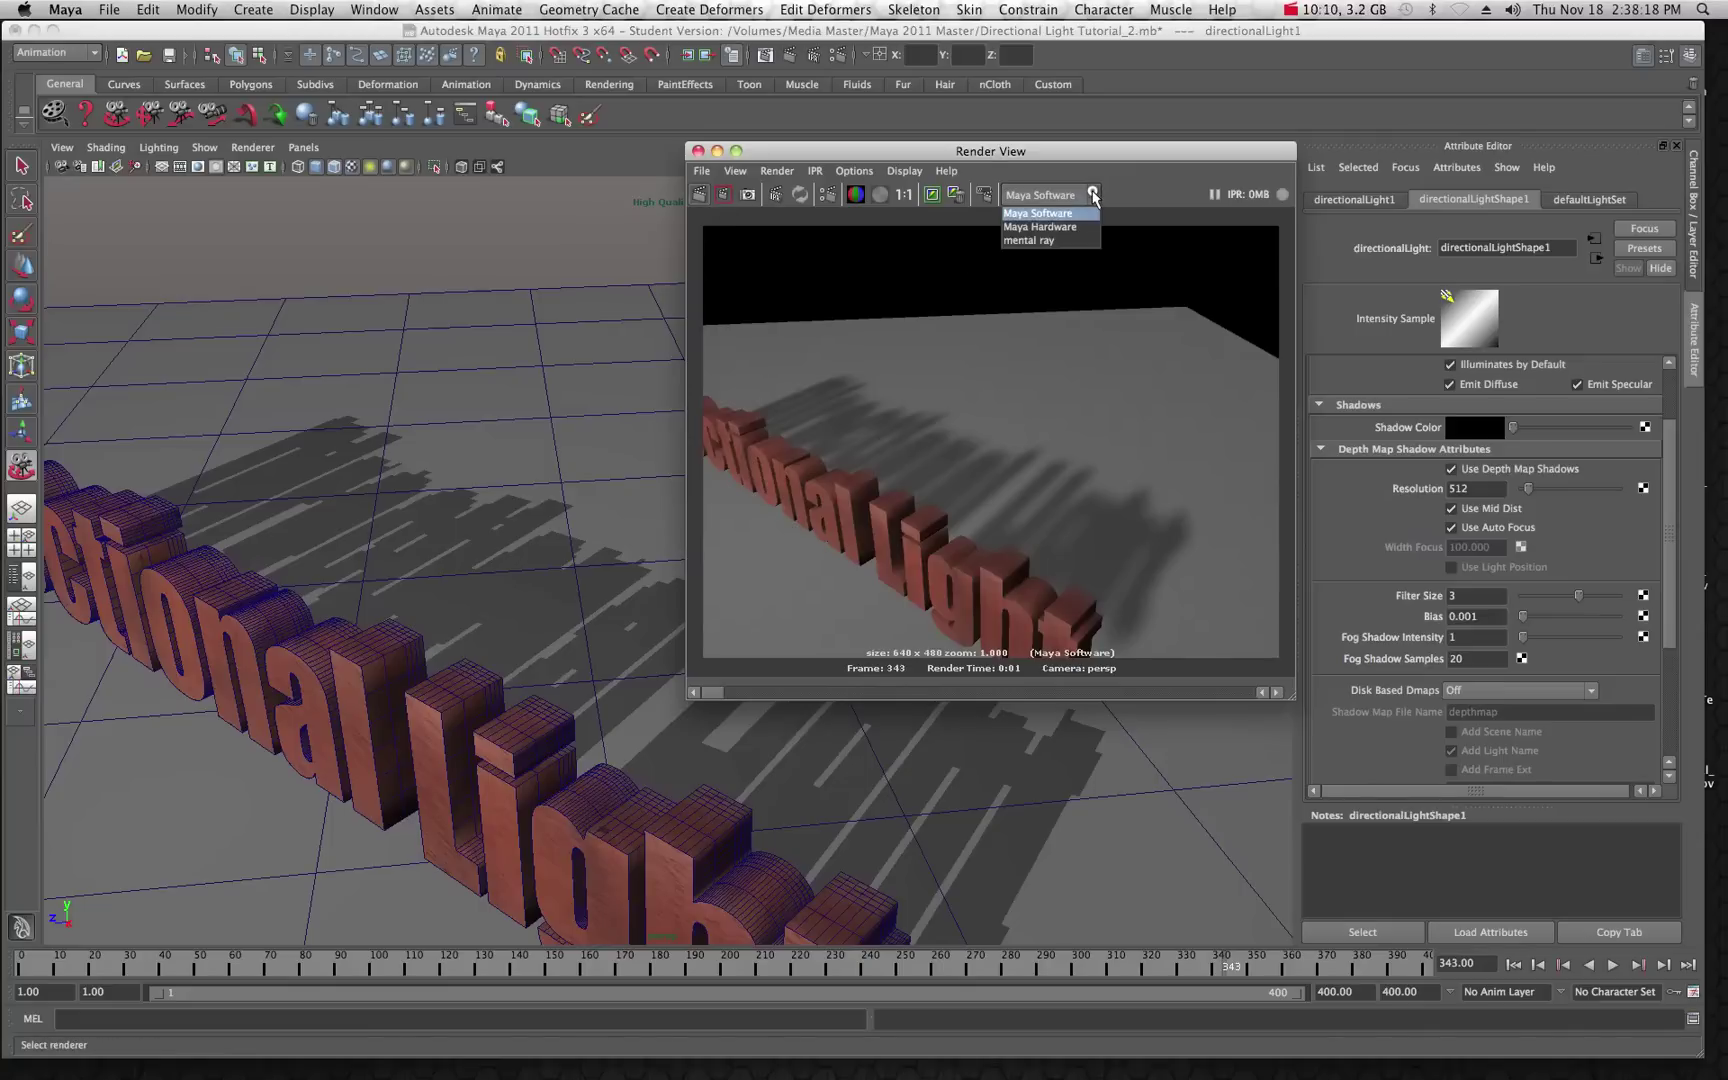
left_click(1060, 240)
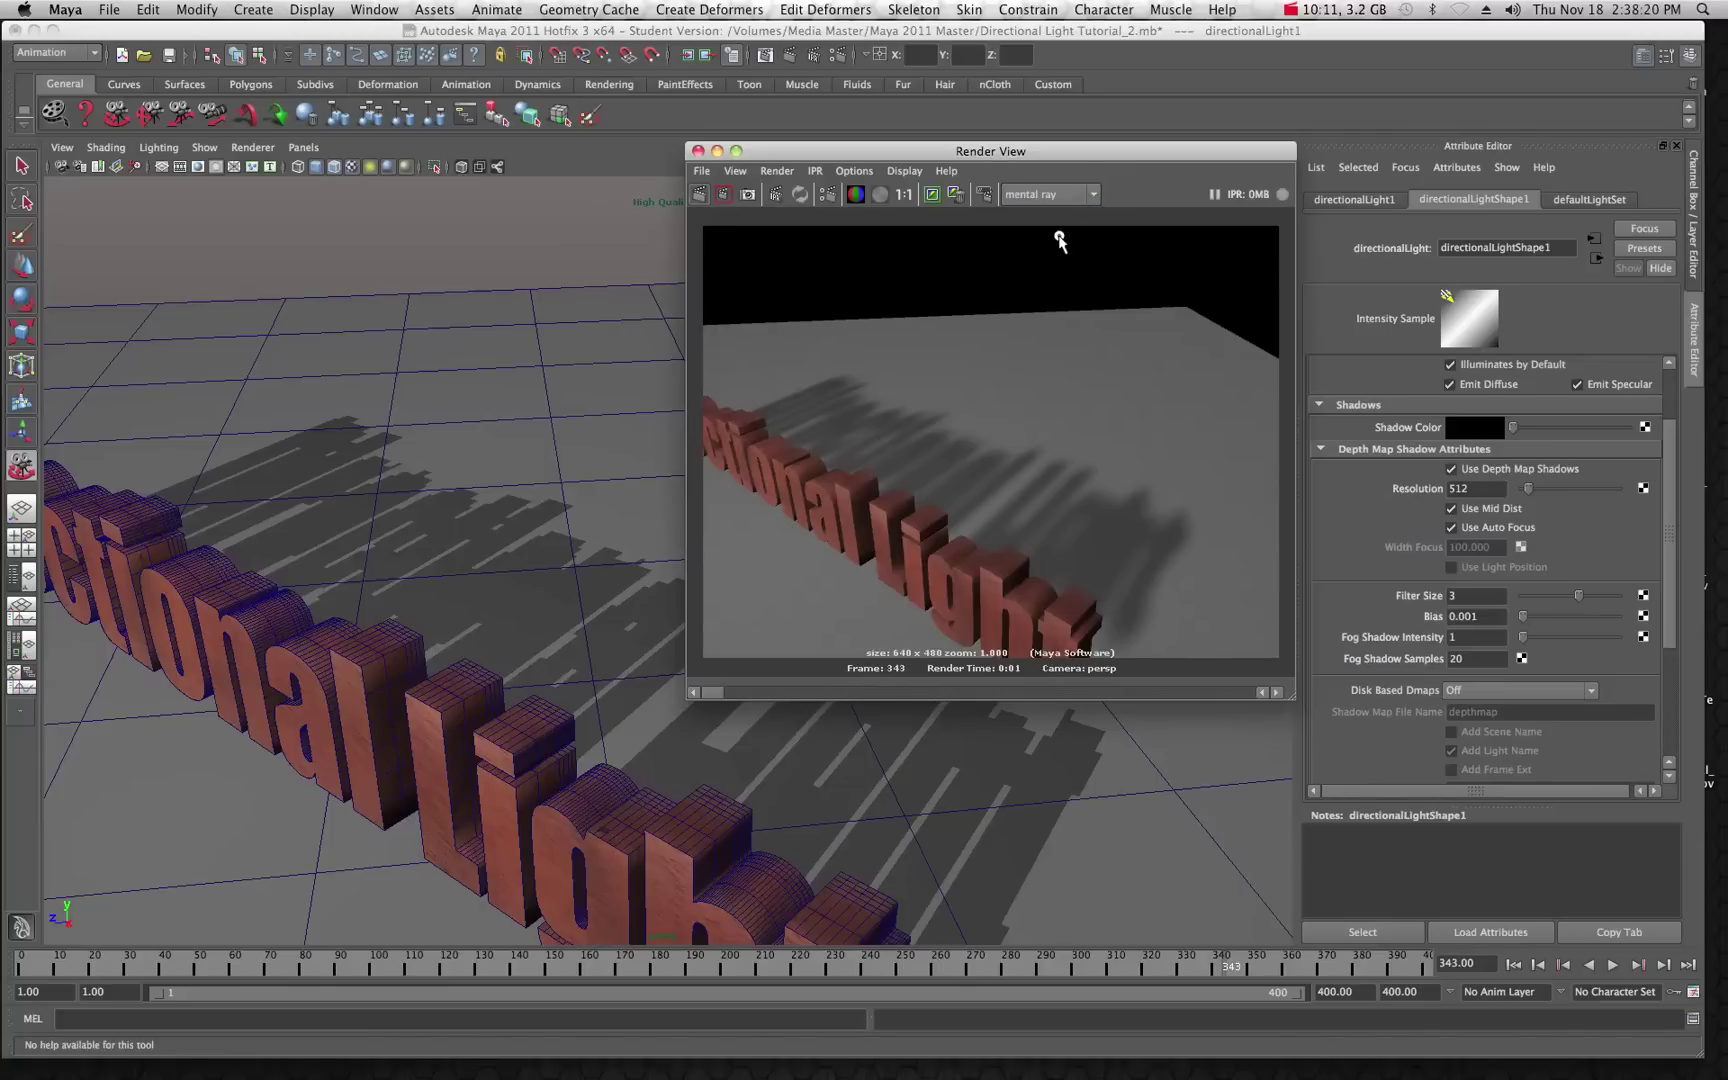
left_click(699, 195)
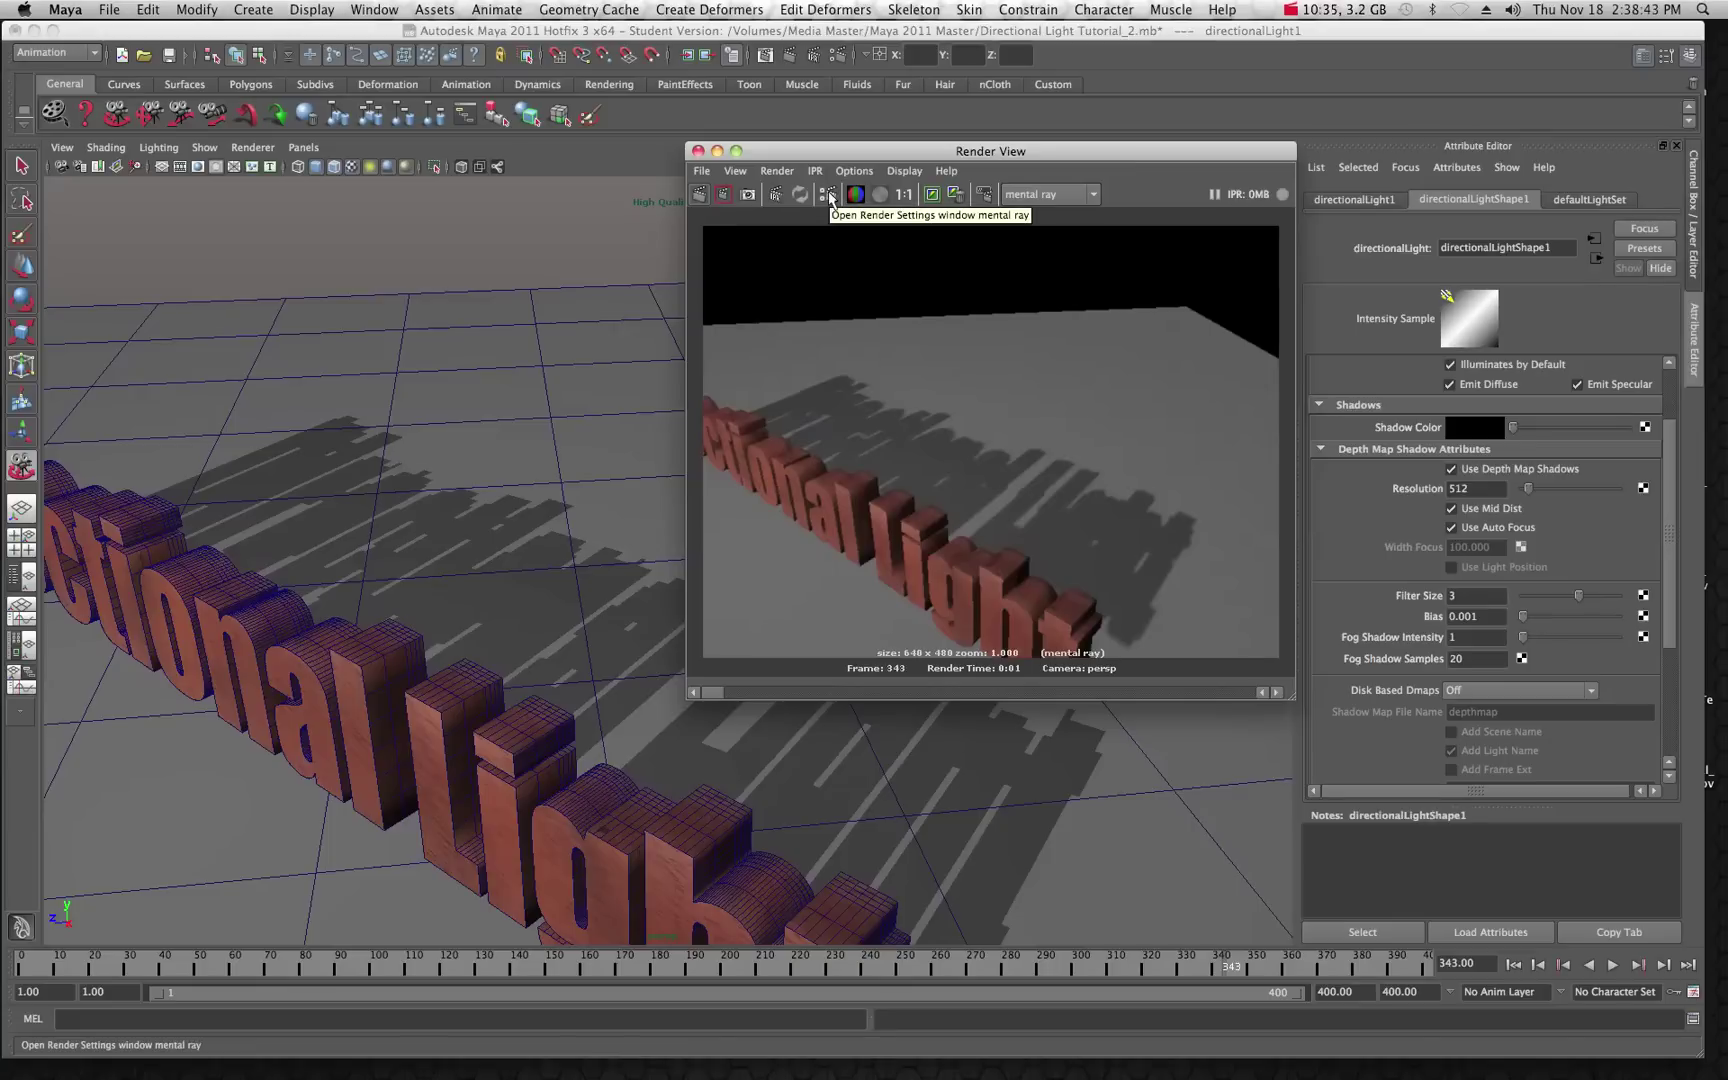
Step: Set the mental ray Quality Preset to Production in the render settings
left_click(829, 196)
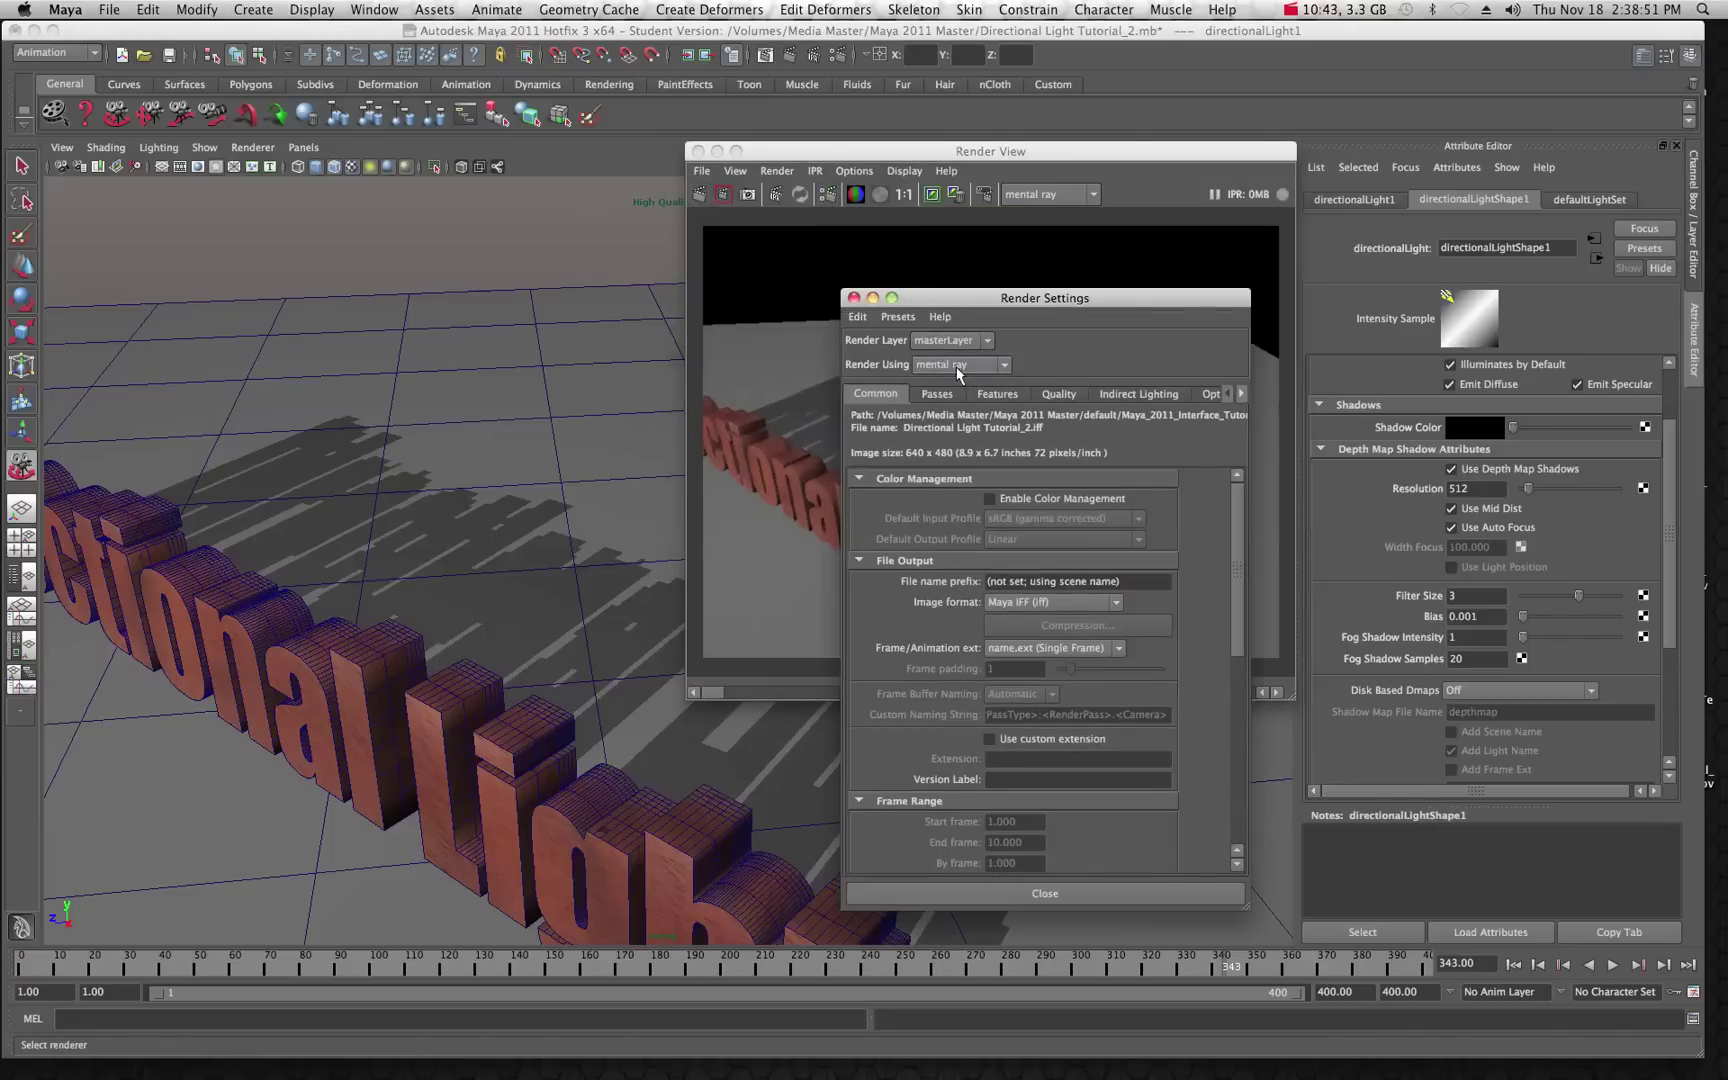
left_click(1060, 394)
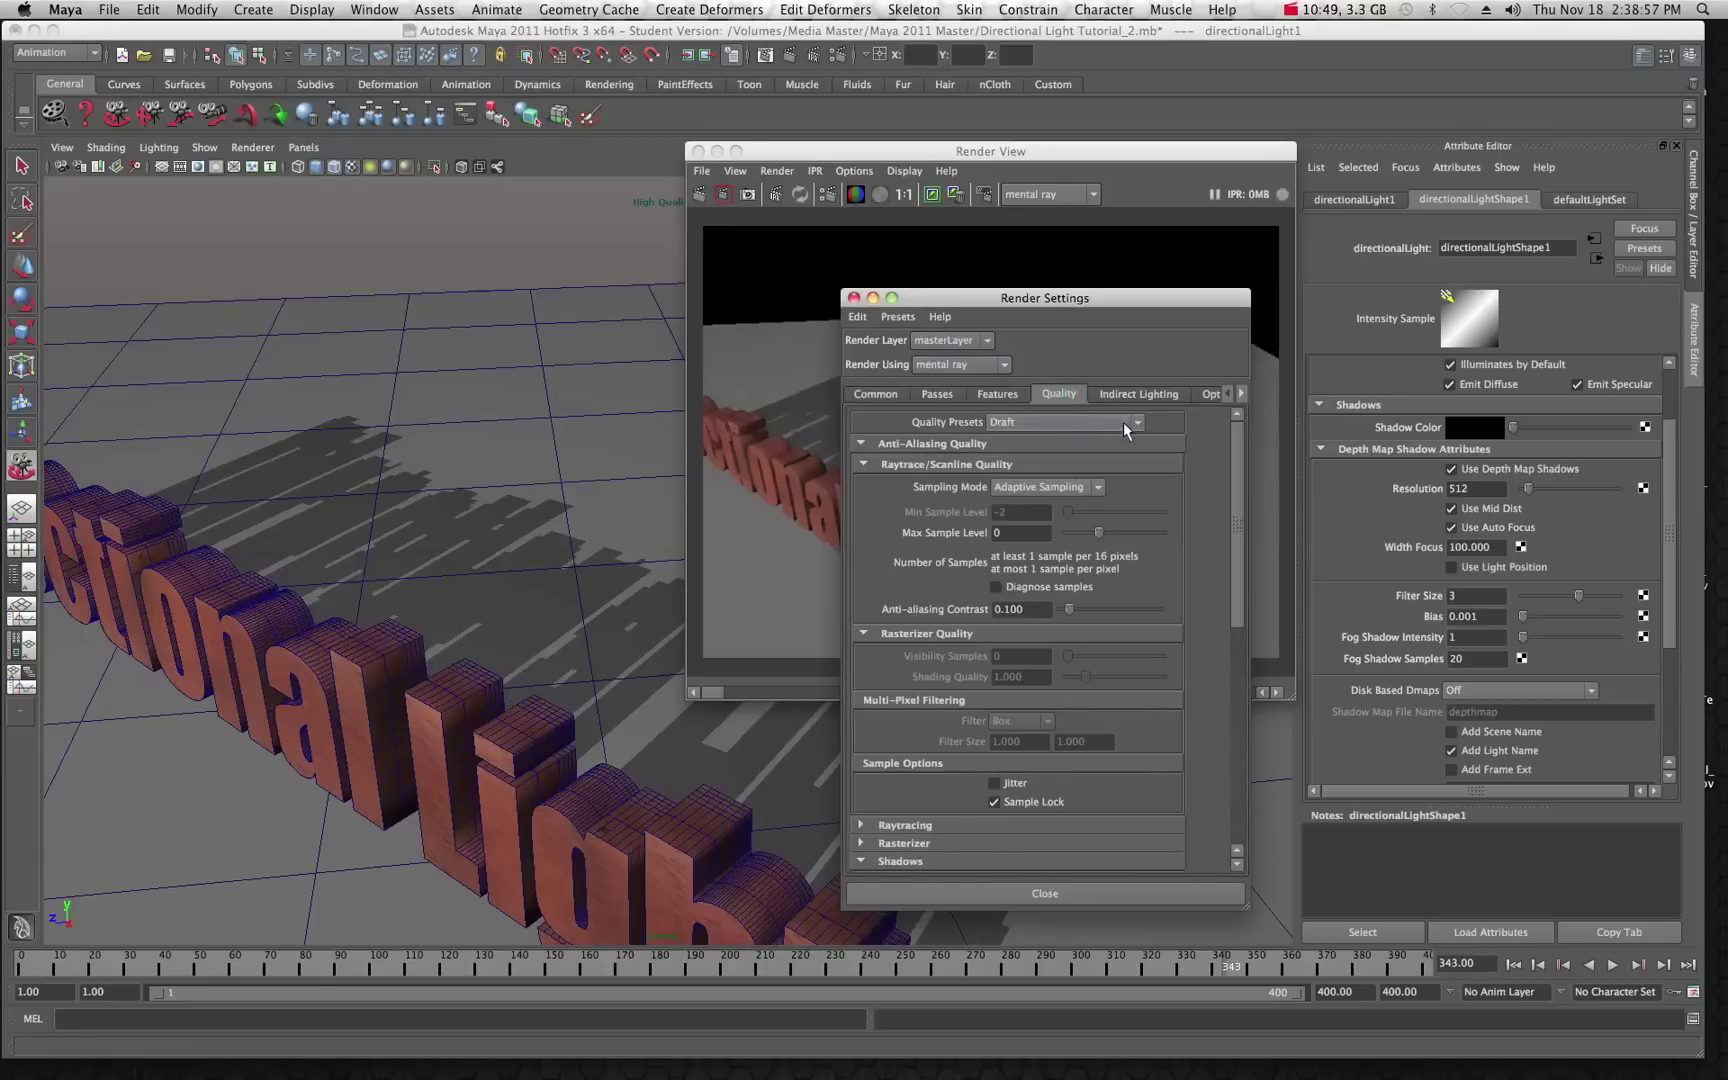
left_click(1125, 425)
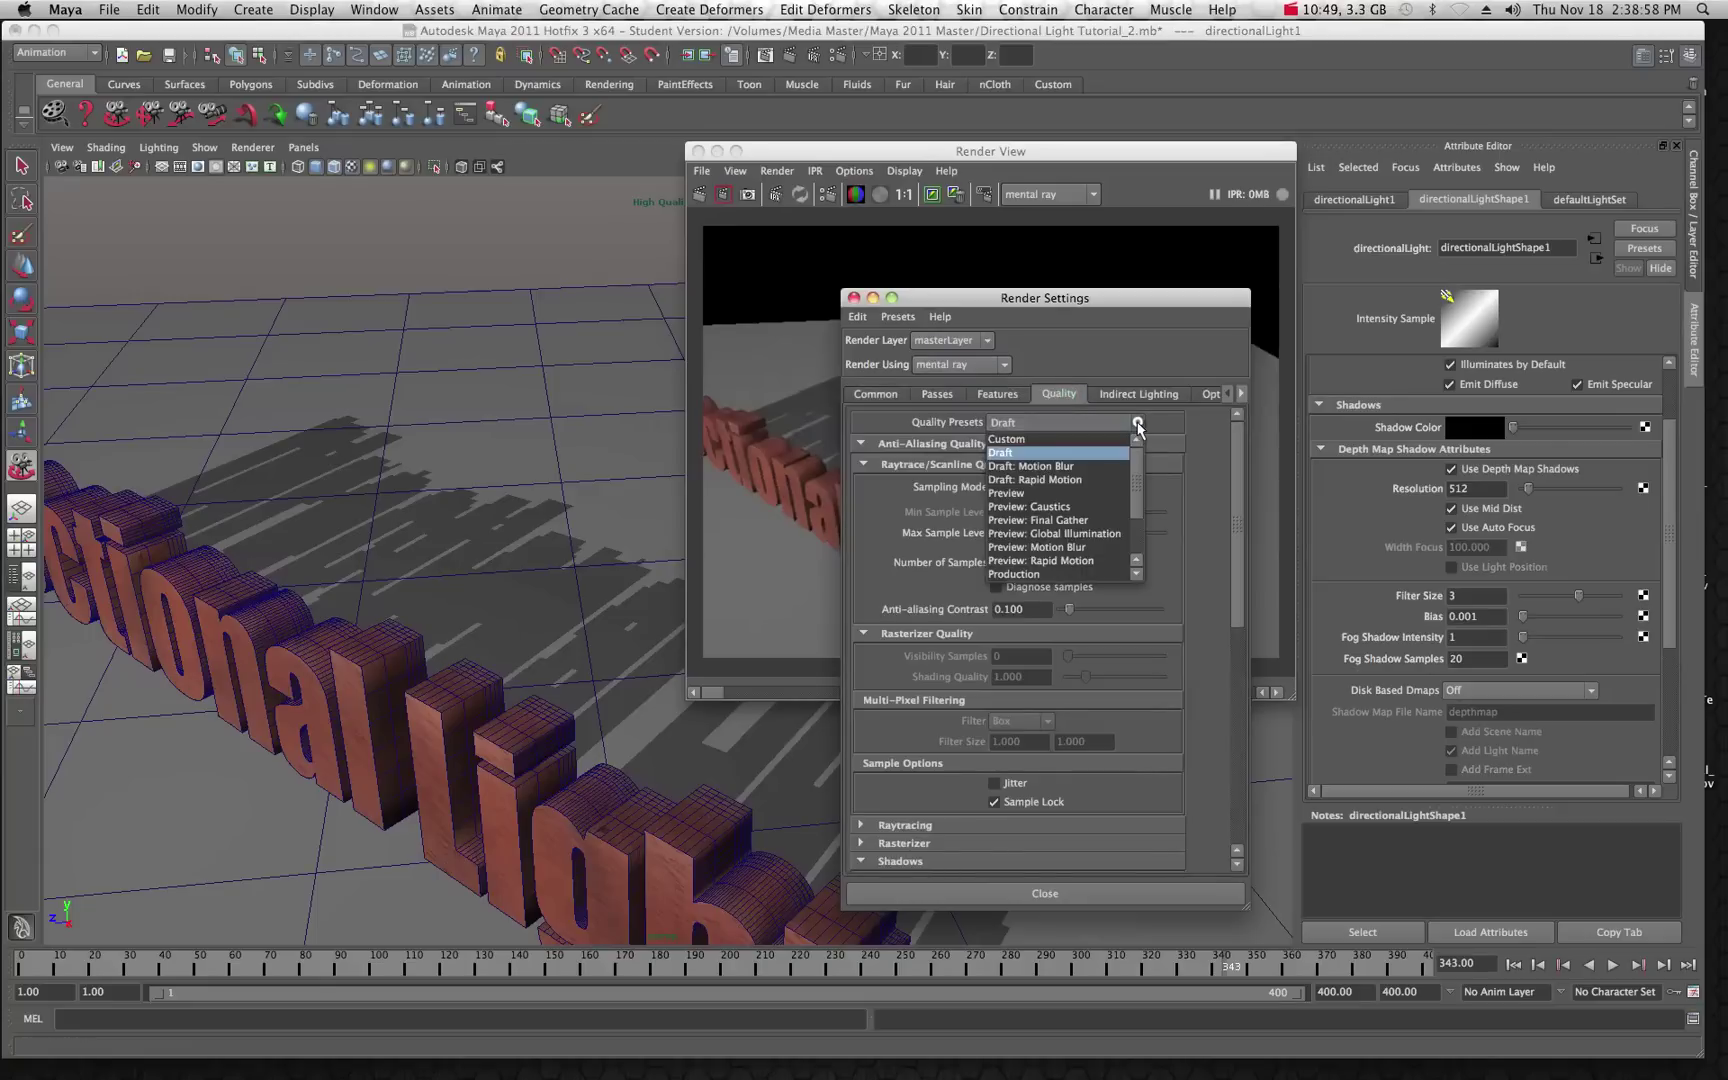
left_click(1045, 575)
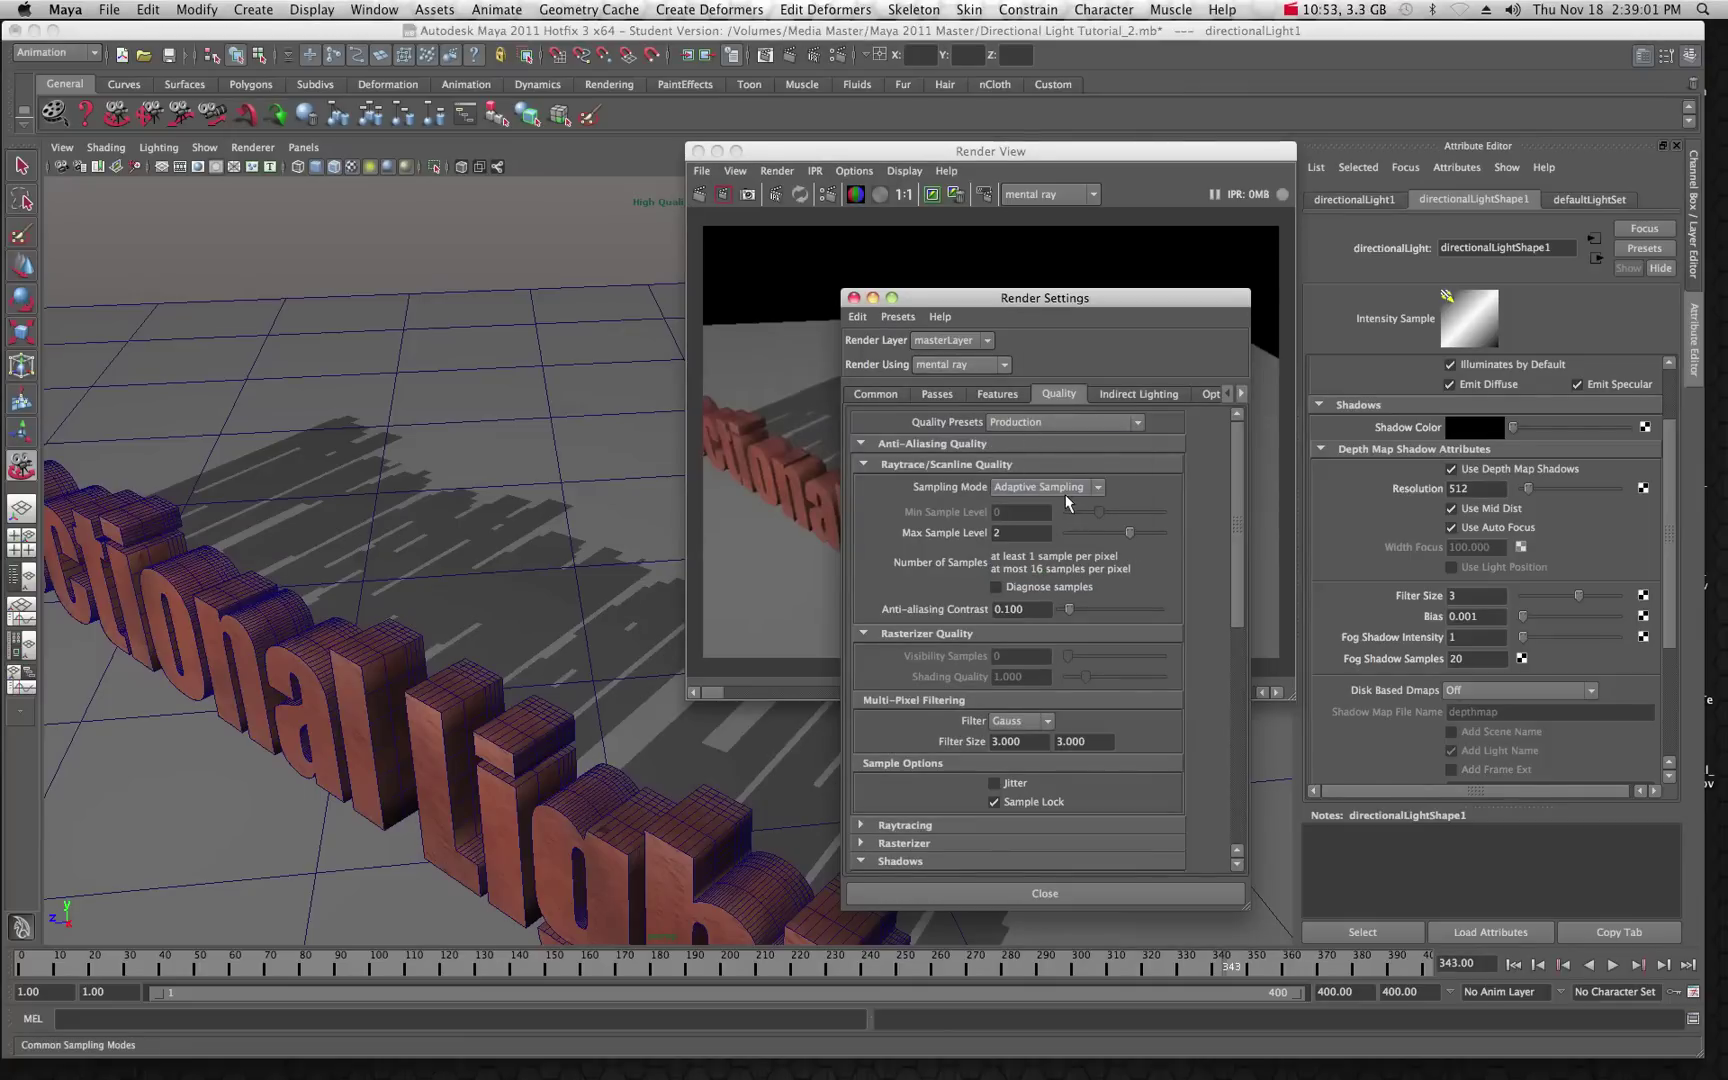
Step: Switch the render settings to Maya Software, set its anti-aliasing quality to Production quality and close the settings
left_click(1001, 364)
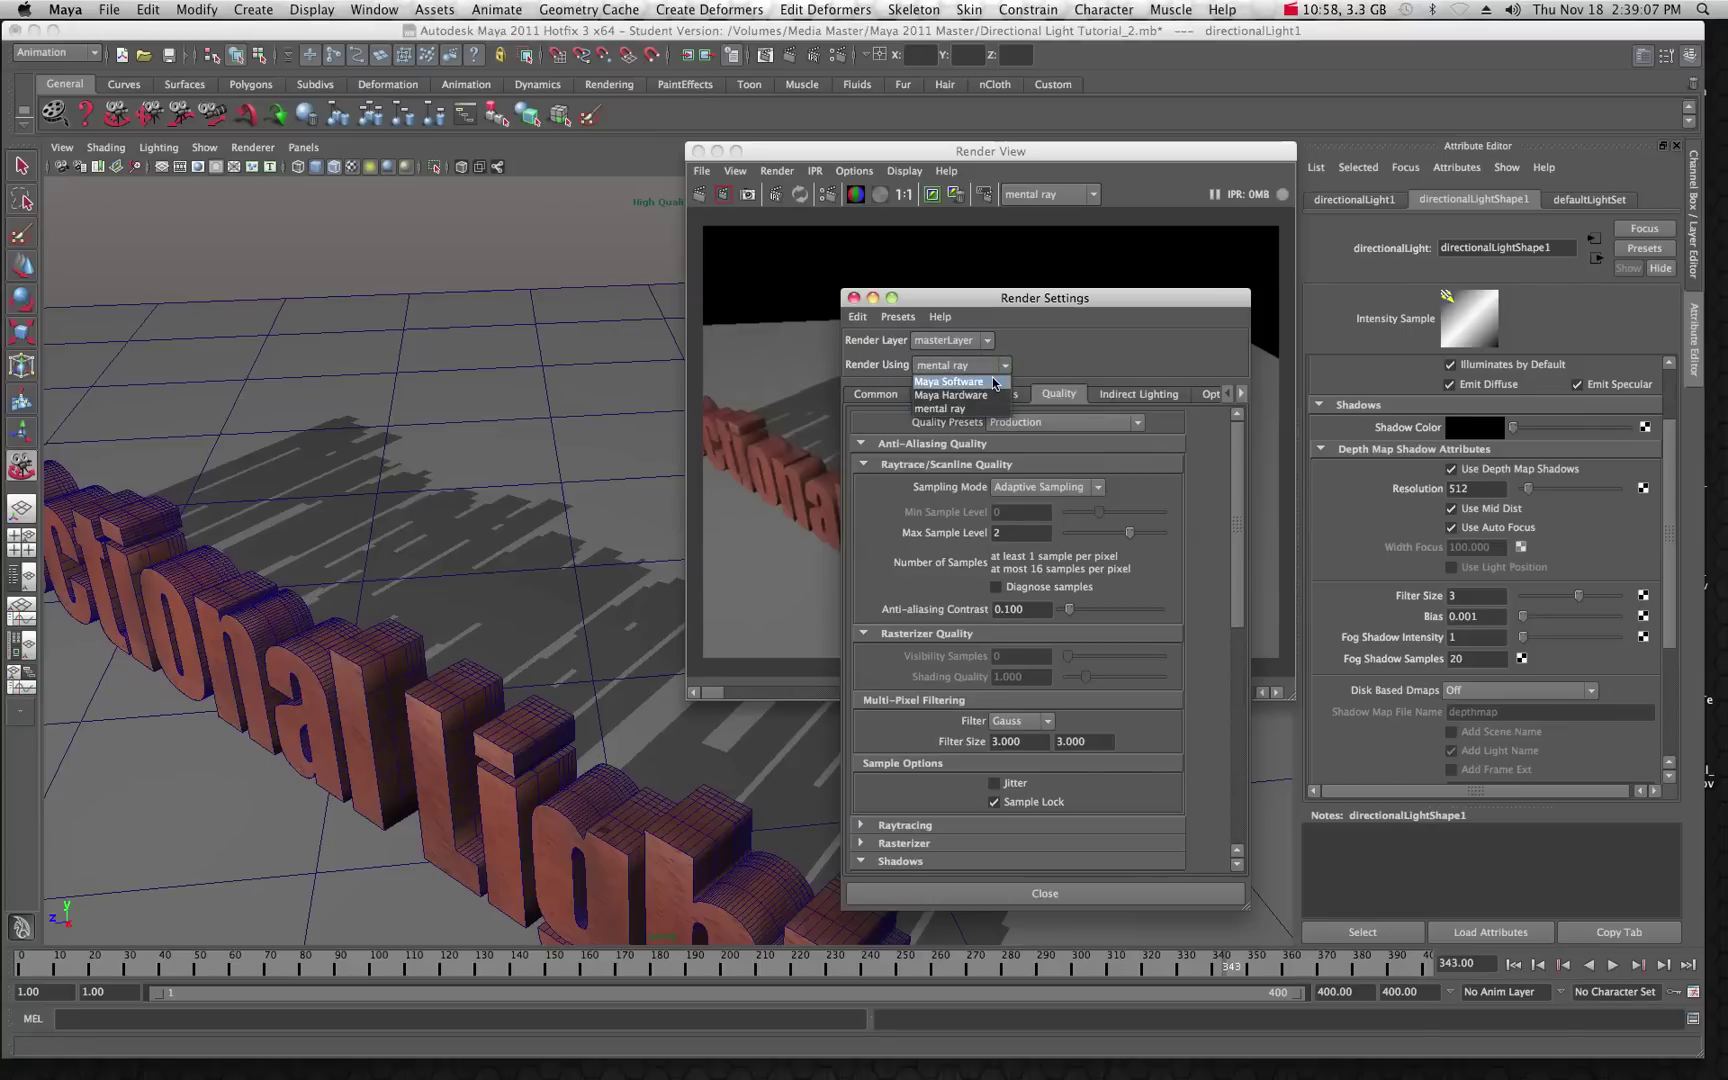
left_click(993, 381)
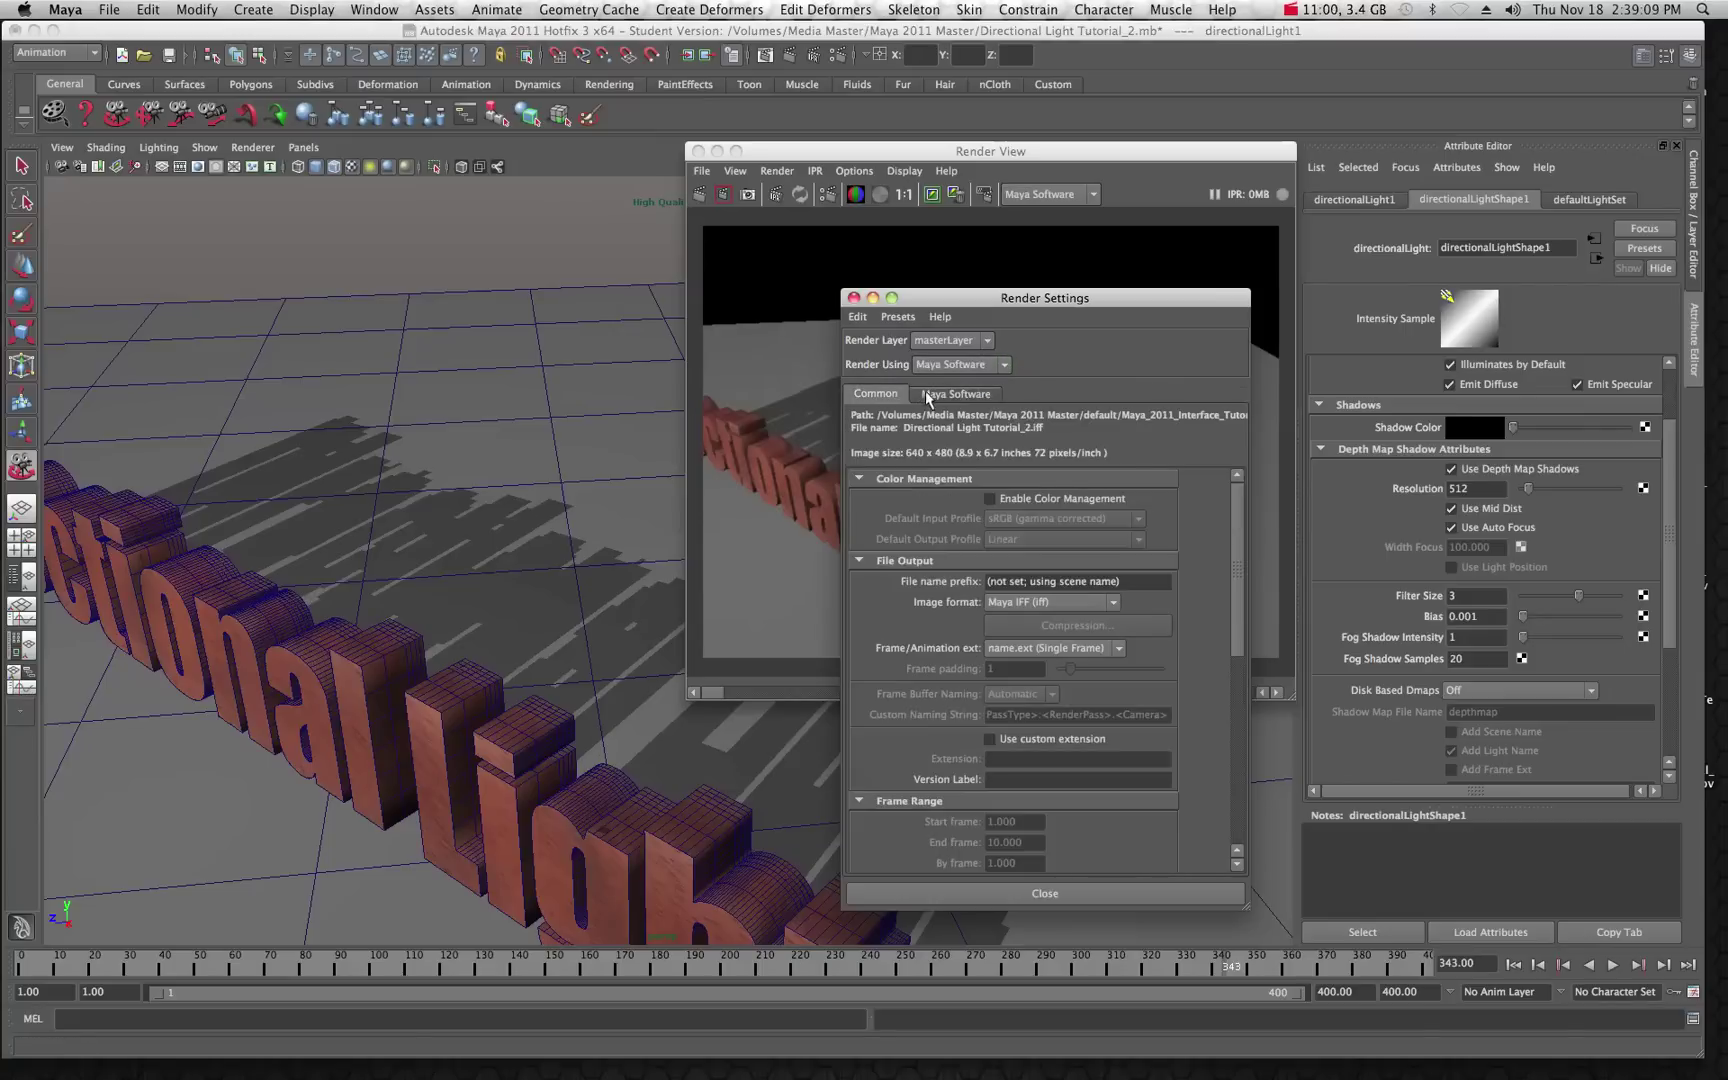
left_click(959, 396)
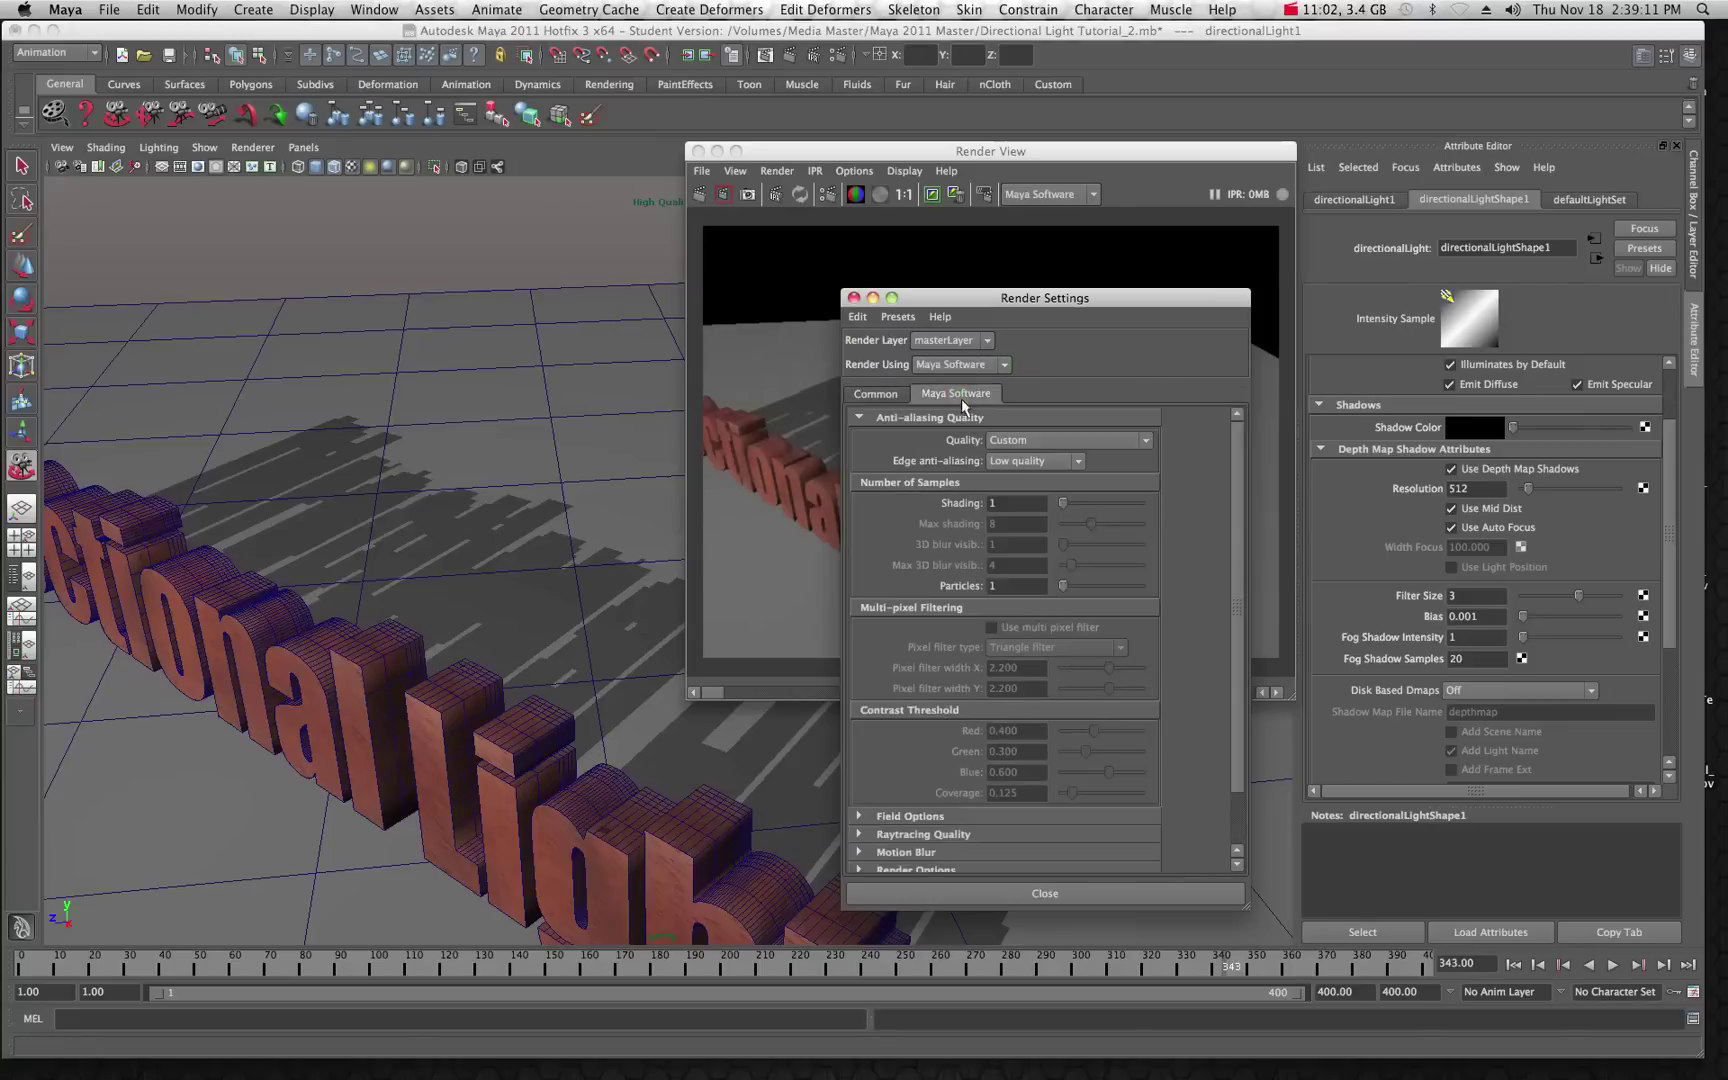
left_click(1137, 443)
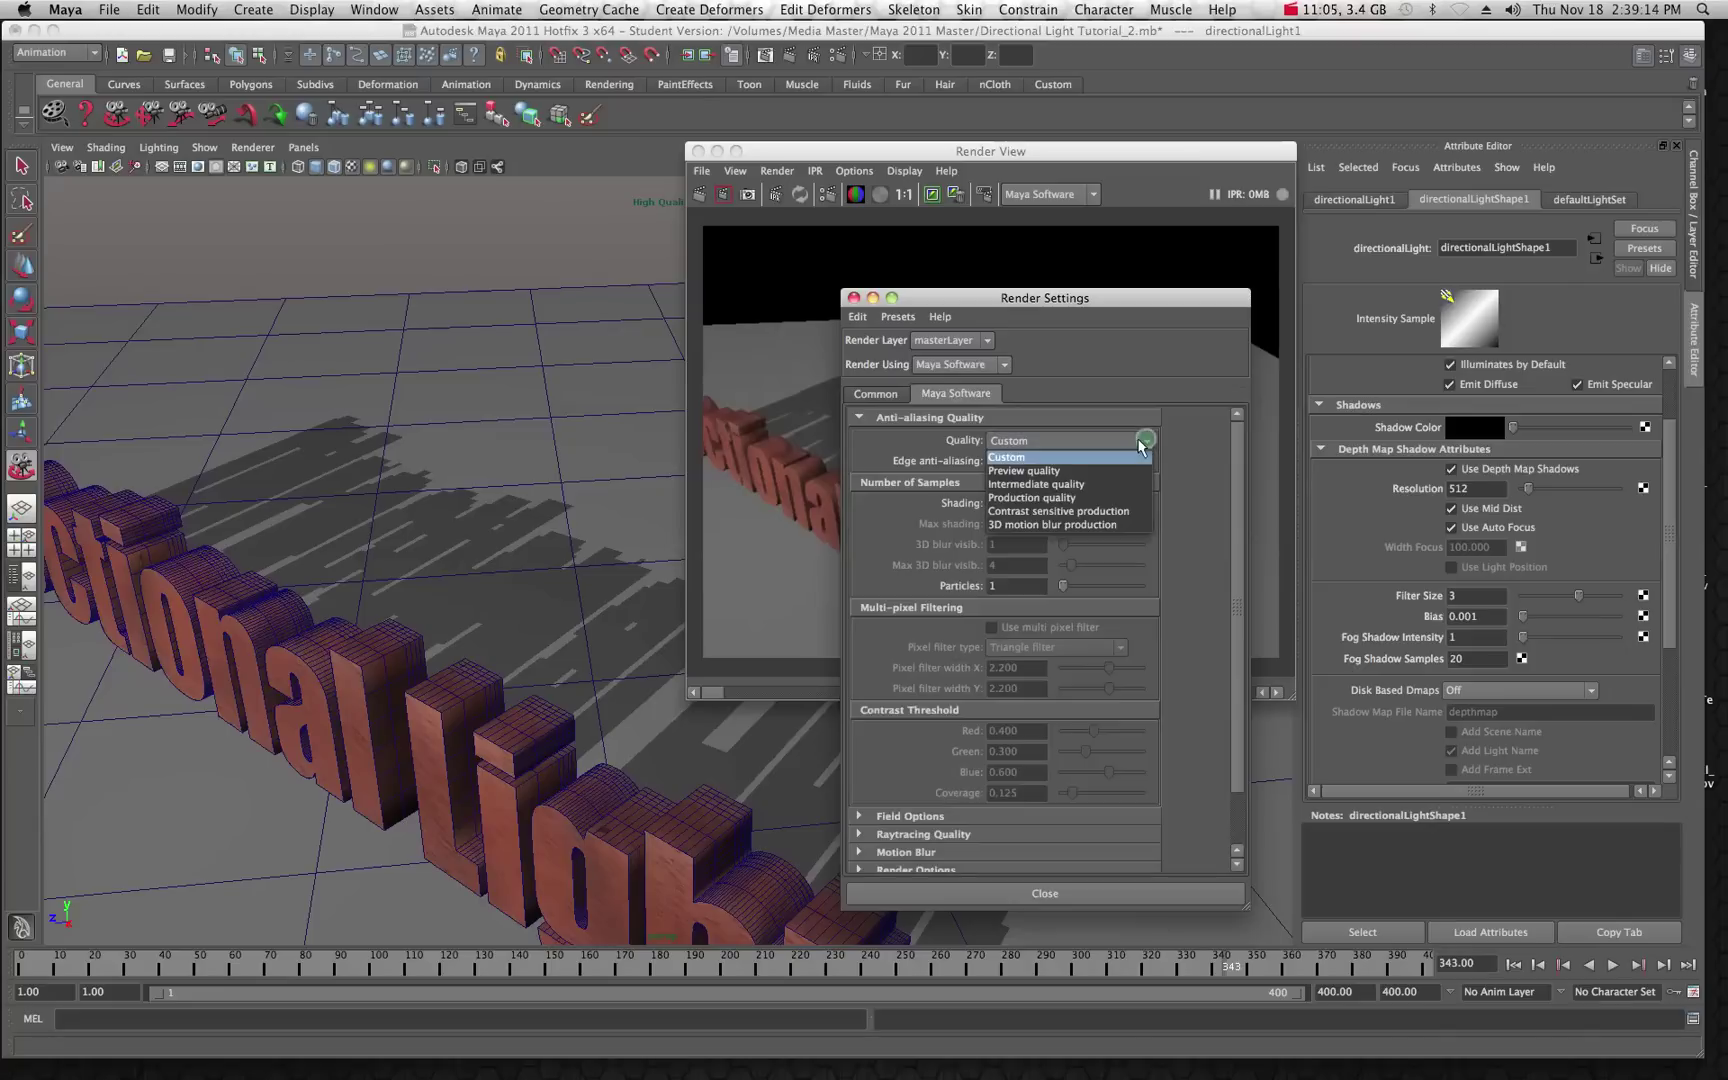
left_click(1056, 497)
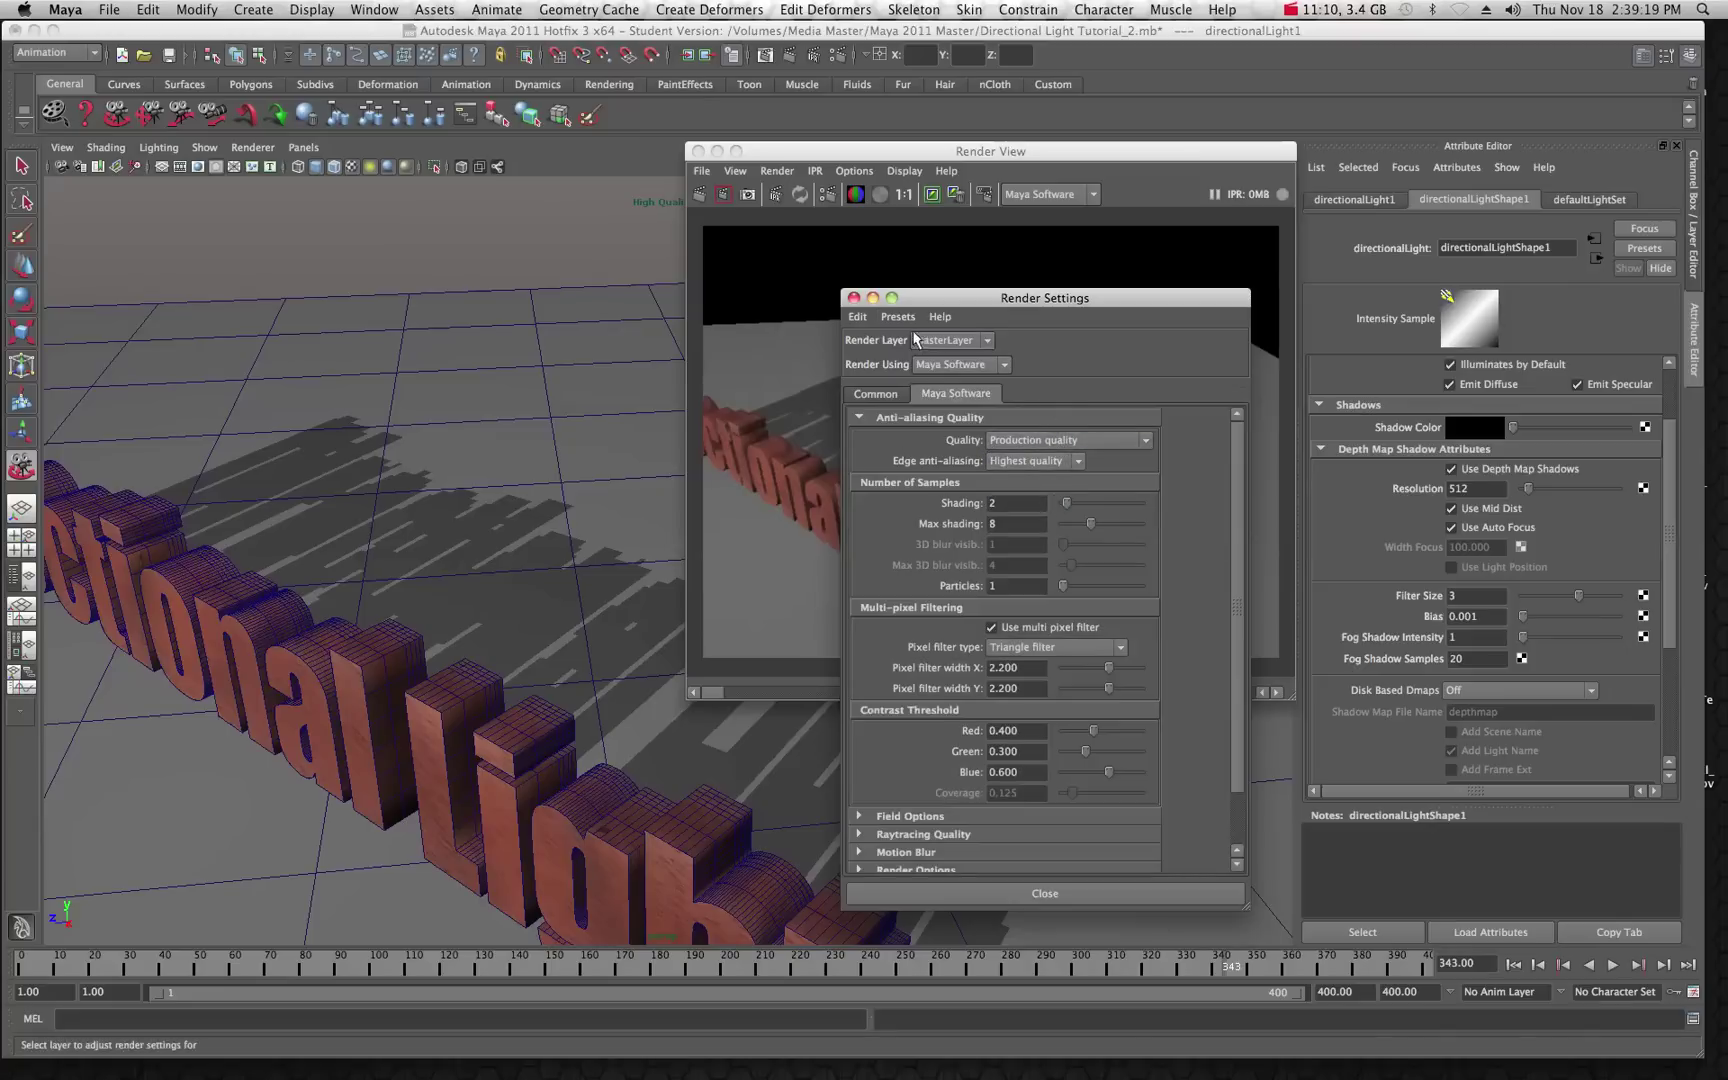
left_click(854, 298)
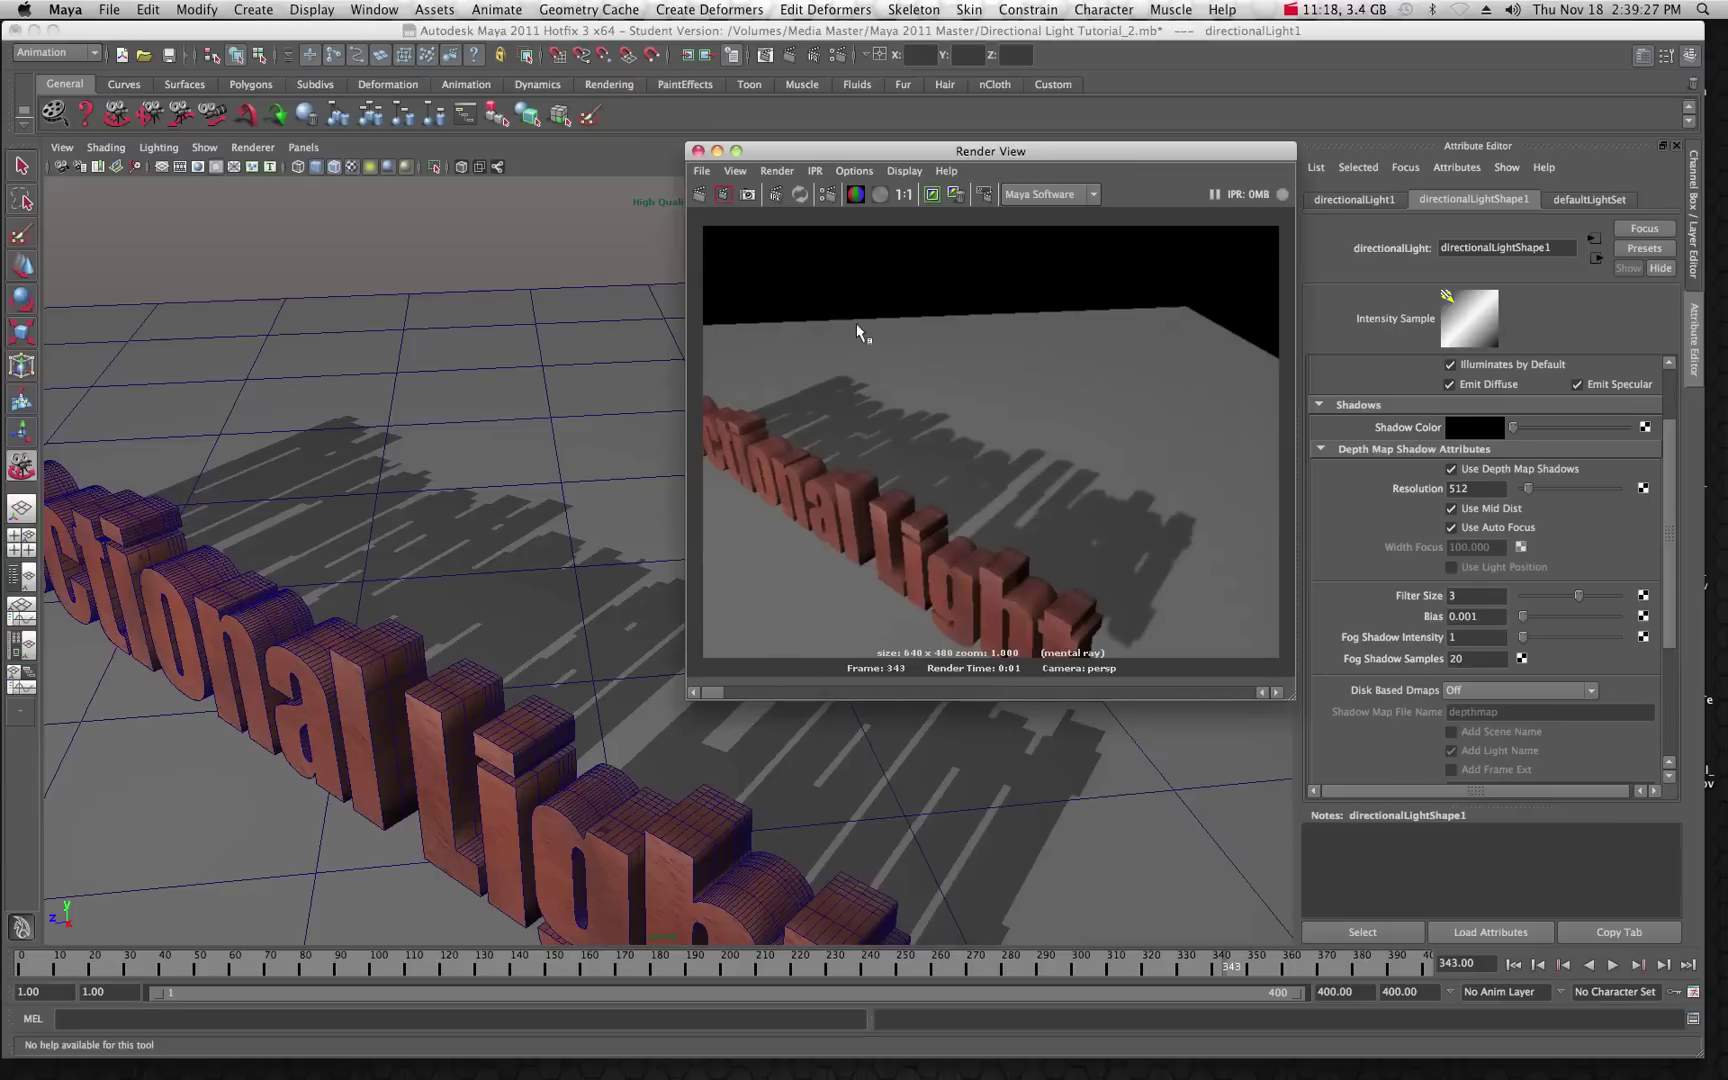
Step: Re-render the text with mental ray and again with Maya Software to compare the shadows at production quality
left_click(1094, 195)
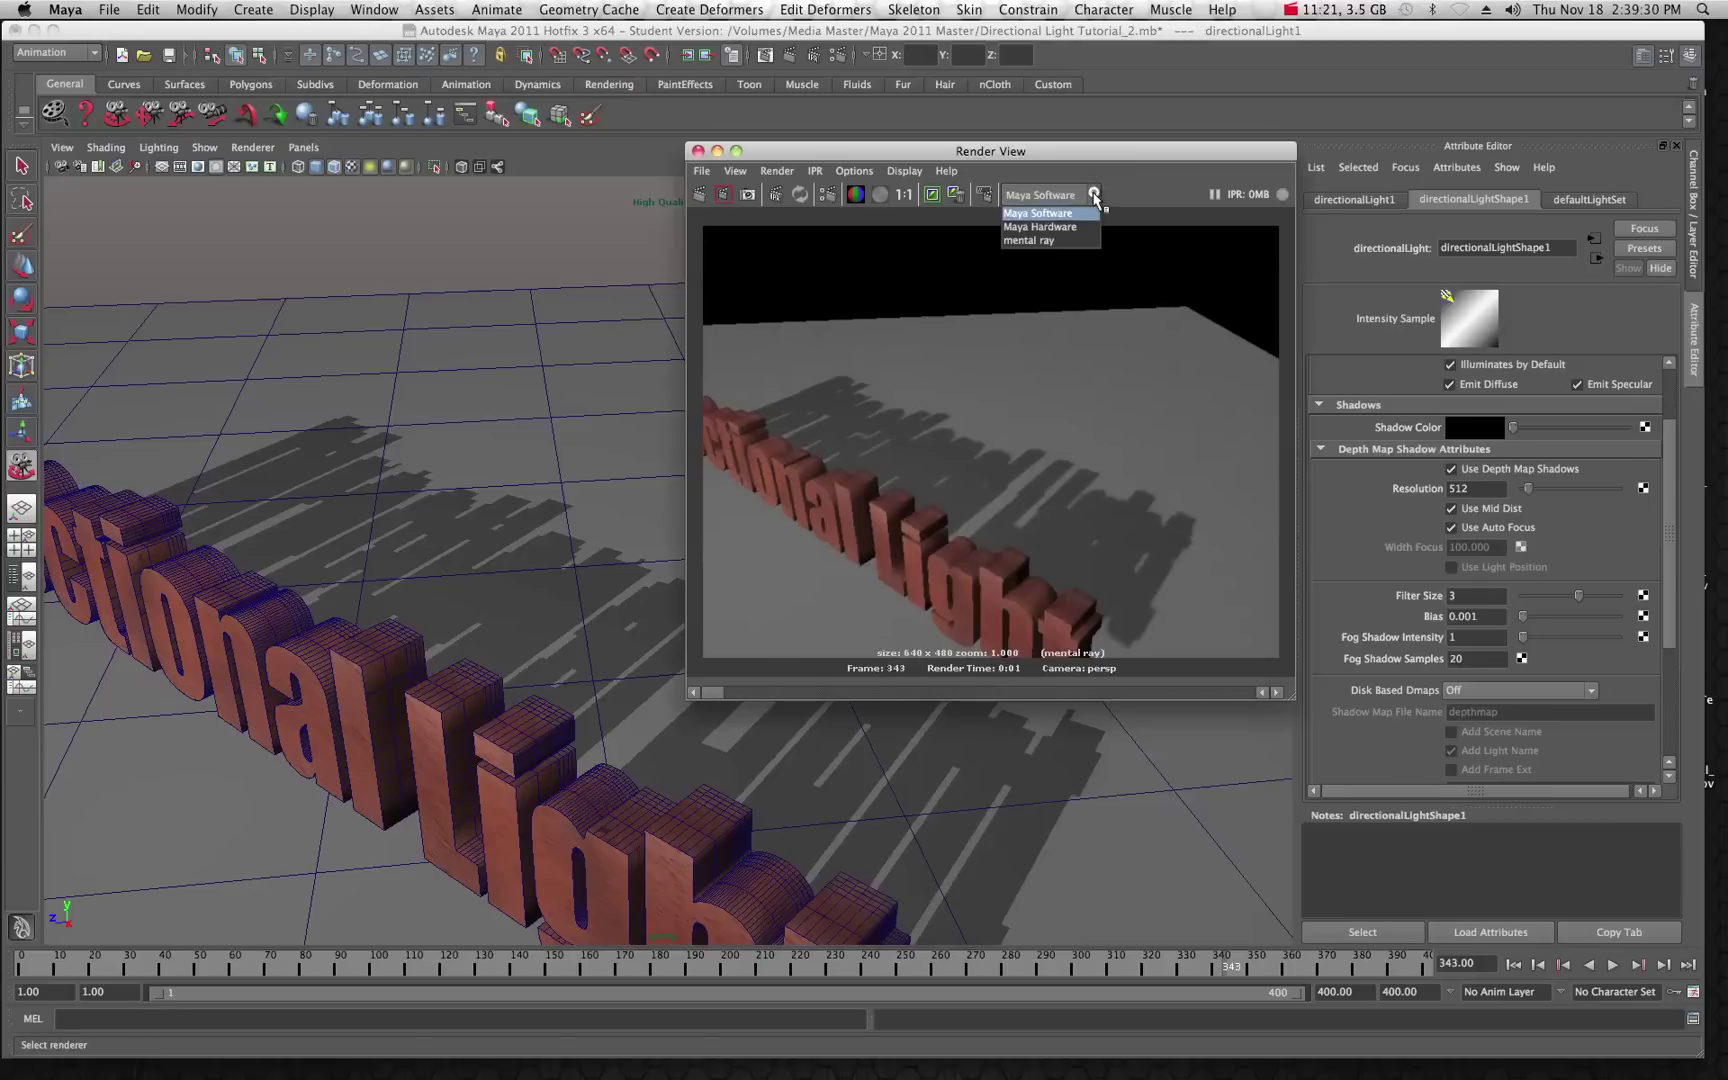
left_click(1045, 240)
left_click(700, 195)
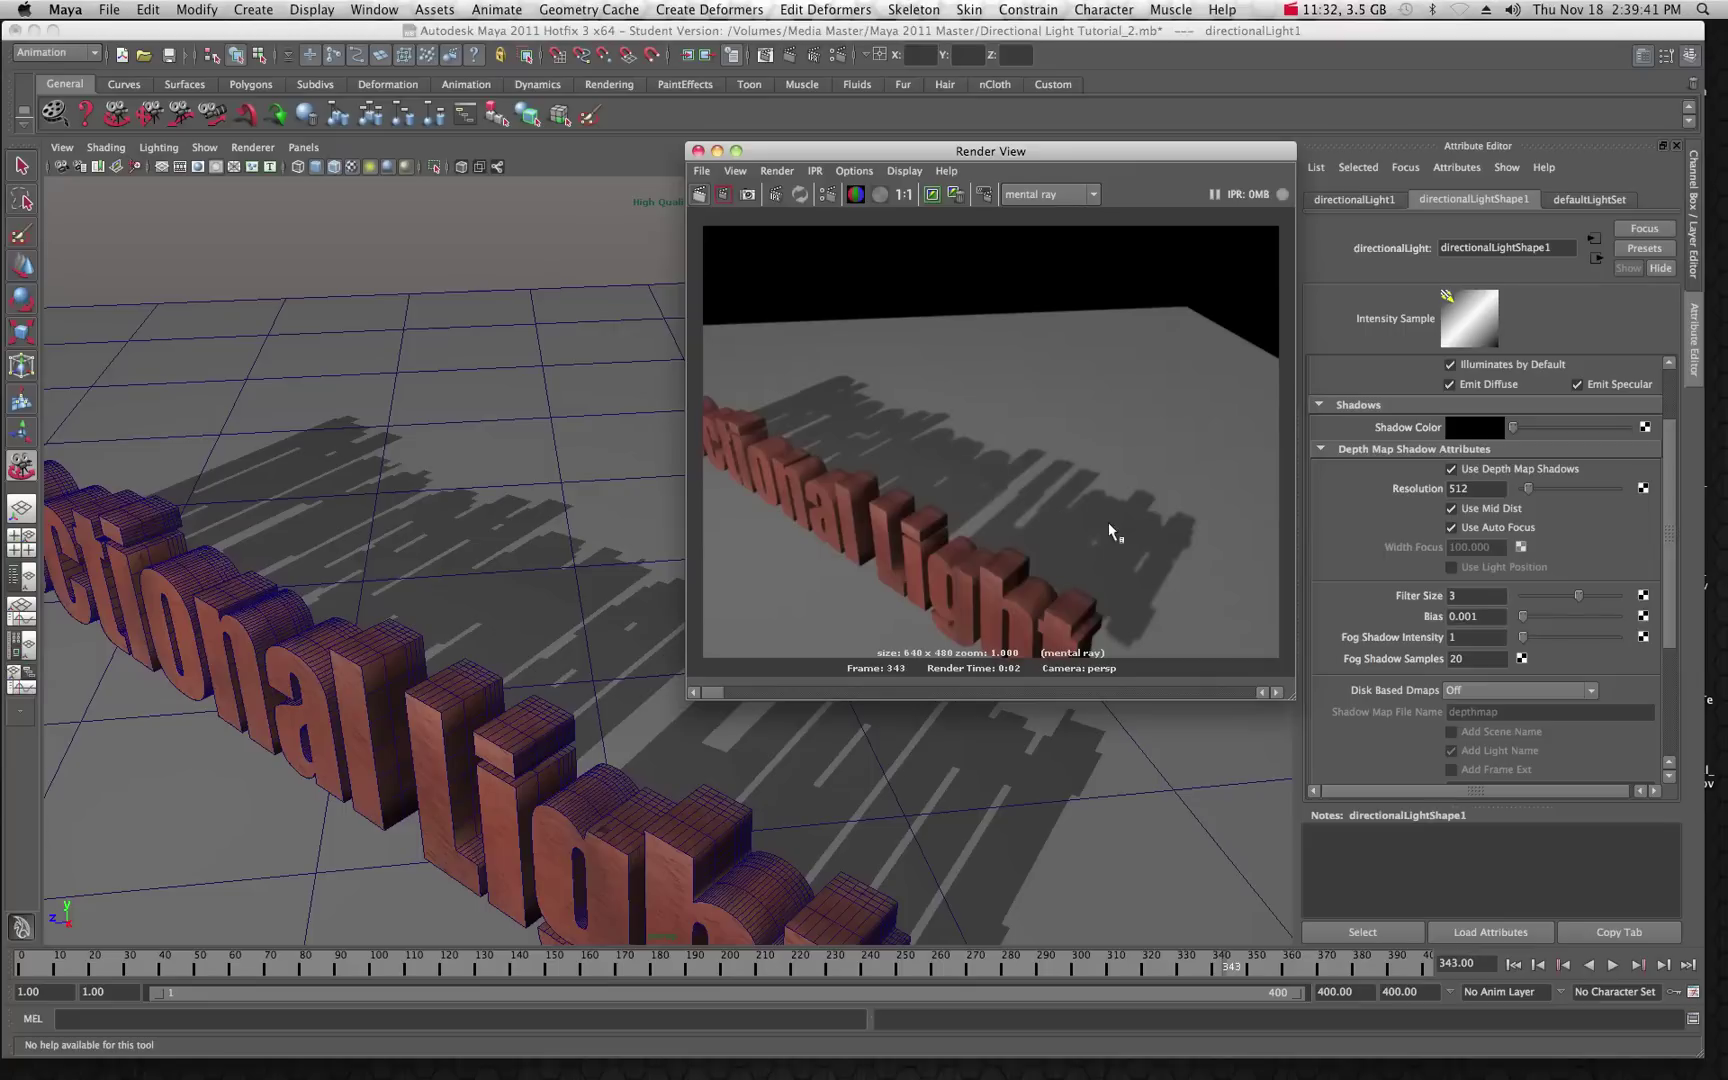
left_click(1093, 194)
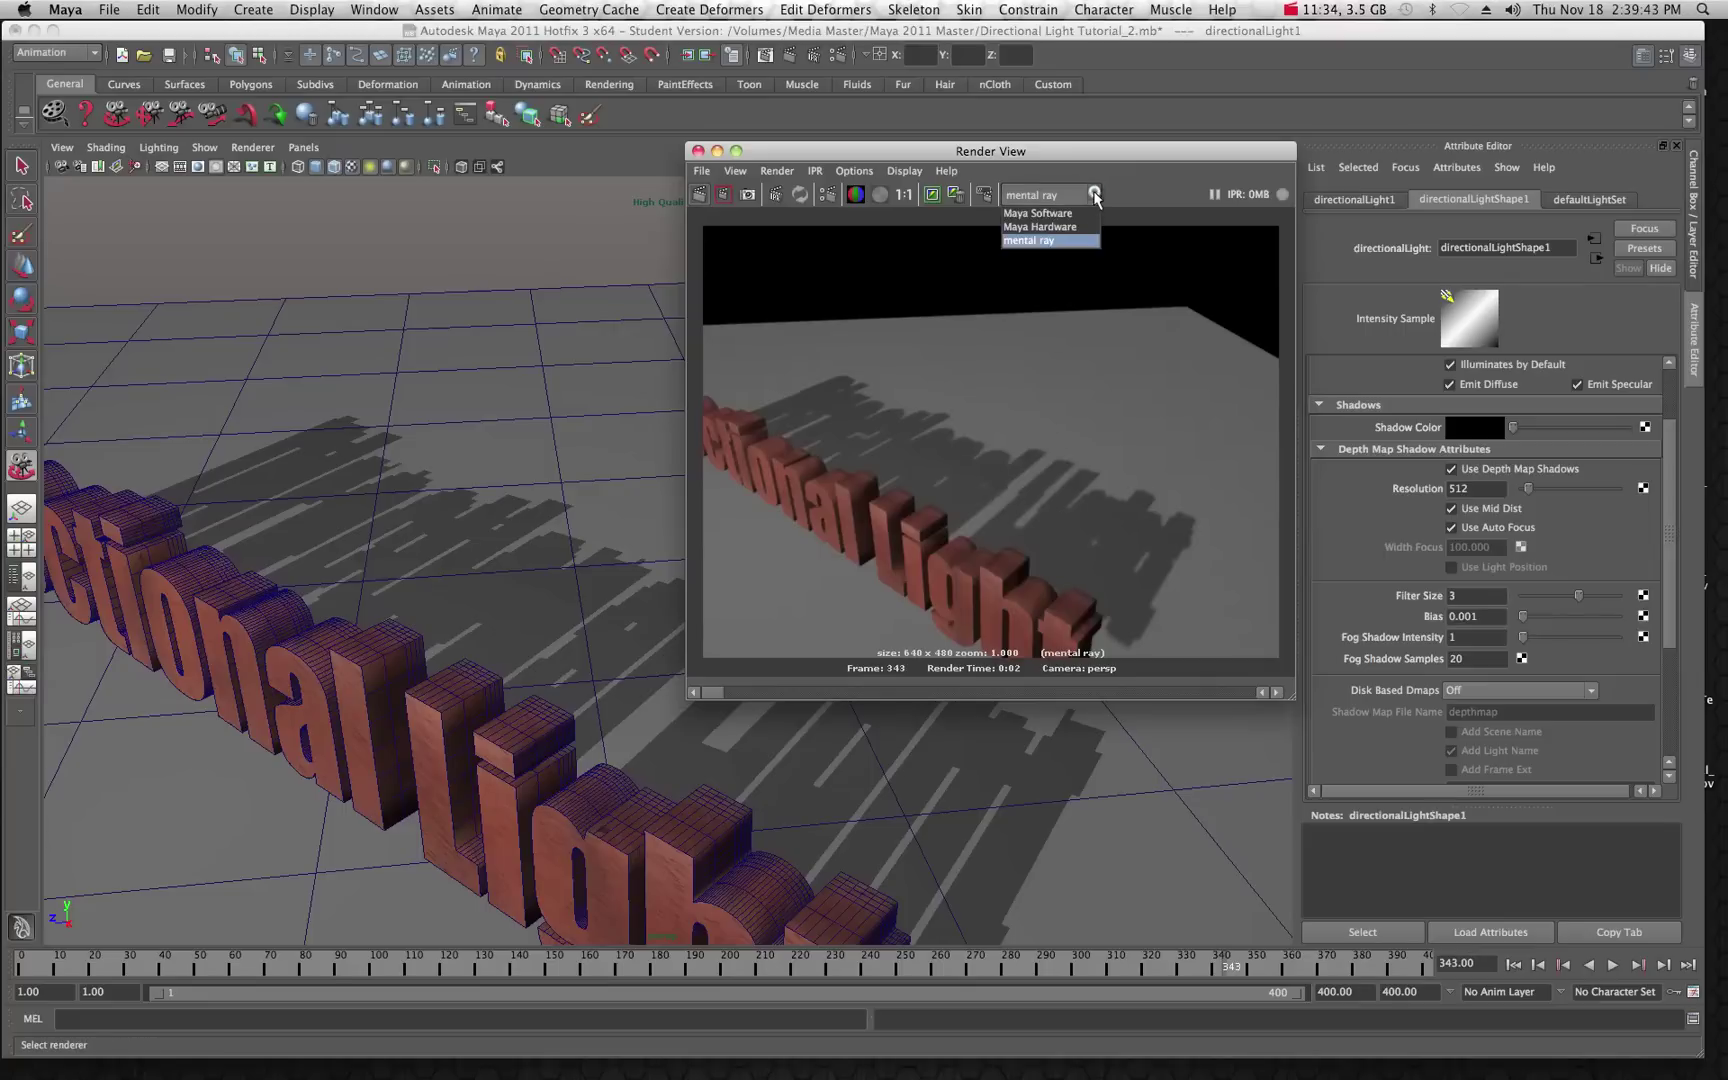
left_click(1076, 214)
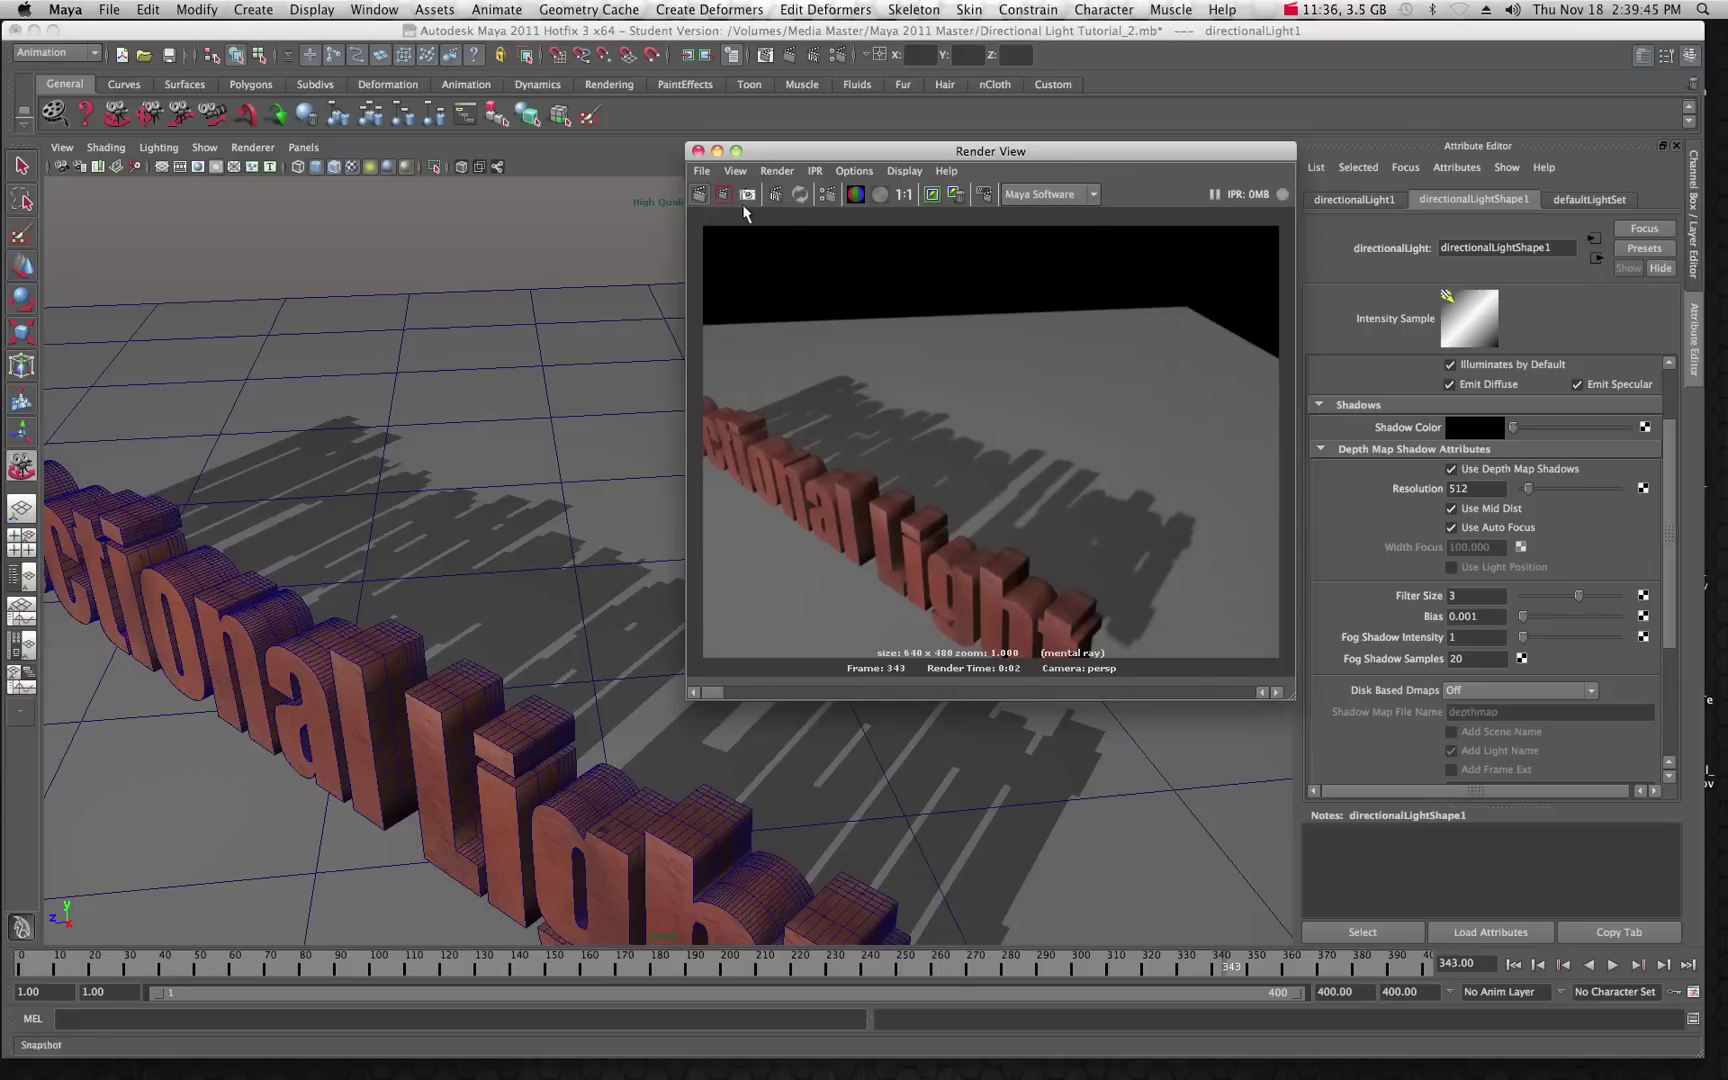
left_click(700, 196)
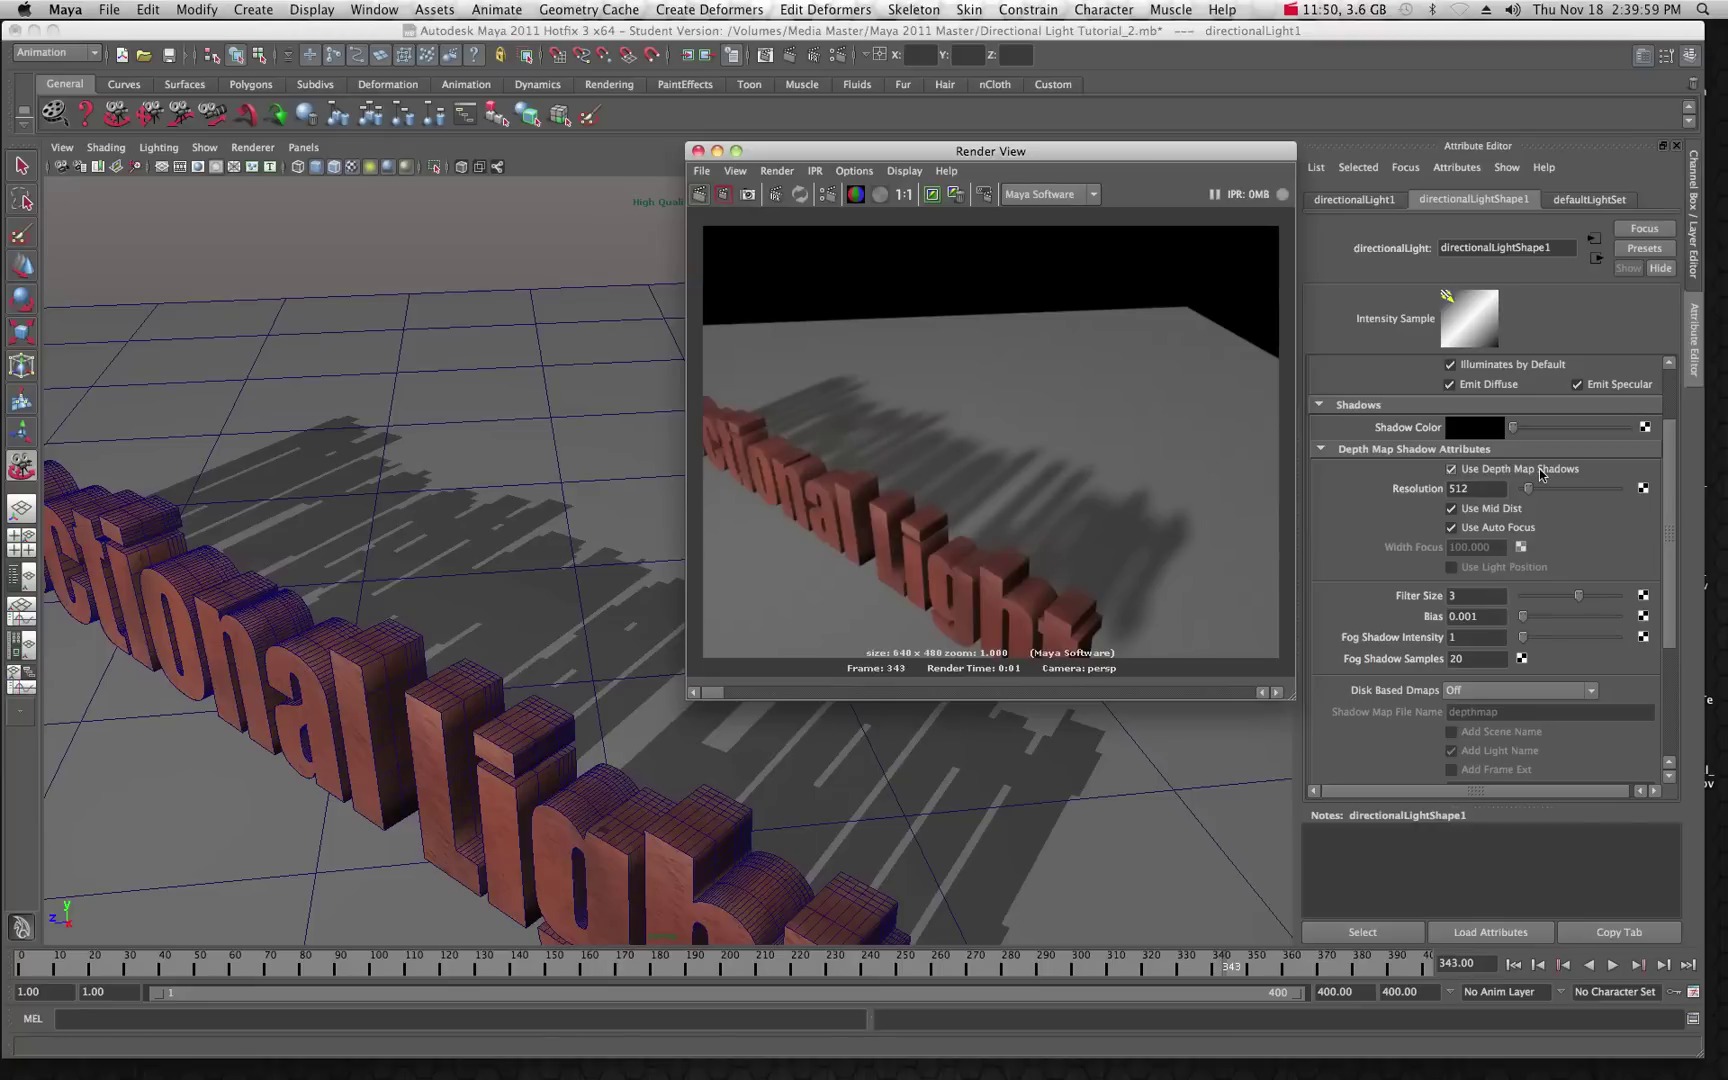
Step: Enable Use Ray Trace Shadows on the directional light and review its depth map shadow attributes
scroll(1413, 502, "down", 6)
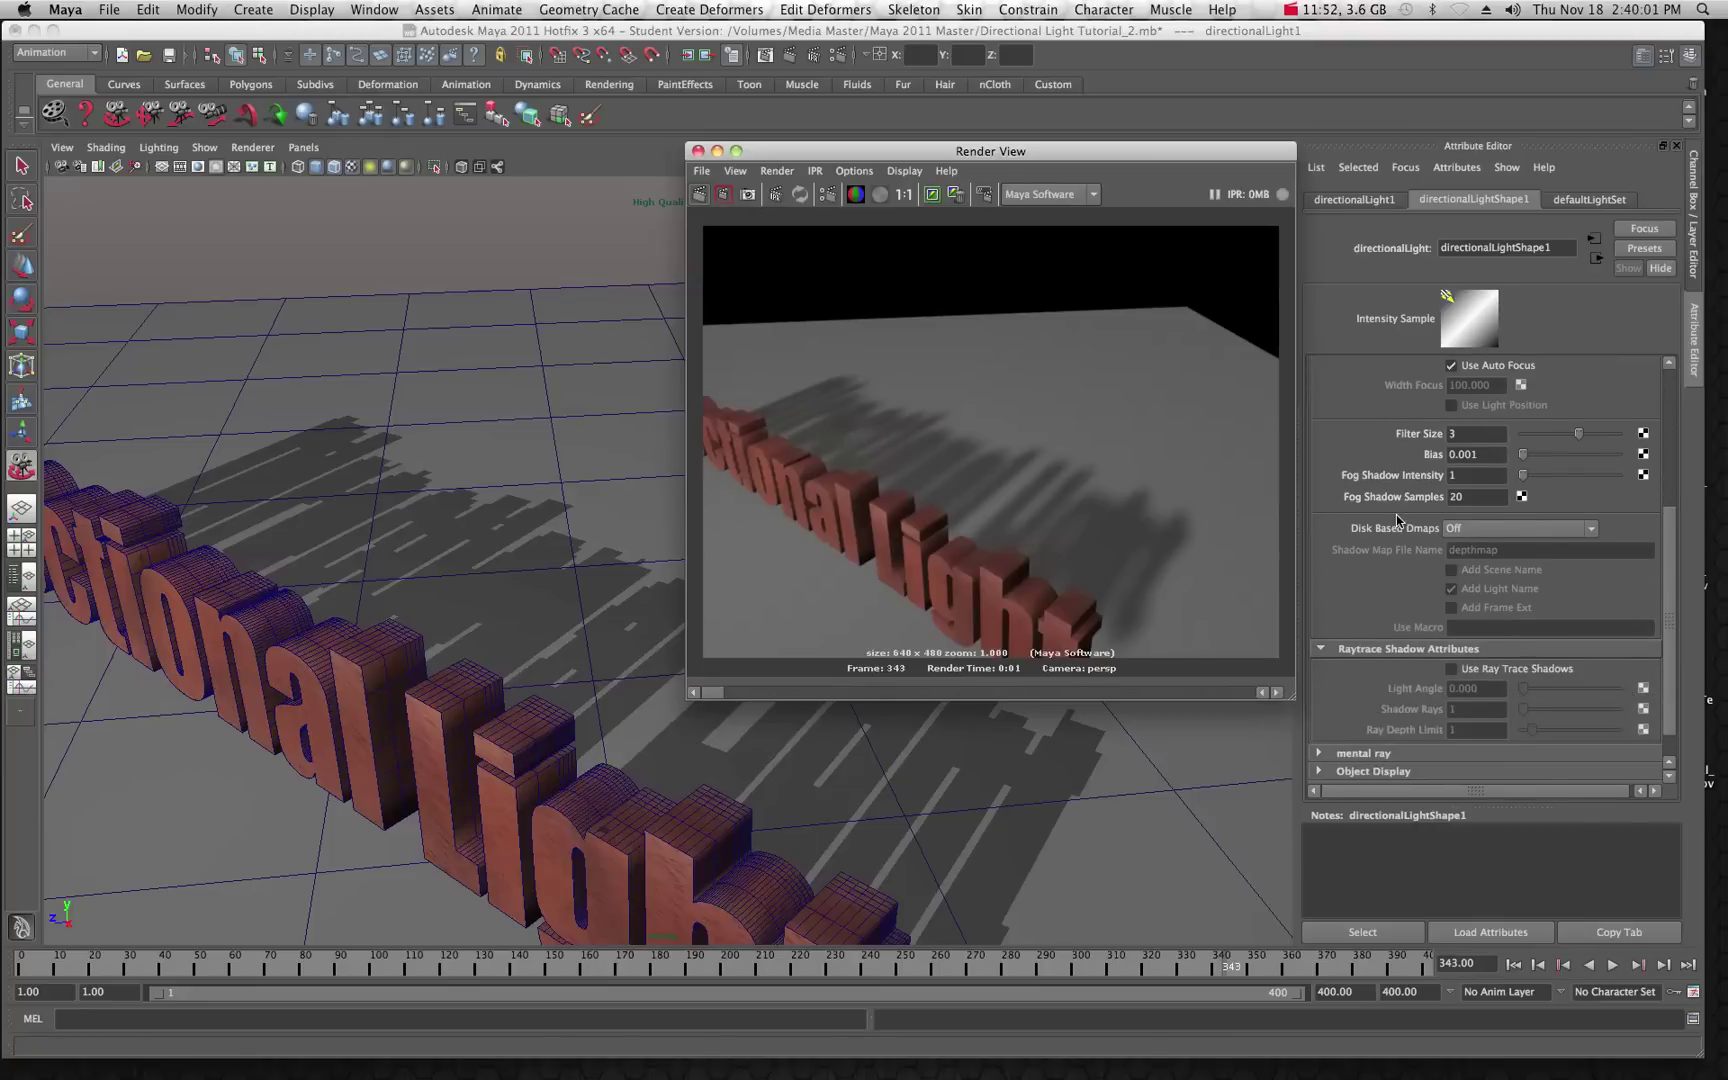
left_click(1449, 635)
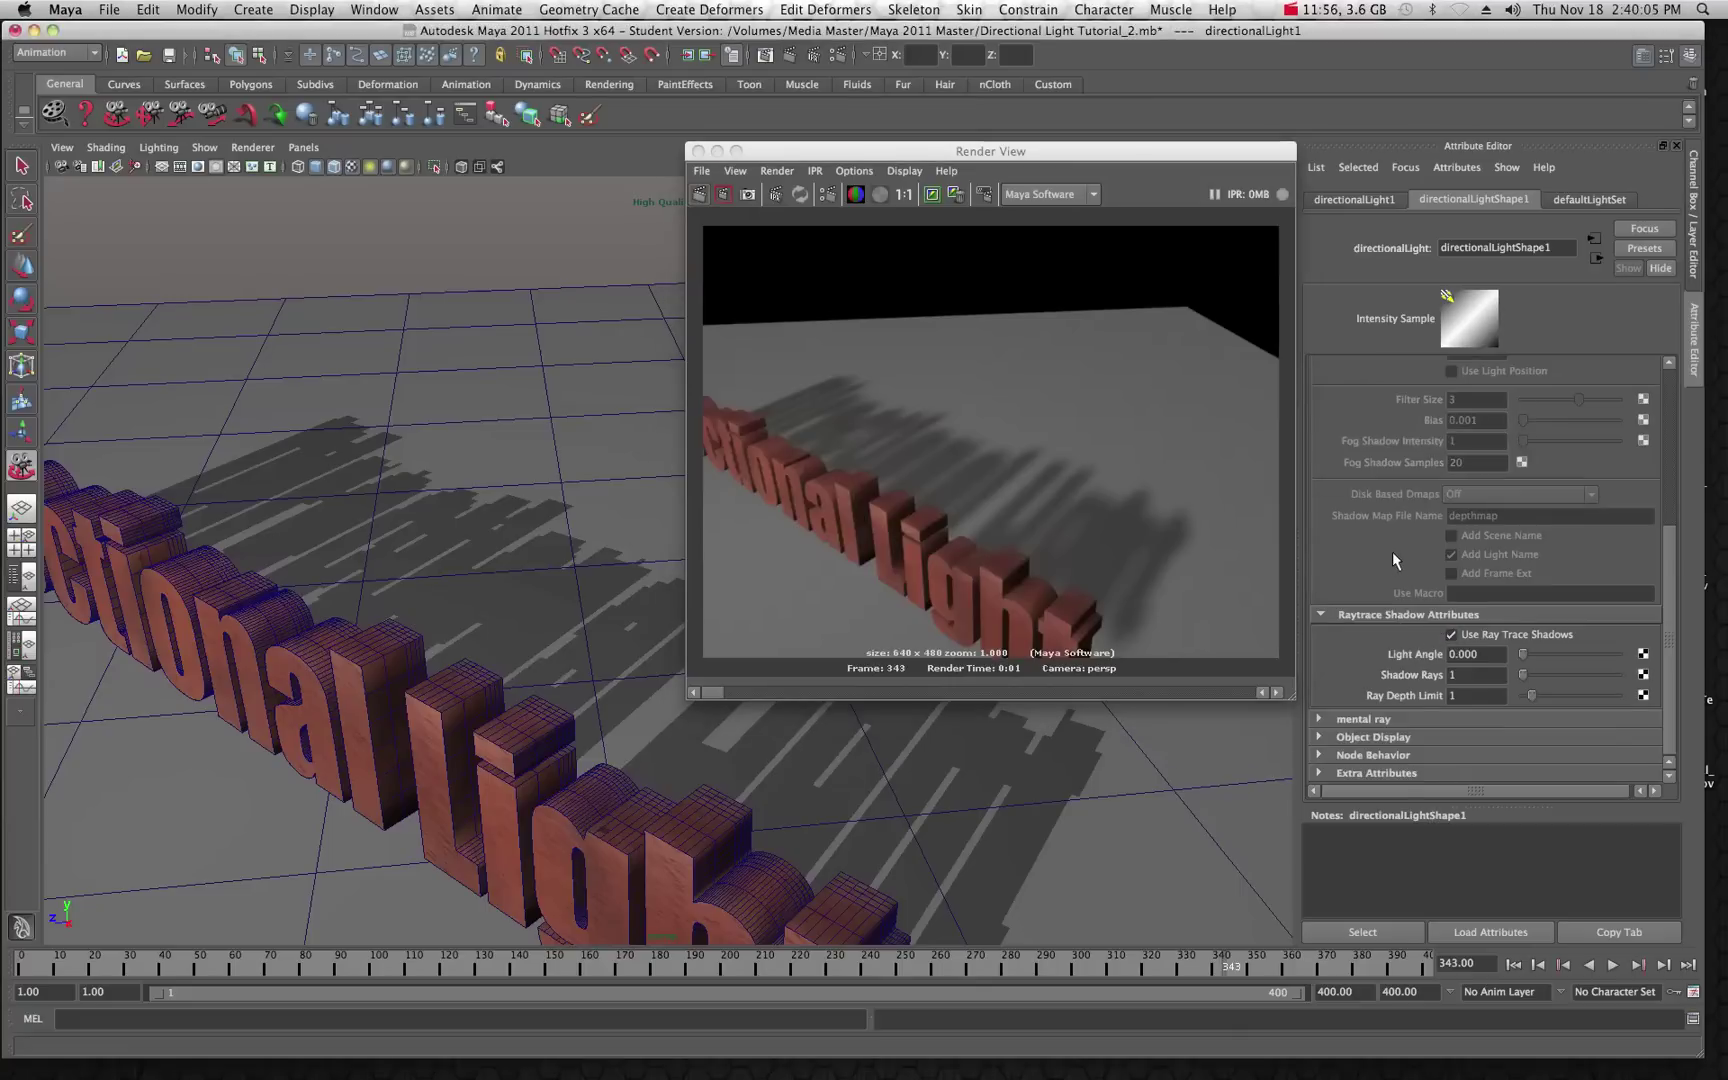
scroll(1394, 555, "up", 5)
scroll(1394, 548, "up", 1)
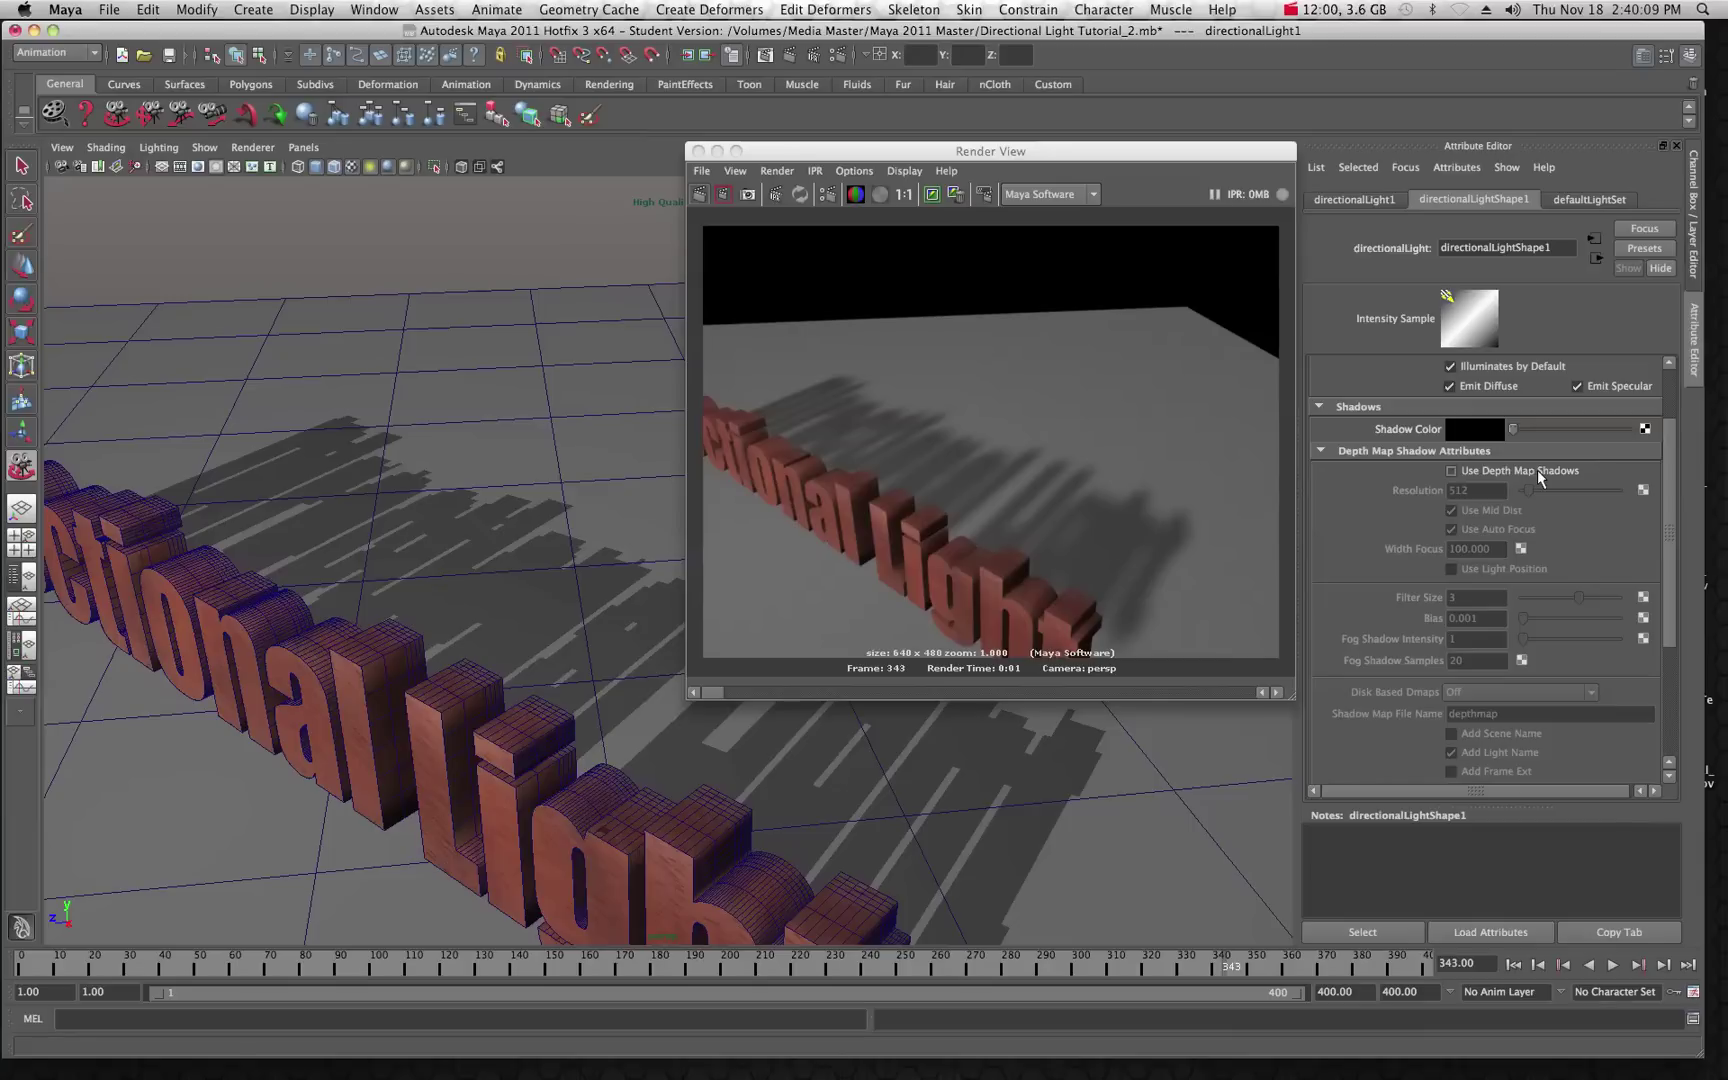
Step: Examine the directional light's raytrace shadow attributes and its mental ray photon, shadow map and override settings
scroll(1405, 513, "down", 5)
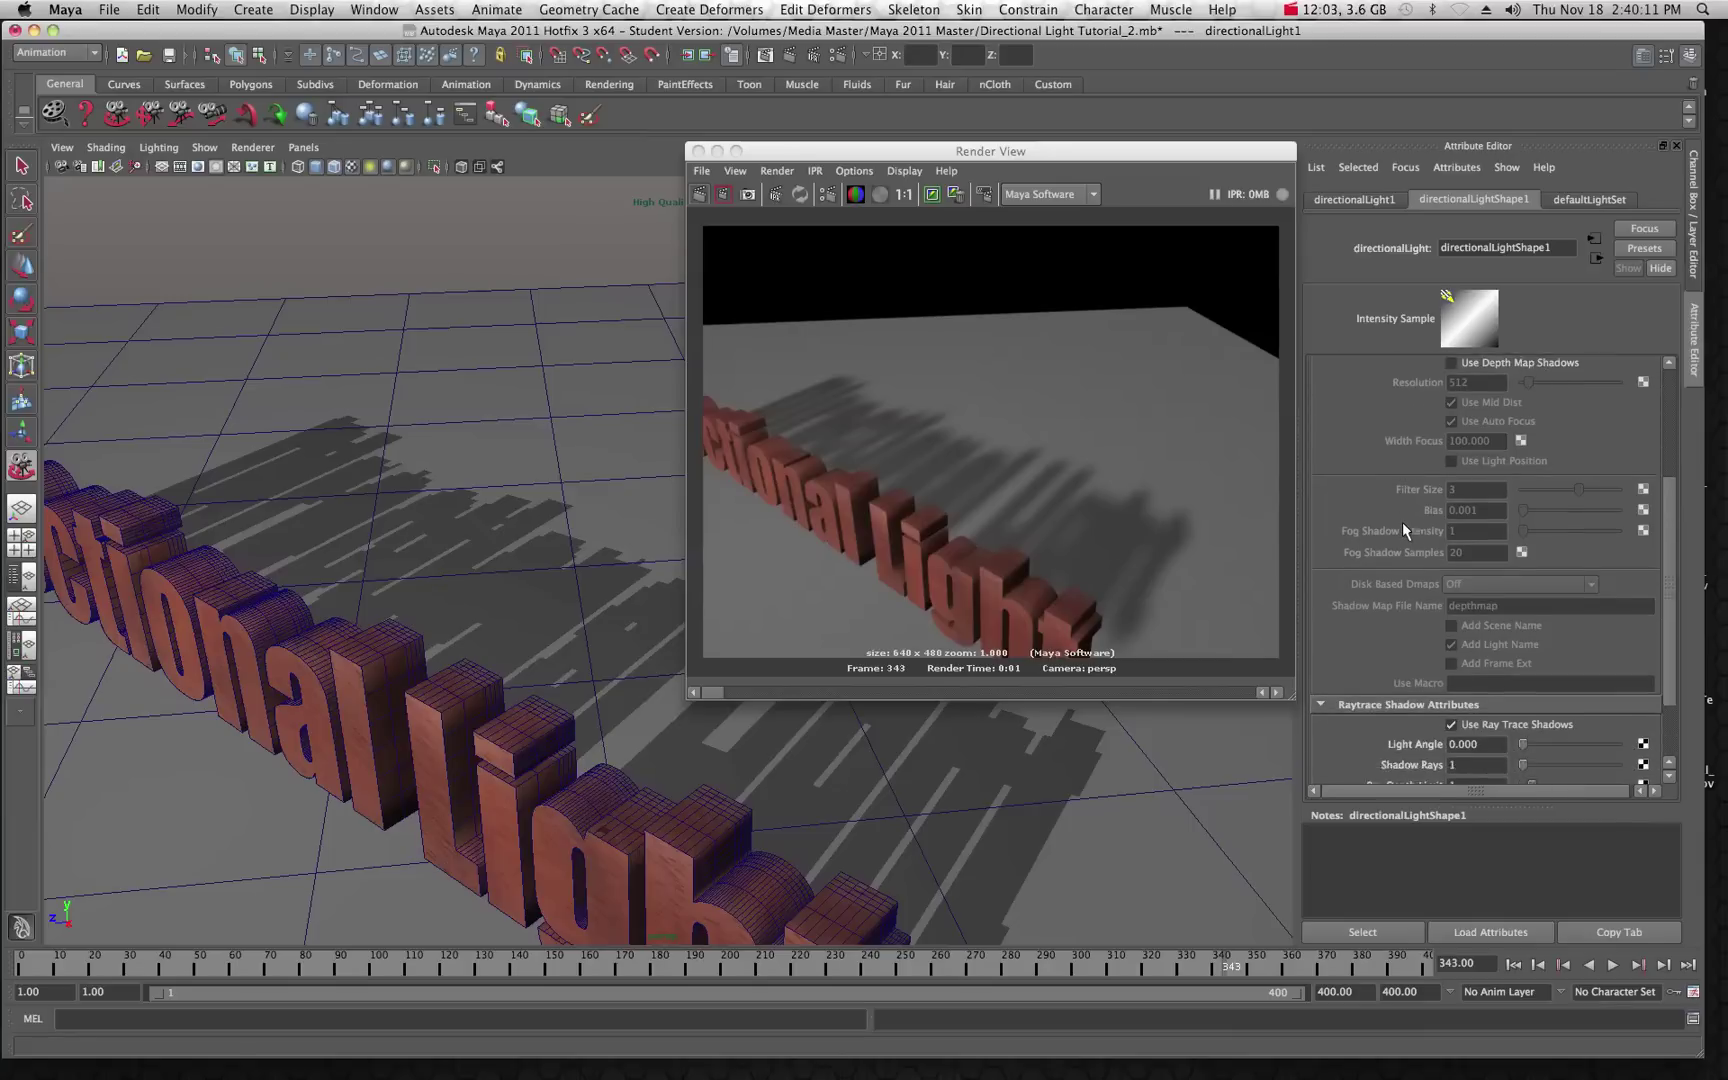
scroll(1403, 522, "down", 1)
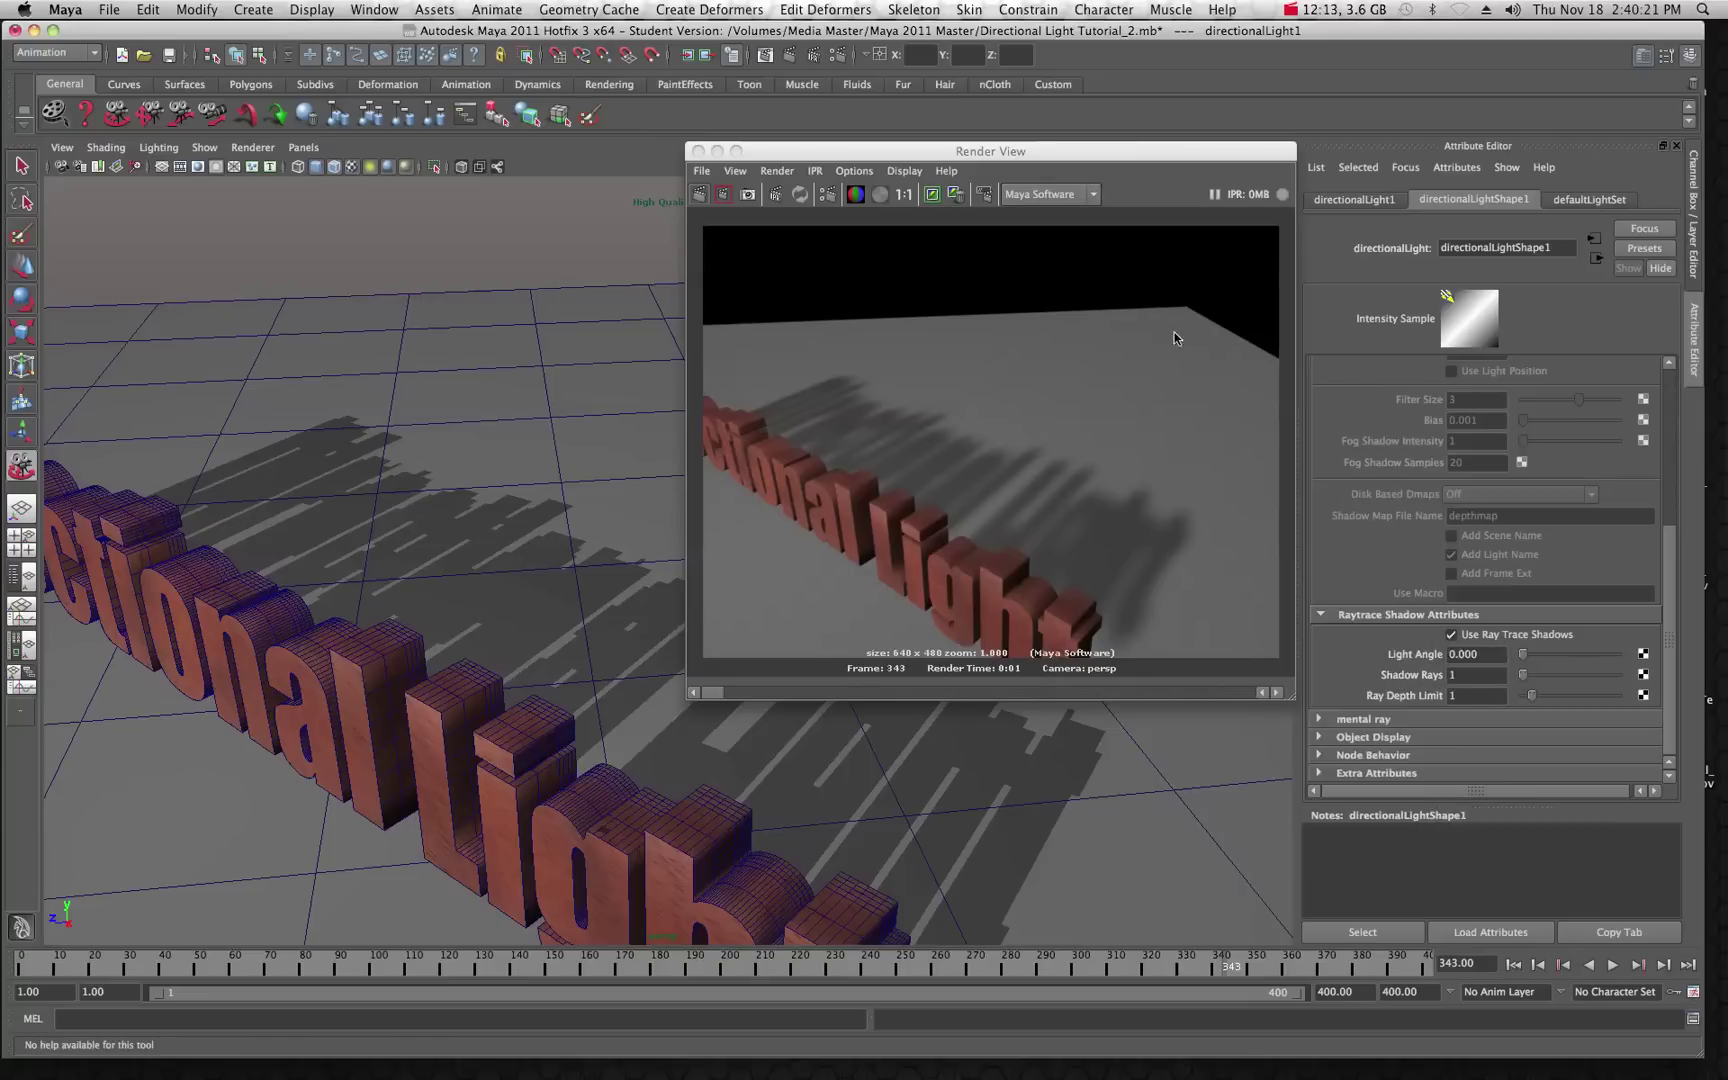
left_click(1319, 717)
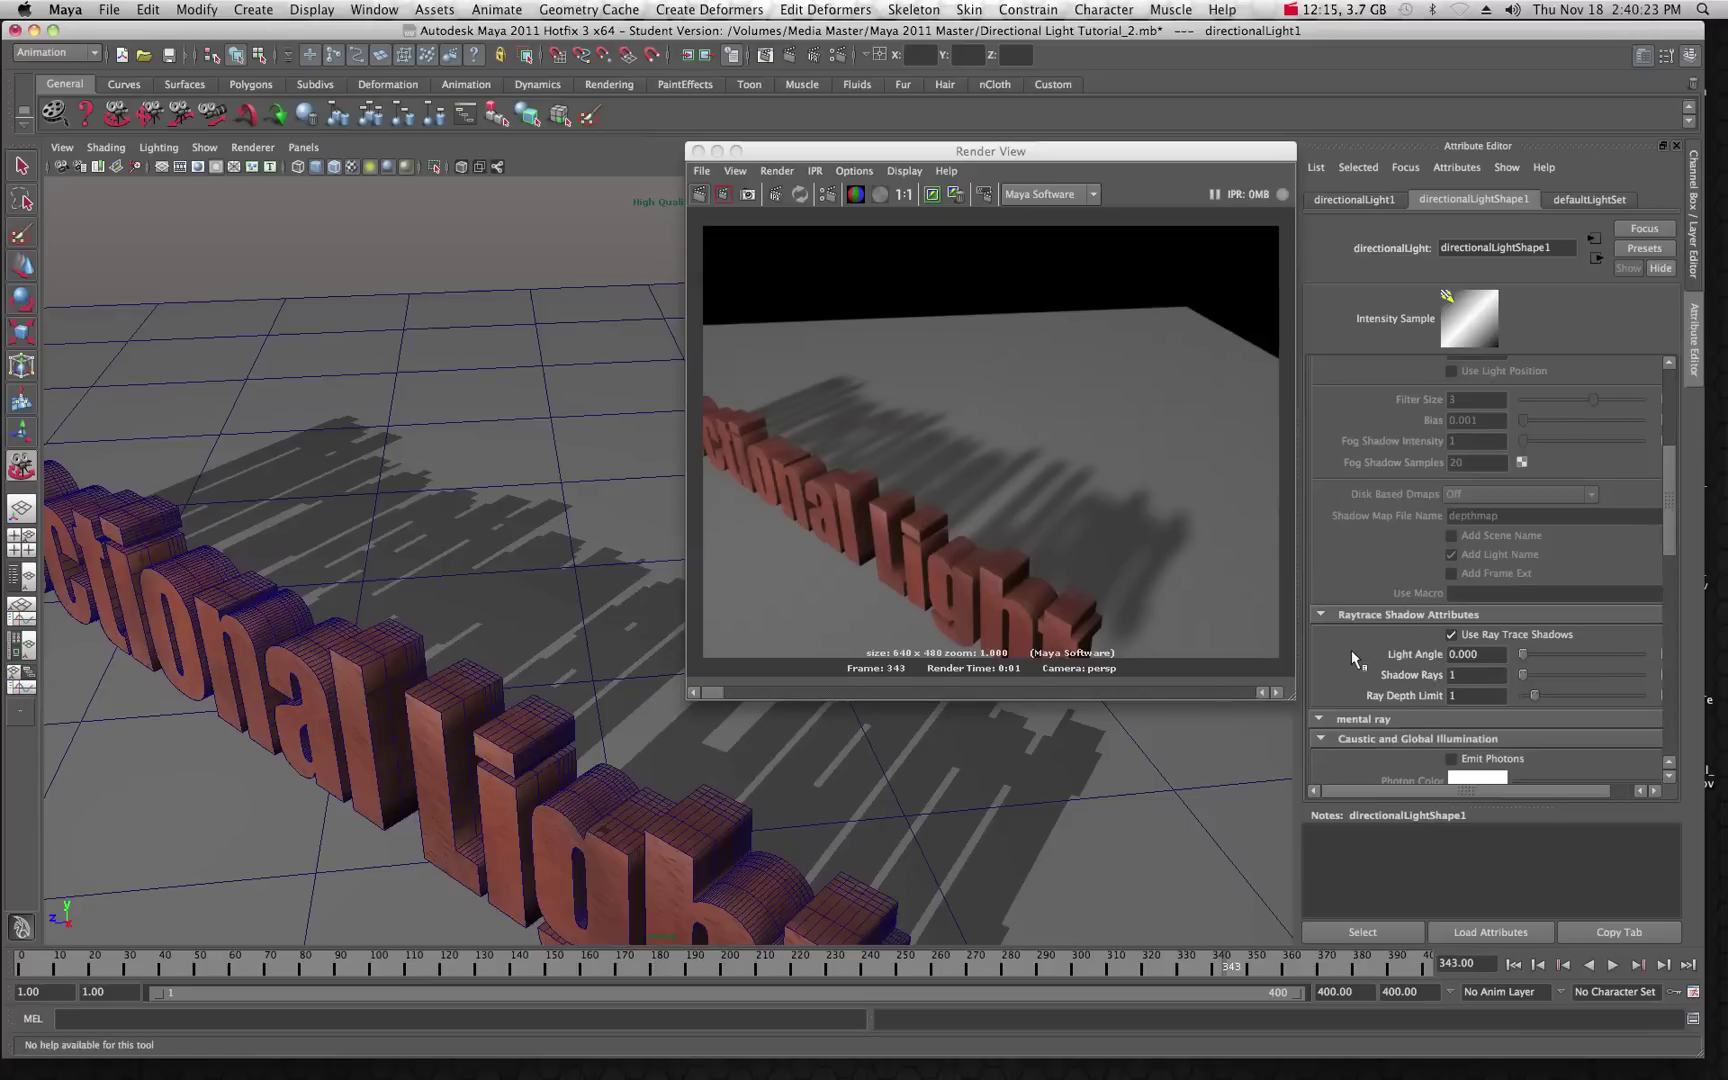
scroll(1351, 652, "down", 3)
scroll(1351, 657, "down", 10)
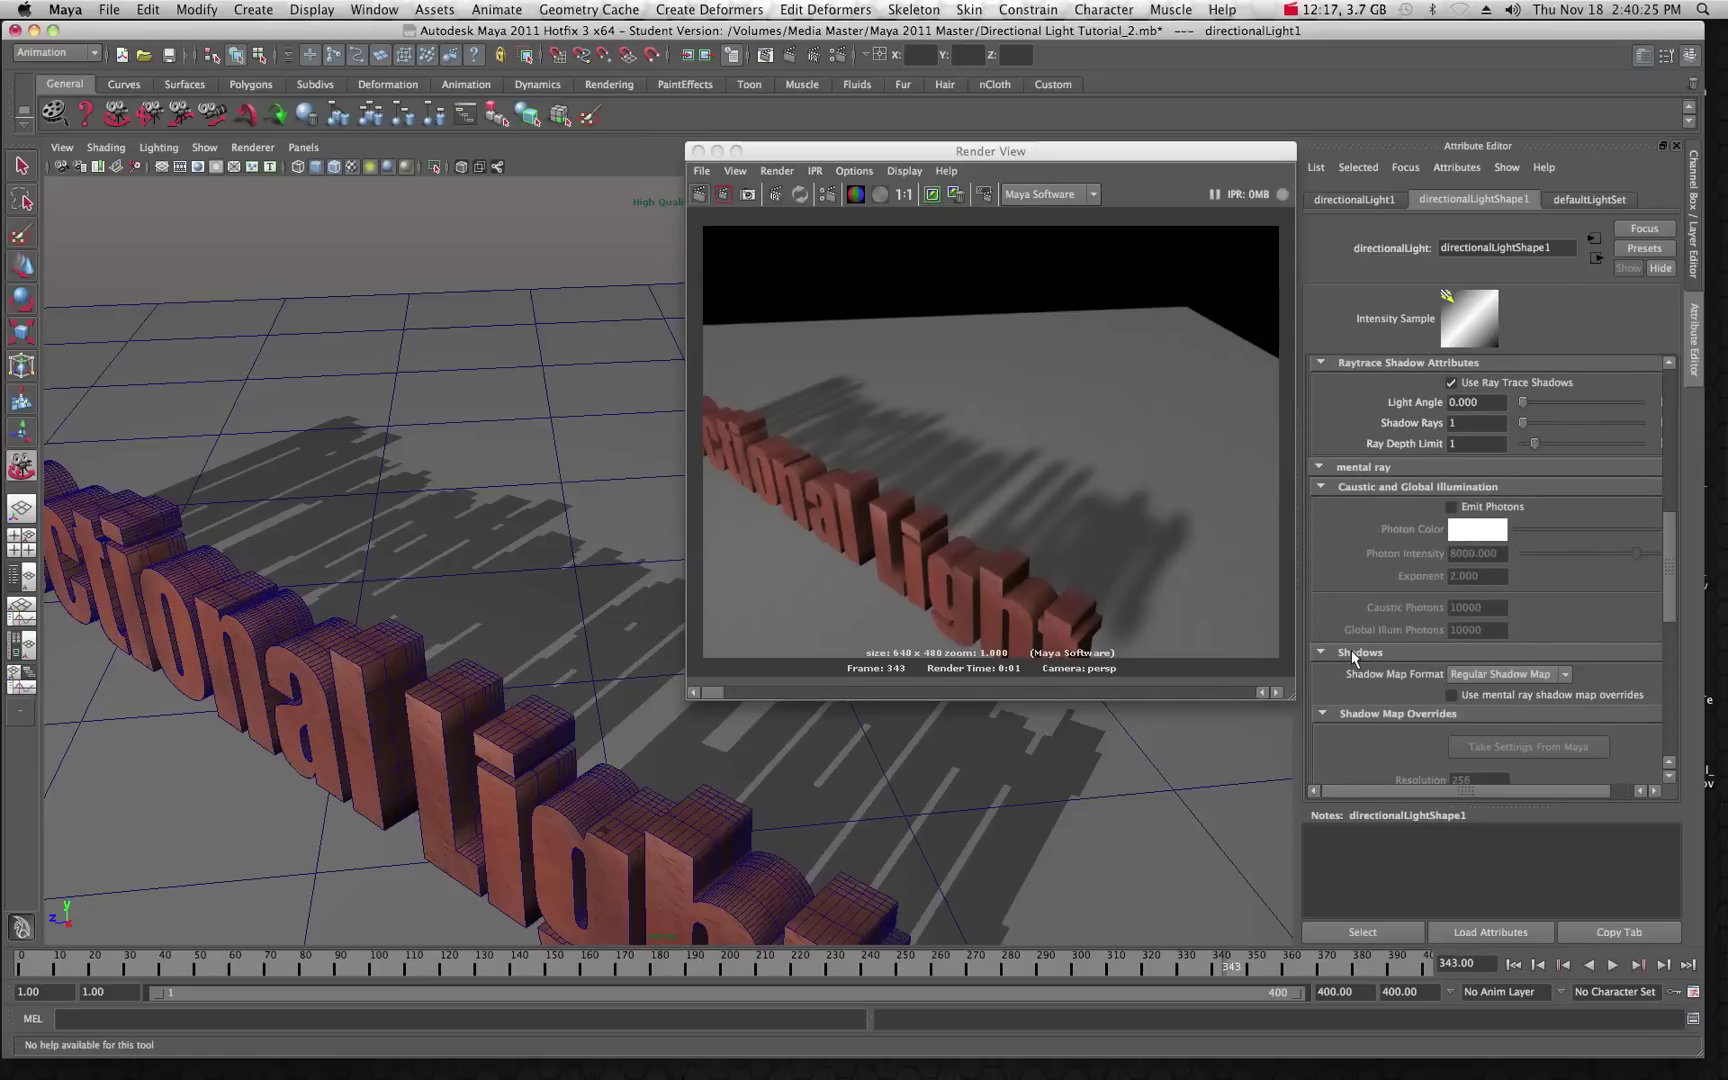
scroll(1351, 649, "down", 5)
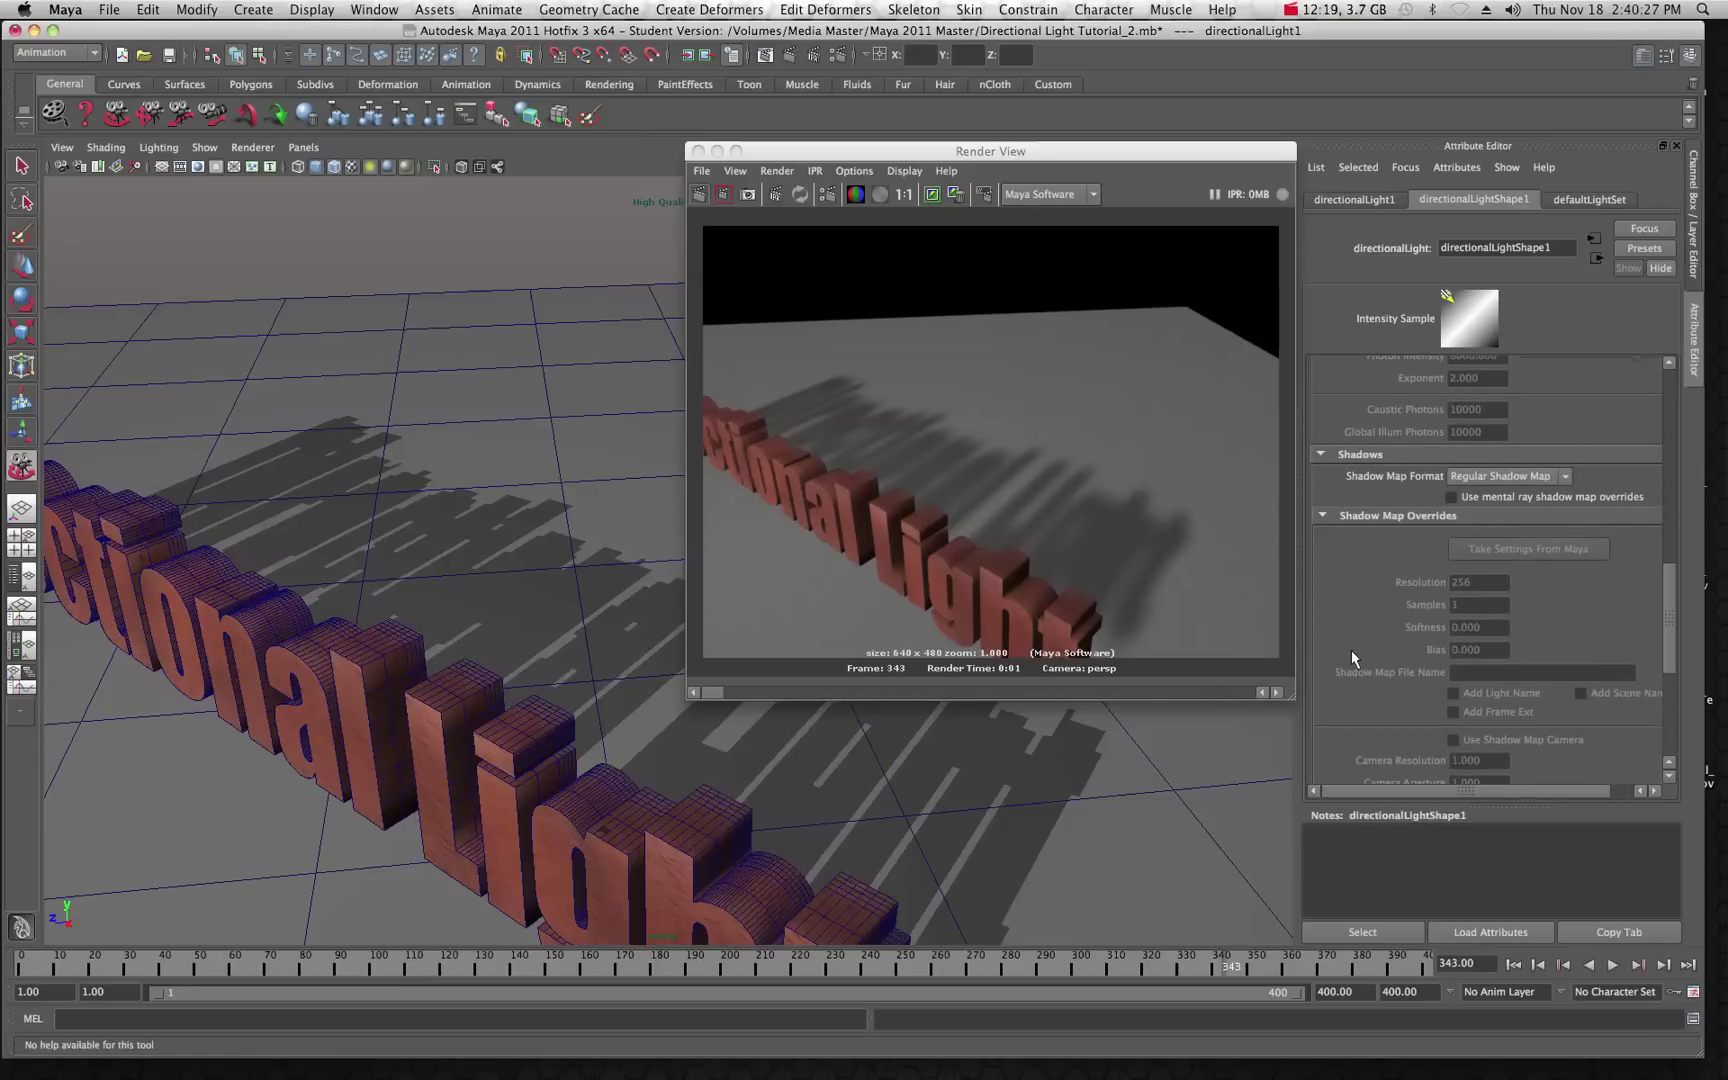
scroll(1351, 659, "down", 2)
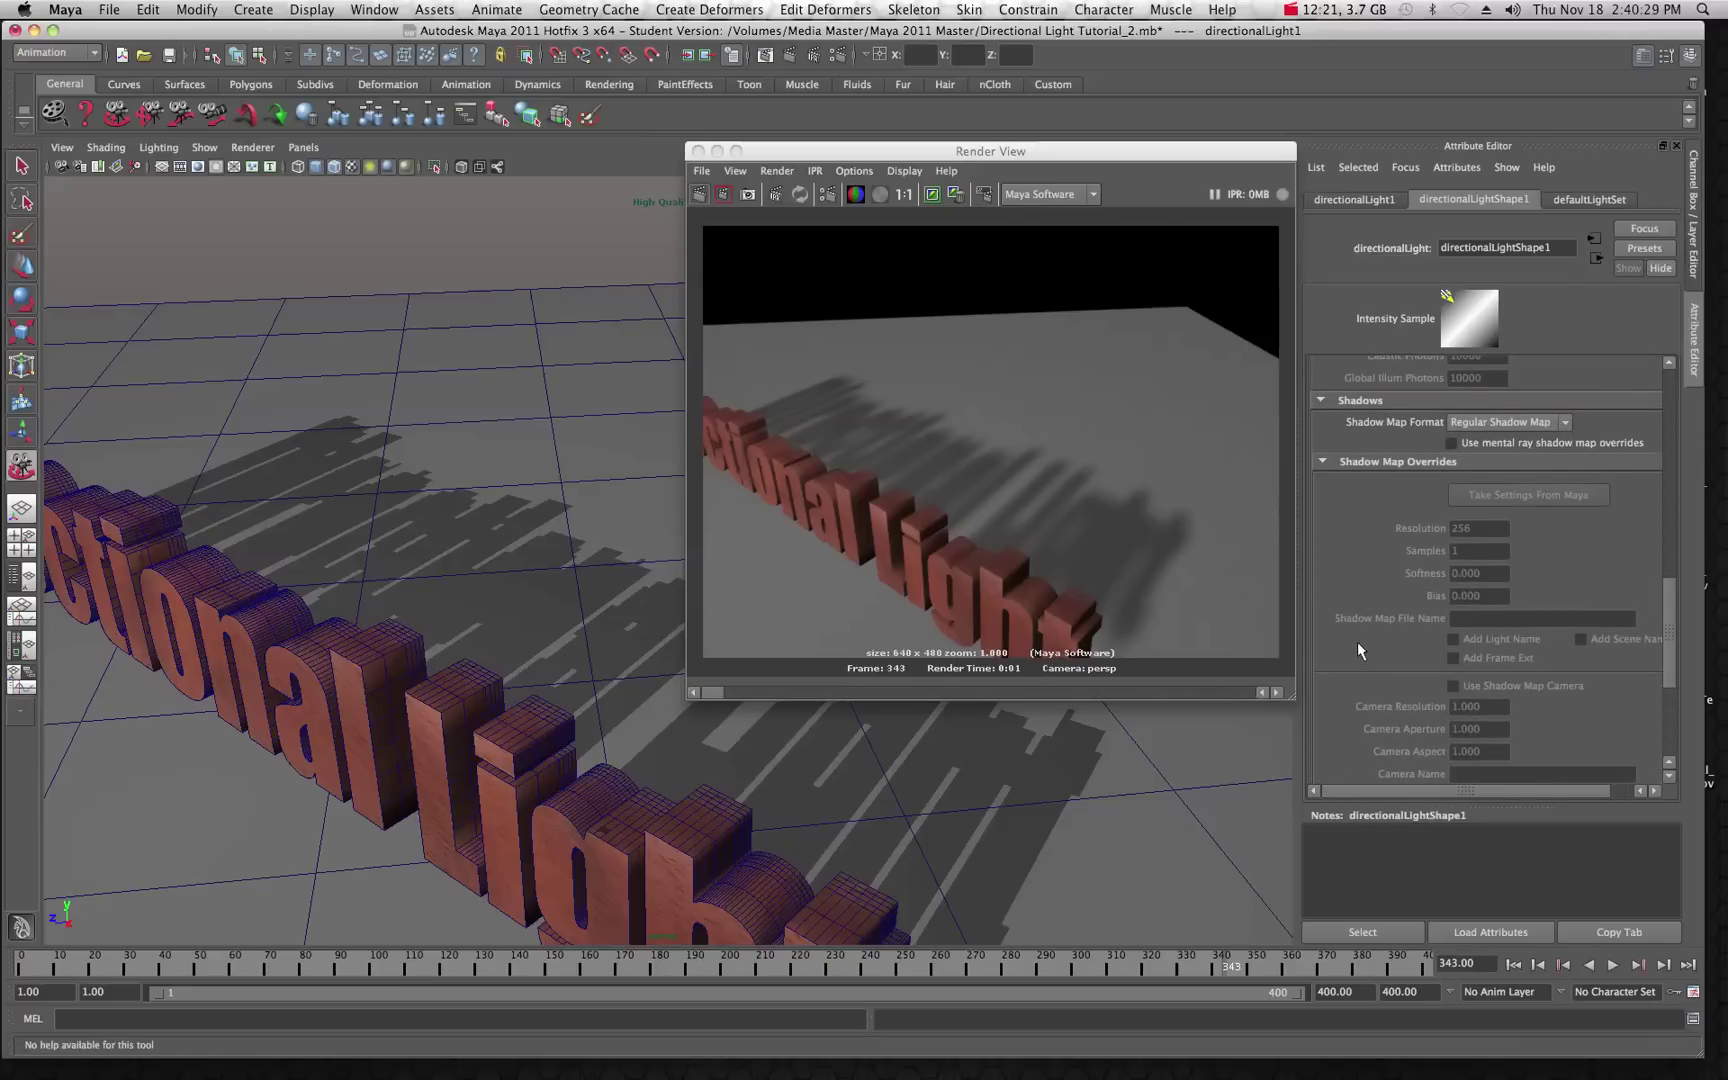
scroll(1357, 649, "down", 1)
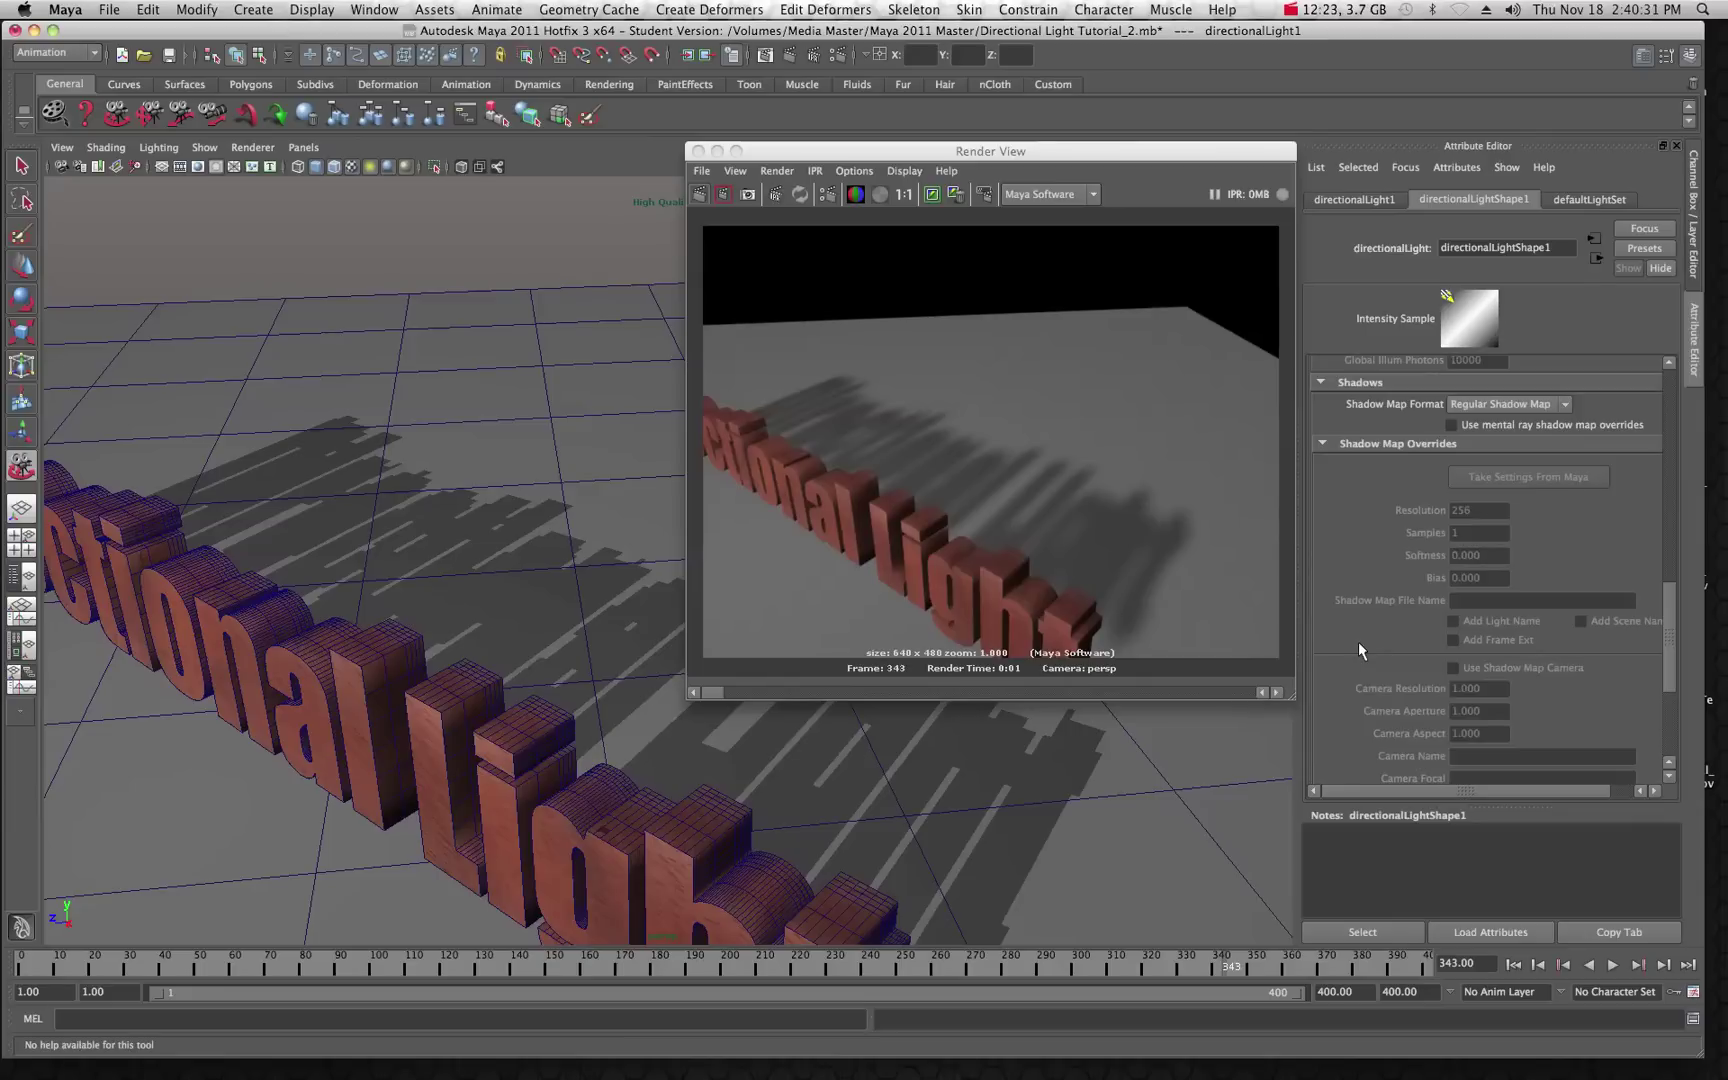
scroll(1358, 648, "up", 6)
scroll(1358, 643, "up", 8)
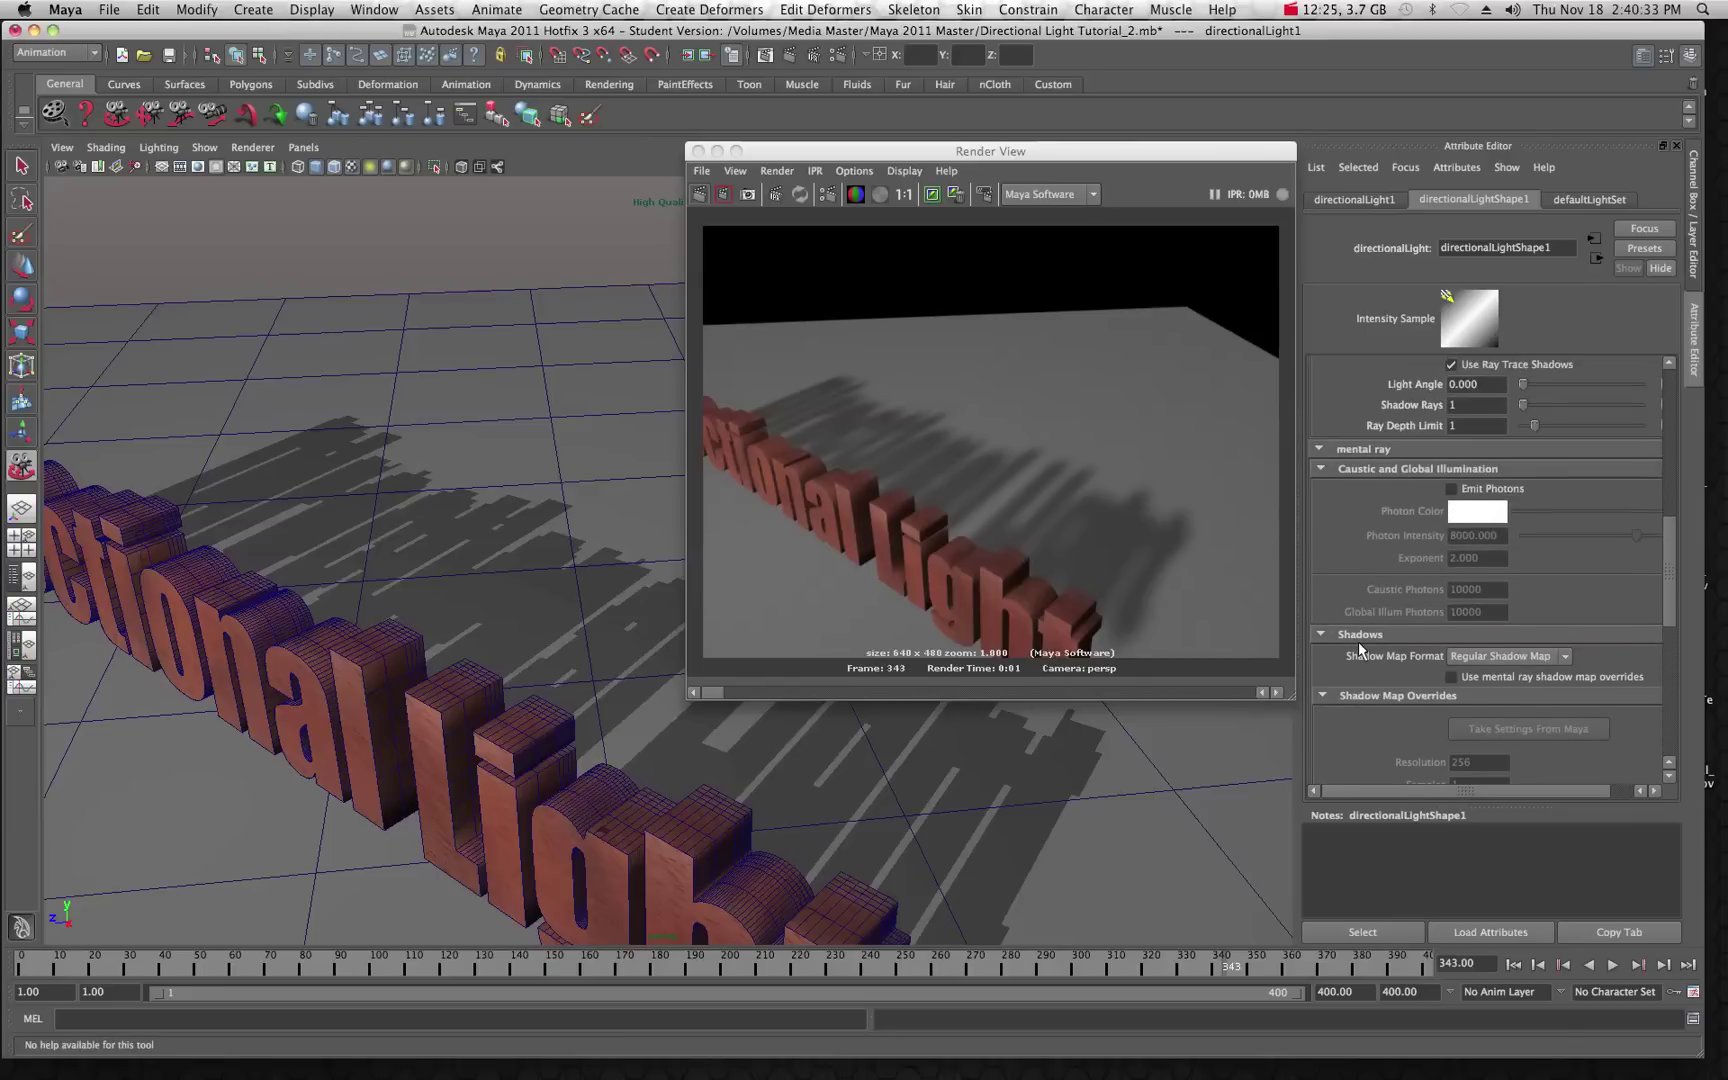
scroll(1359, 647, "up", 1)
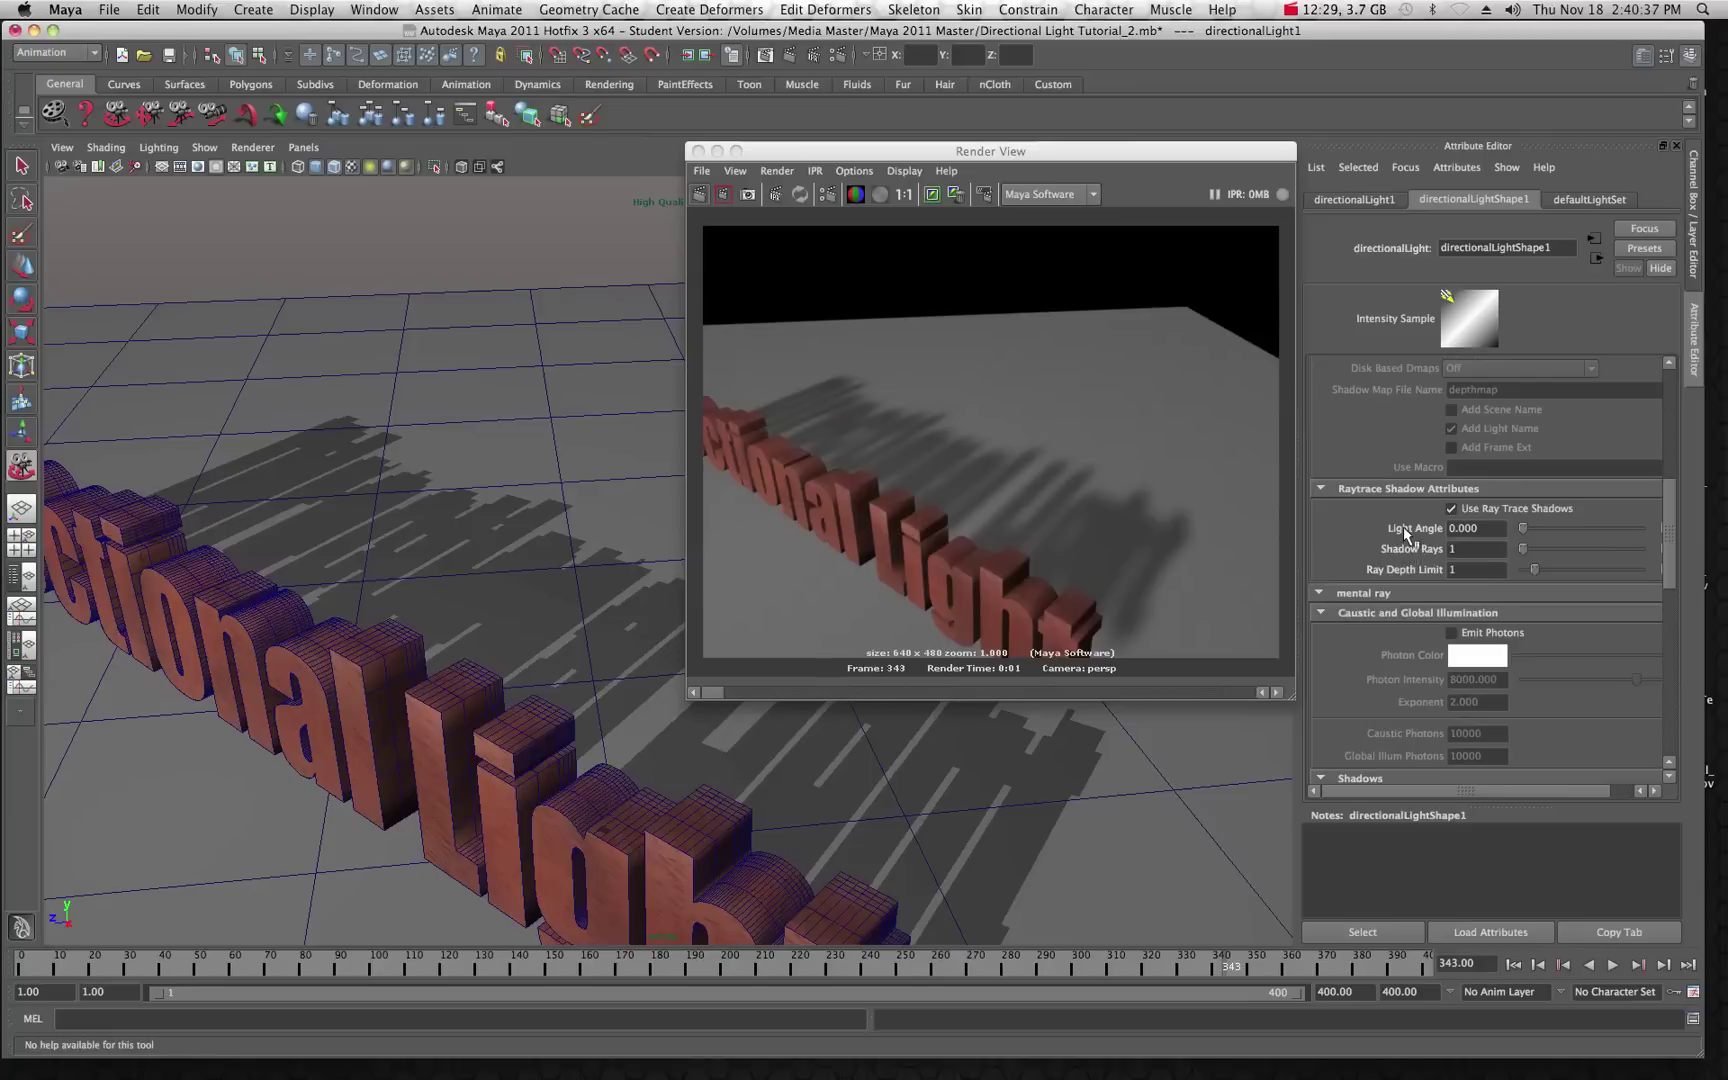
Step: Render the text with Maya Software, switch the renderer to mental ray and render again to compare the ray trace shadows
left_click(699, 194)
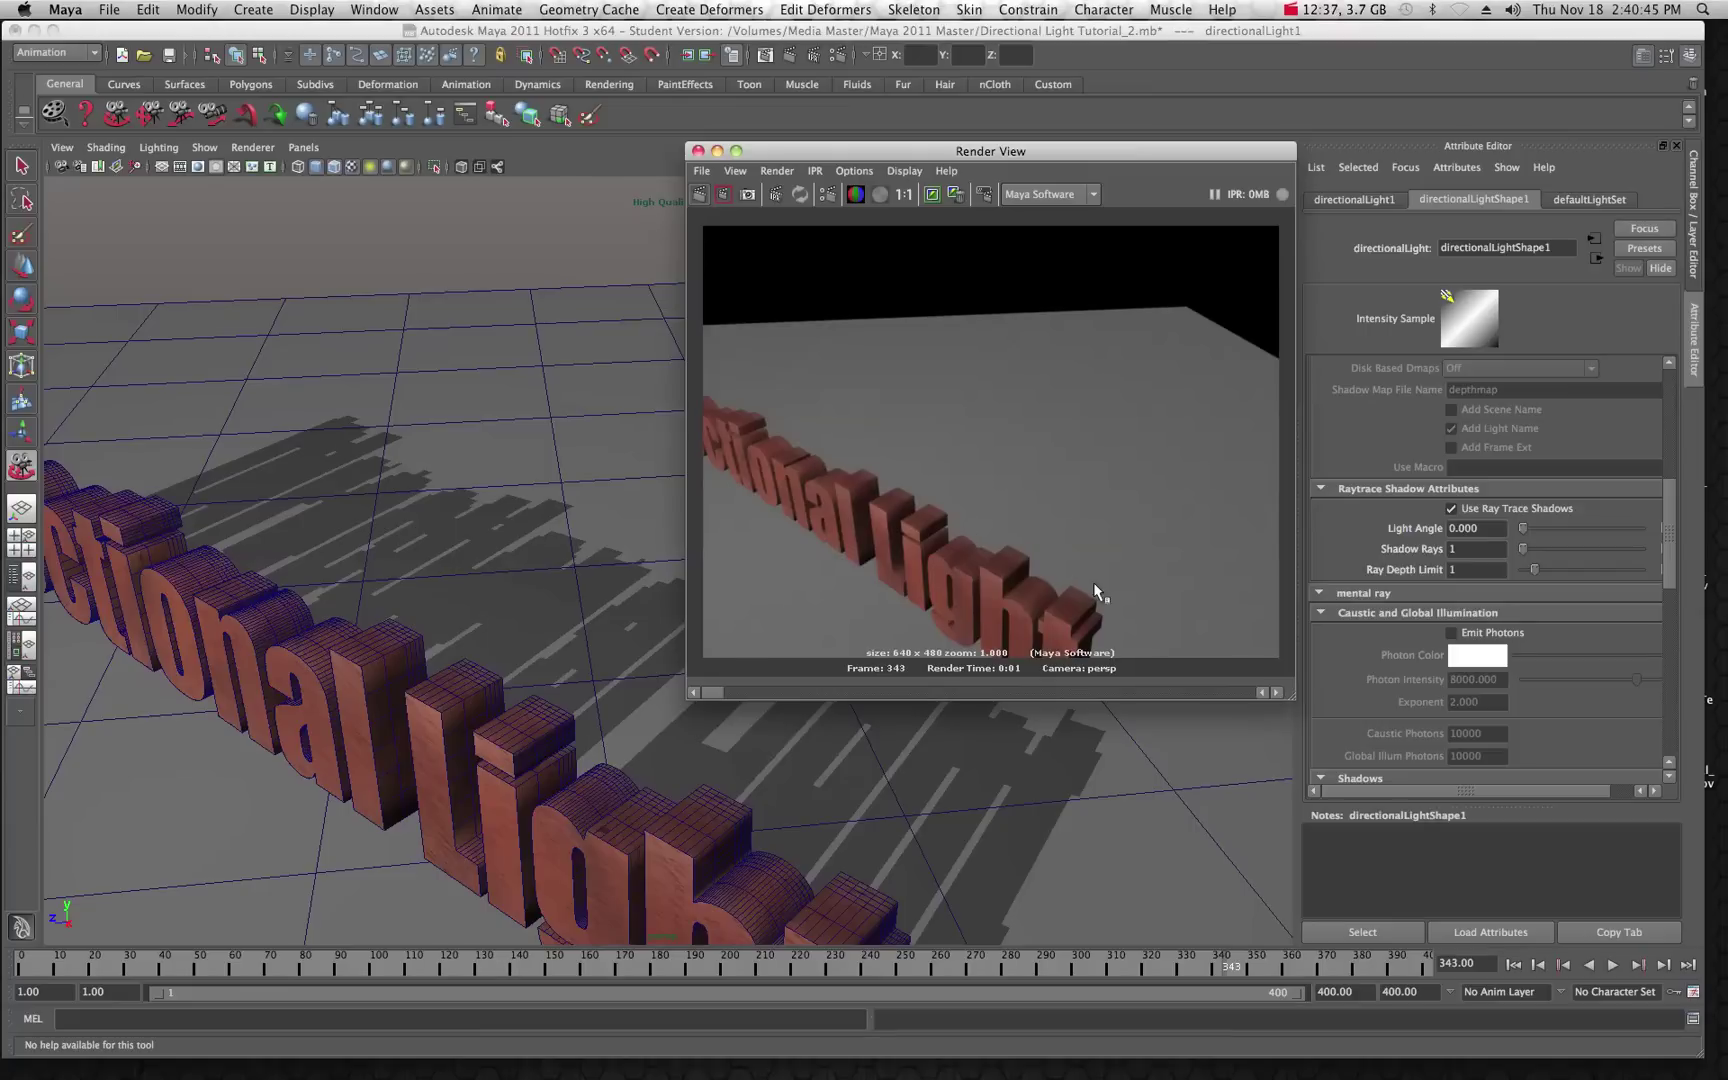
left_click(1094, 194)
left_click(1071, 240)
left_click(702, 196)
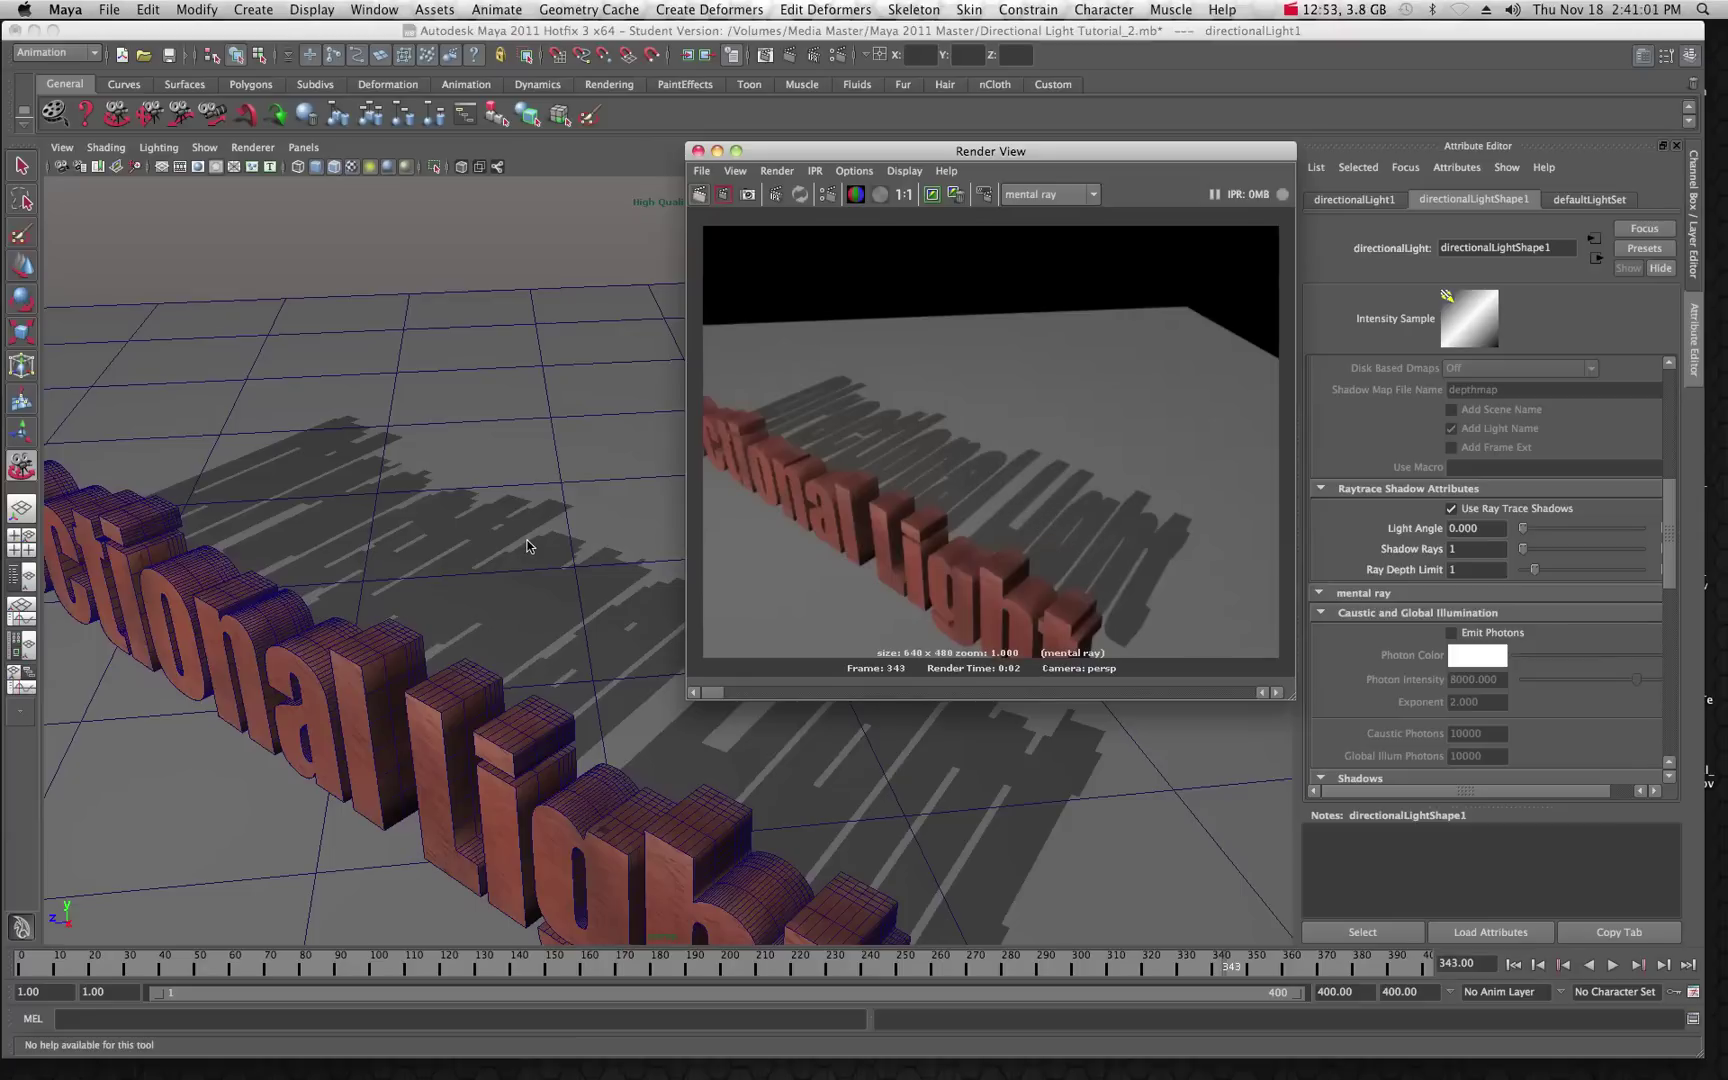
Step: Render a close-up of the shadows with Shadow Rays 18 and Ray Depth Limit 4, and again with 32 and 8
left_click_drag(1057, 518, 987, 541, "alt")
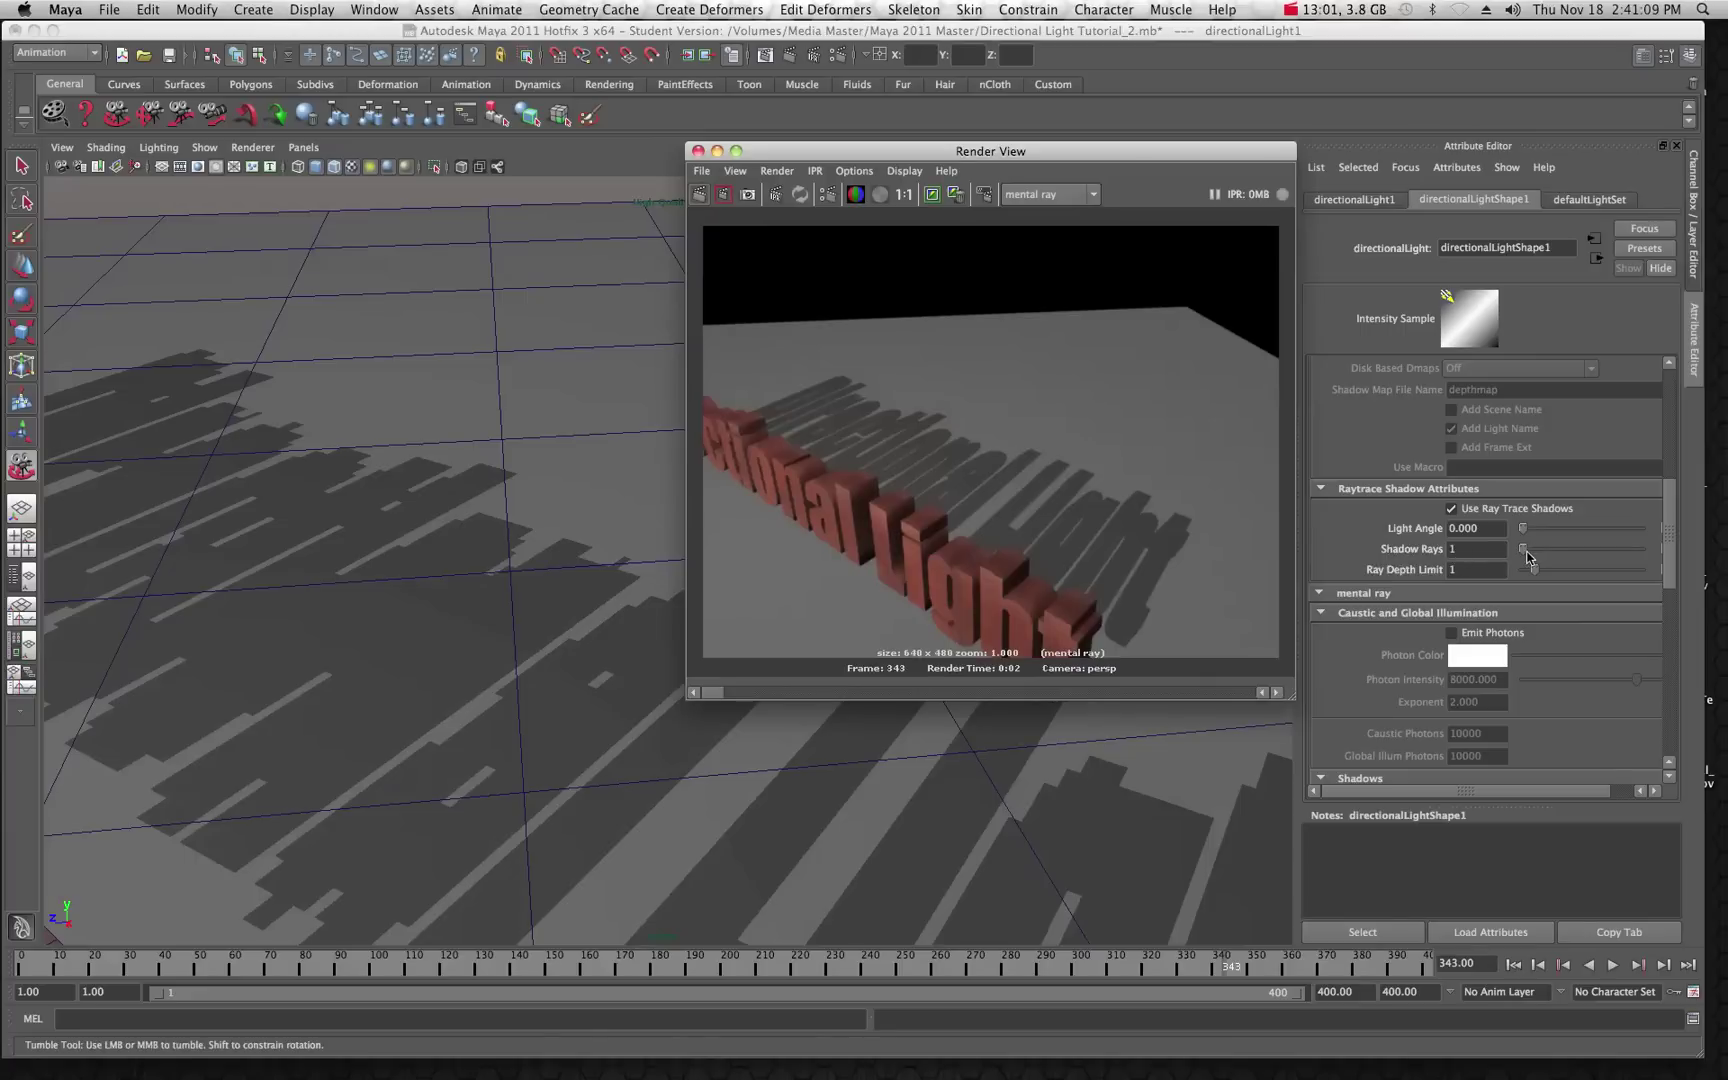
left_click_drag(1523, 550, 1574, 555)
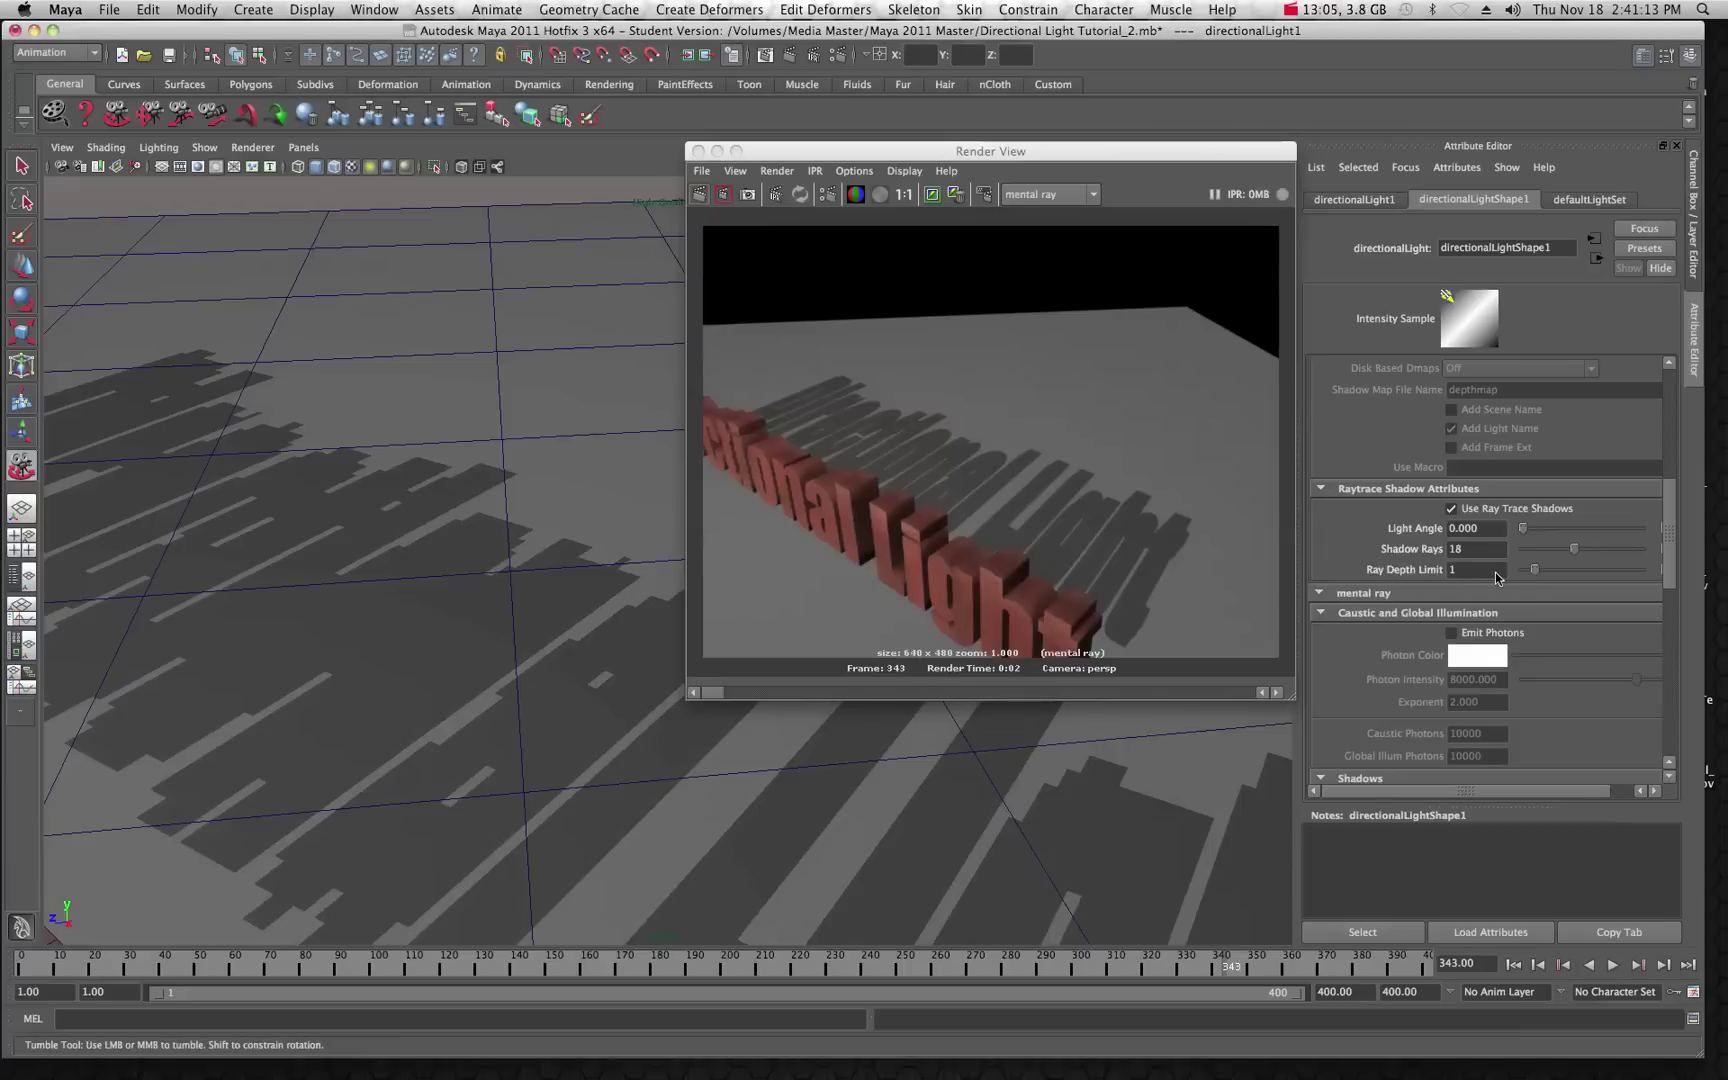
left_click_drag(1561, 573, 1569, 570)
left_click(716, 196)
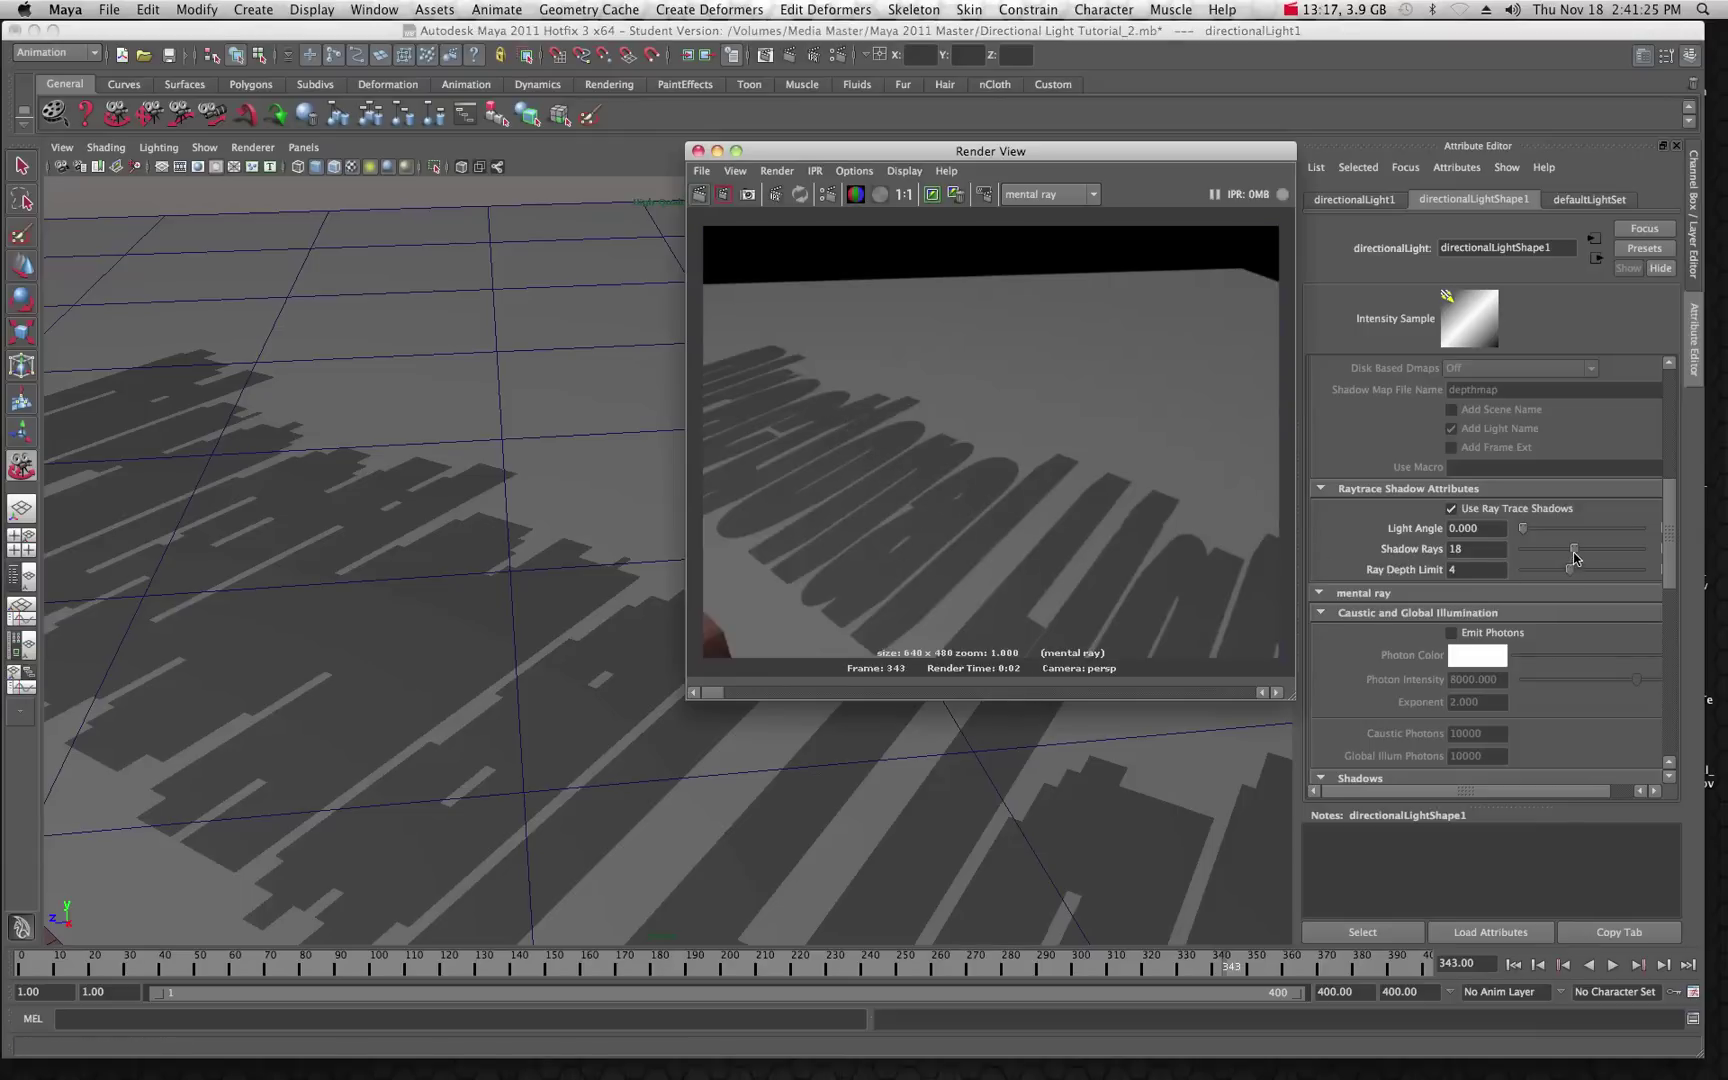
left_click_drag(1574, 550, 1616, 550)
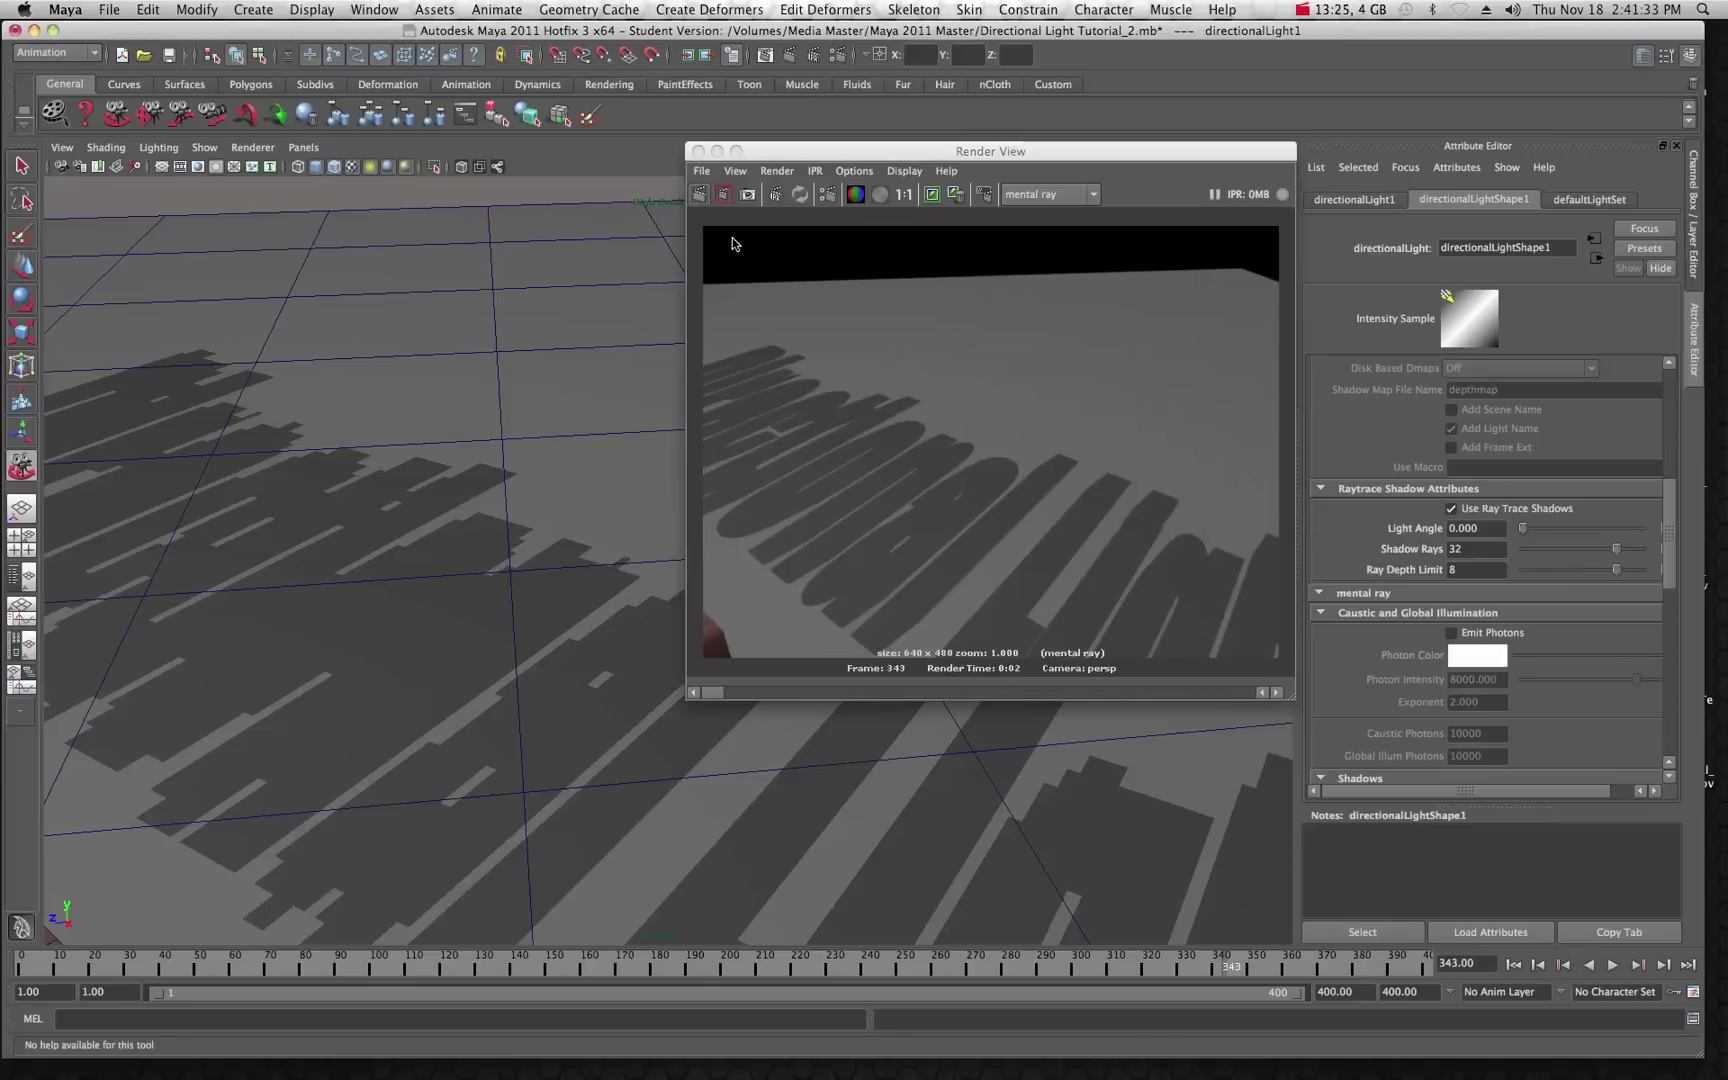
left_click(700, 196)
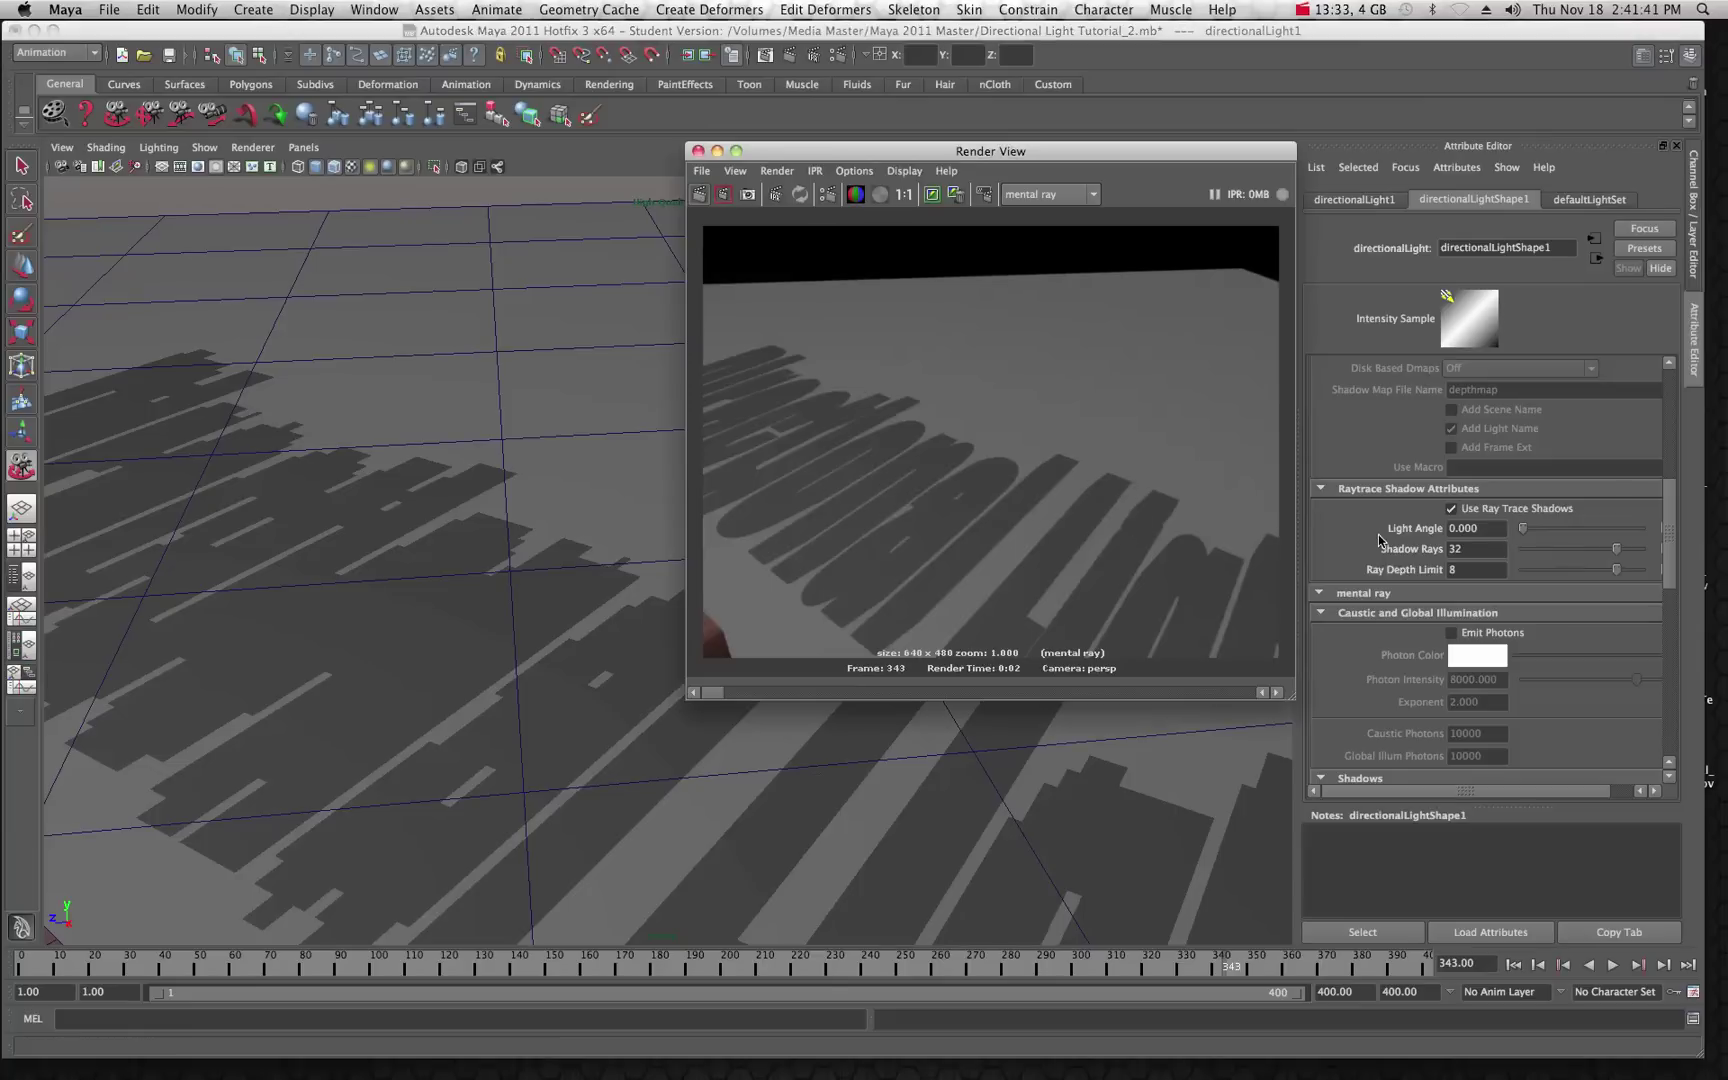
Step: Render the ray trace shadows with the light's Light Angle at 129.160 and again at 8.244
scroll(1378, 535, "down", 2)
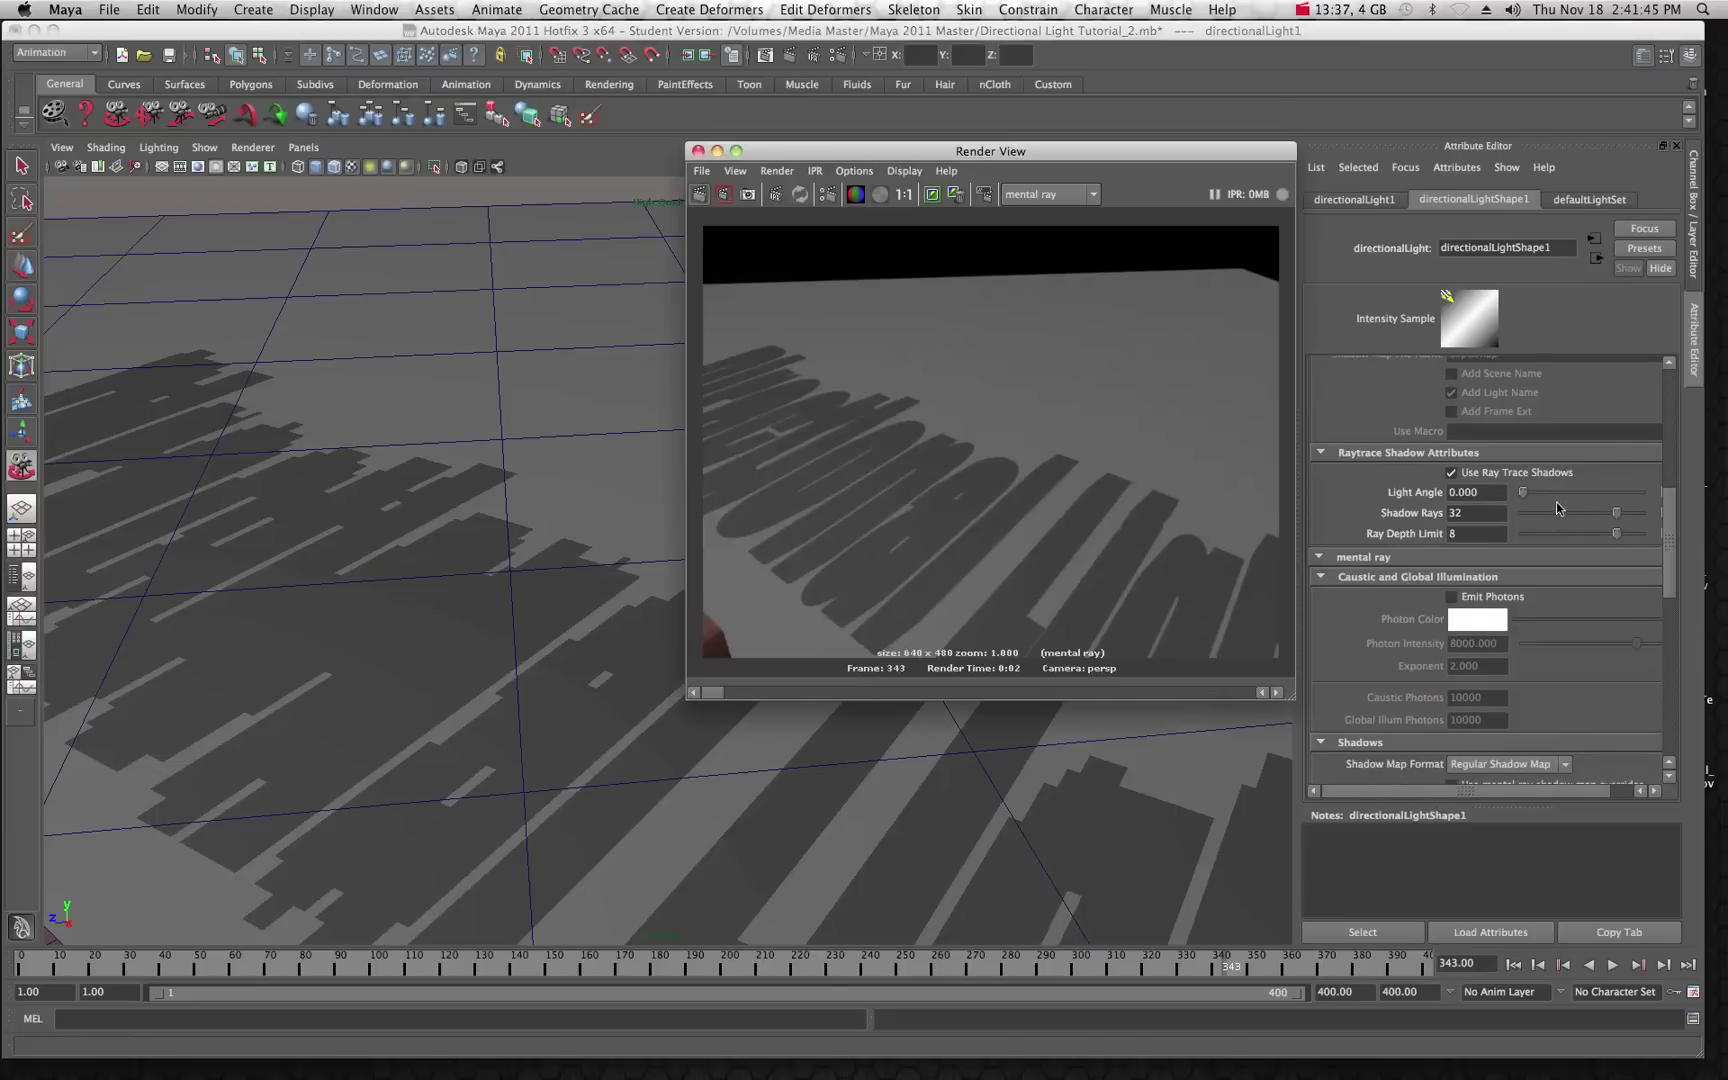
left_click_drag(1523, 496, 1566, 498)
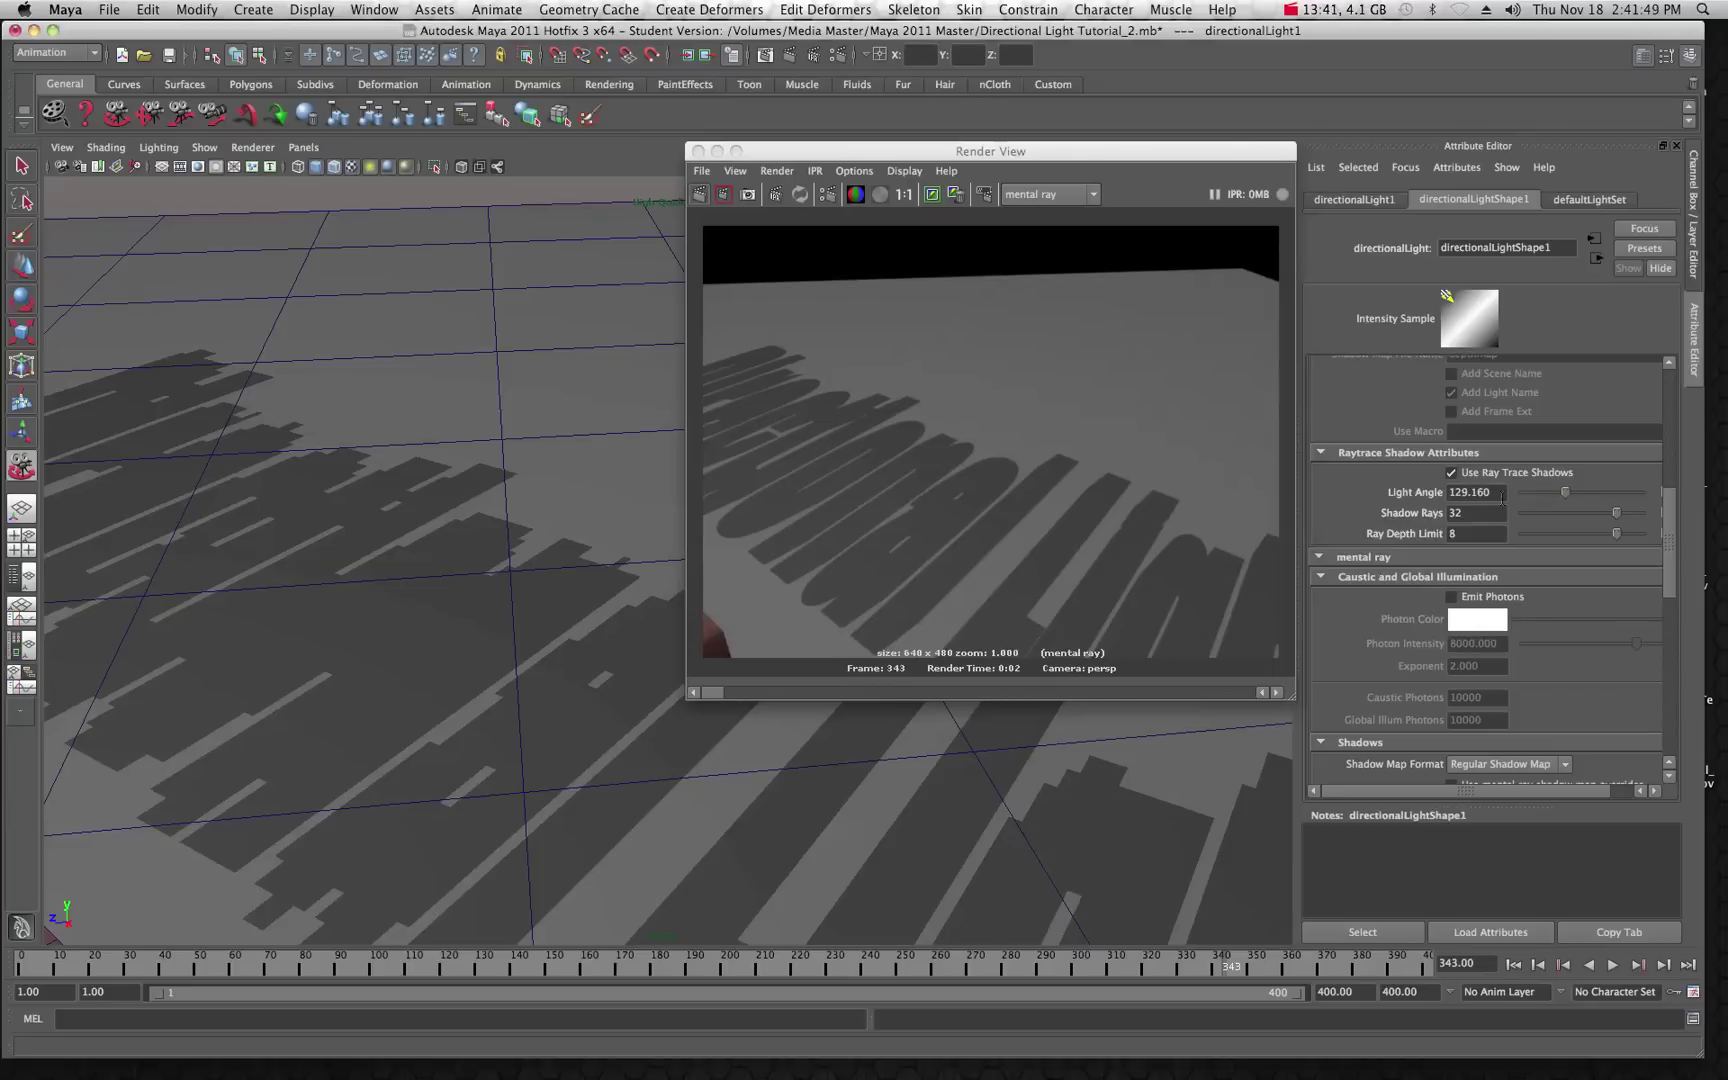
left_click(700, 194)
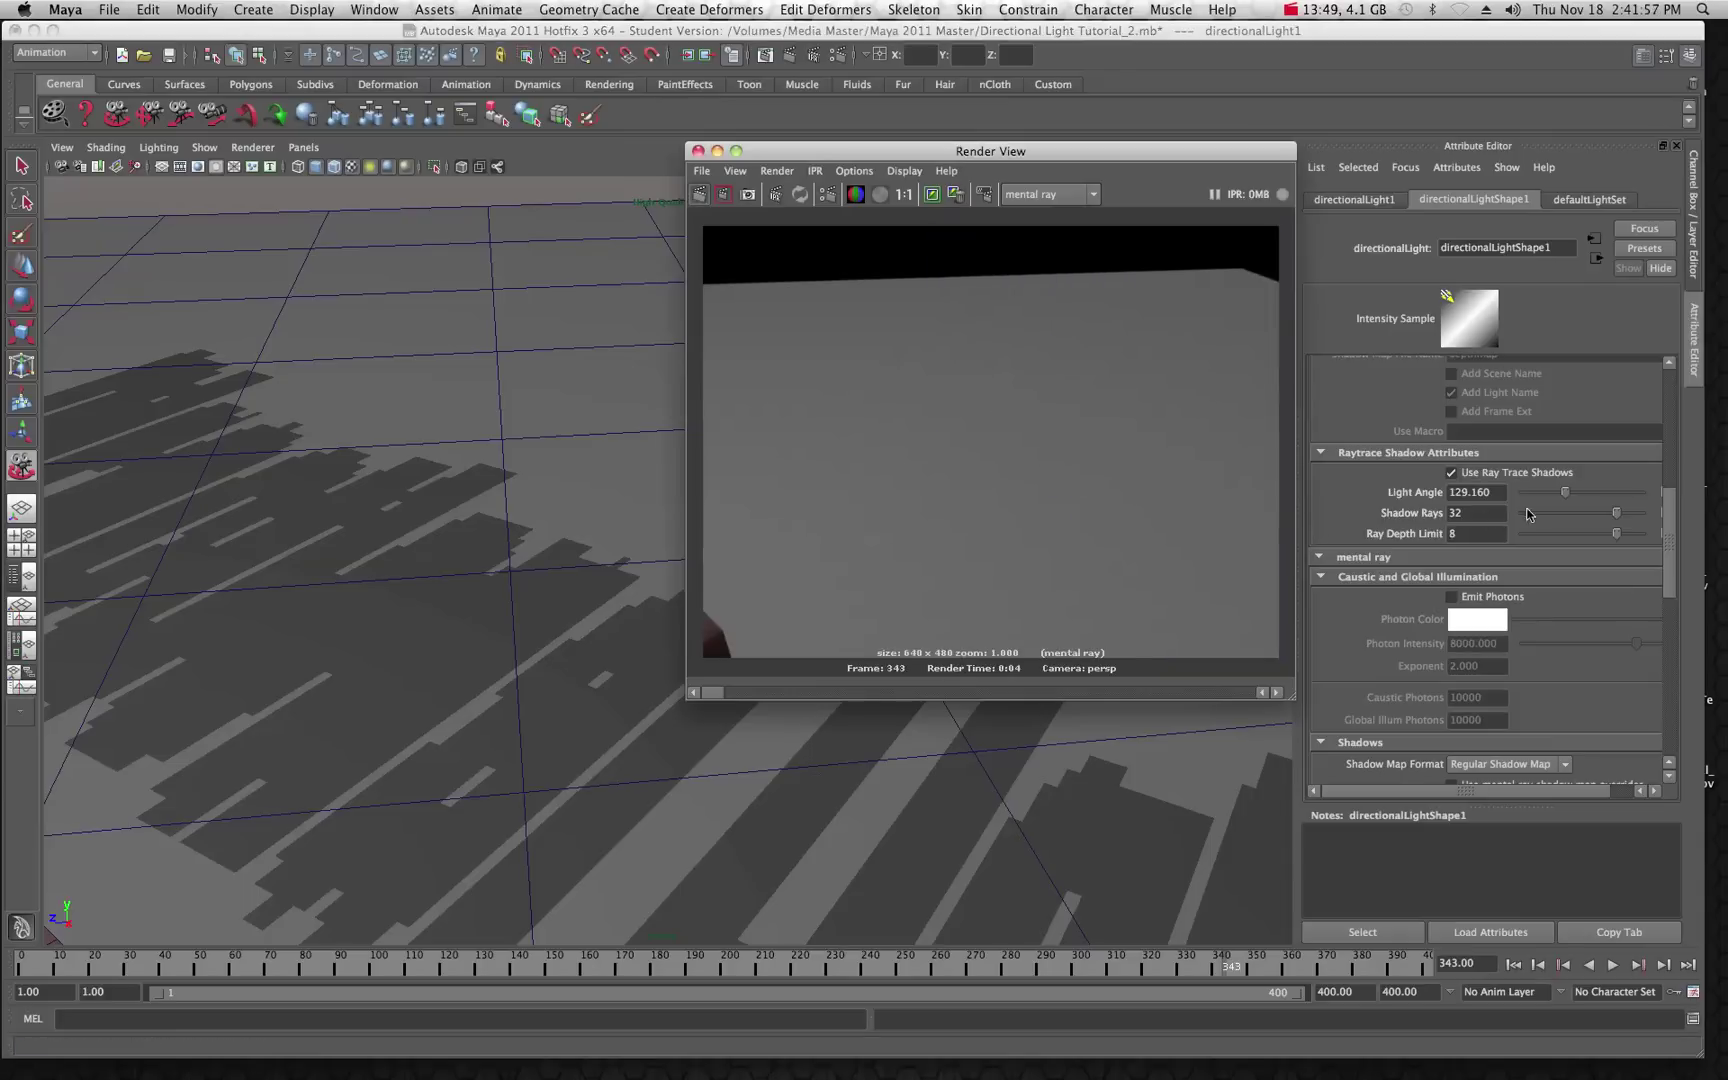
left_click_drag(1565, 489, 1524, 492)
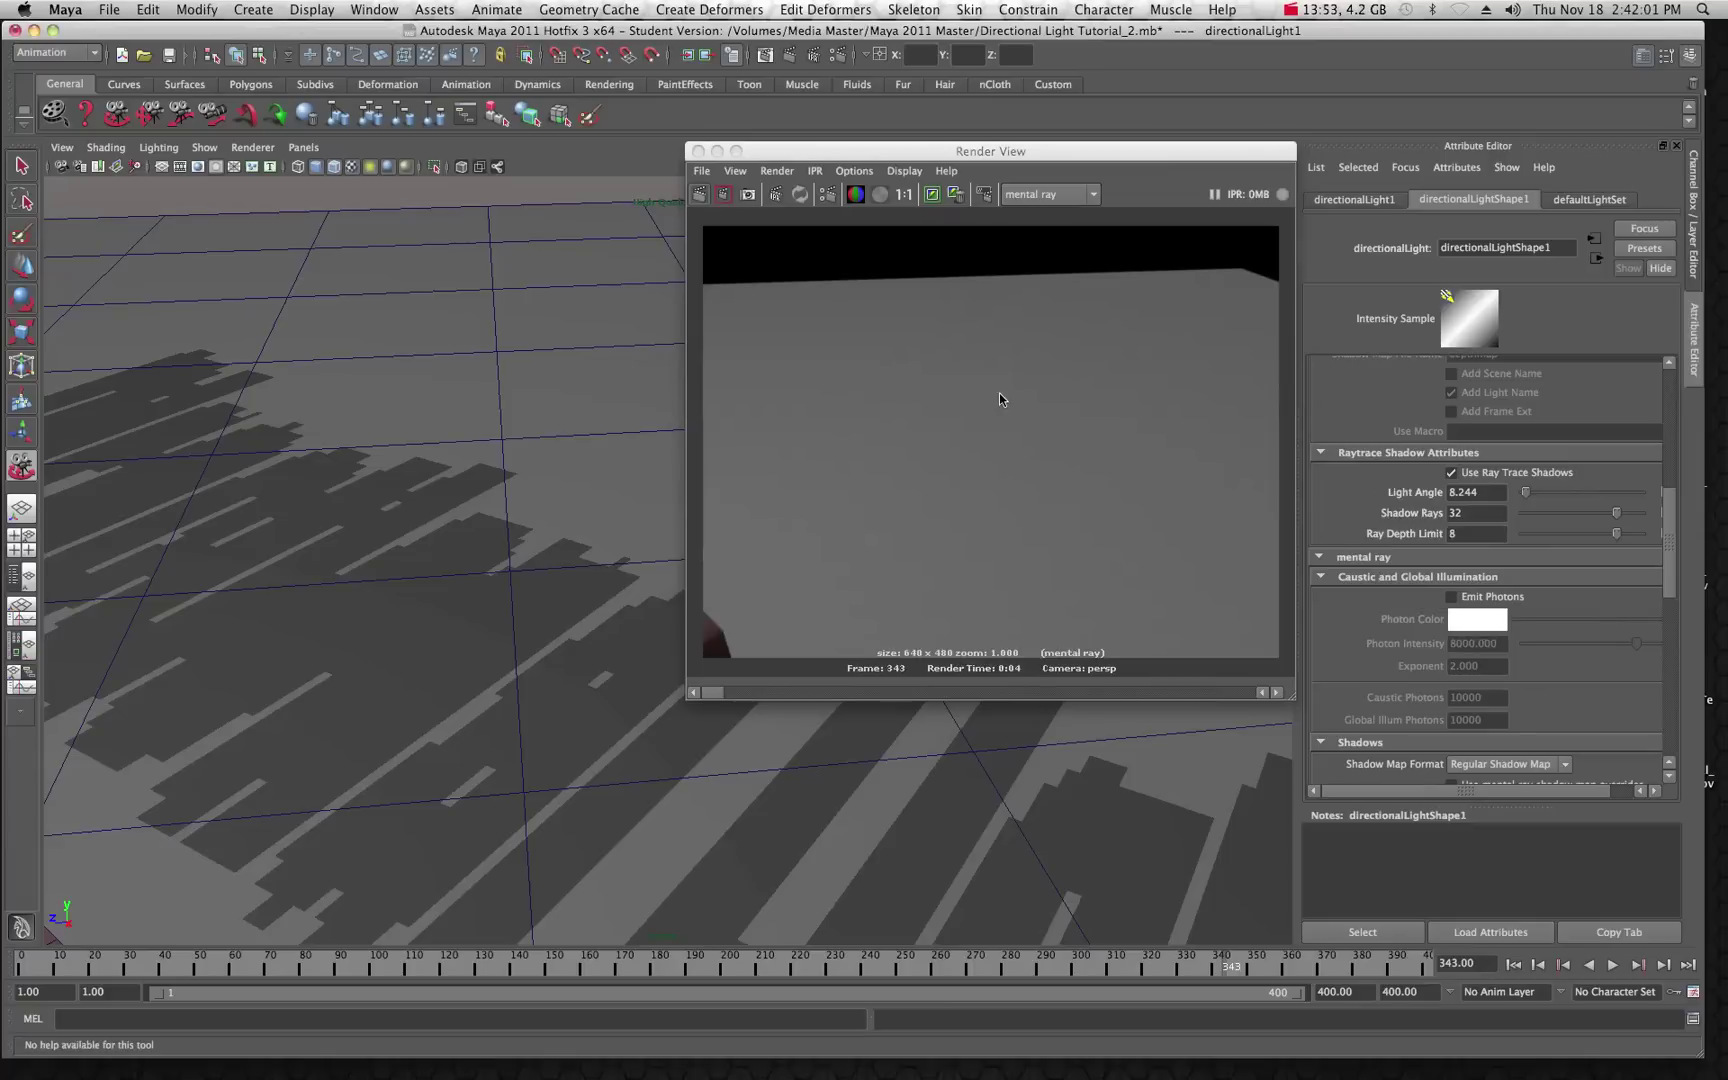
left_click(703, 195)
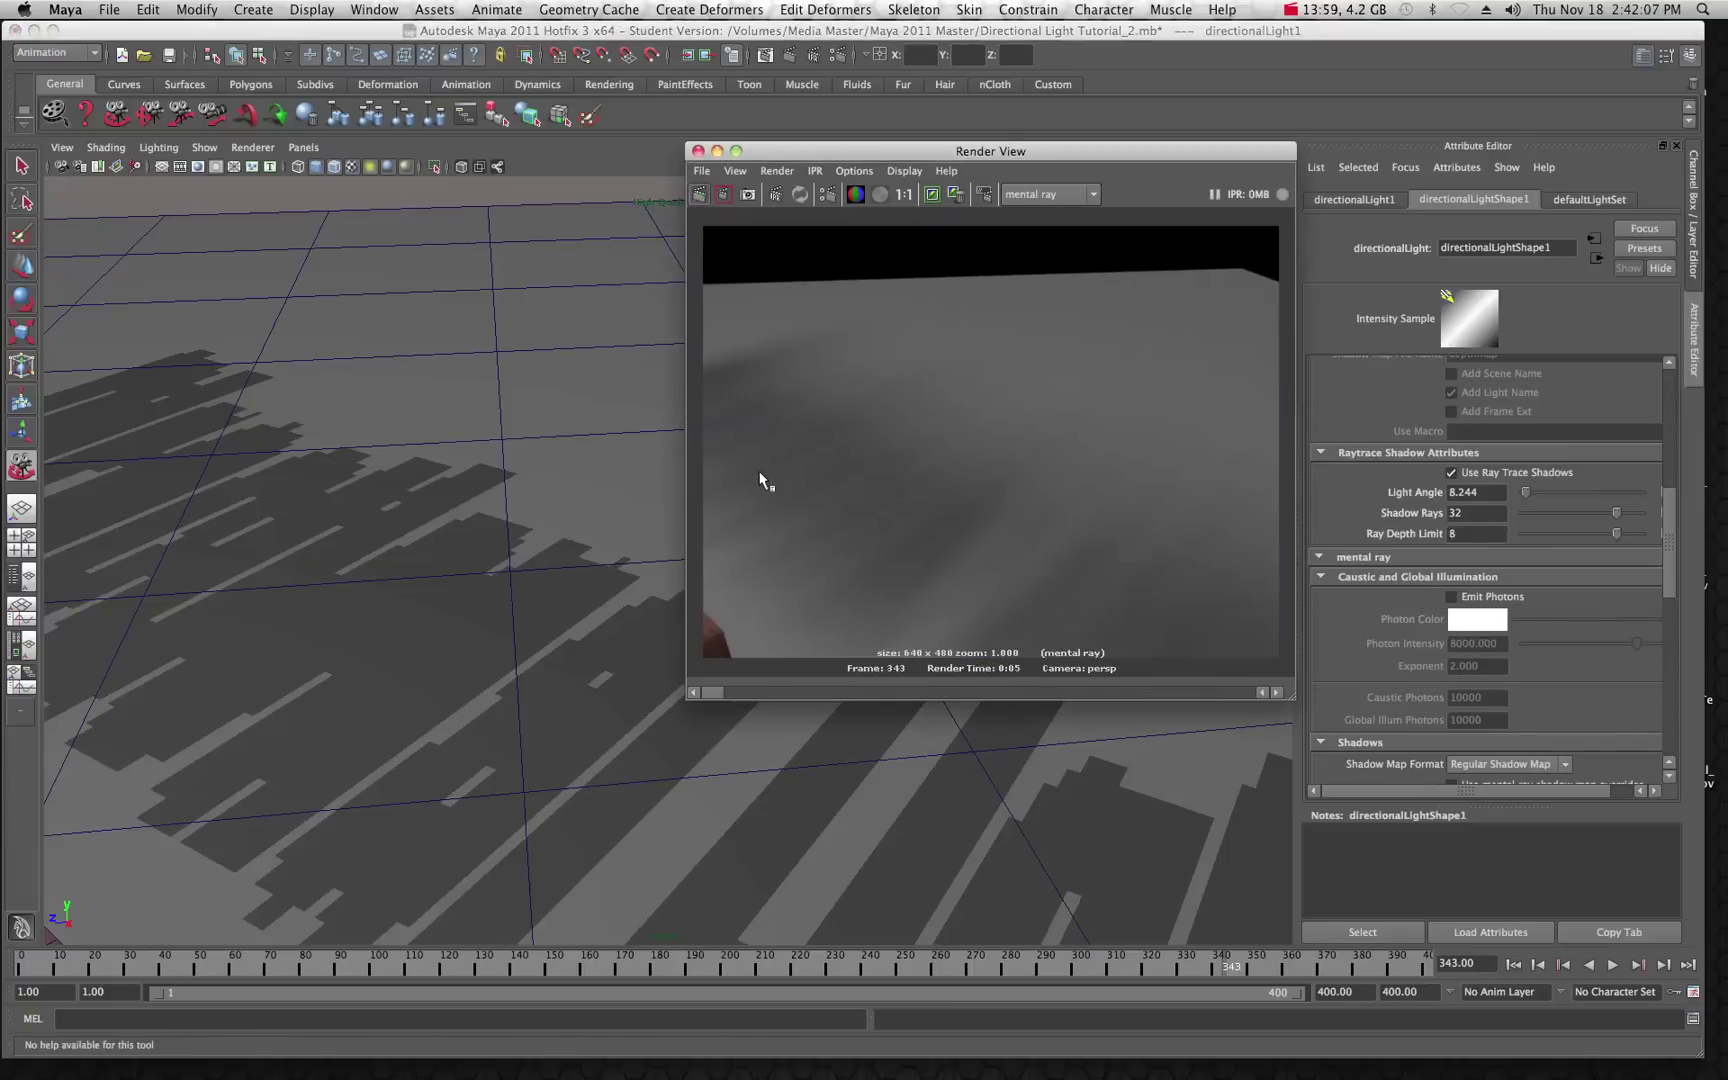
Step: Set the Light Angle to 2.748 and render a view of the whole text with its shadows
mouse_move(446, 529)
left_mouse_down("alt")
mouse_move(420, 520)
mouse_move(446, 529)
left_mouse_up("alt")
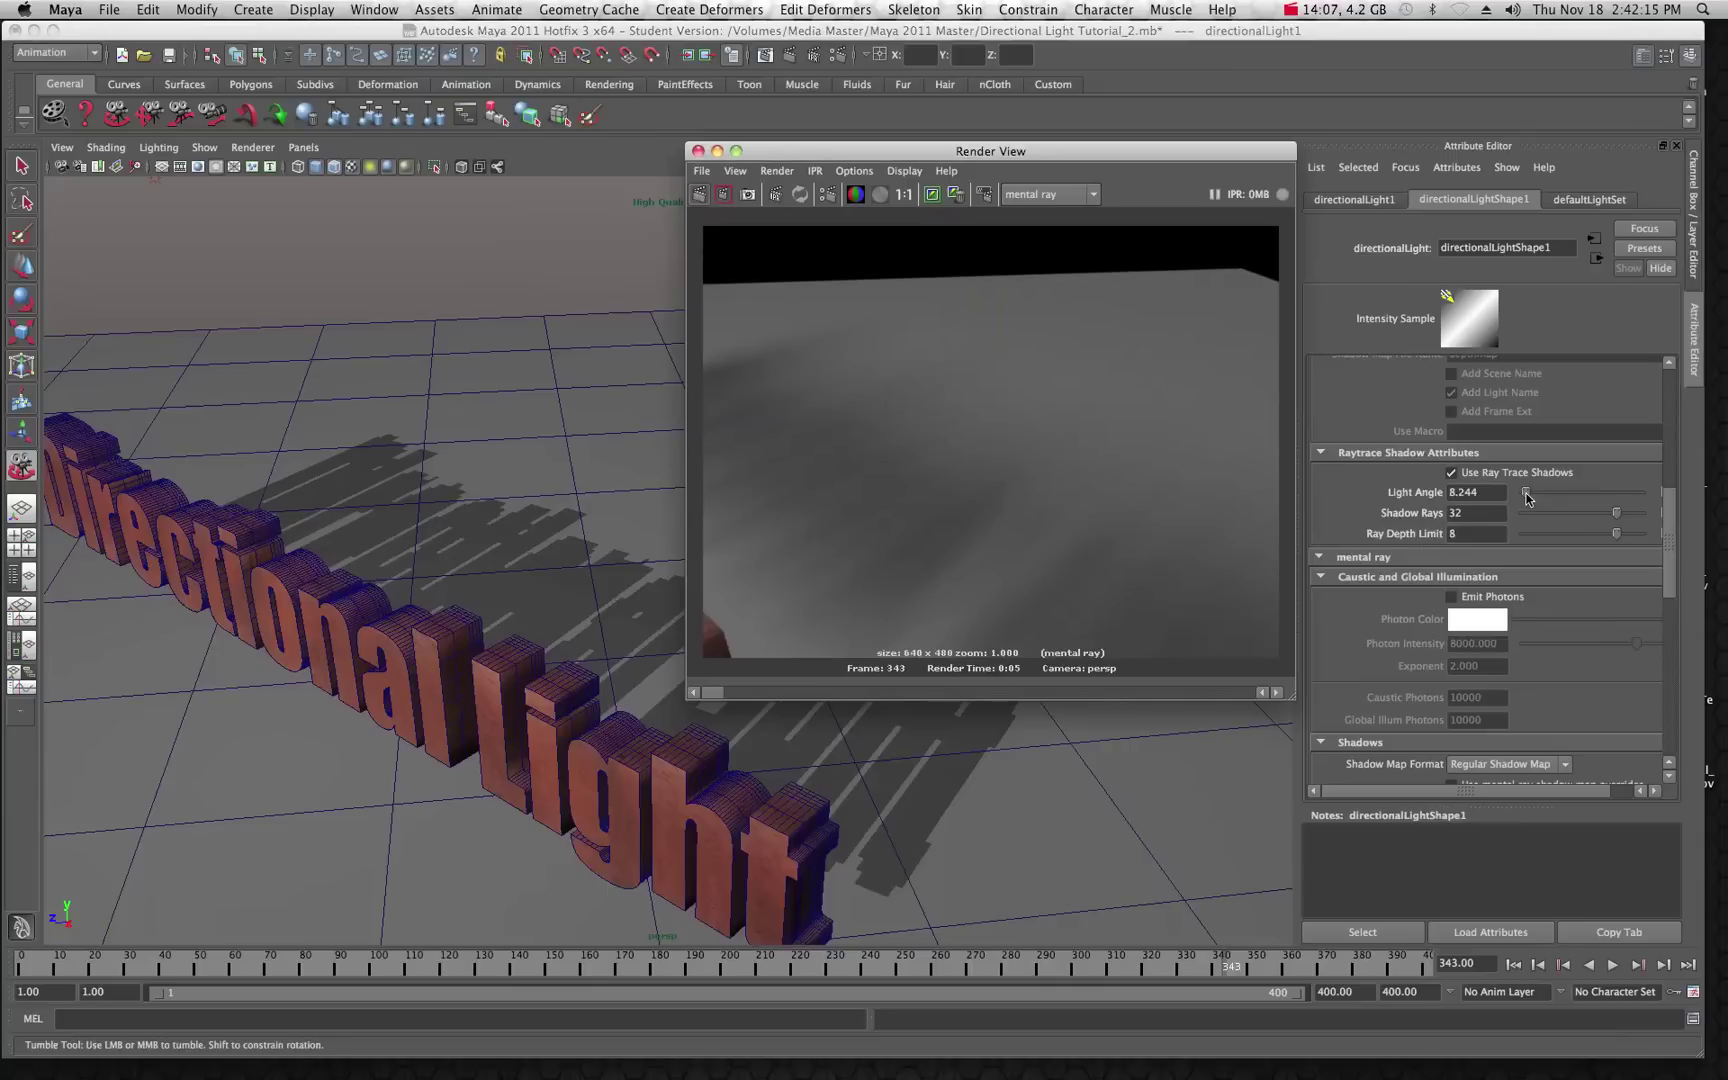
left_click_drag(1527, 497, 1522, 493)
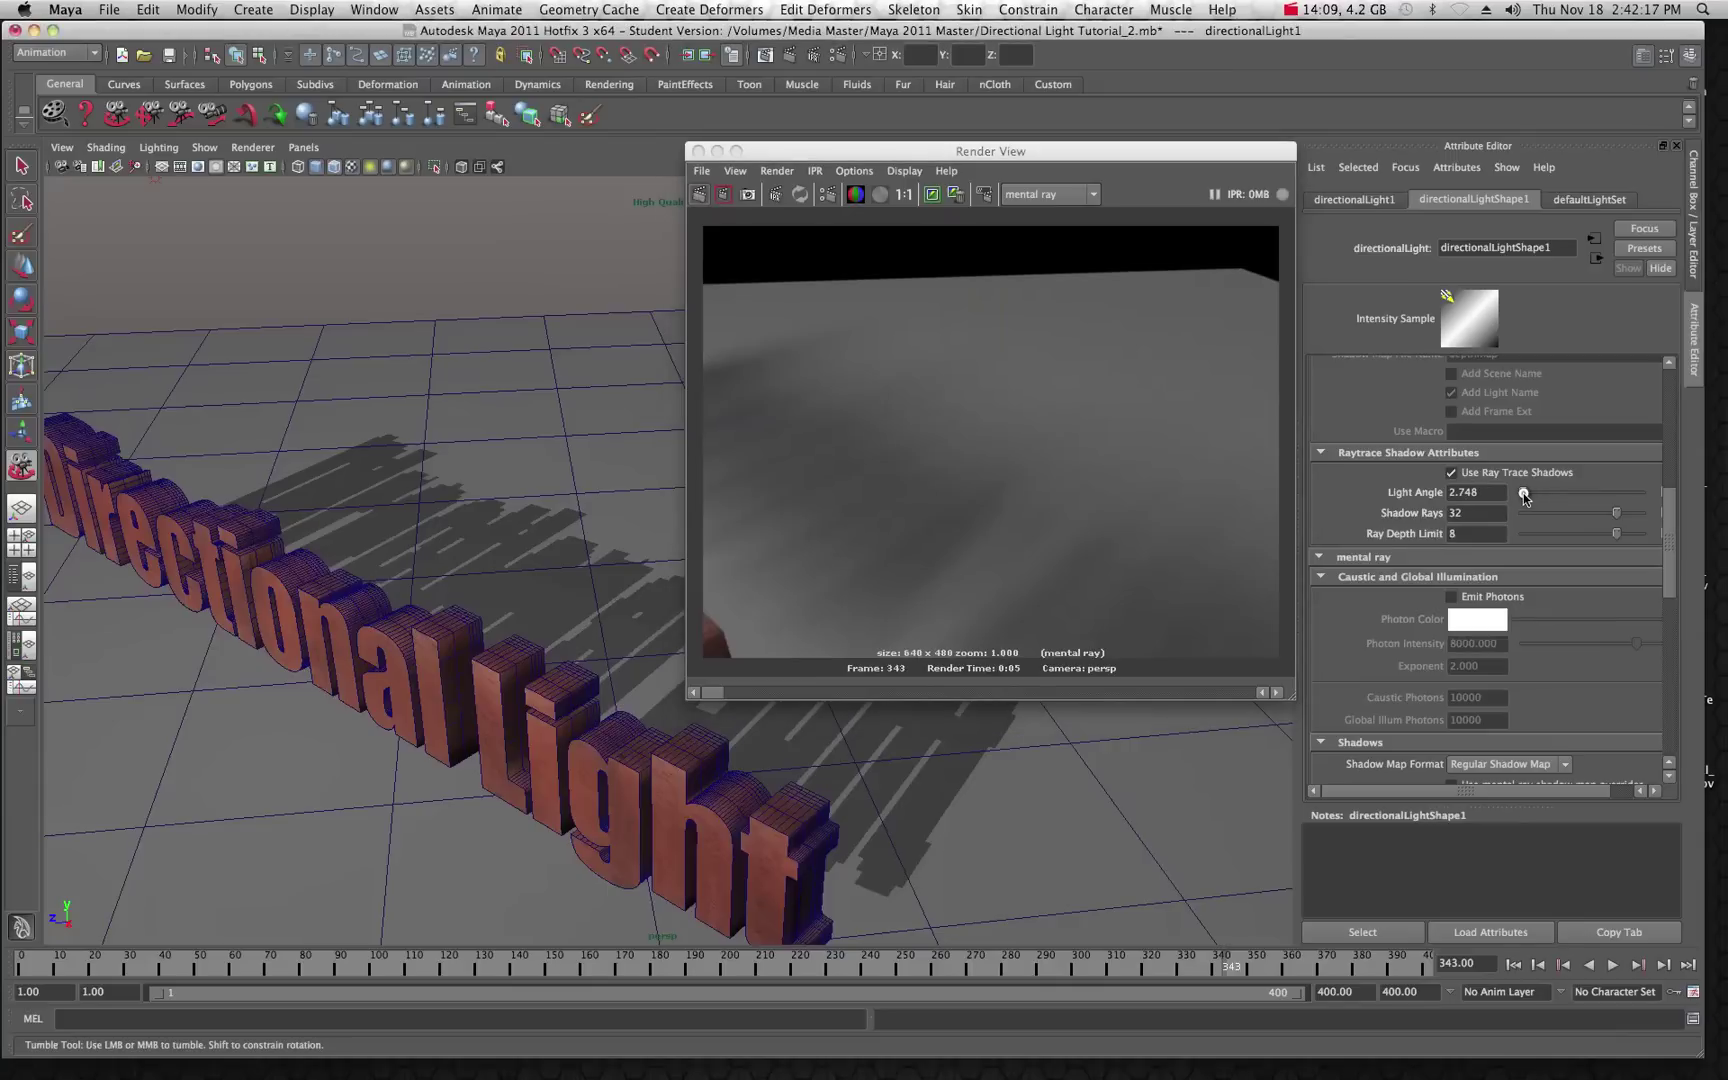
left_click(699, 194)
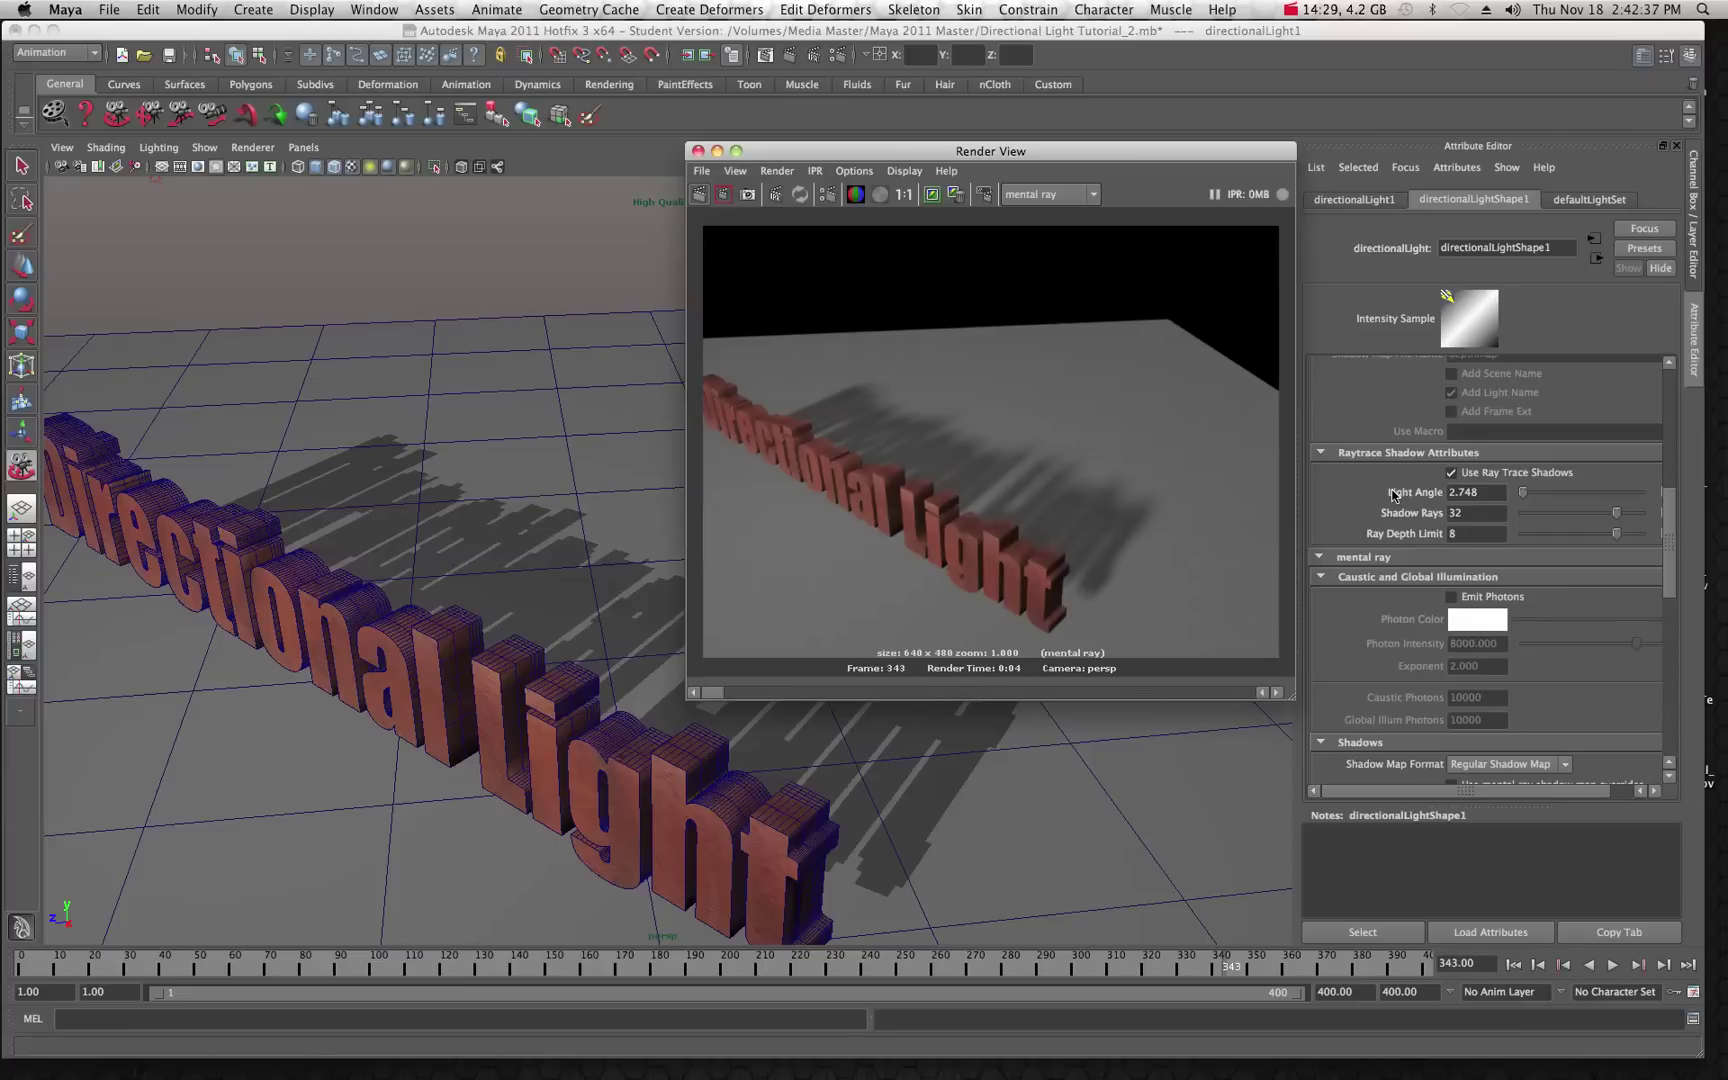
scroll(1395, 494, "up", 3)
scroll(1393, 494, "up", 5)
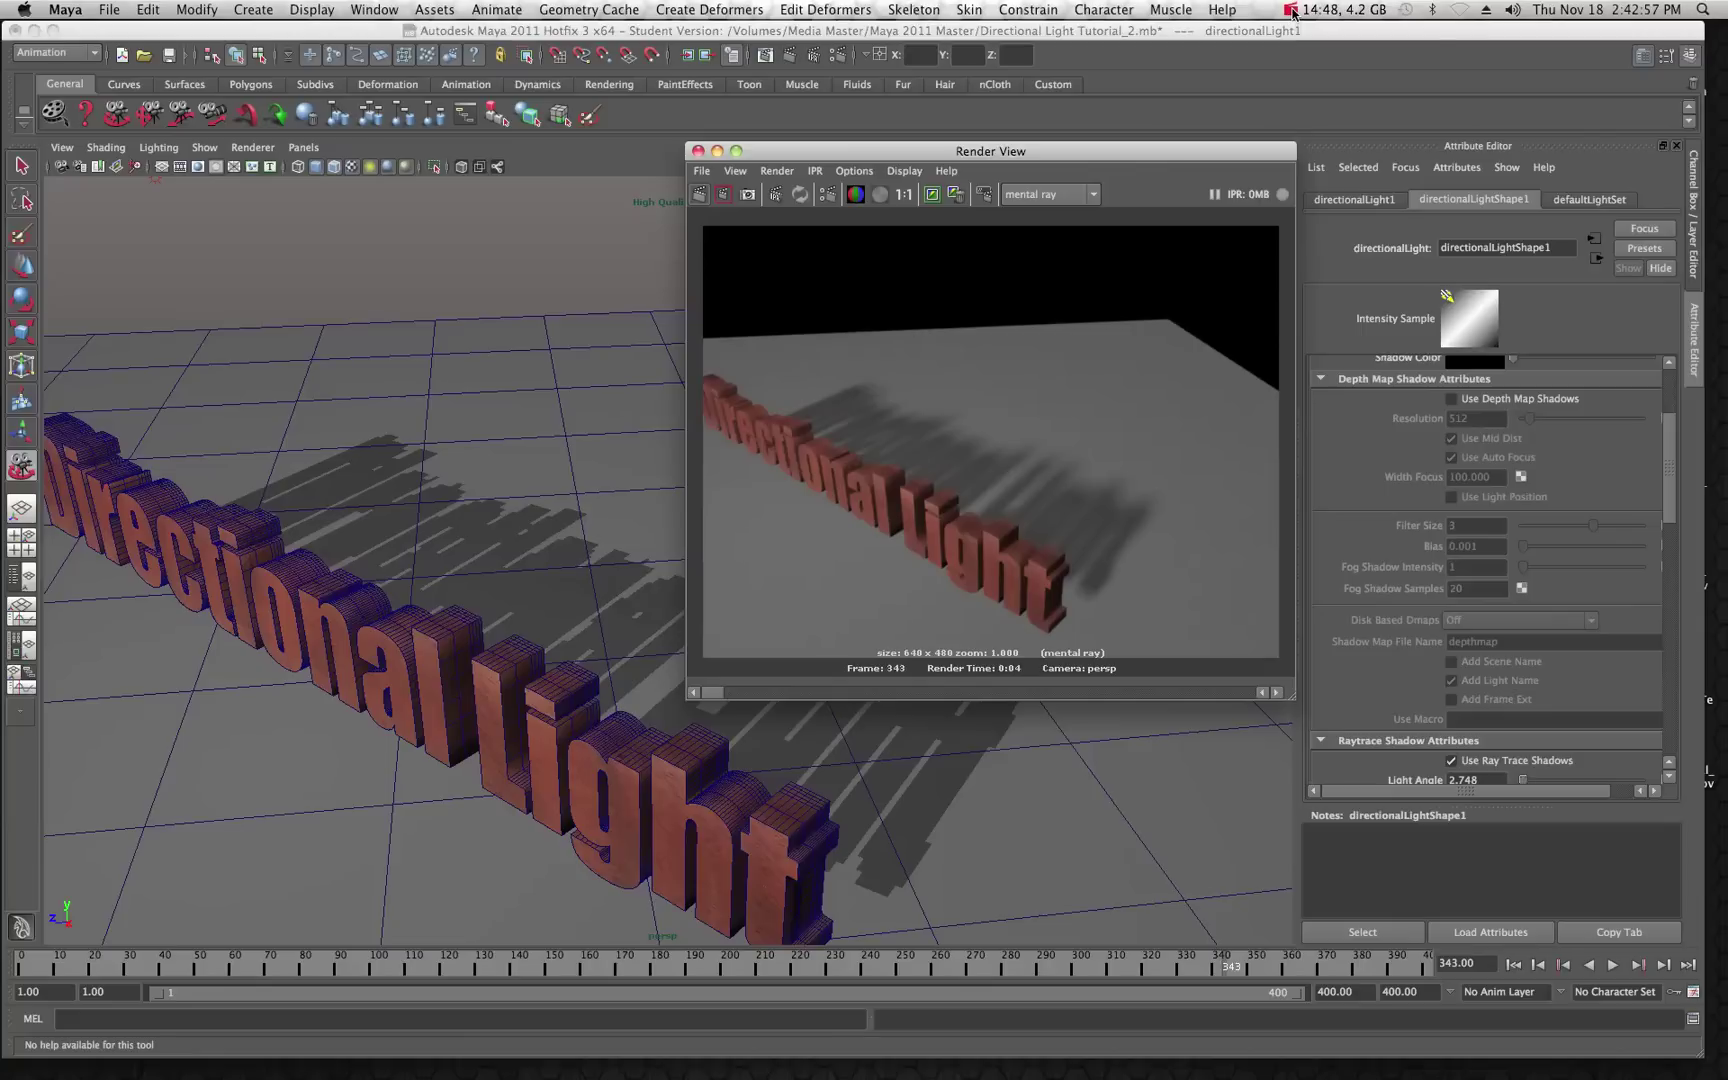
left_click(1292, 11)
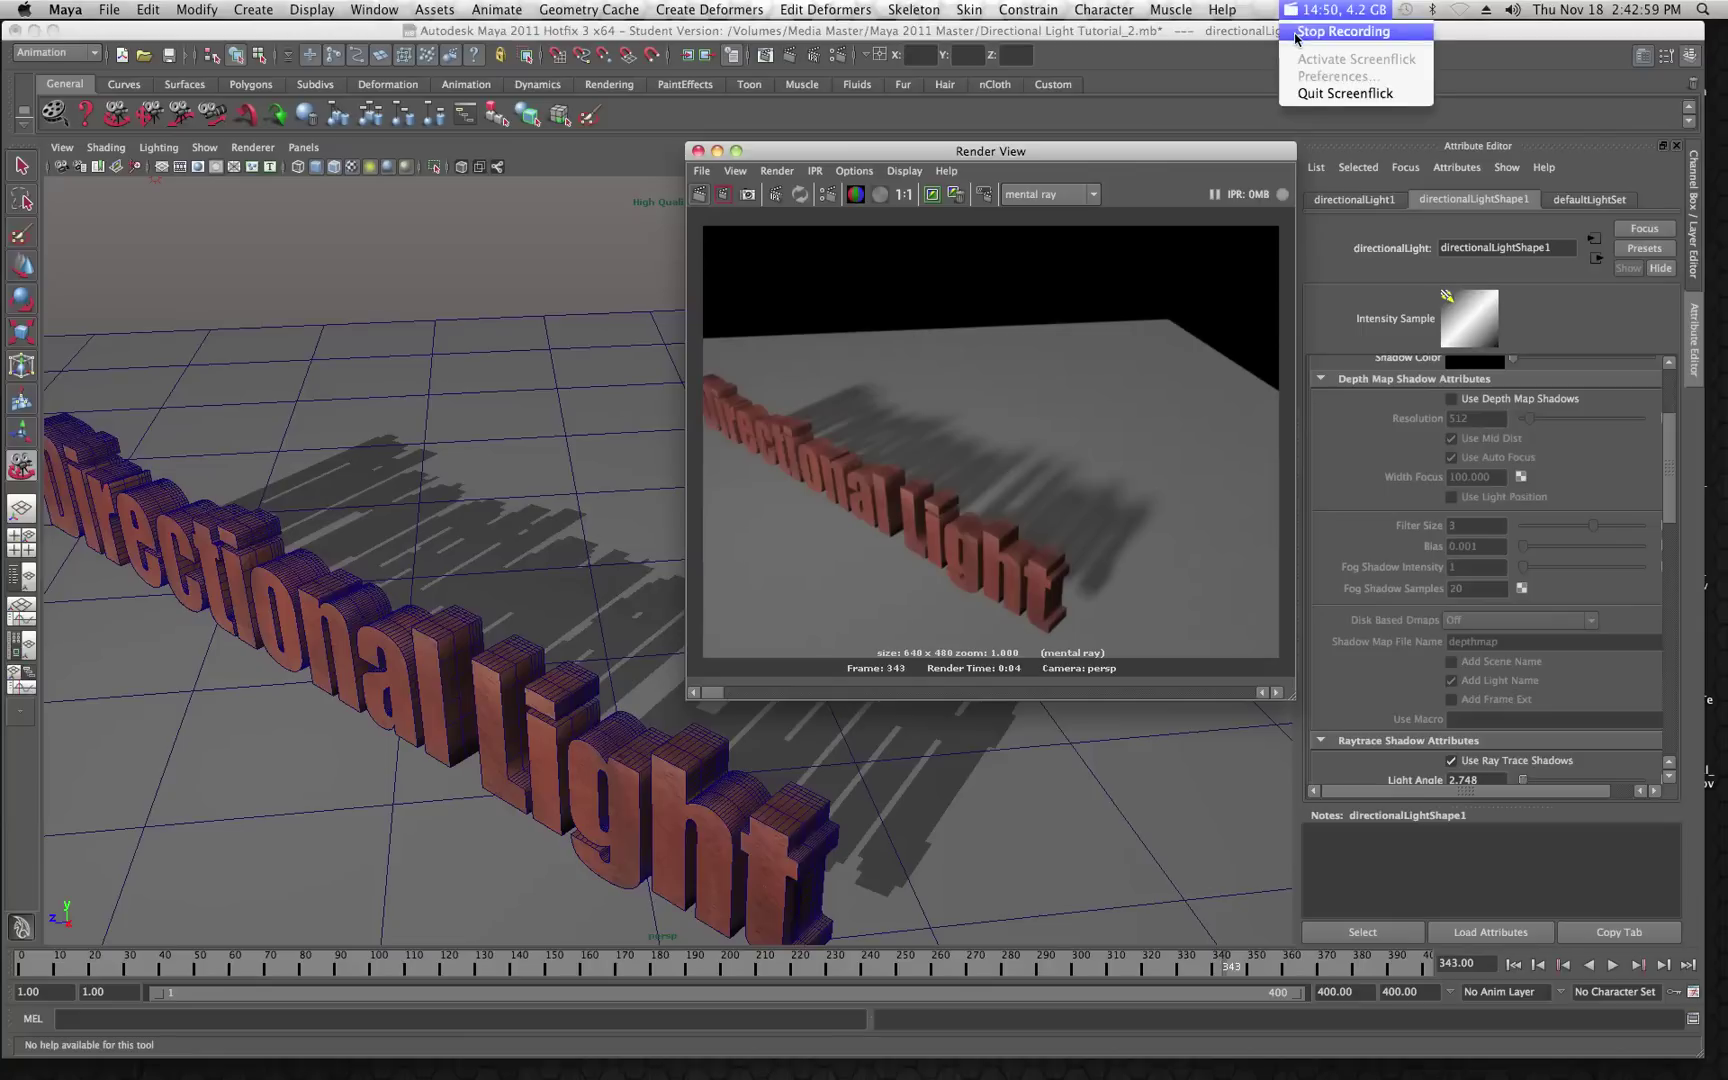